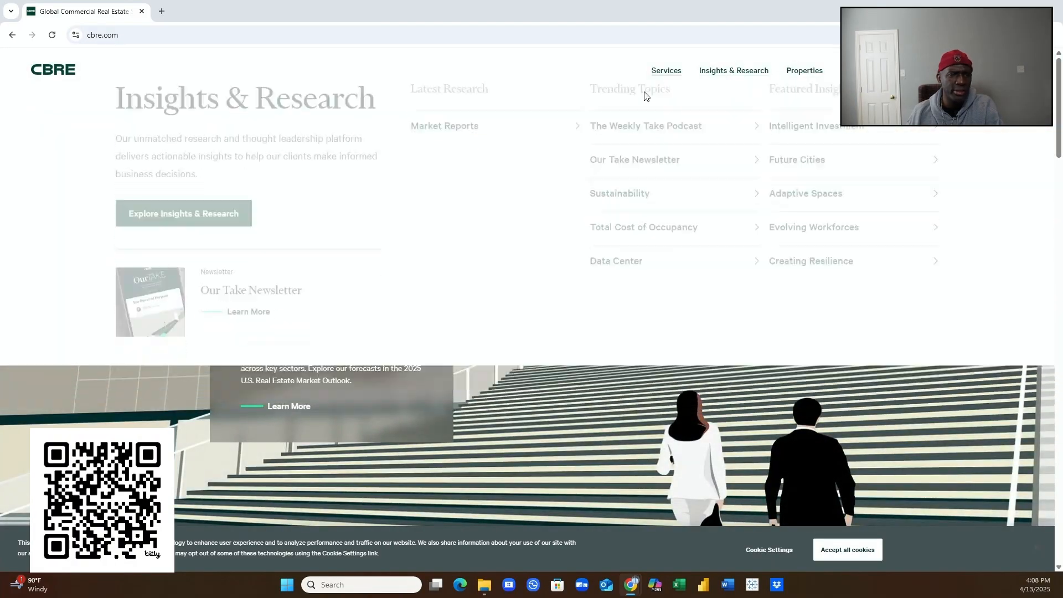
- Scroll through the CBRE homepage and bring up the Insights & Research section overview
mouse_move(666, 71)
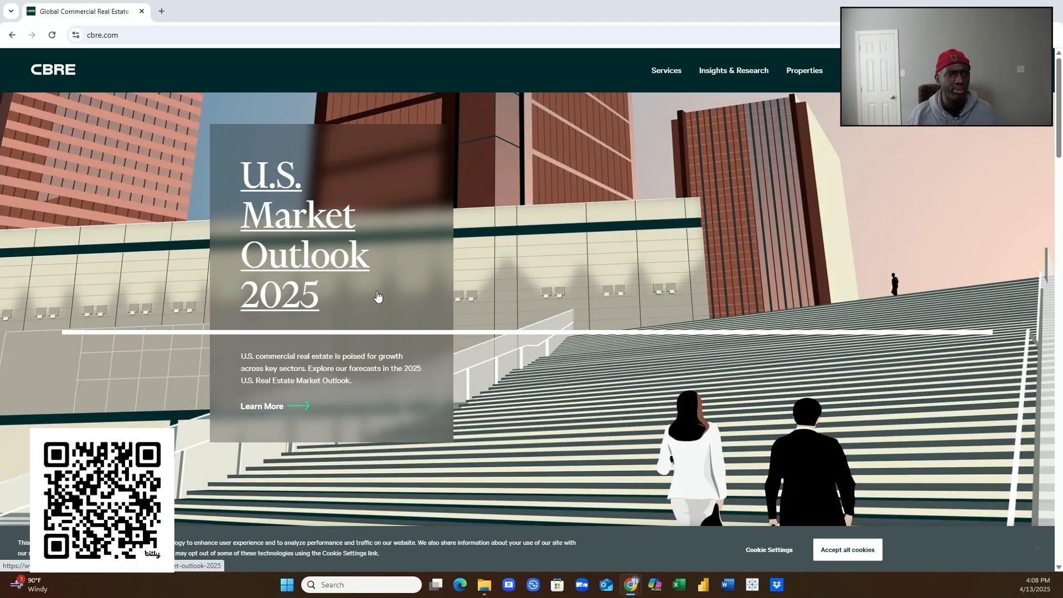
scroll(553, 315, down, 2)
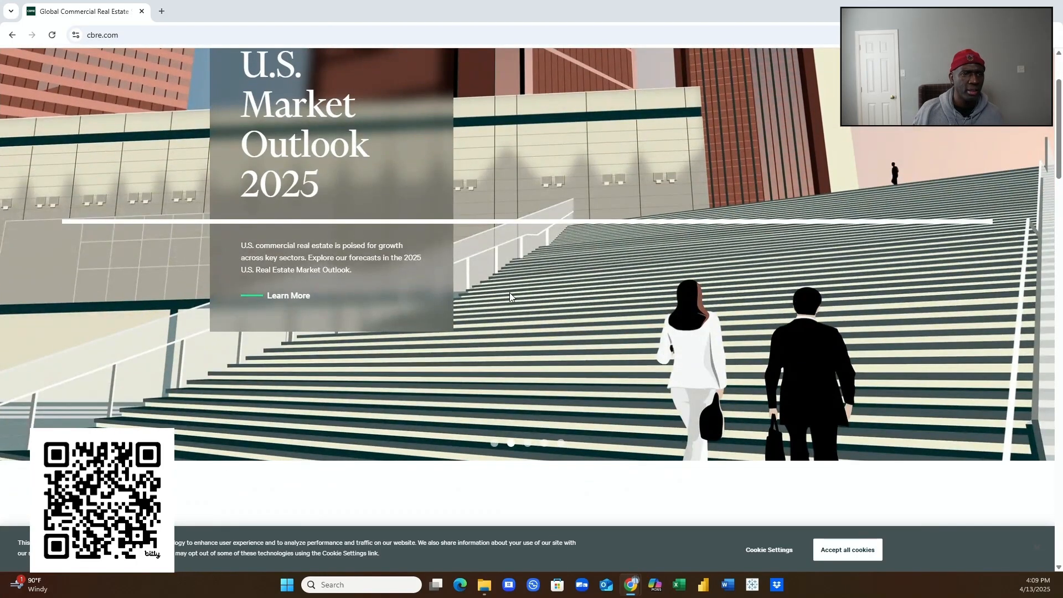
scroll(330, 212, down, 8)
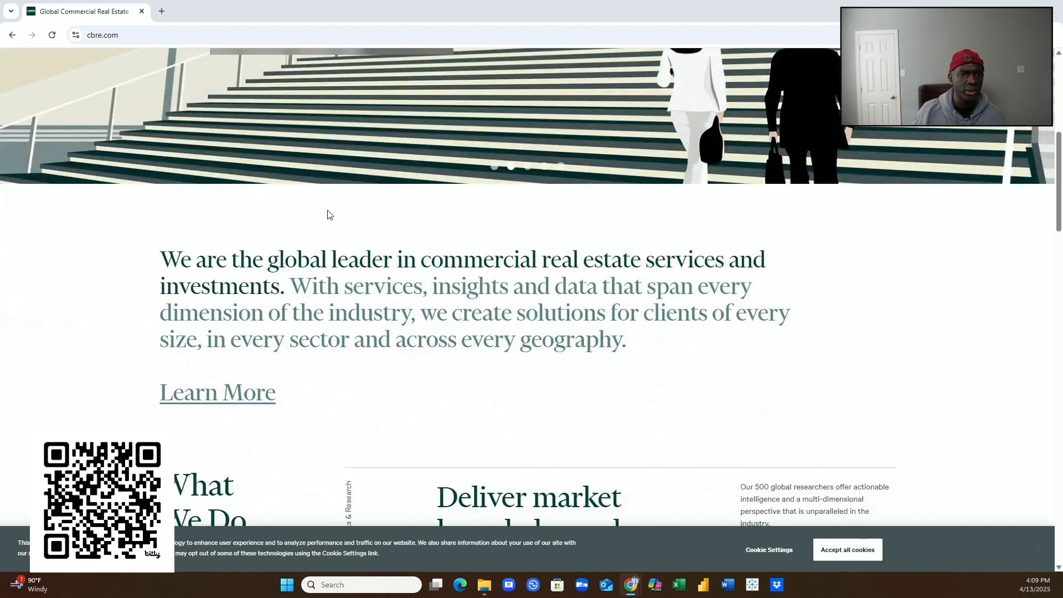
scroll(325, 219, down, 3)
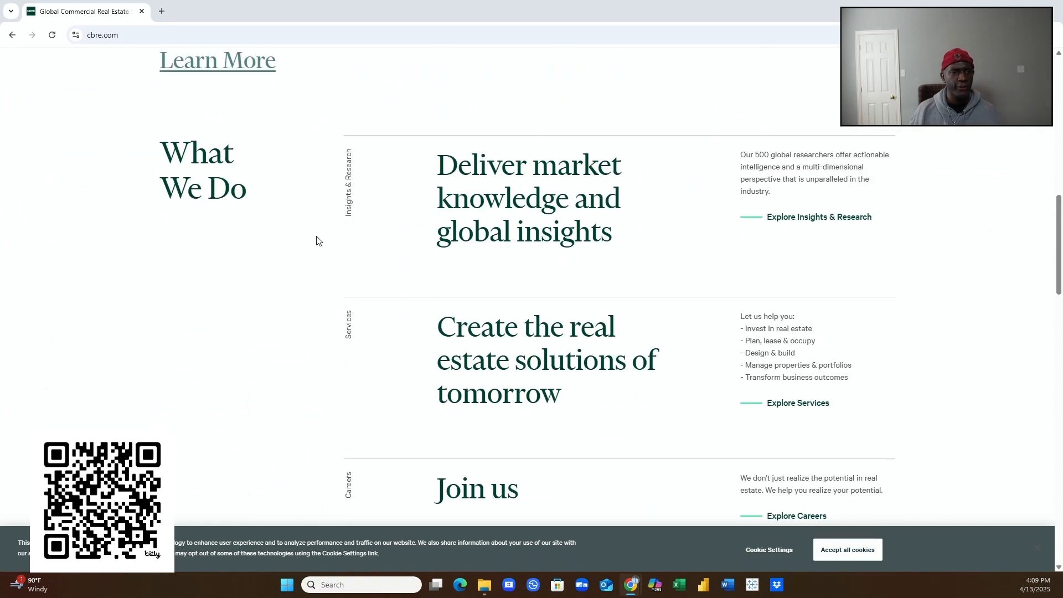
scroll(310, 240, down, 2)
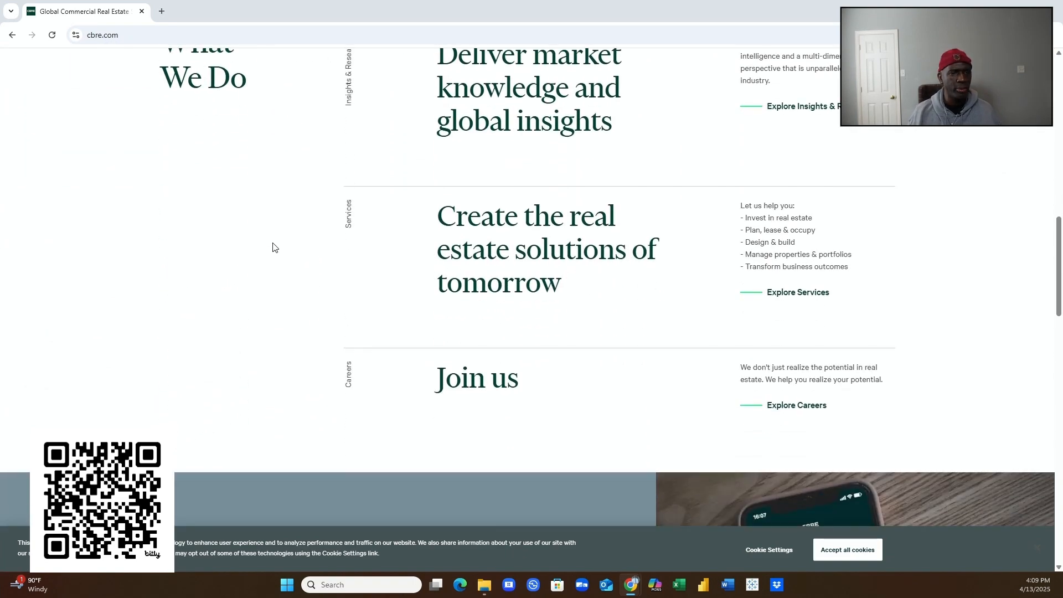
scroll(282, 238, up, 2)
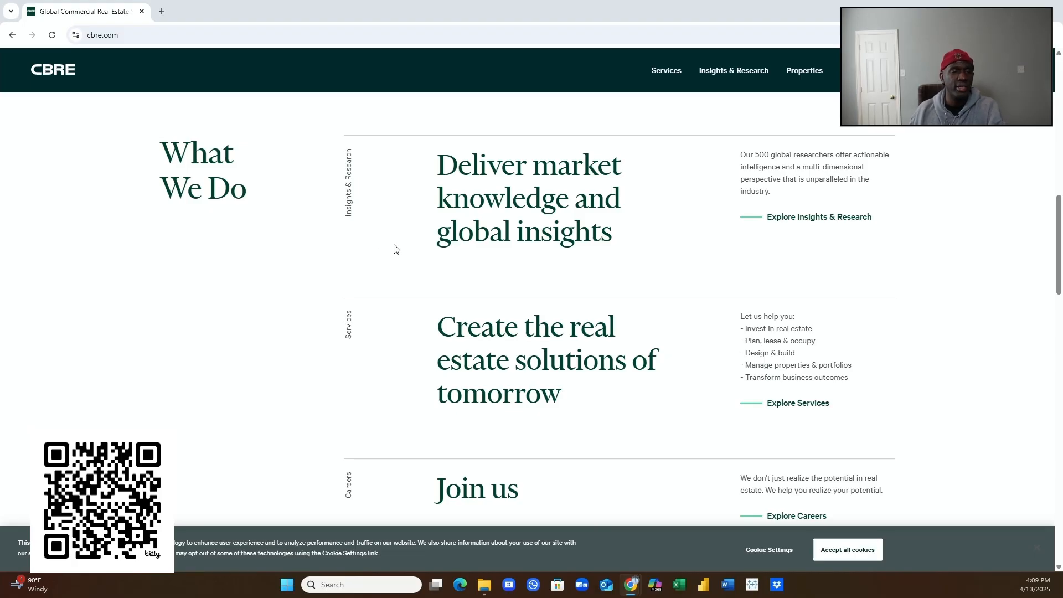
scroll(524, 320, down, 9)
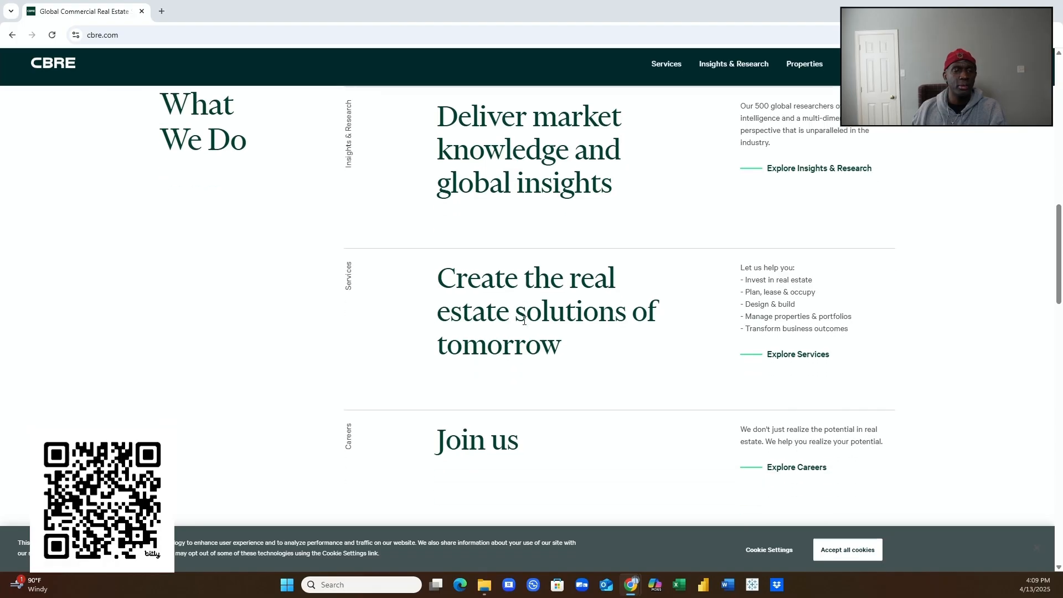
scroll(522, 327, down, 6)
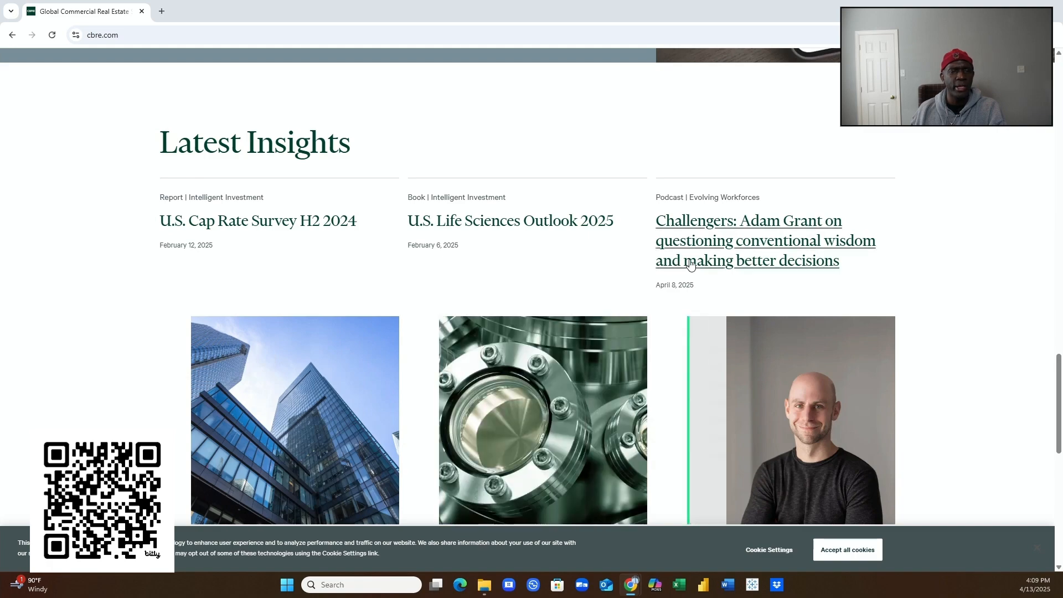
scroll(734, 269, down, 4)
scroll(732, 269, down, 4)
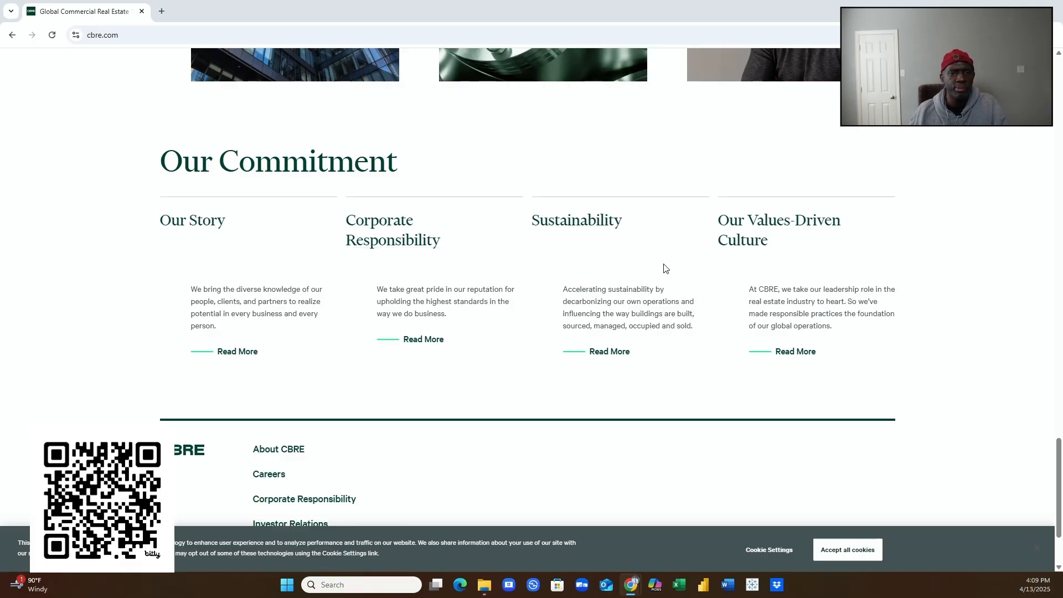
scroll(700, 271, down, 2)
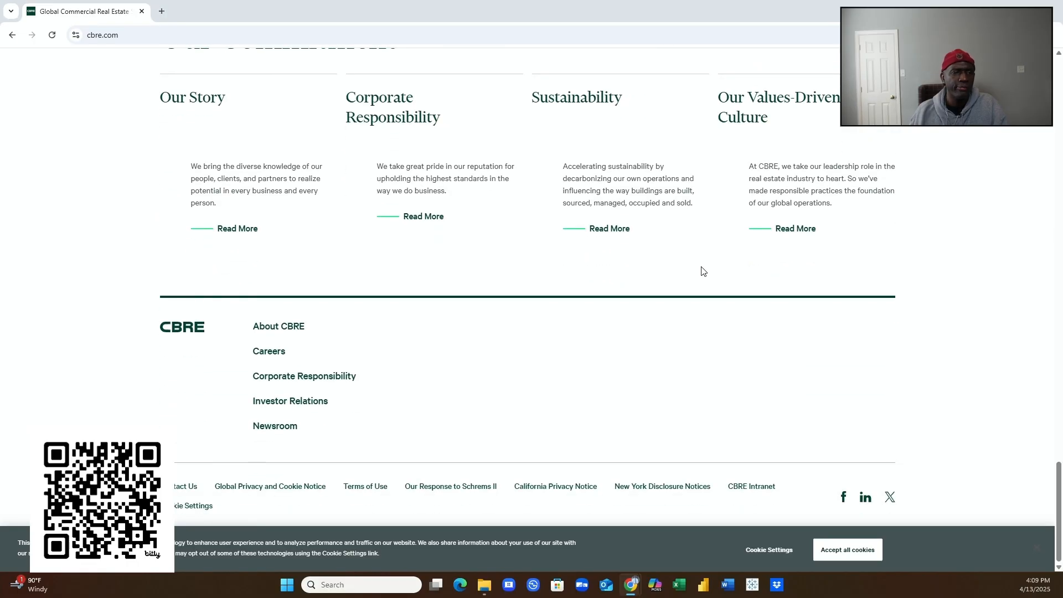
scroll(612, 259, up, 20)
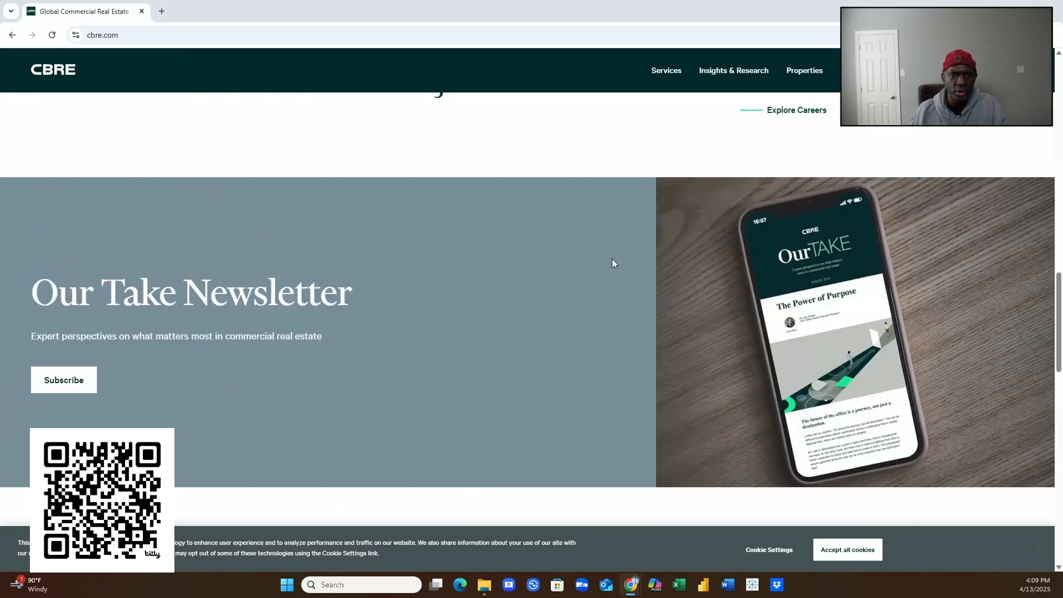
scroll(610, 258, up, 2)
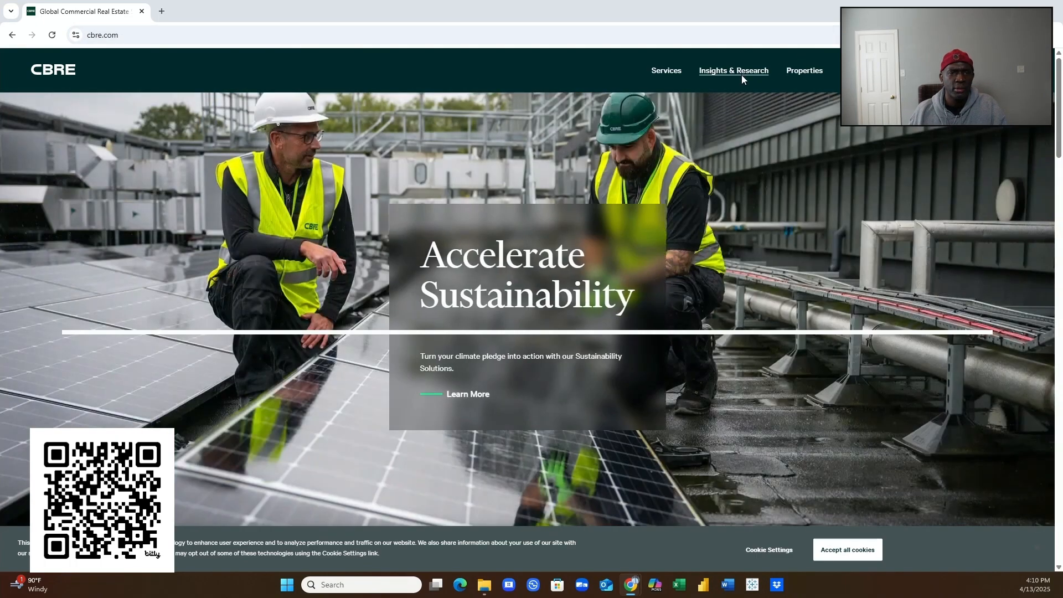
click(741, 75)
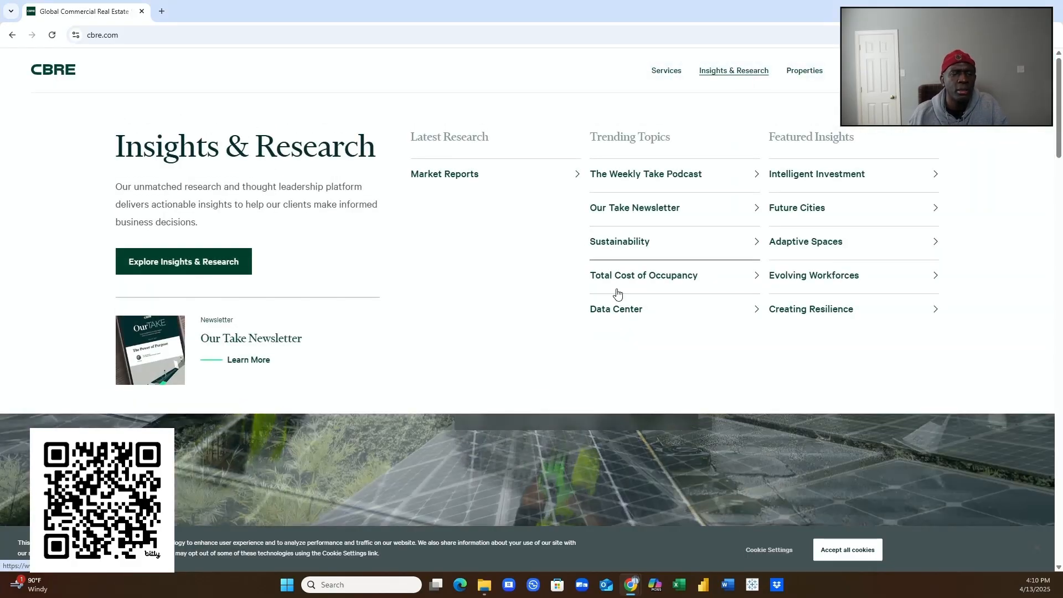
scroll(225, 284, down, 1)
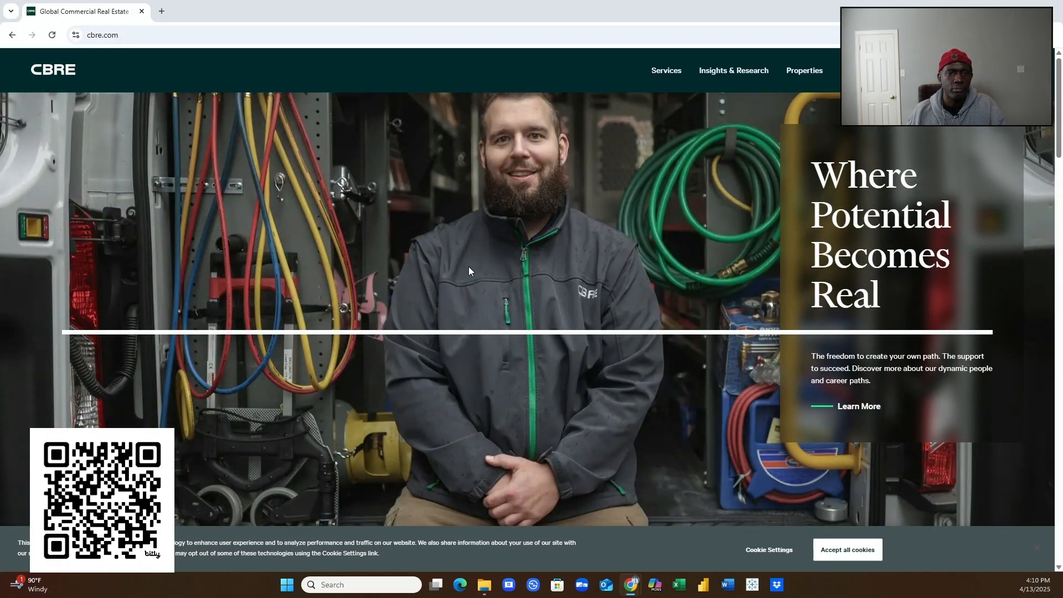
- Open cbre.com/careers from the banner and scroll through its career paths, awards and regional opportunities
click(850, 223)
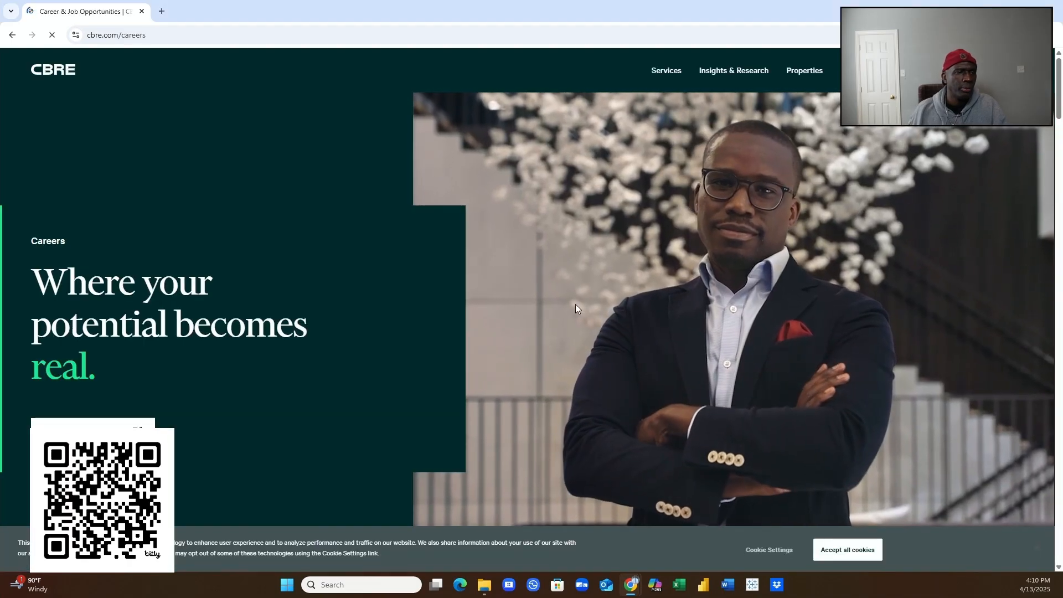
scroll(663, 313, down, 1)
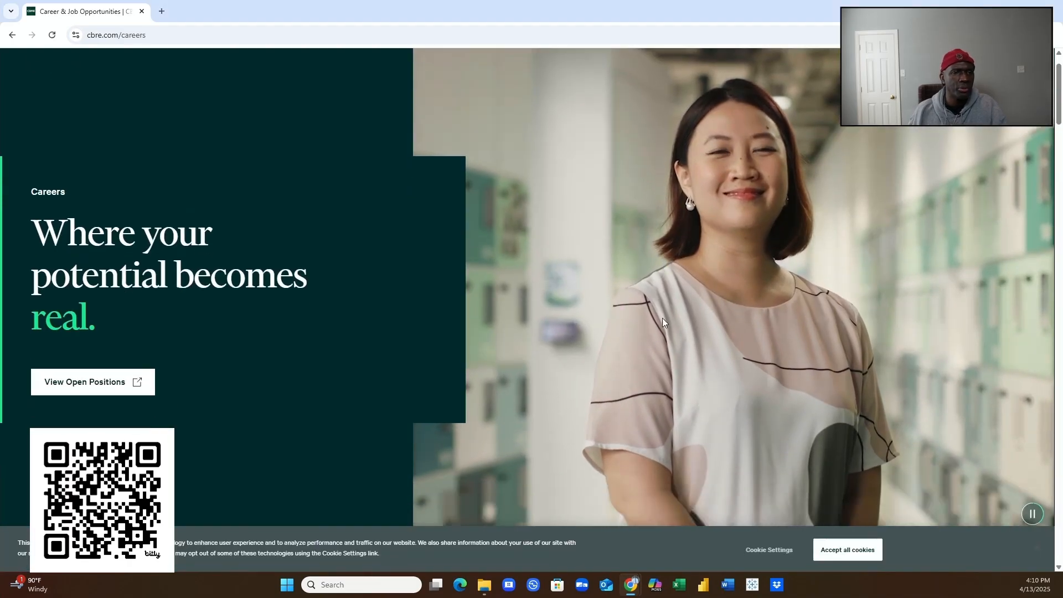
scroll(663, 313, down, 7)
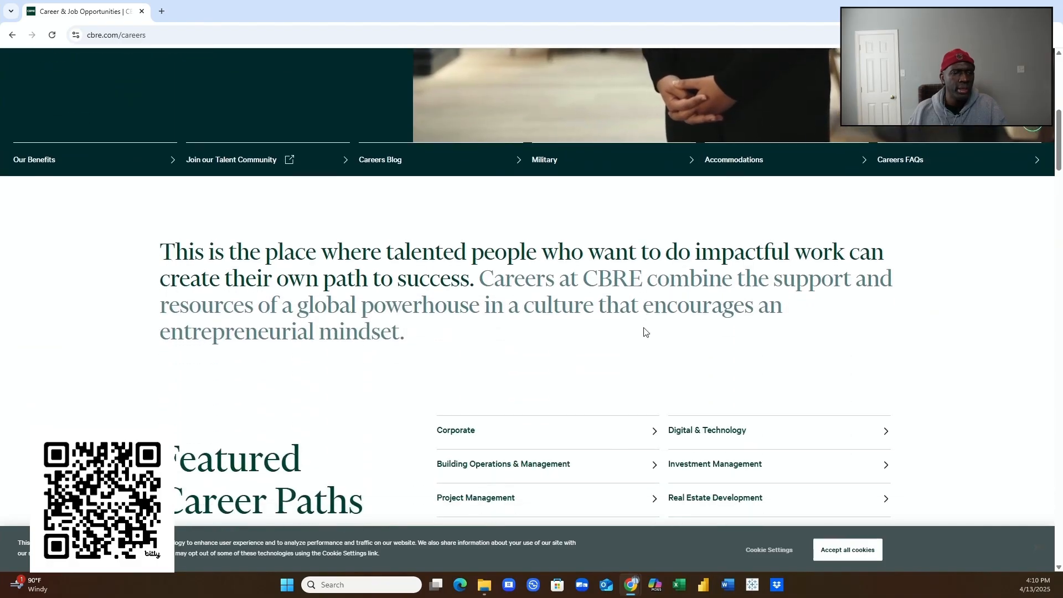
scroll(644, 332, down, 6)
scroll(643, 332, down, 4)
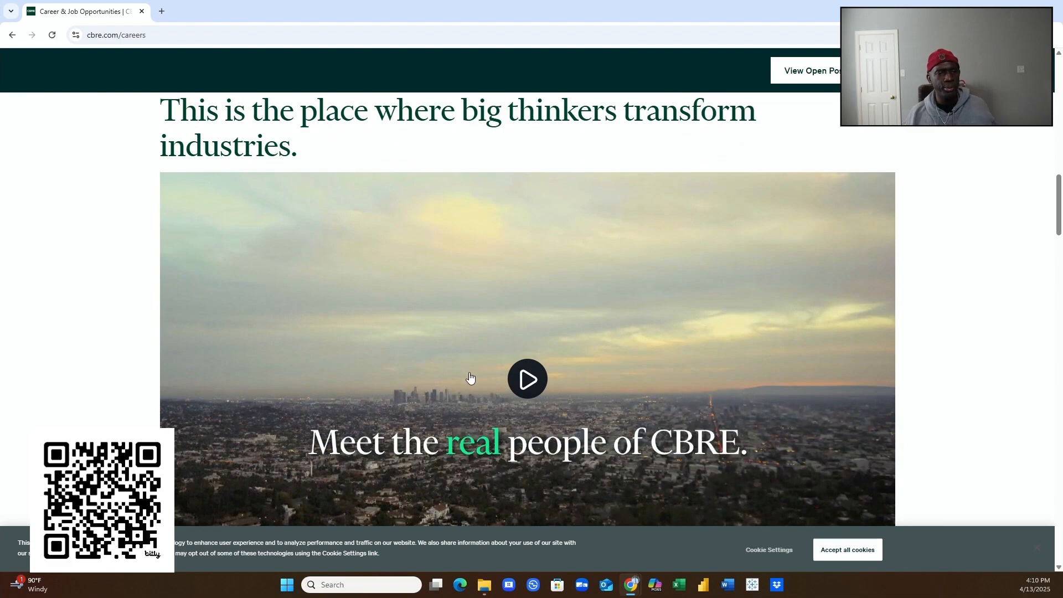
scroll(454, 369, down, 6)
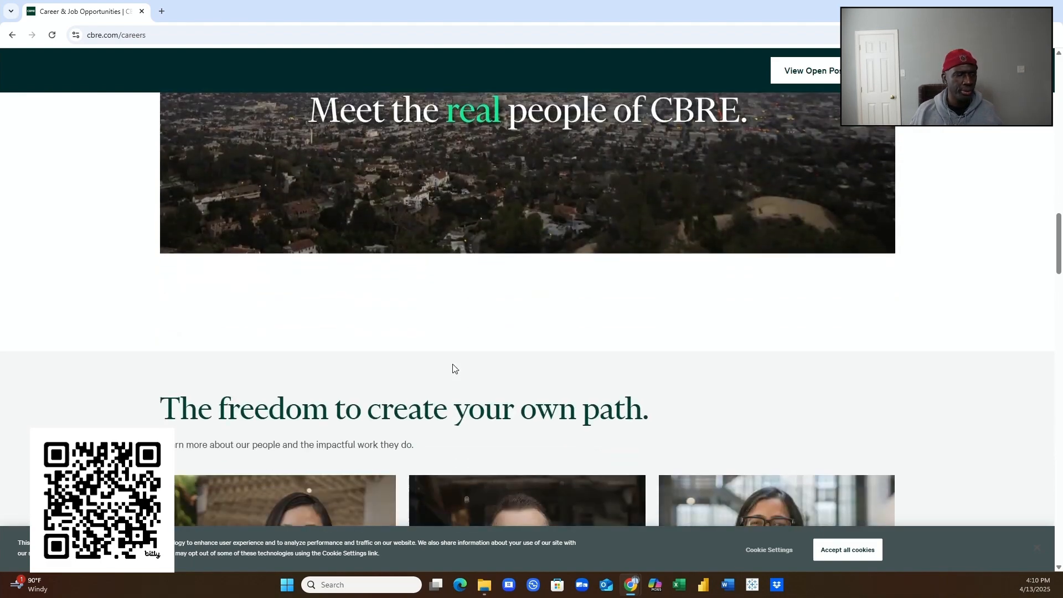
scroll(455, 368, down, 2)
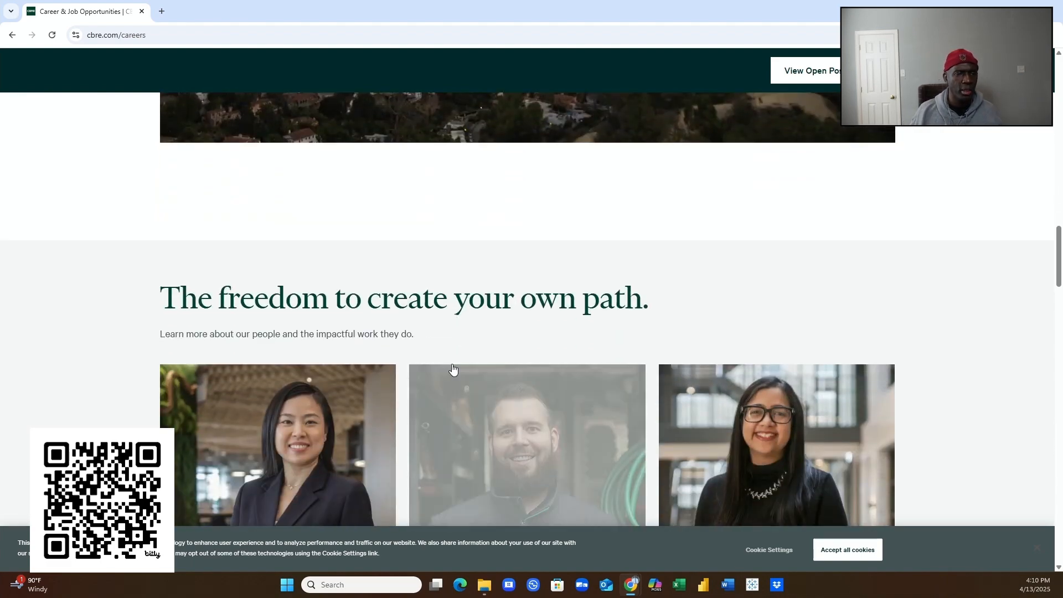
scroll(452, 368, down, 6)
scroll(452, 369, down, 18)
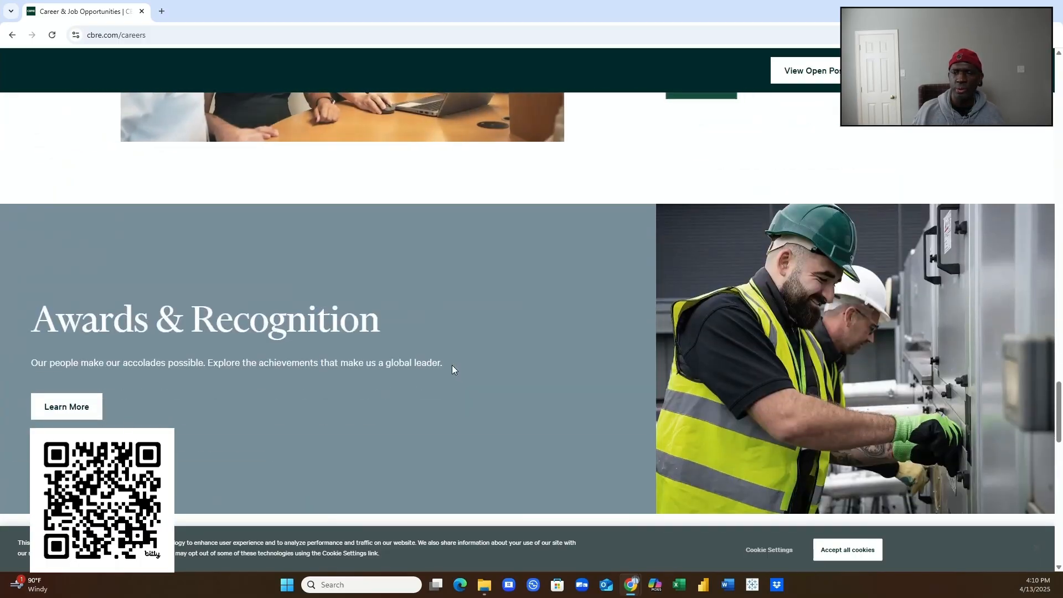
scroll(452, 364, down, 5)
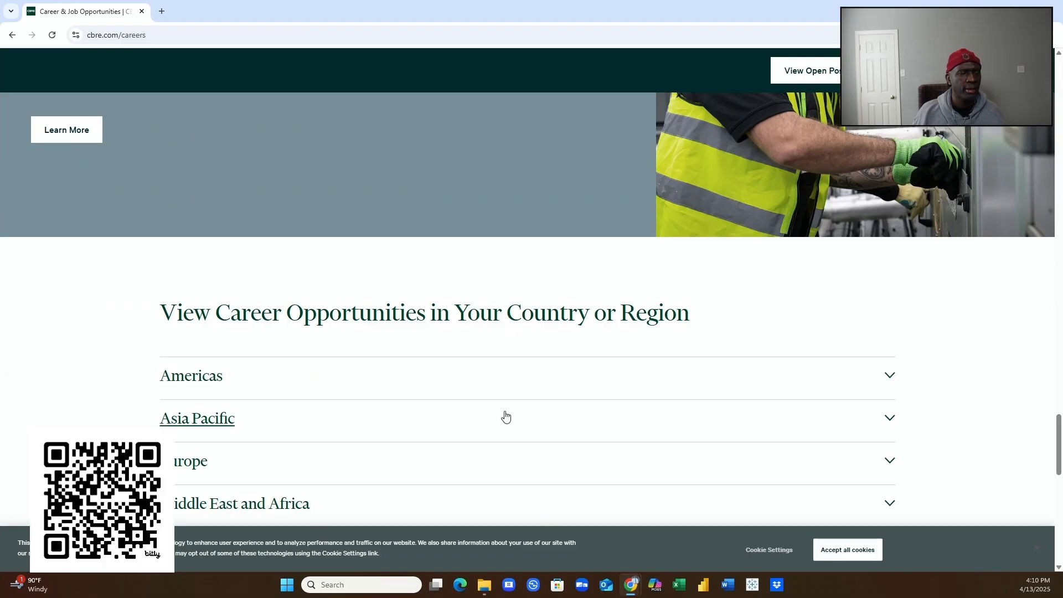
scroll(501, 406, down, 3)
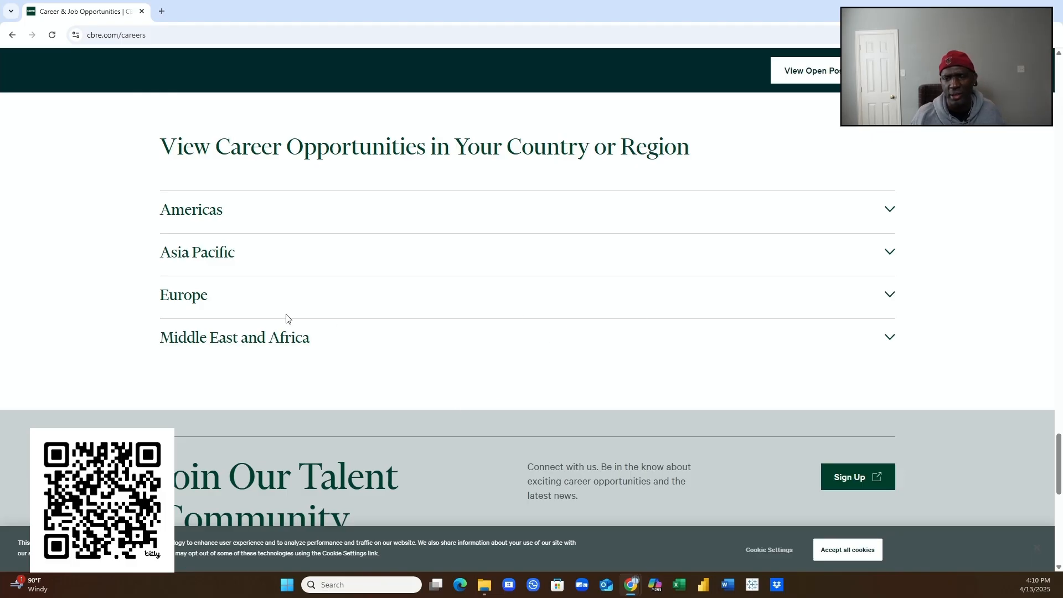
scroll(525, 346, up, 20)
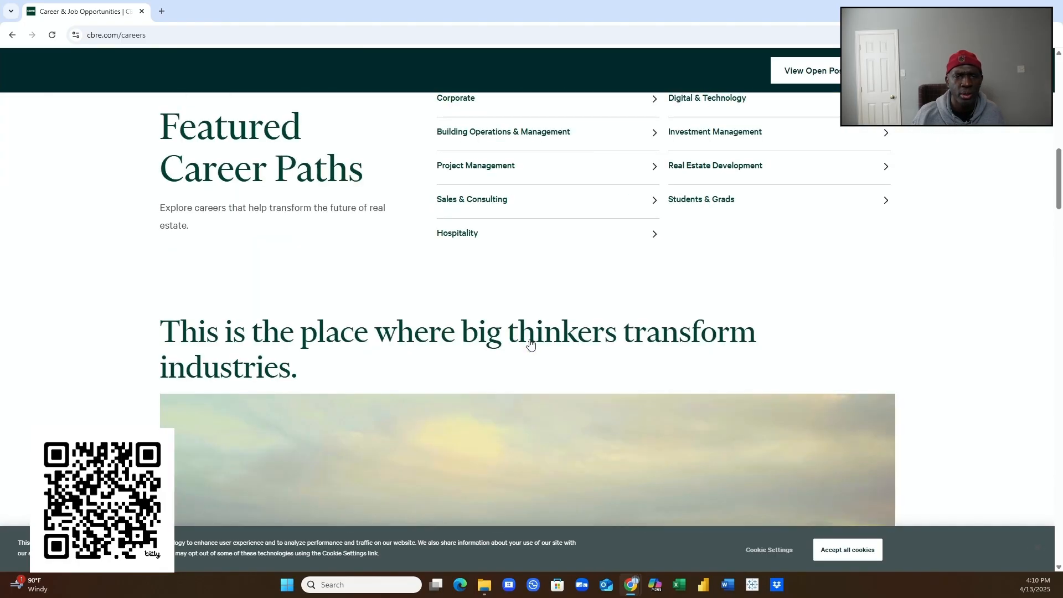
scroll(530, 343, up, 7)
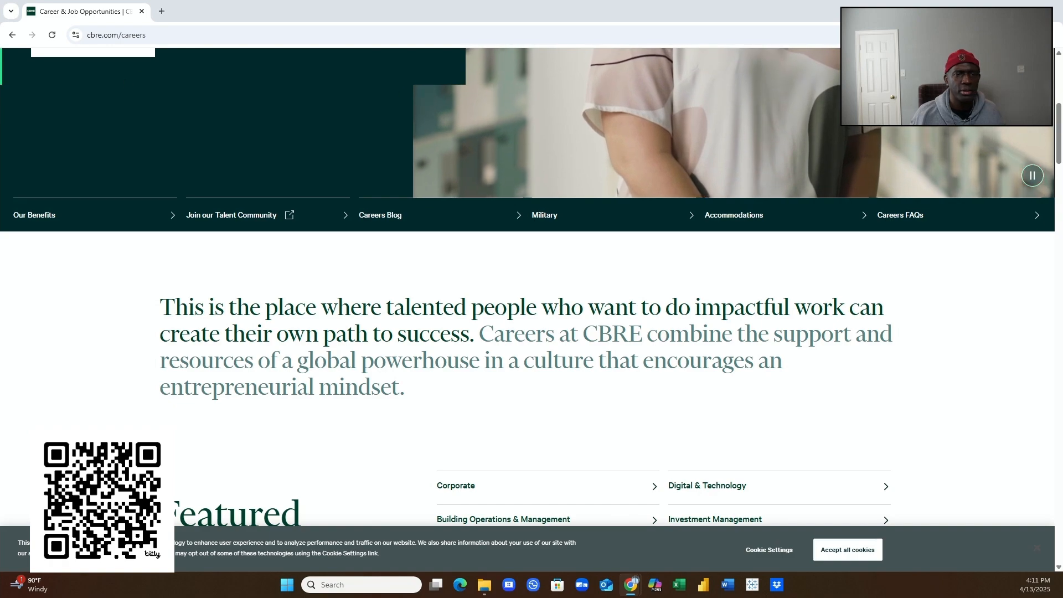
- Open CBRE's Properties for Lease search from the Properties header menu
scroll(646, 160, up, 5)
scroll(645, 160, up, 2)
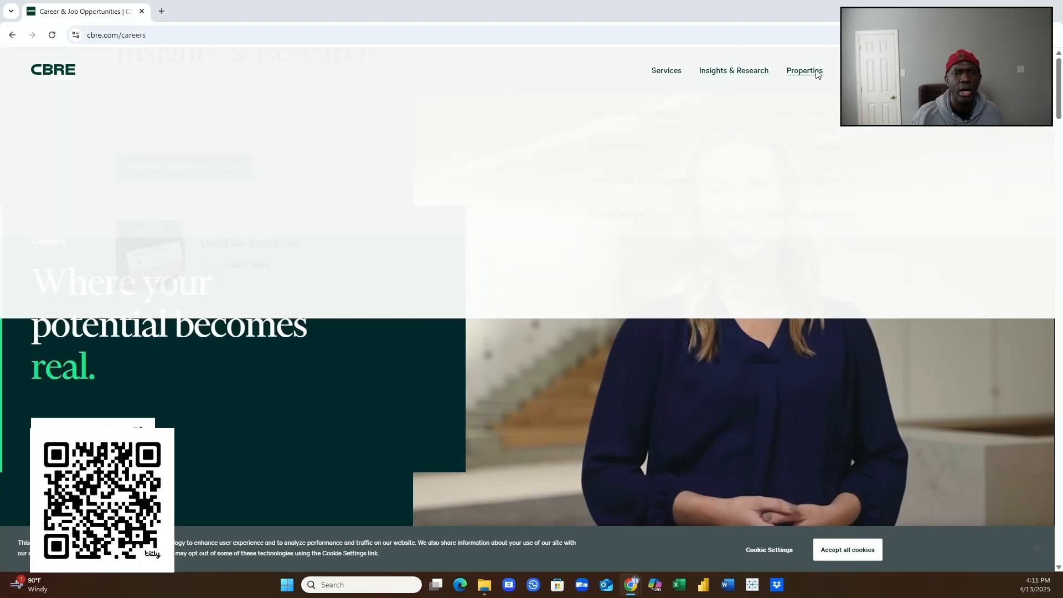
mouse_move(814, 72)
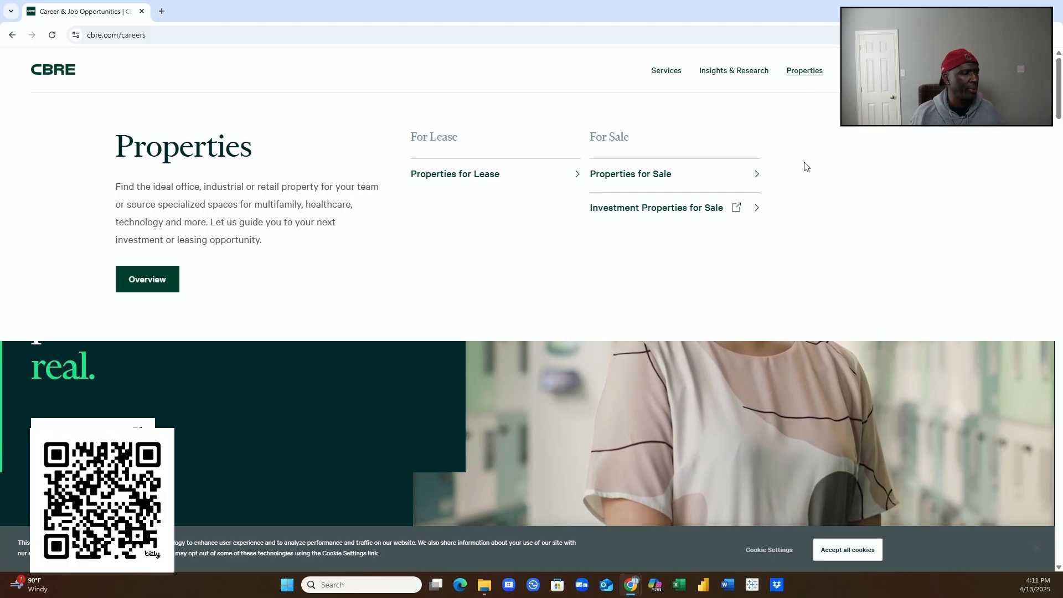
click(483, 174)
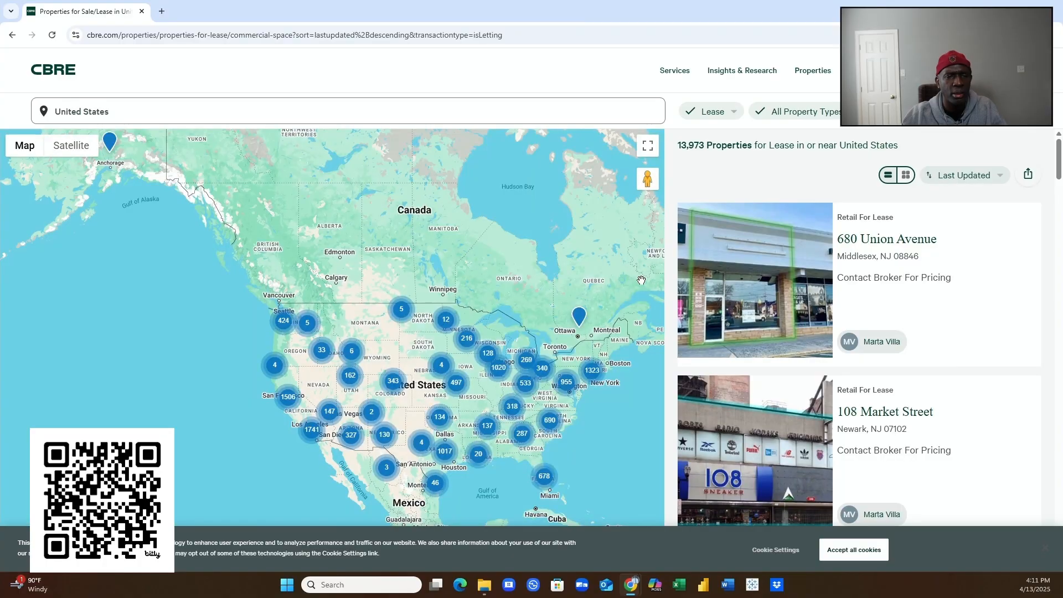
- Zoom the map onto the western and central US and browse the 11,211 lease listings
scroll(645, 311, down, 1)
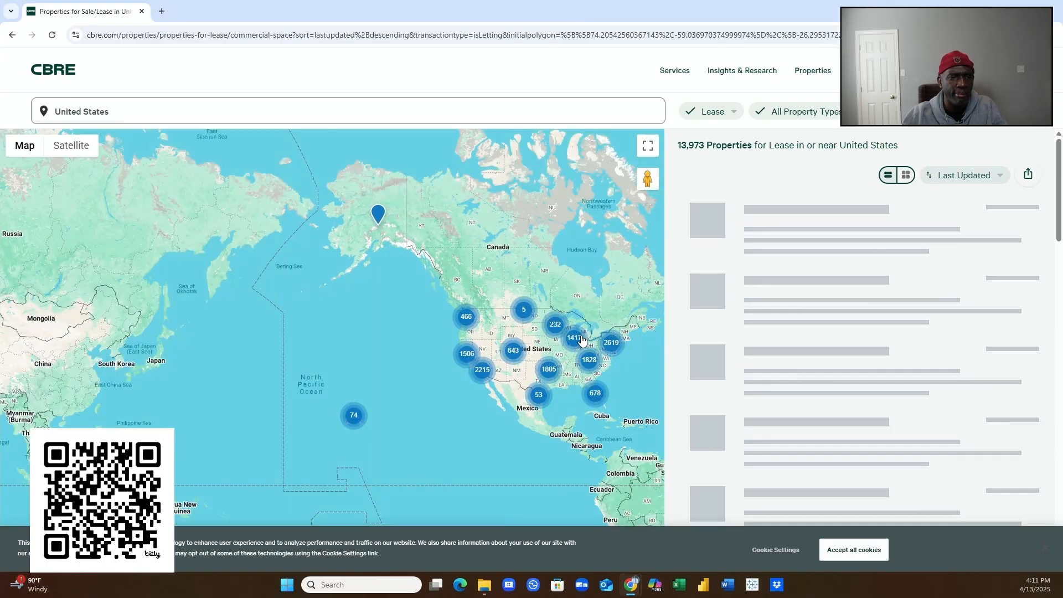
scroll(582, 346, up, 2)
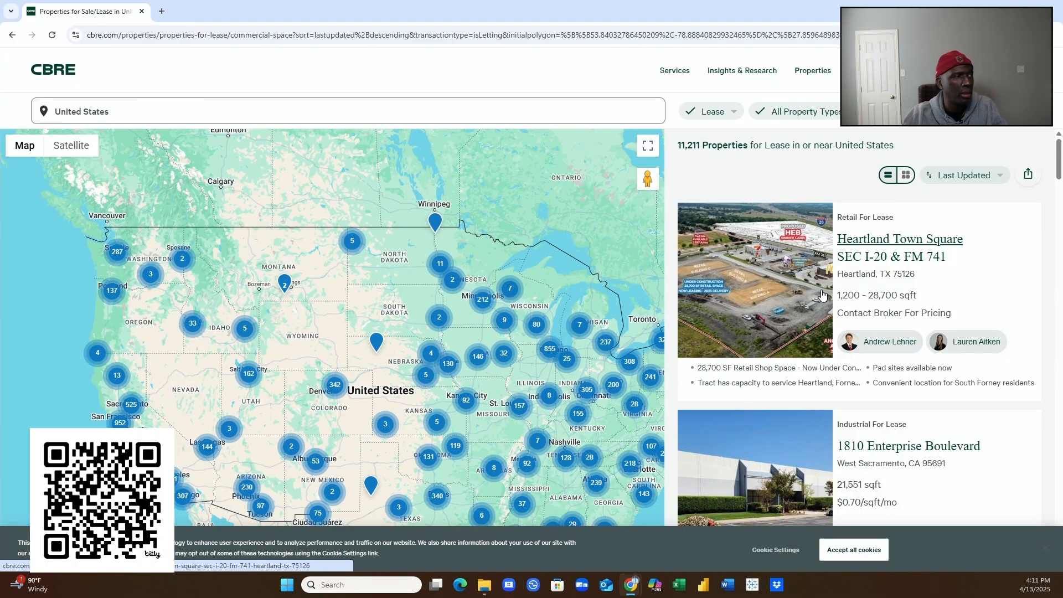
scroll(821, 295, down, 4)
scroll(821, 295, down, 6)
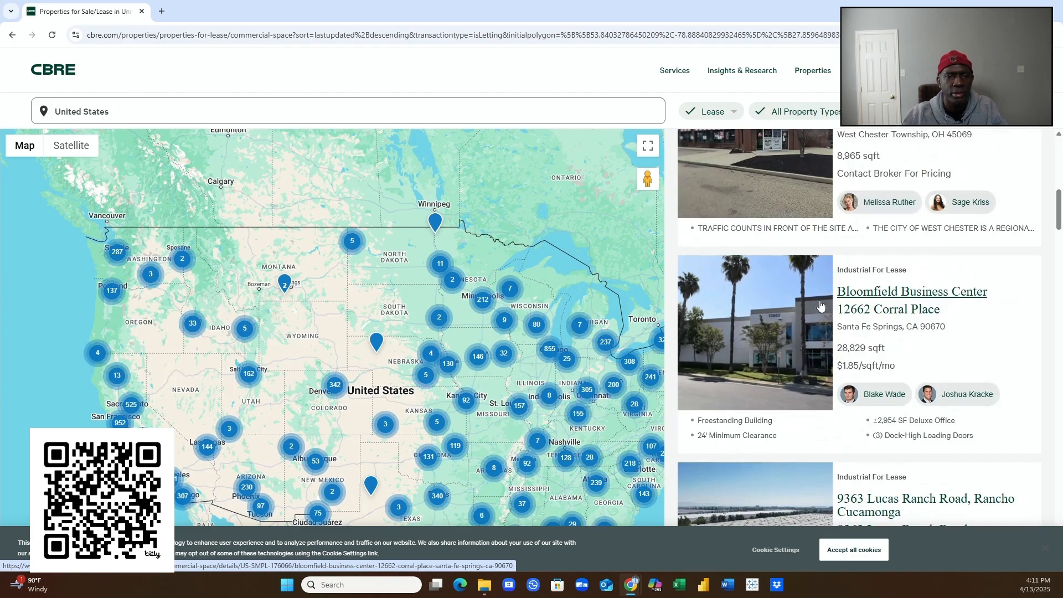
scroll(822, 298, down, 8)
scroll(821, 325, down, 7)
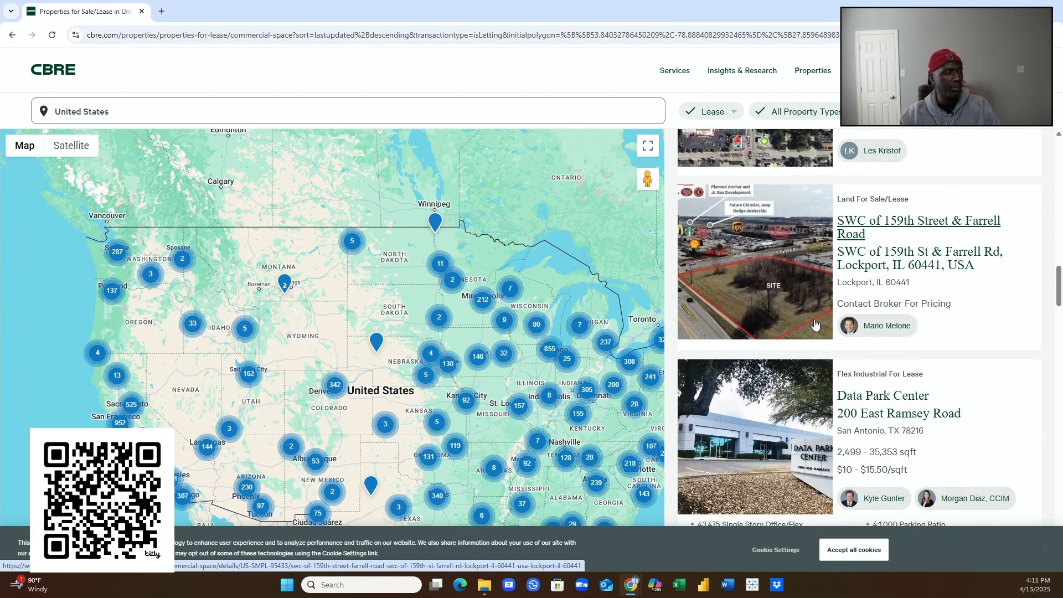
scroll(815, 324, down, 11)
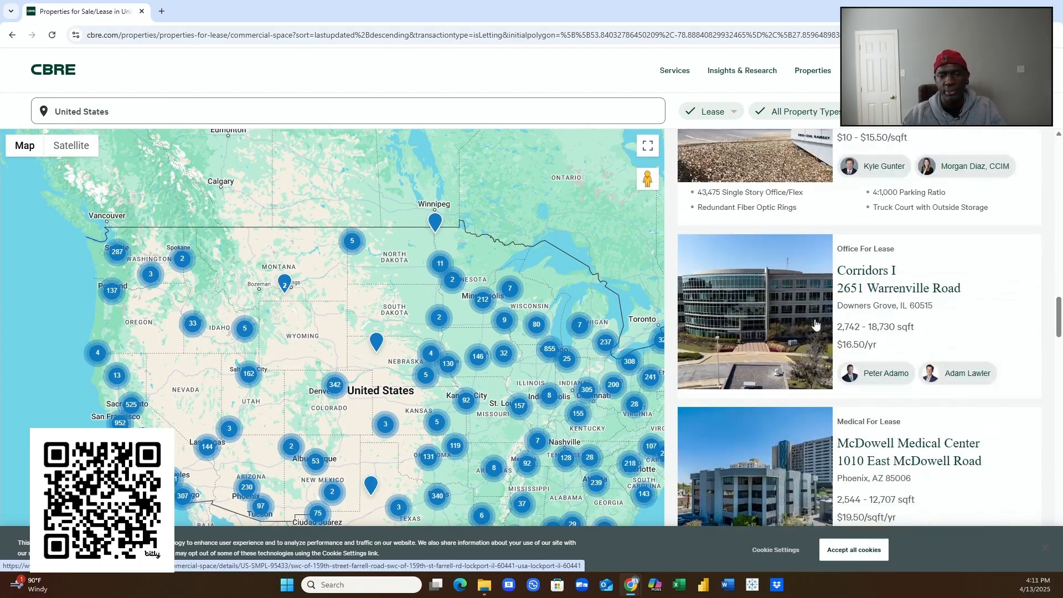
scroll(815, 324, down, 5)
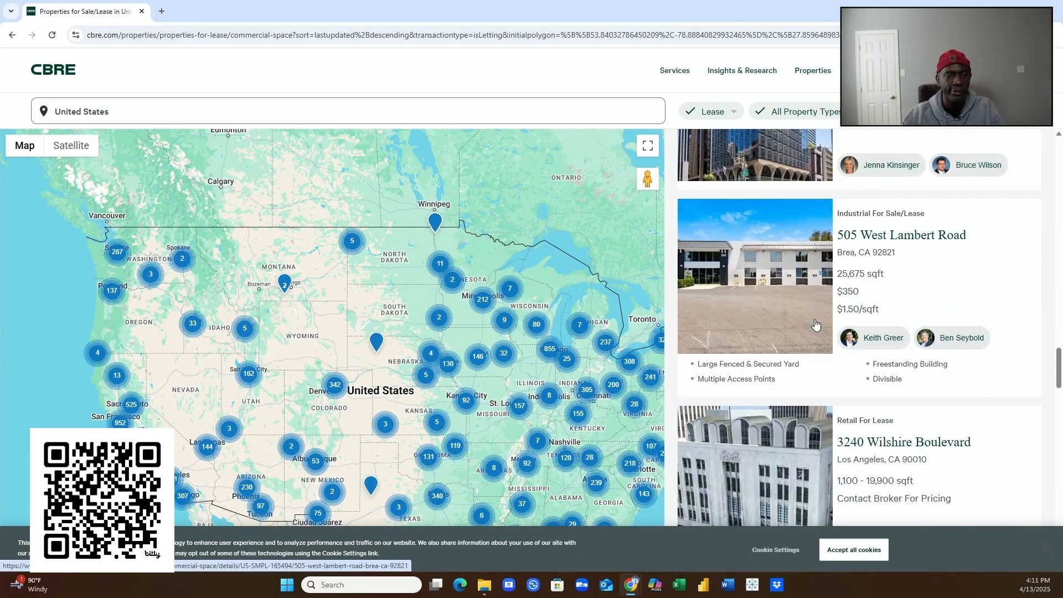
scroll(814, 324, down, 3)
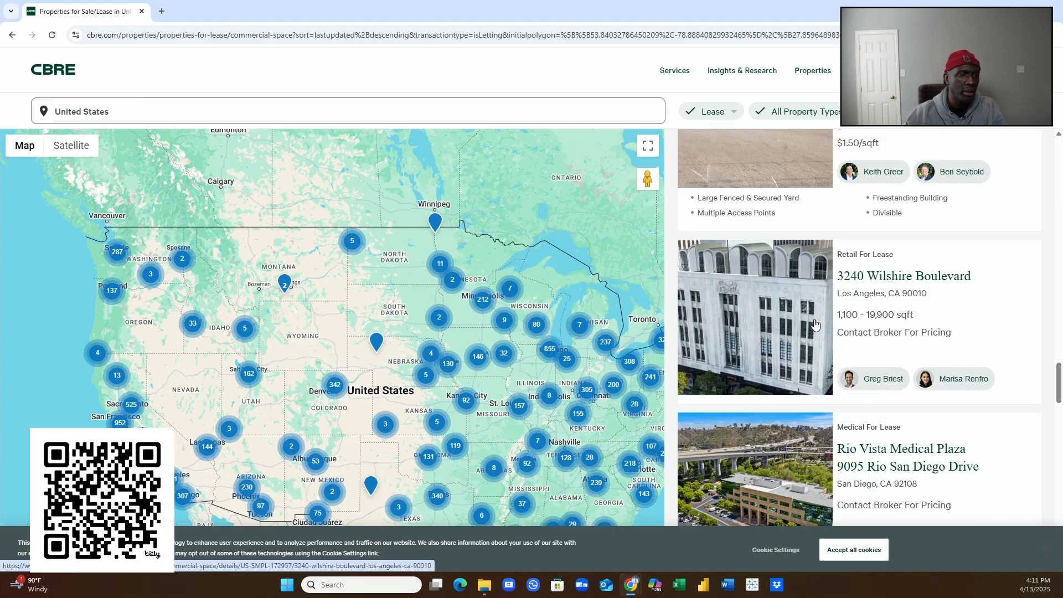
scroll(836, 341, up, 15)
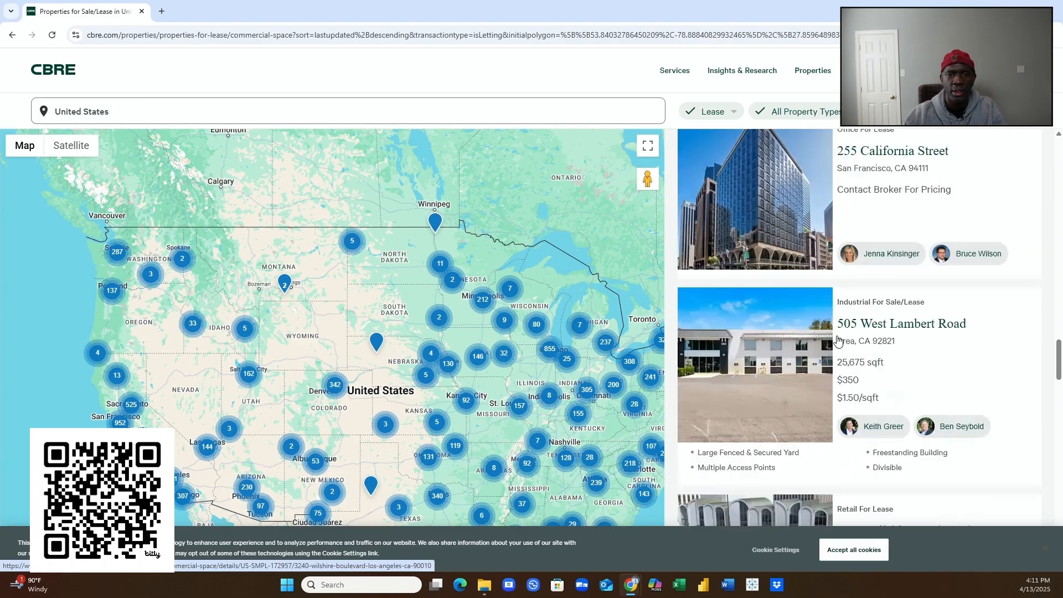
scroll(836, 341, up, 15)
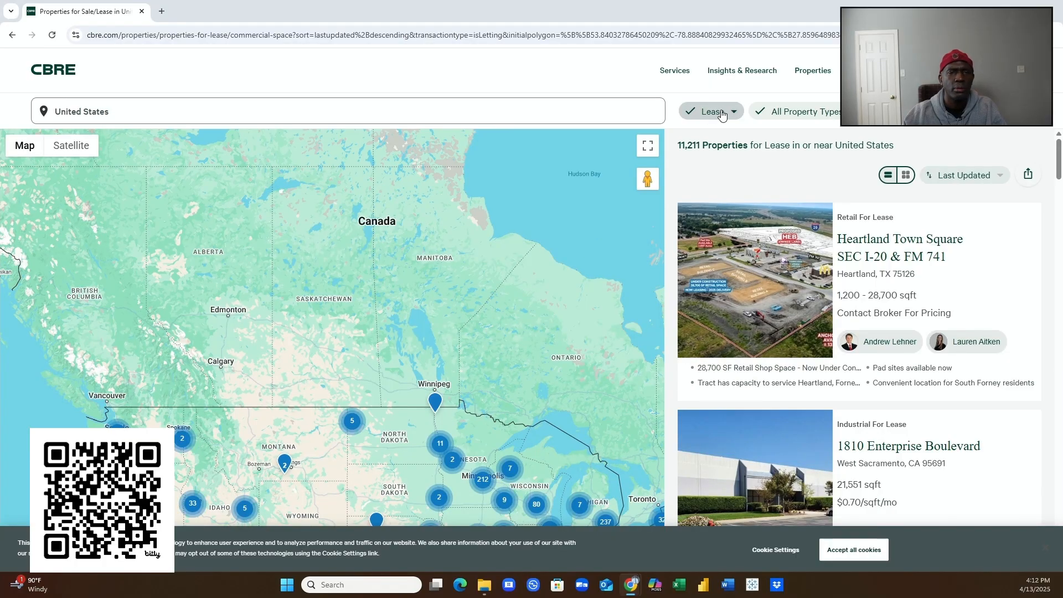
- Switch the property search to Properties for Sale, showing 4,998 US listings
click(810, 71)
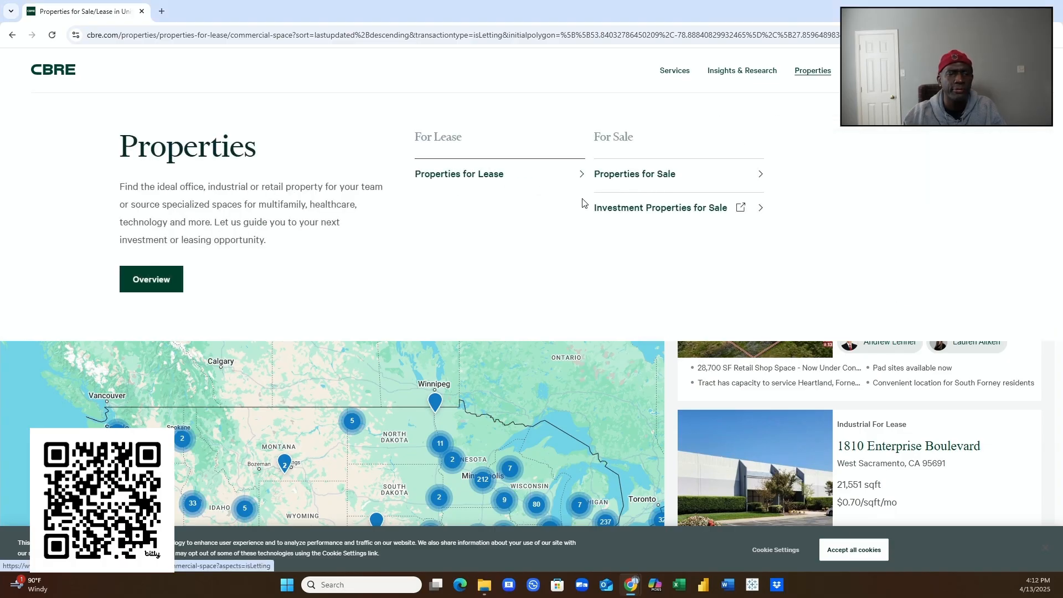
click(618, 179)
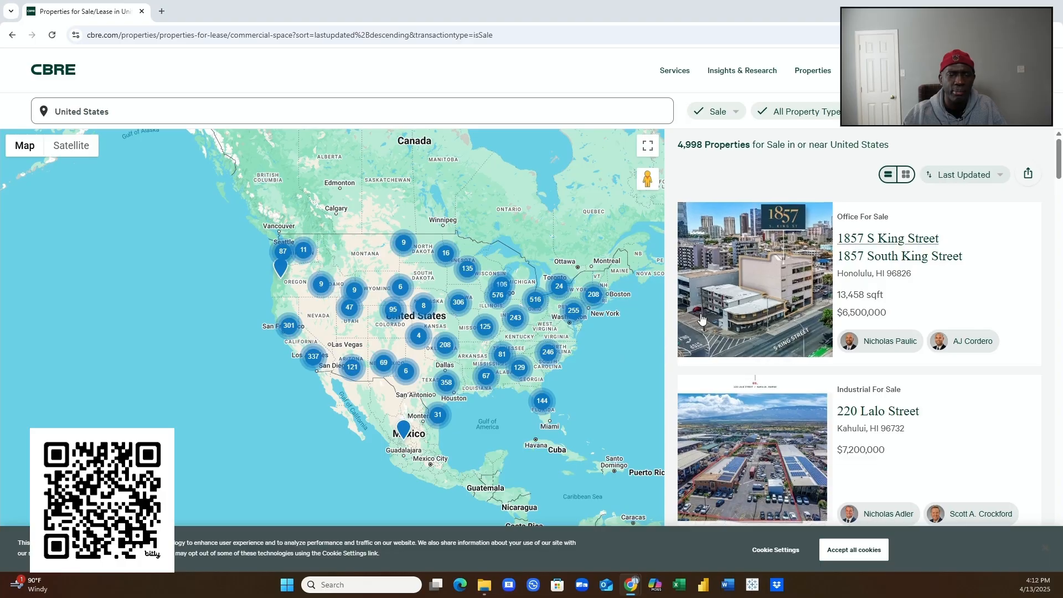
- Scroll through the 4,998 sale listings and back up, then reopen the Properties menu
scroll(755, 330, down, 15)
scroll(755, 330, down, 20)
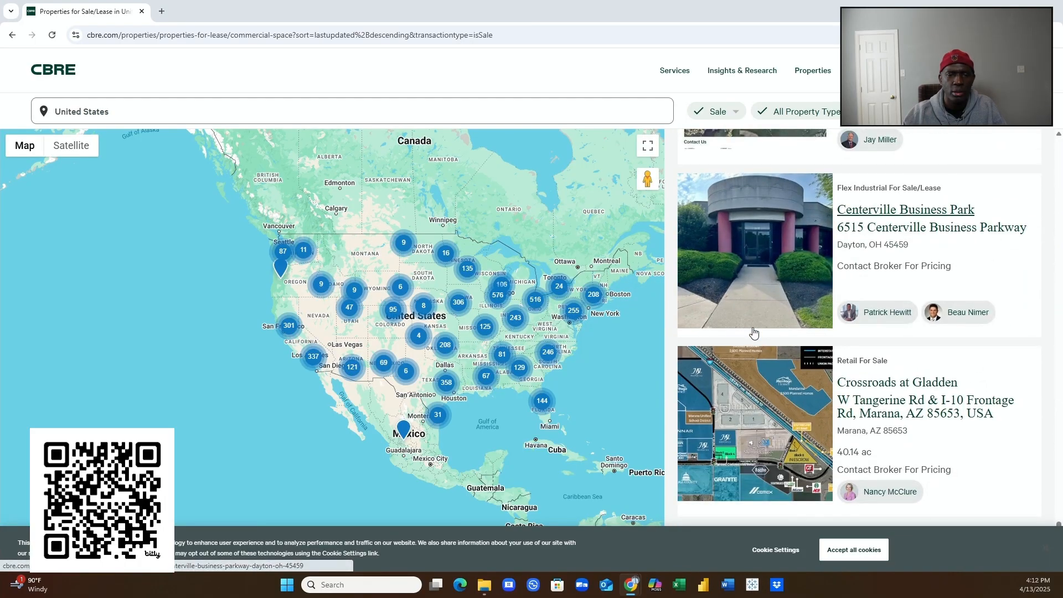
scroll(752, 332, up, 5)
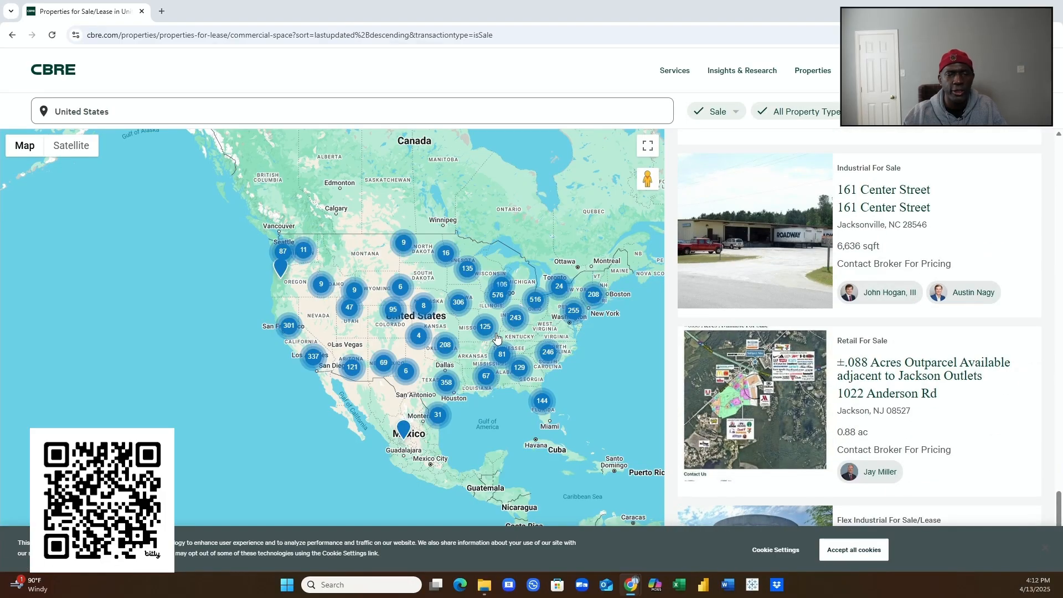
scroll(842, 375, up, 4)
scroll(843, 375, up, 15)
scroll(844, 359, up, 15)
scroll(844, 359, up, 15)
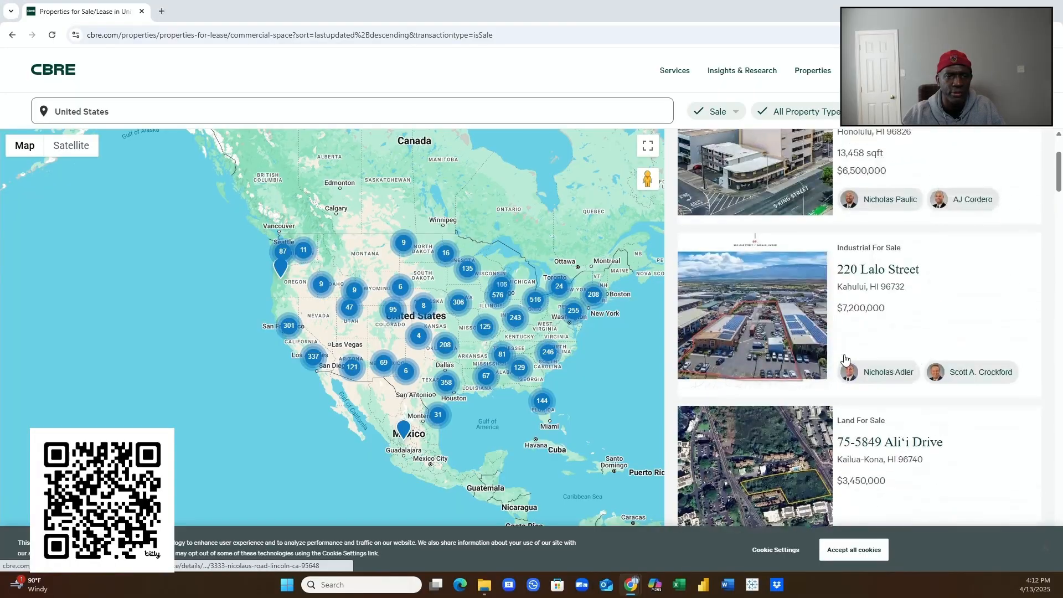
scroll(844, 359, up, 3)
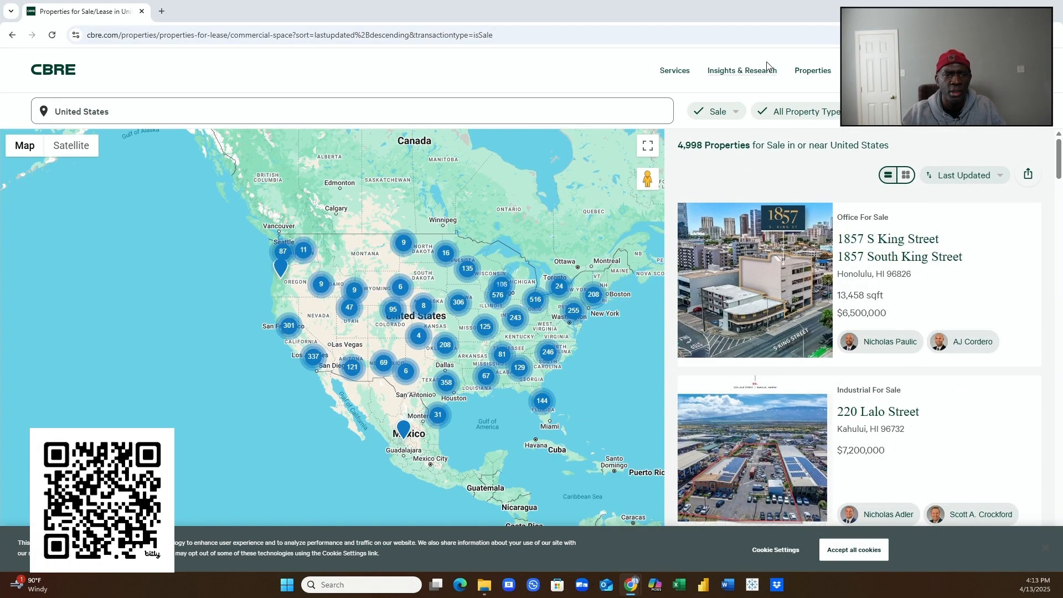
mouse_move(739, 70)
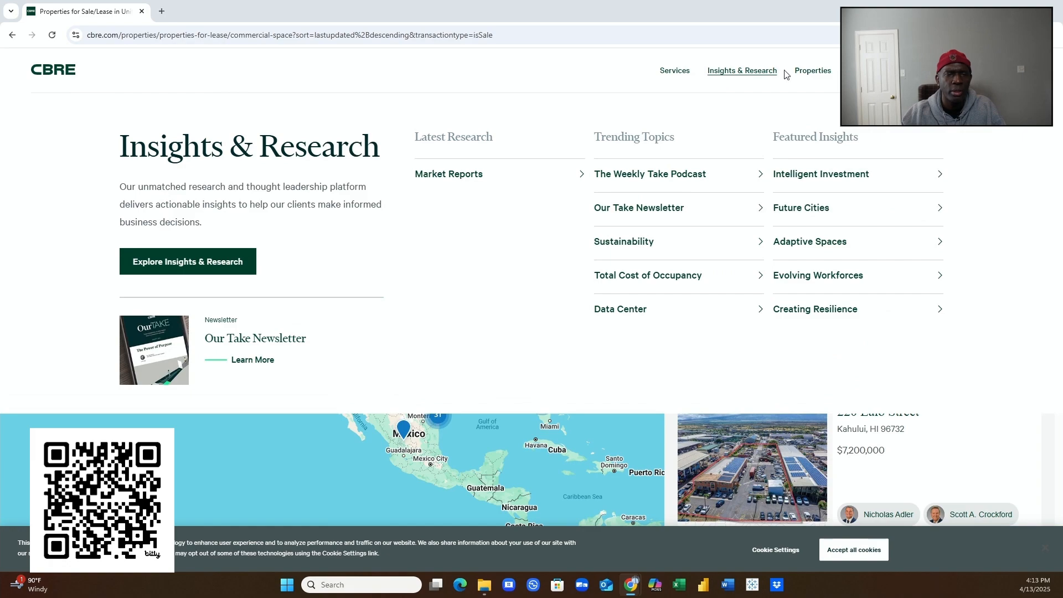
mouse_move(814, 70)
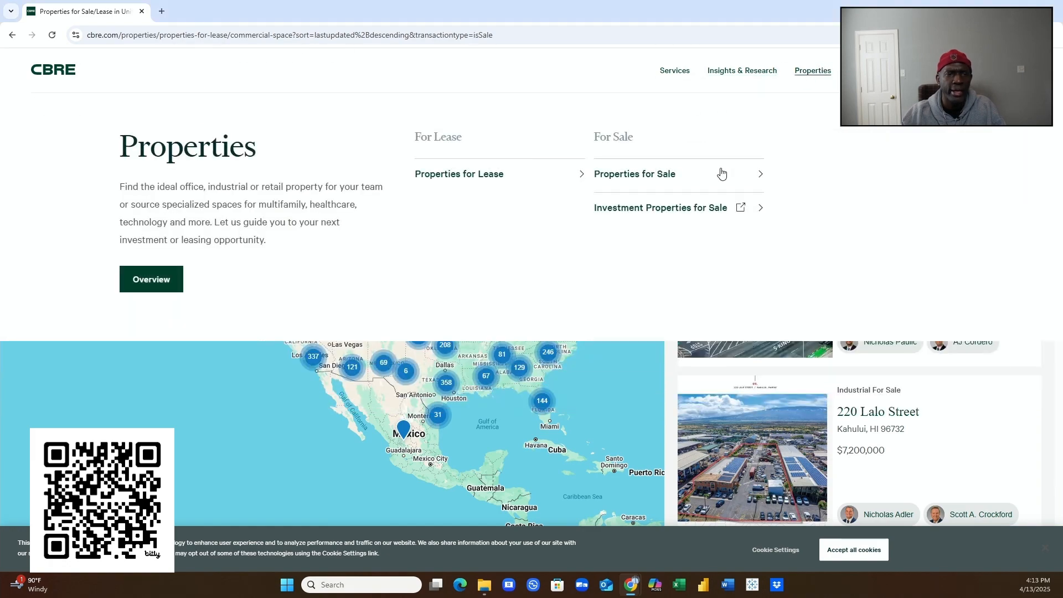
- Open Investment Properties for Sale in CBRE Deal Flow and scroll through the 1816 listed assets
click(658, 214)
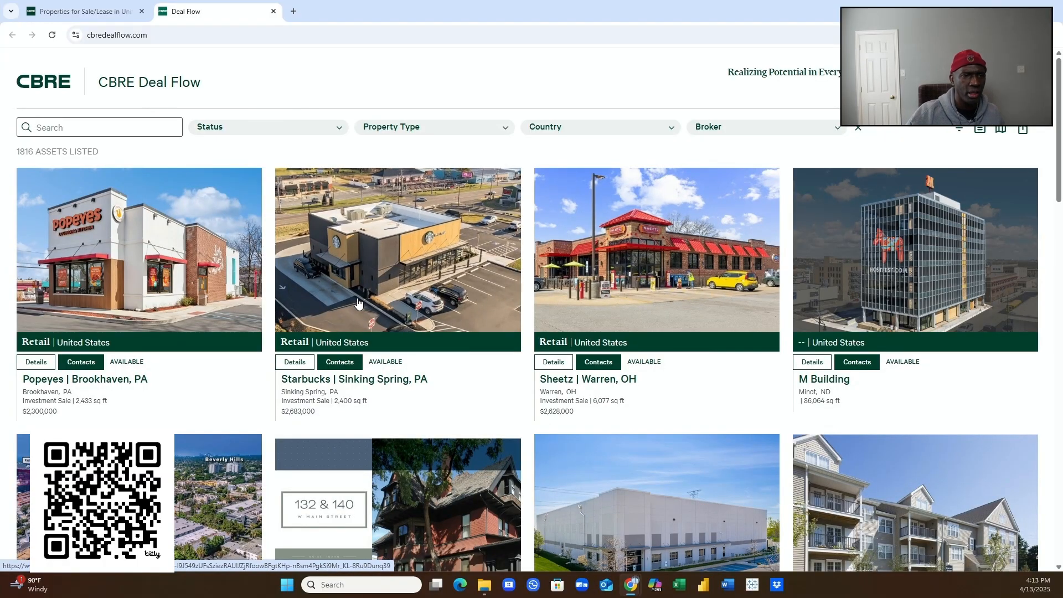
scroll(360, 302, down, 2)
scroll(131, 376, down, 2)
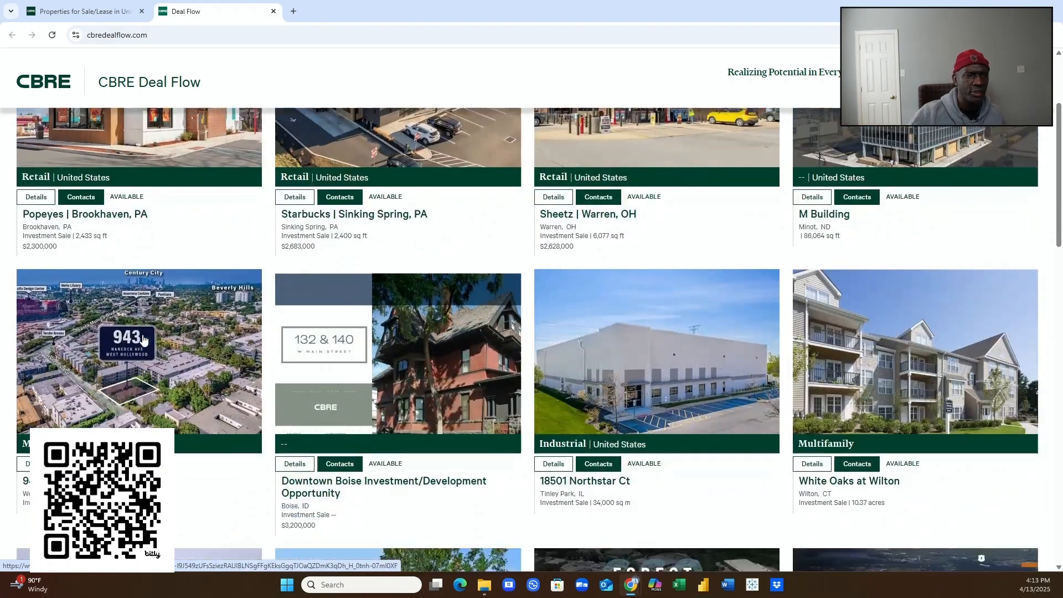
scroll(172, 351, down, 3)
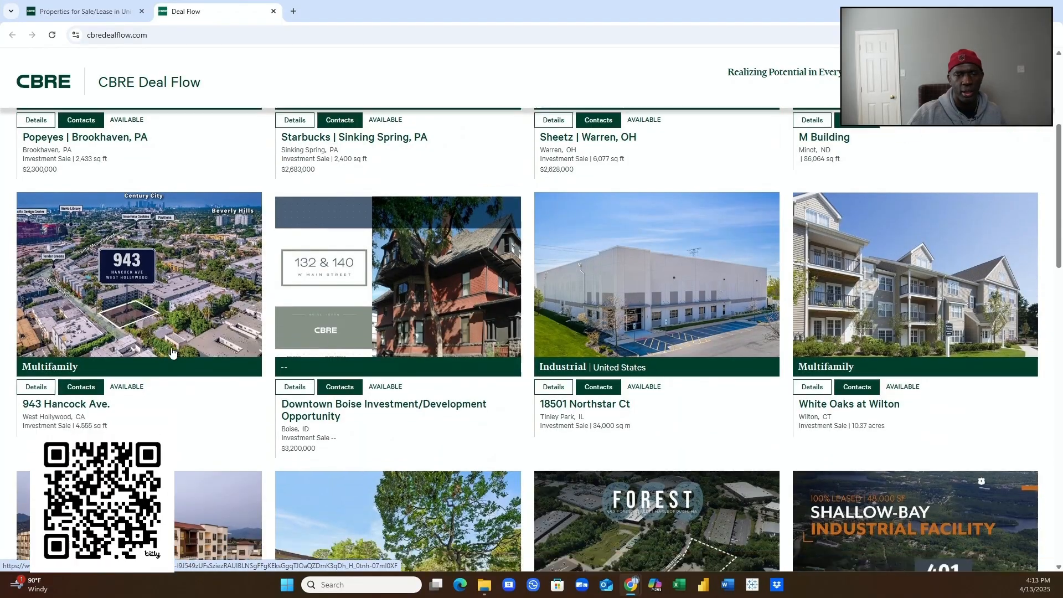
scroll(171, 352, down, 5)
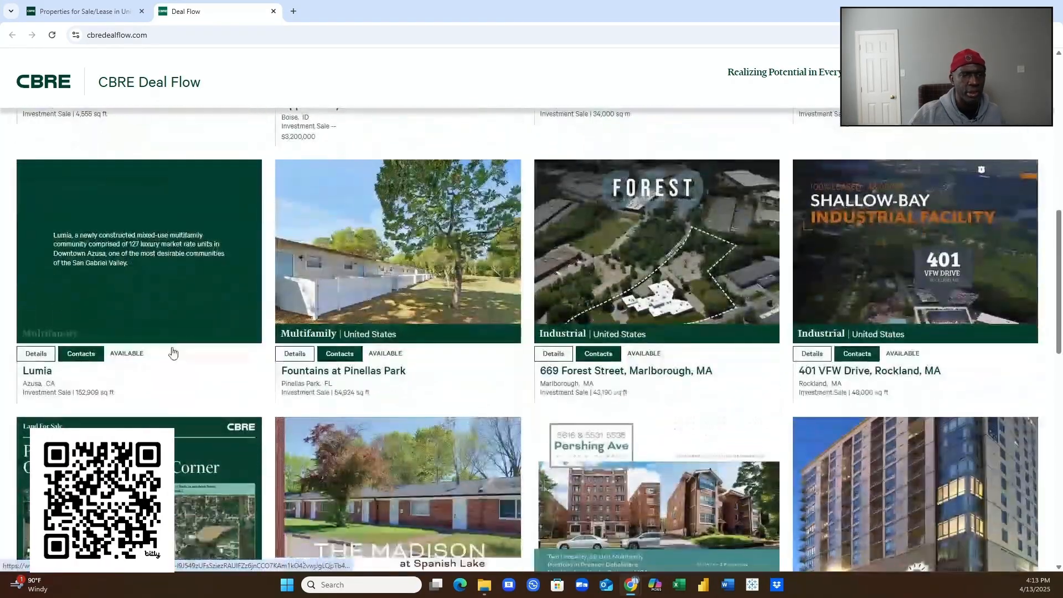
scroll(171, 352, down, 7)
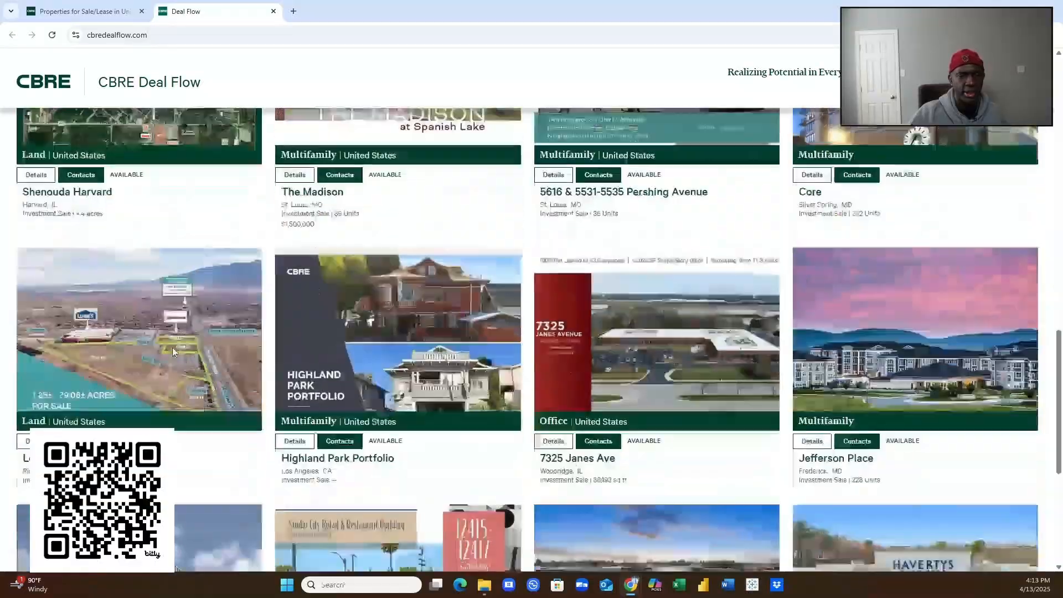
scroll(172, 352, down, 5)
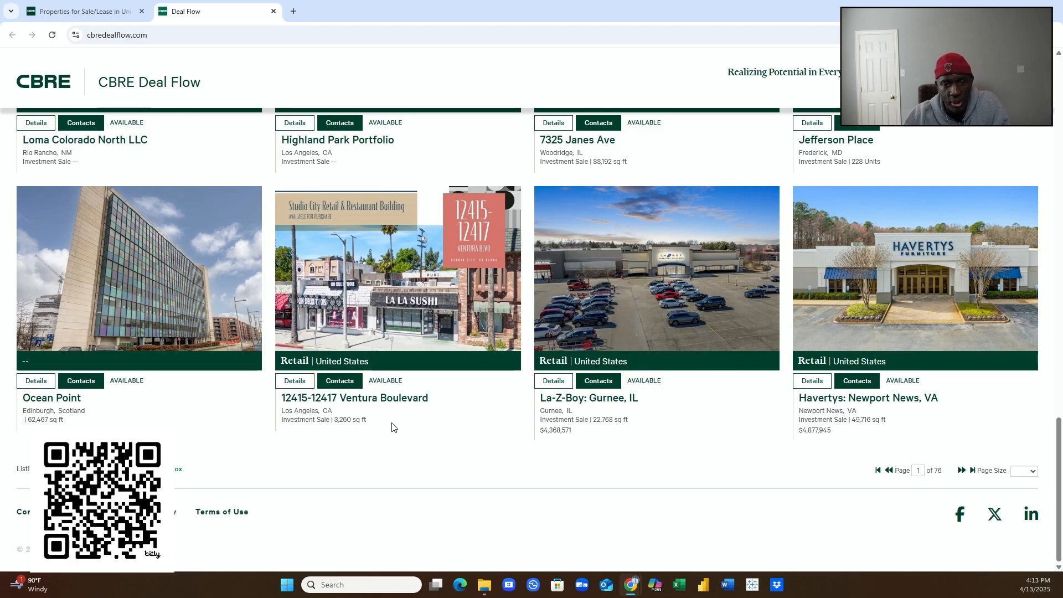
scroll(561, 378, up, 3)
scroll(560, 374, up, 7)
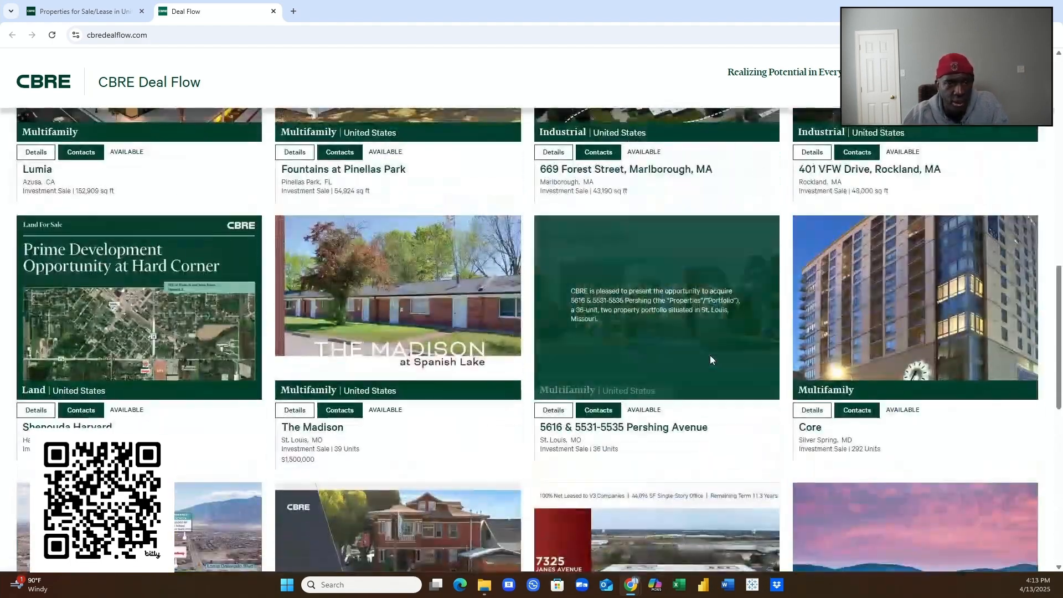
scroll(710, 357, up, 3)
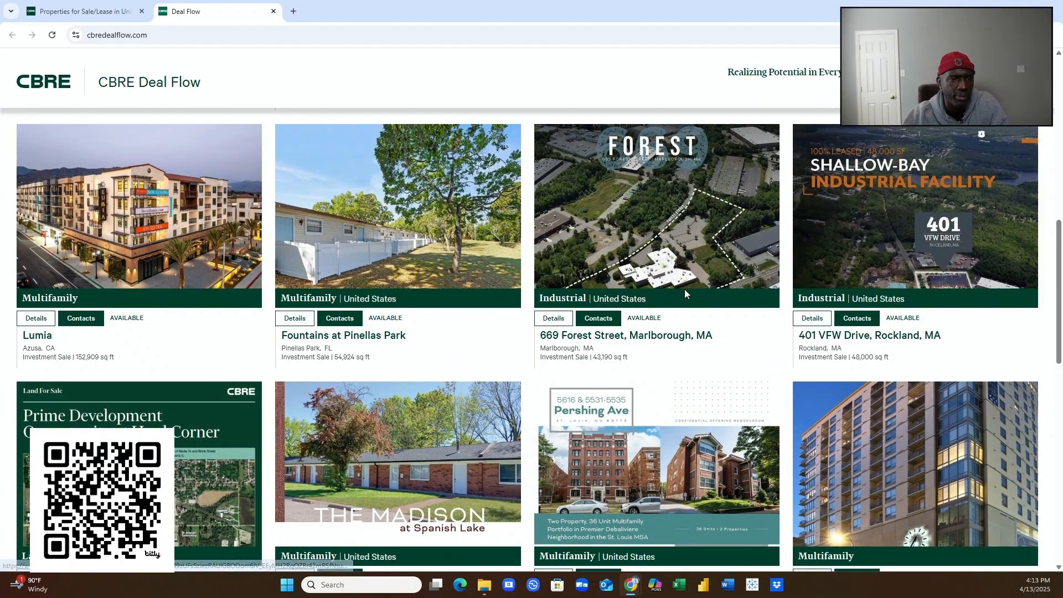
scroll(679, 294, up, 10)
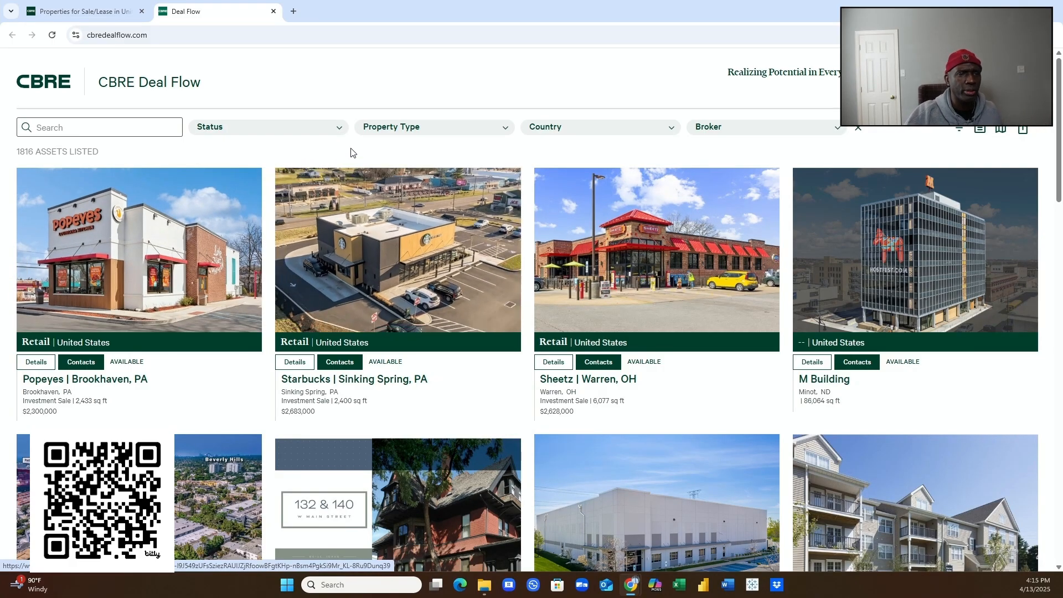
- Filter property types to Data Center and Healthcare, then scroll to the cbre.com footer
click(381, 129)
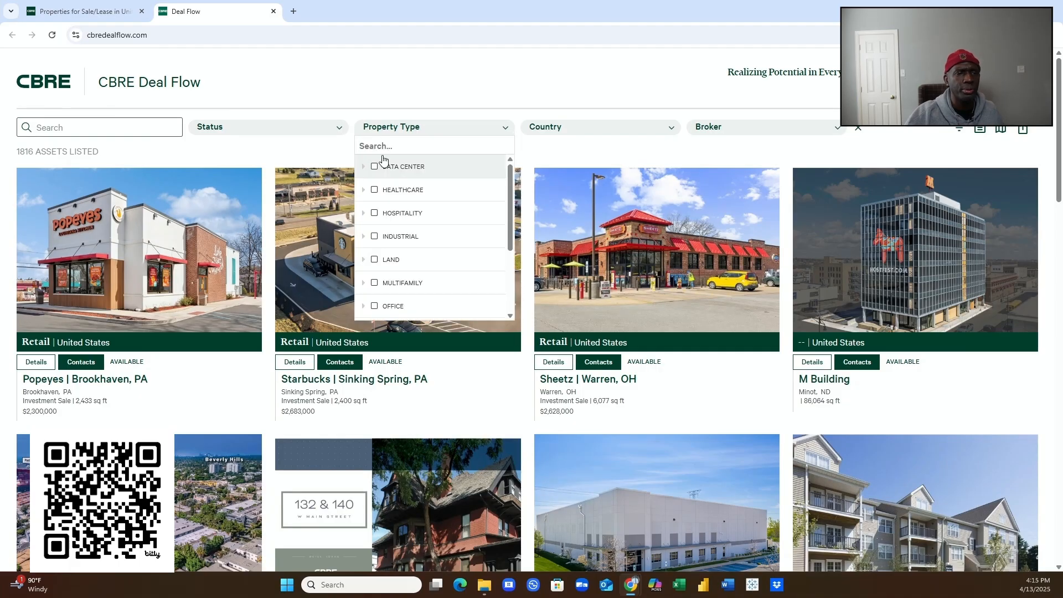
click(389, 171)
click(393, 194)
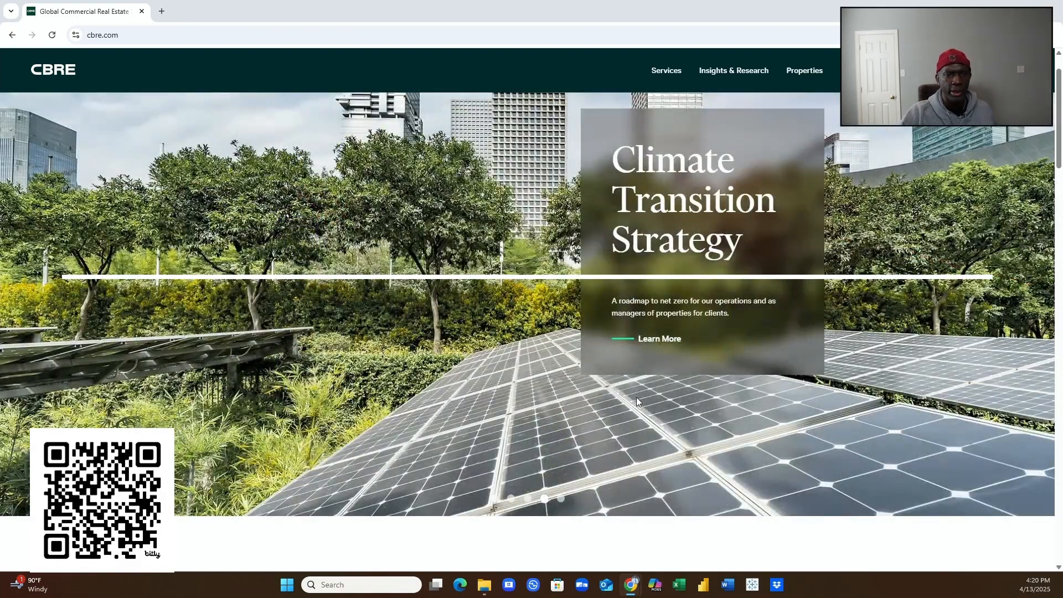
scroll(636, 397, down, 20)
scroll(639, 402, down, 8)
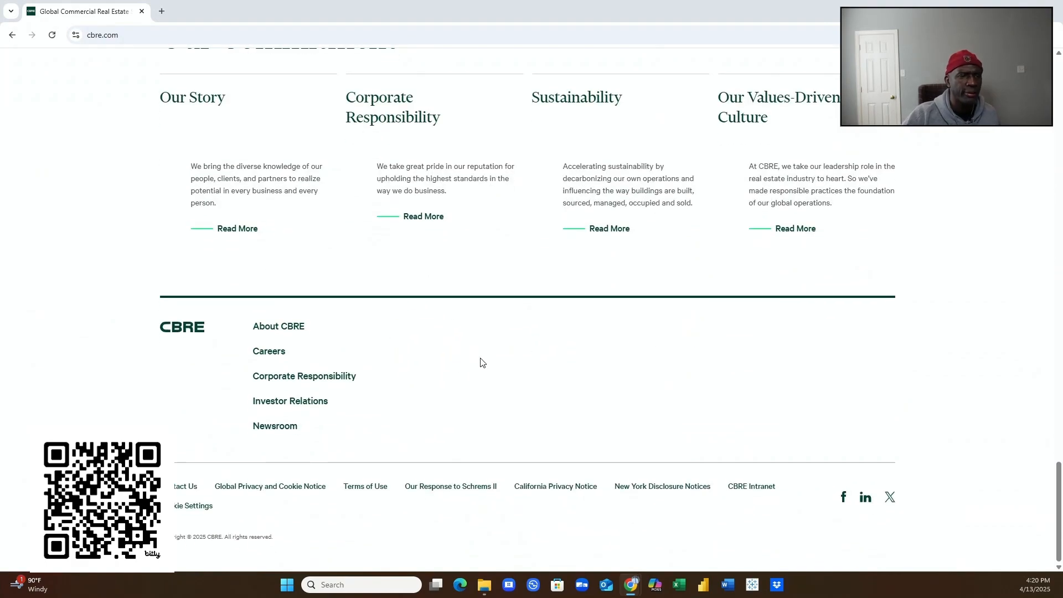
- Open ir.cbre.com in a new tab via the footer's Investor Relations link
click(296, 408)
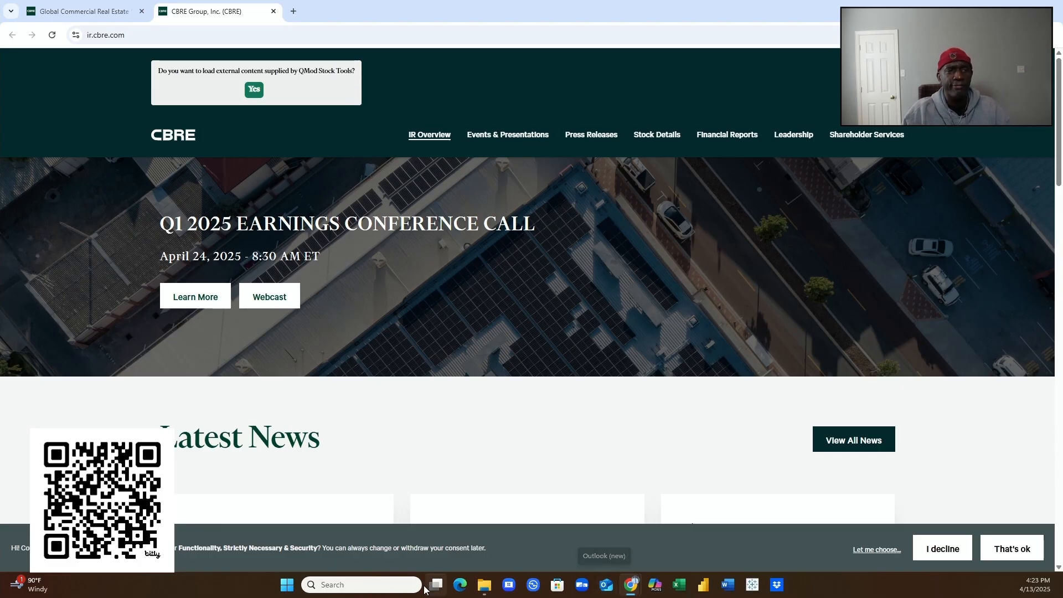
- Scroll down the IR Overview page to its Latest News section
mouse_move(425, 589)
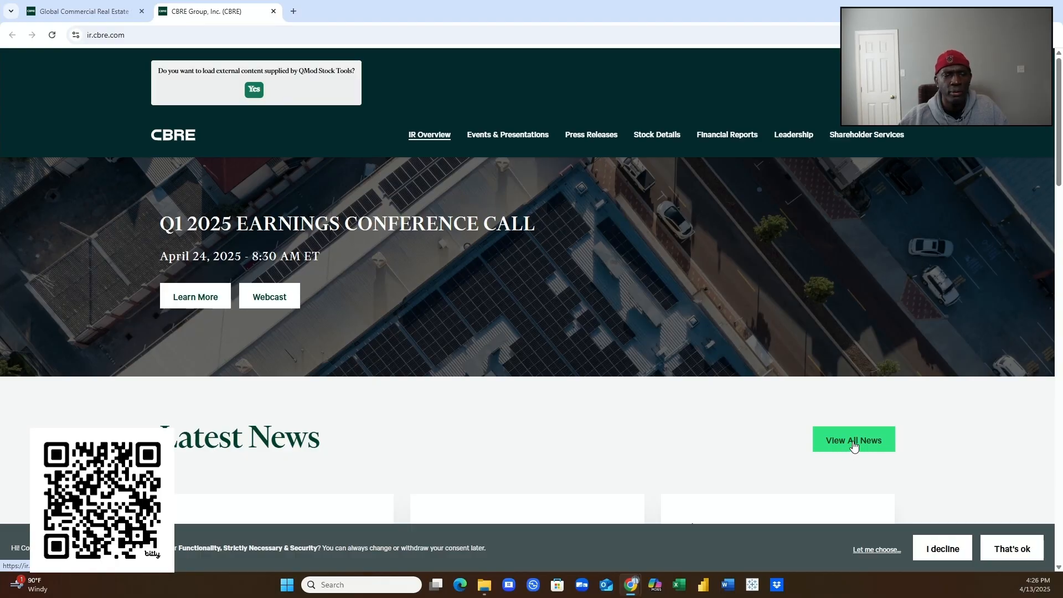
scroll(789, 423, down, 2)
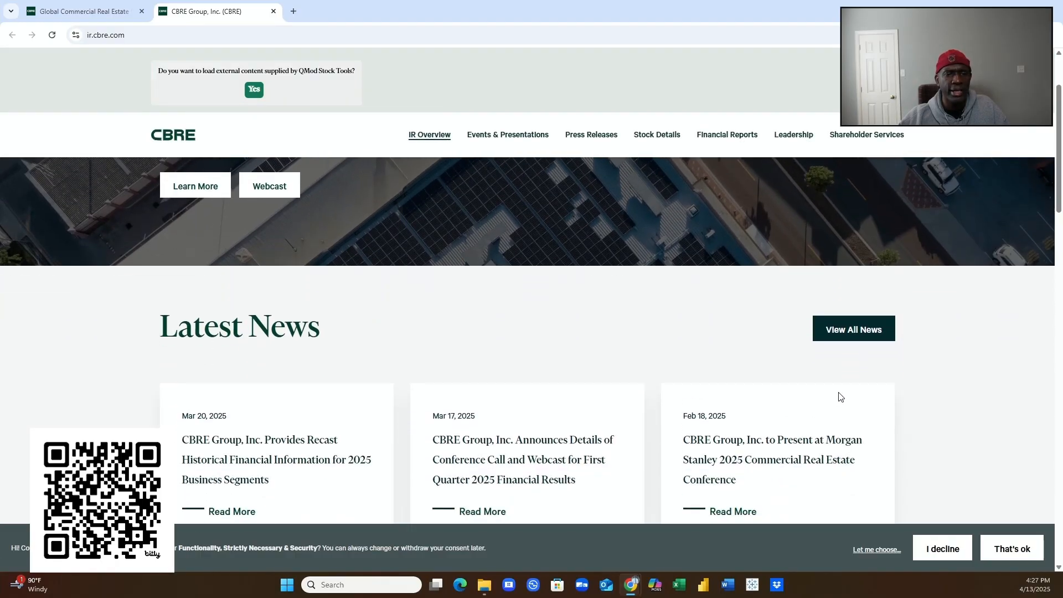
- Open the full press releases list, scroll to its pagination, and drag Chrome off-screen
click(849, 332)
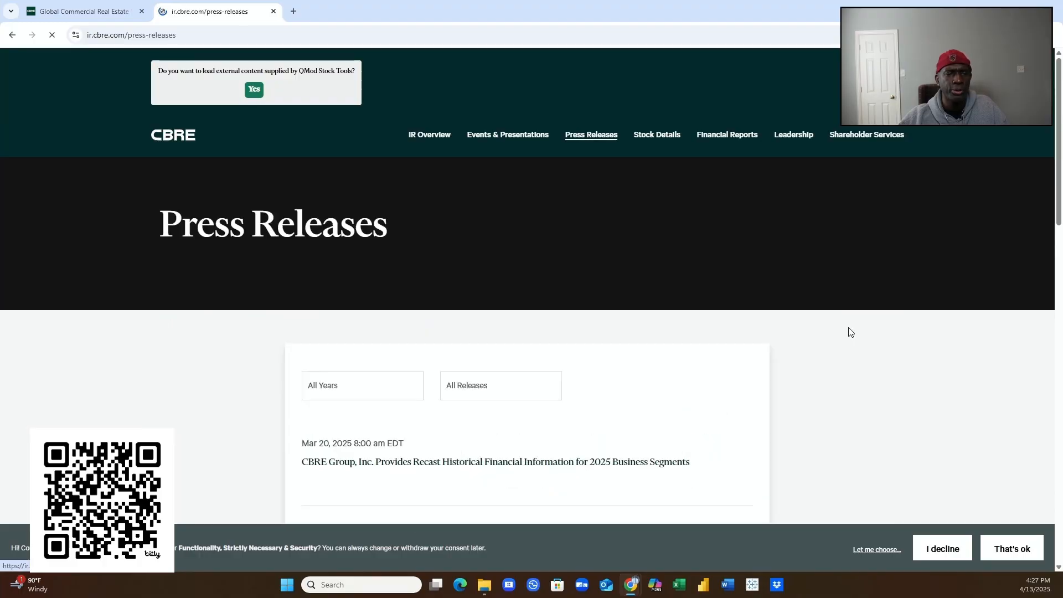
scroll(722, 375, down, 10)
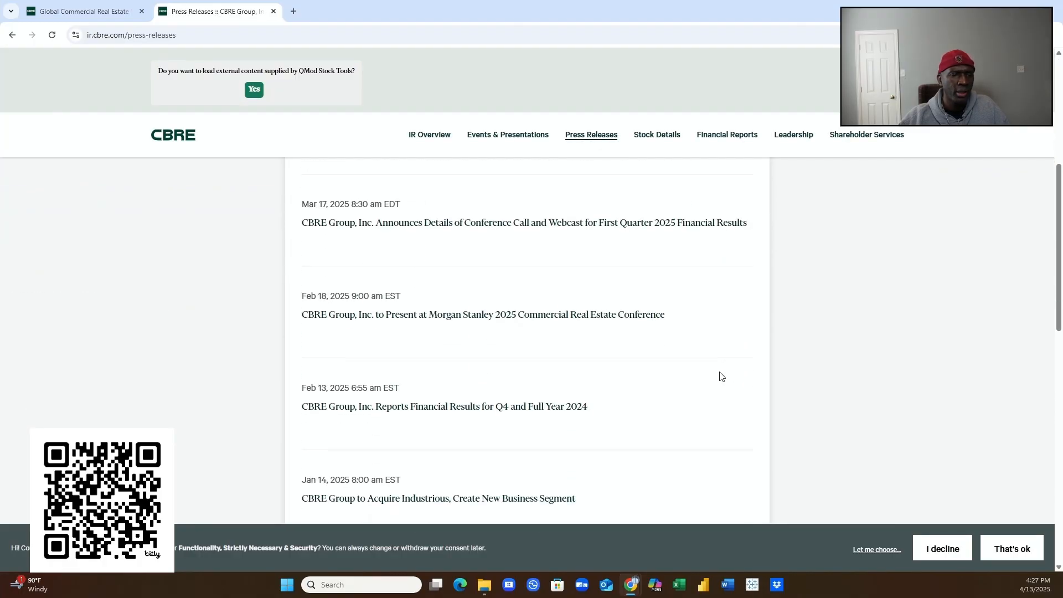
scroll(718, 381, down, 6)
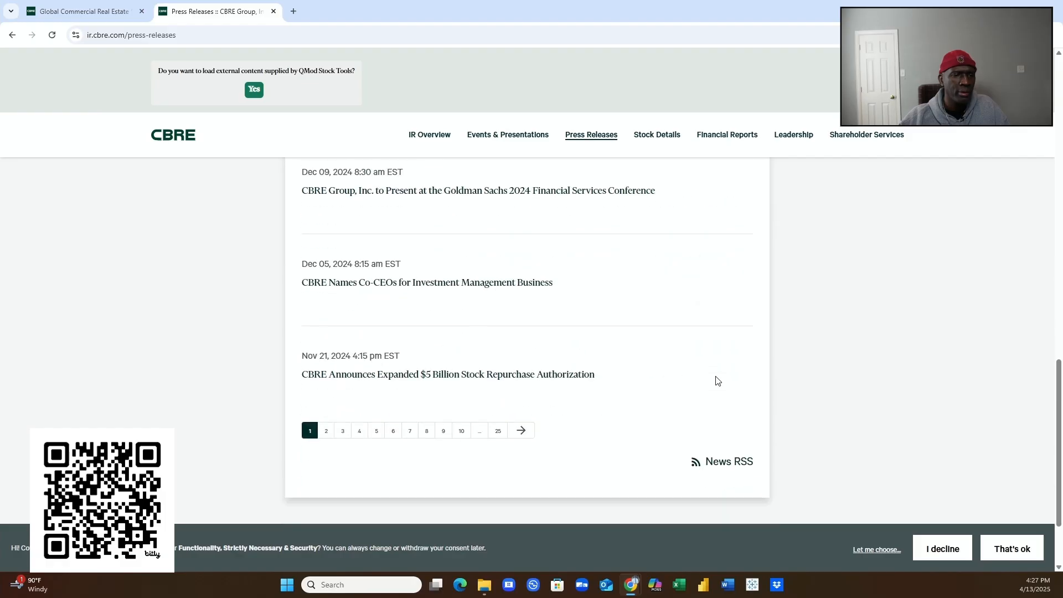
scroll(717, 380, down, 2)
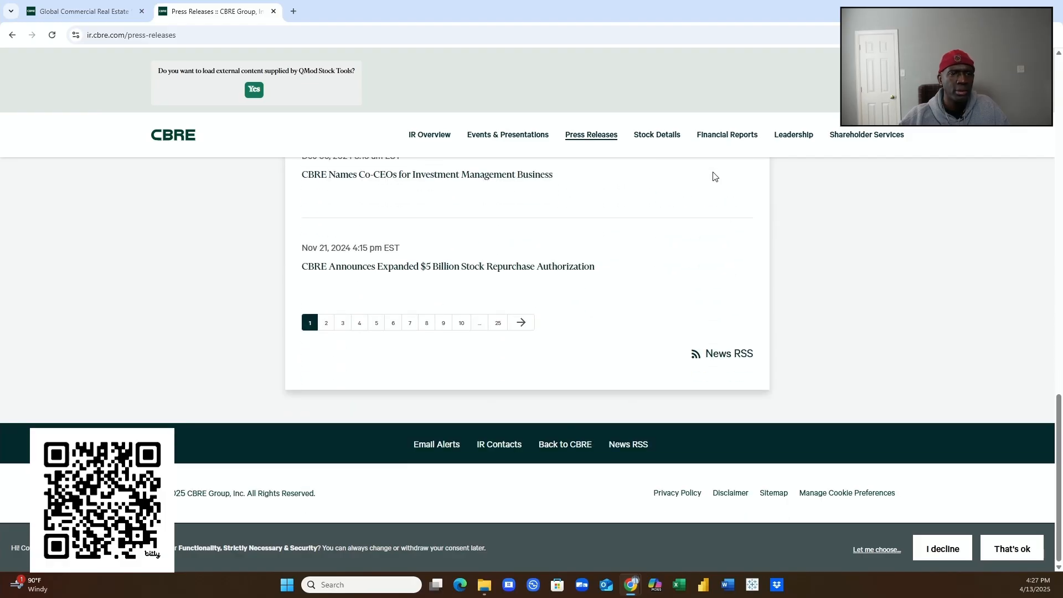
drag(725, 21, 0, 75)
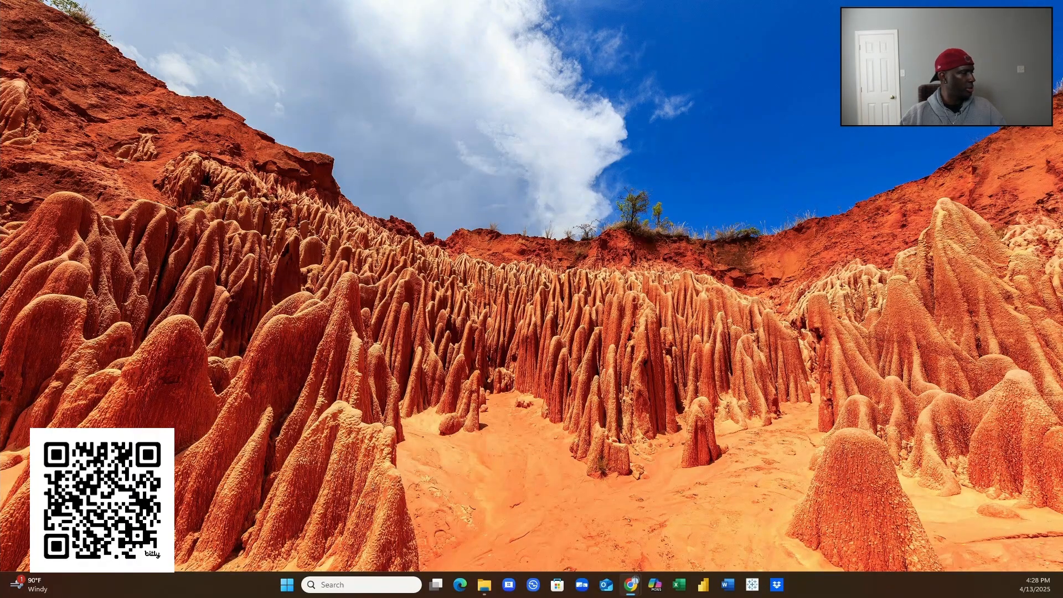
- Restore the CBRE Financial Results window to full screen and open the FY 2024 10-K PDF
drag(0, 262, 621, 262)
click(666, 256)
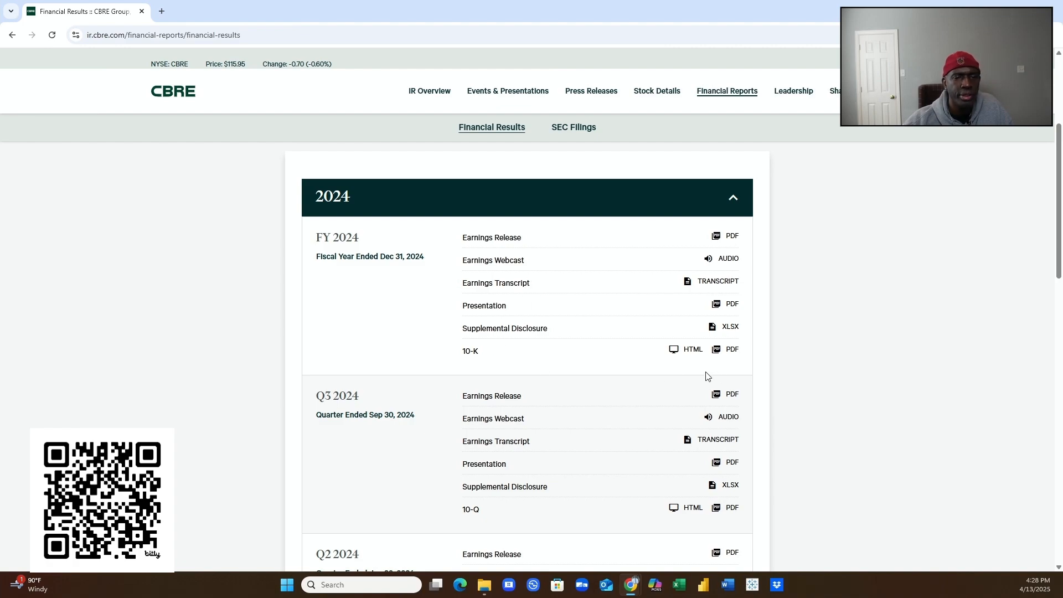
click(724, 352)
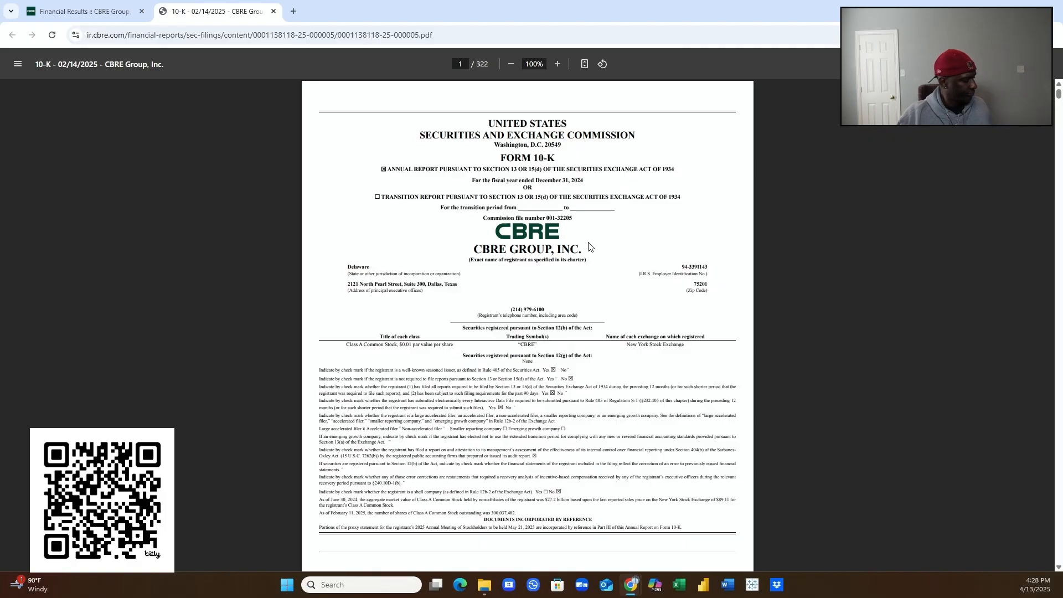
- Scroll the 10-K from Business Segments and Advisory Services to Global Workplace Solutions on page 4
scroll(589, 248, up, 5)
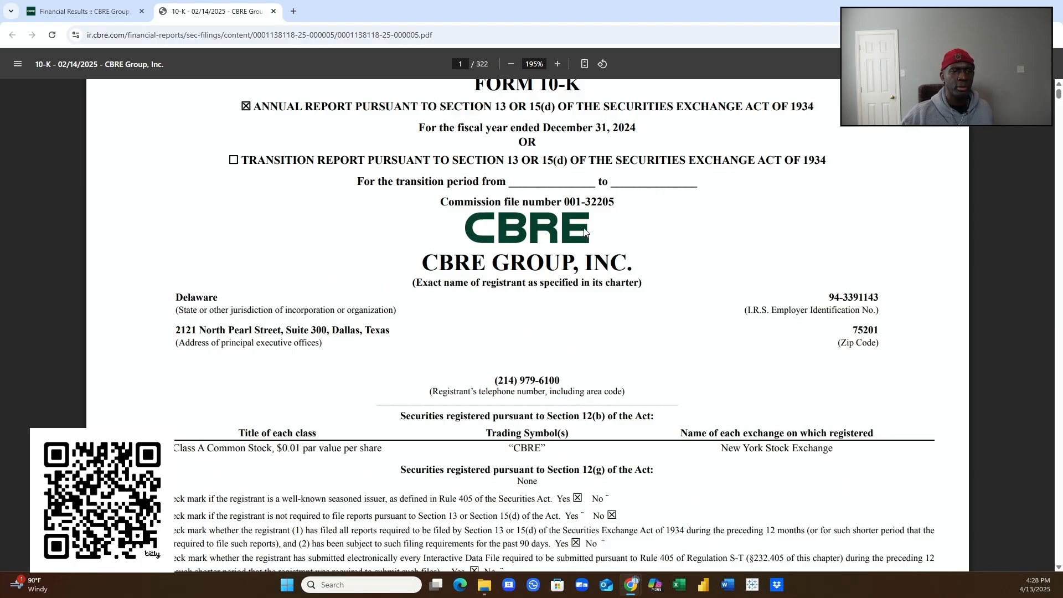
scroll(584, 232, up, 1)
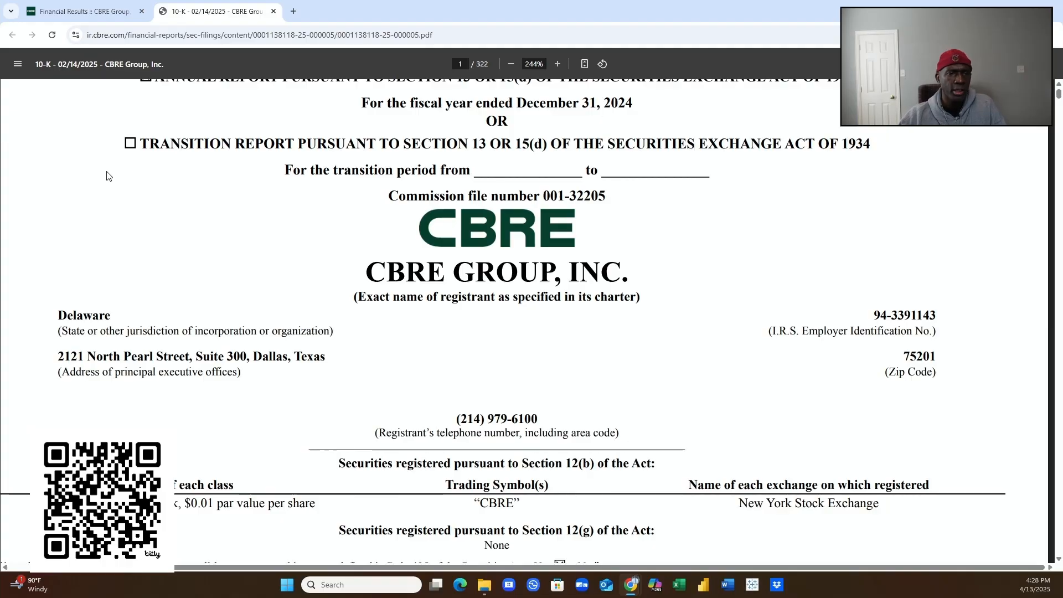
scroll(442, 341, down, 5)
scroll(448, 347, down, 4)
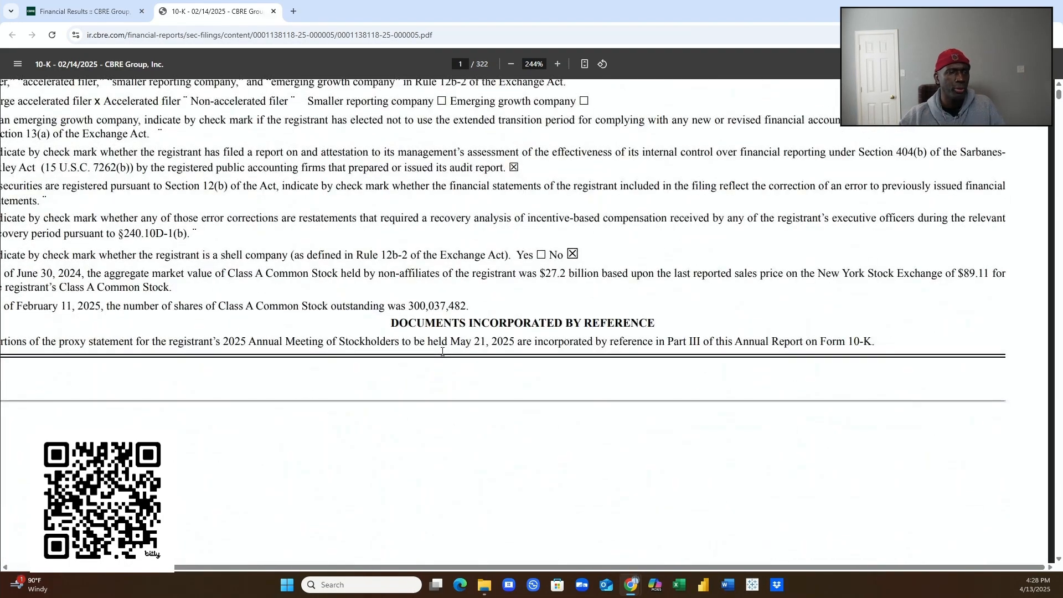
scroll(437, 354, down, 3)
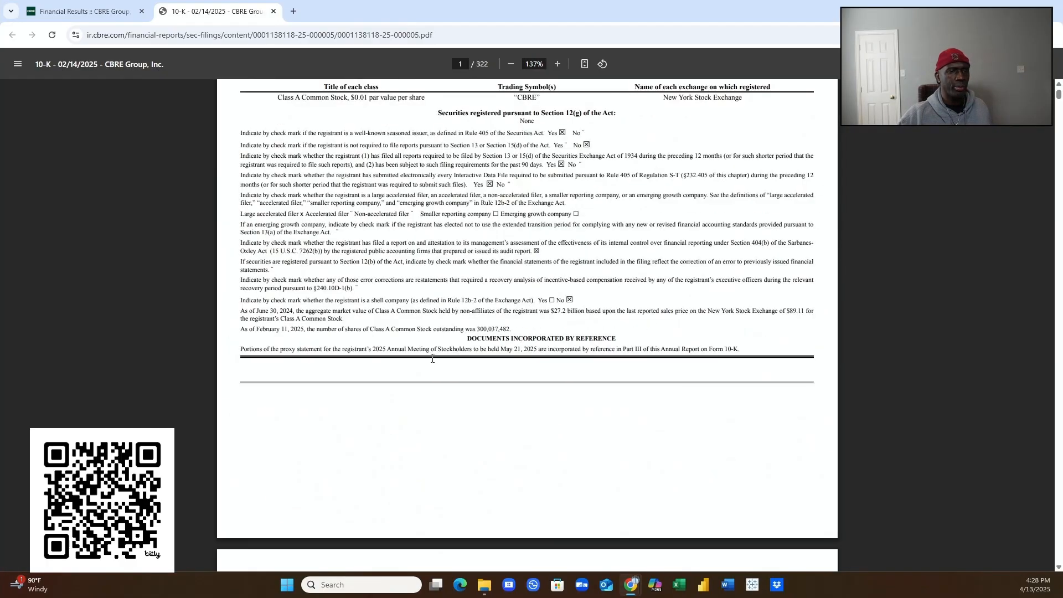
scroll(433, 359, up, 3)
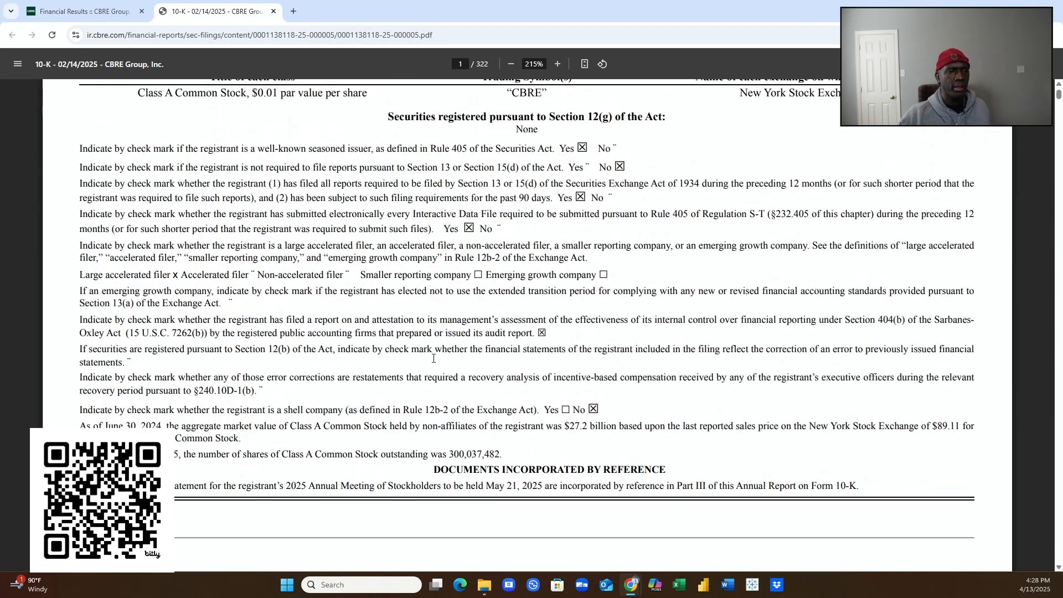
scroll(433, 359, up, 2)
scroll(496, 352, down, 10)
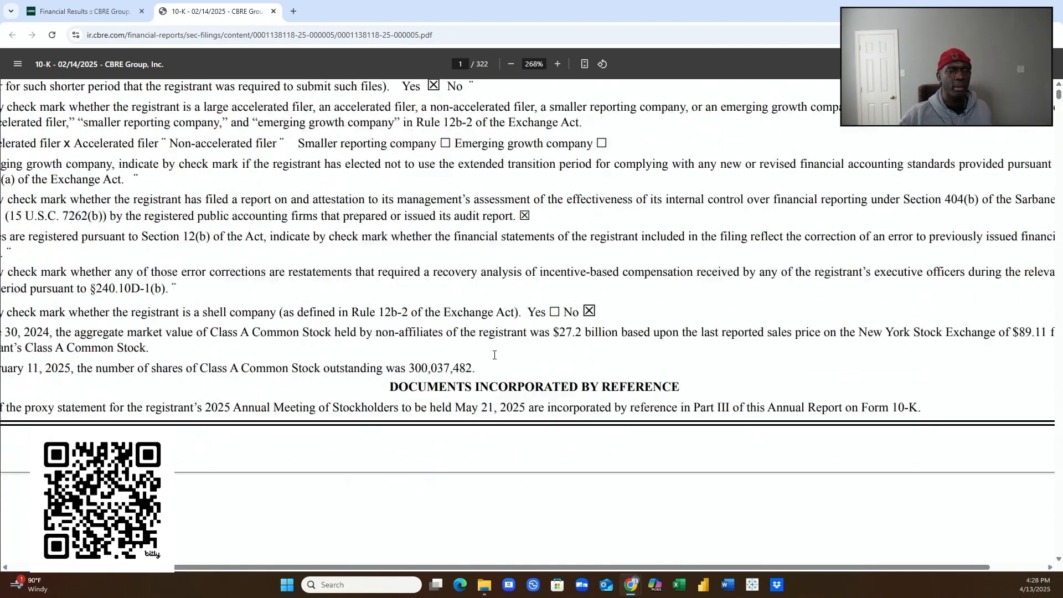
scroll(494, 355, down, 15)
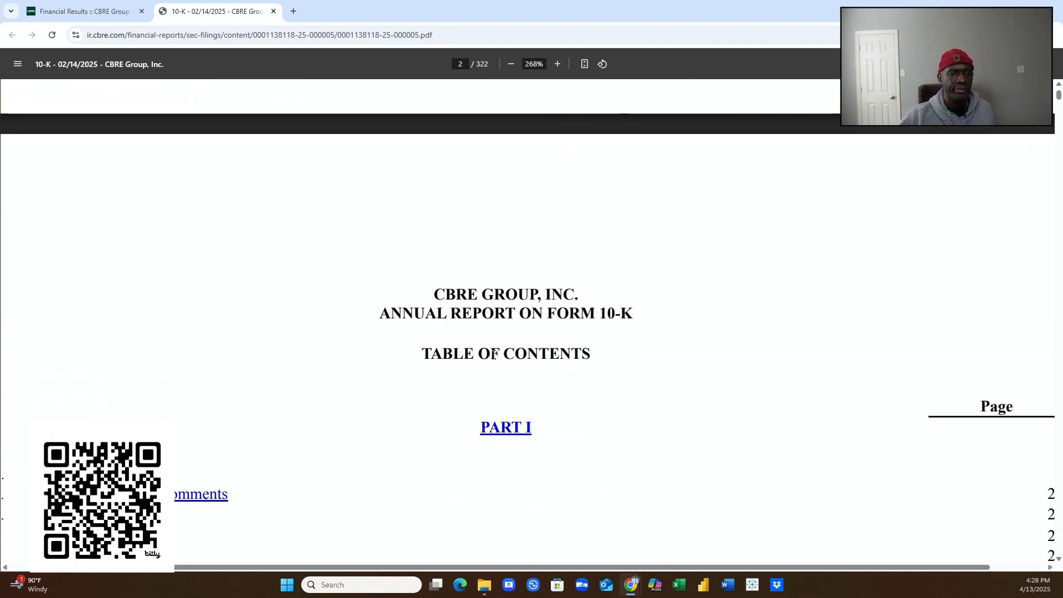
scroll(490, 363, down, 4)
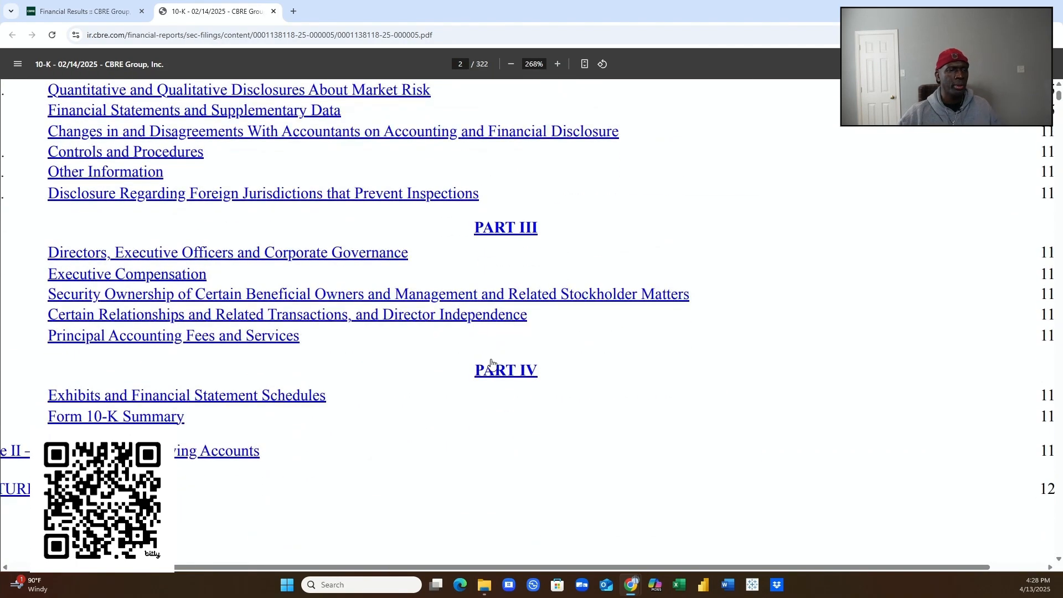
scroll(491, 359, up, 6)
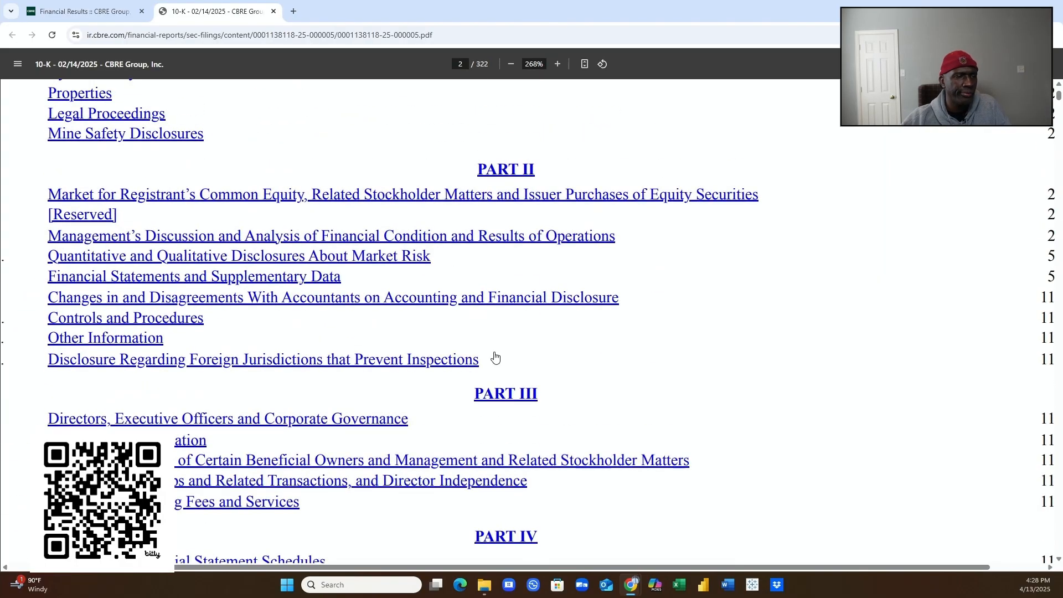
scroll(493, 357, up, 5)
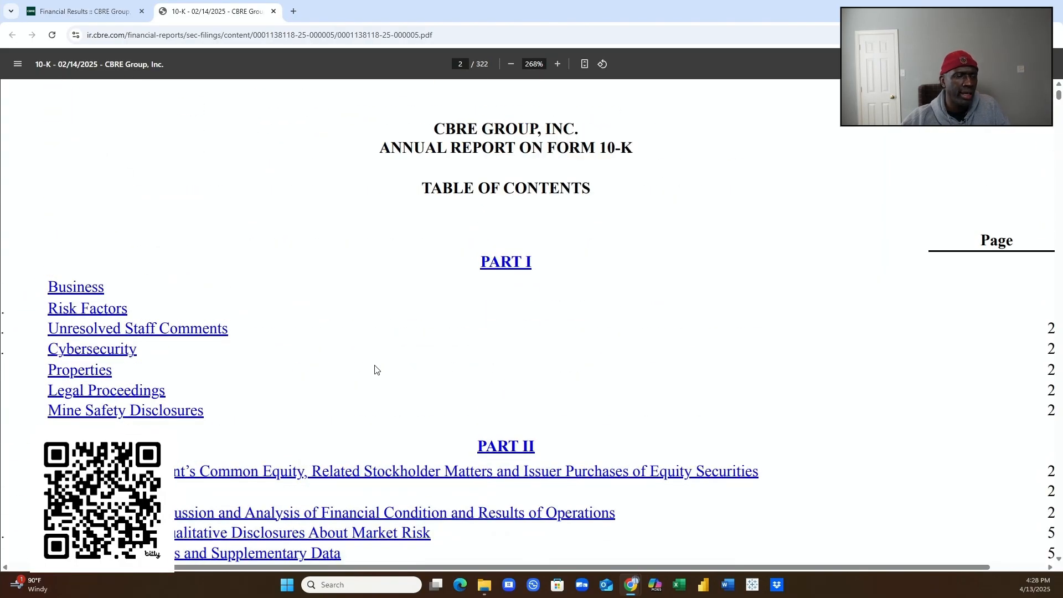
scroll(373, 371, down, 3)
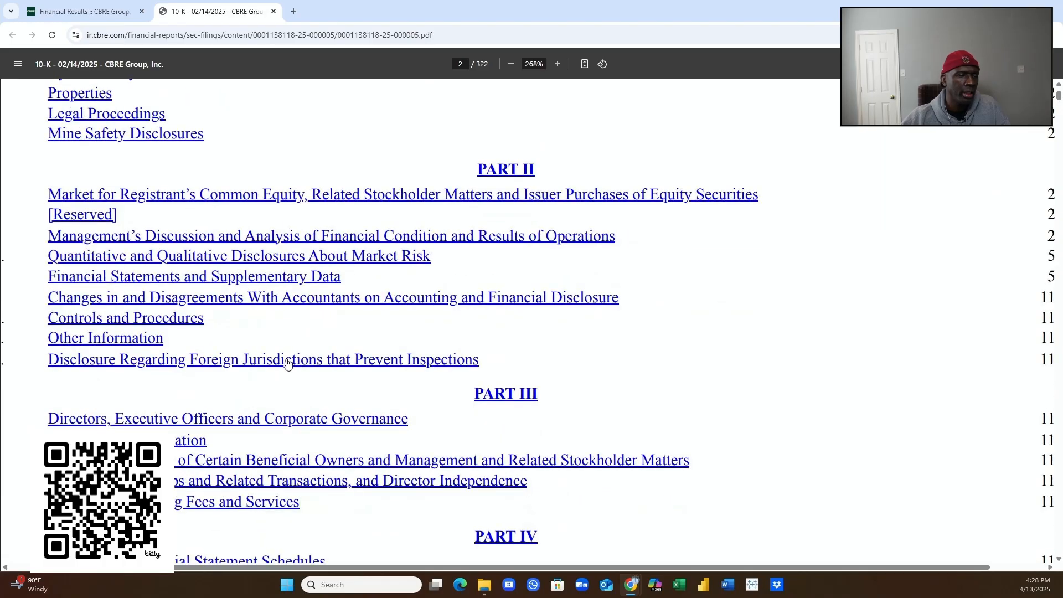
scroll(221, 427, down, 2)
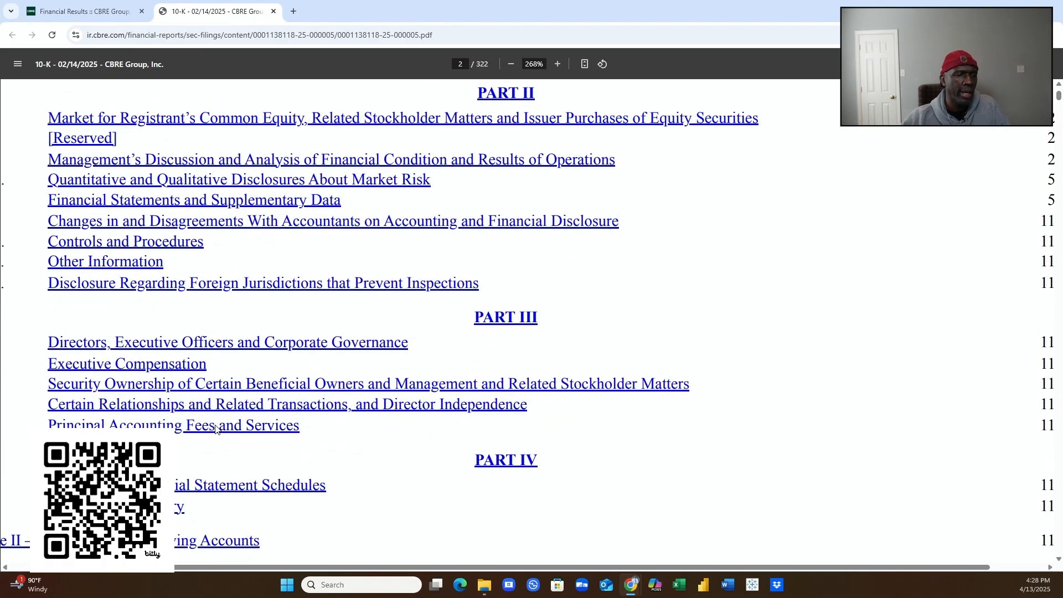
scroll(216, 429, down, 8)
scroll(213, 431, down, 7)
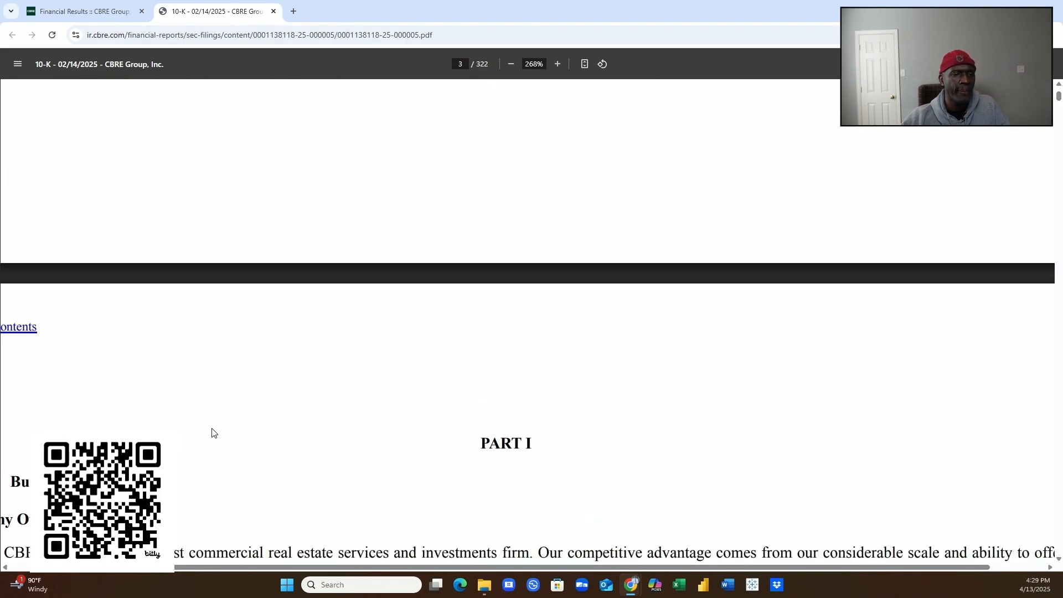
scroll(209, 429, down, 2)
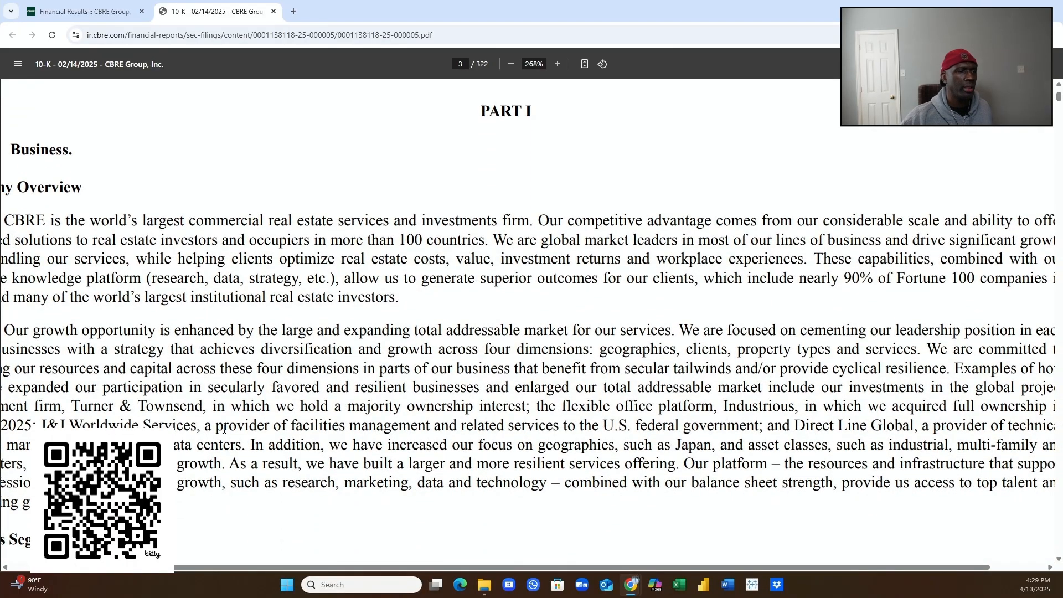
scroll(227, 425, down, 3)
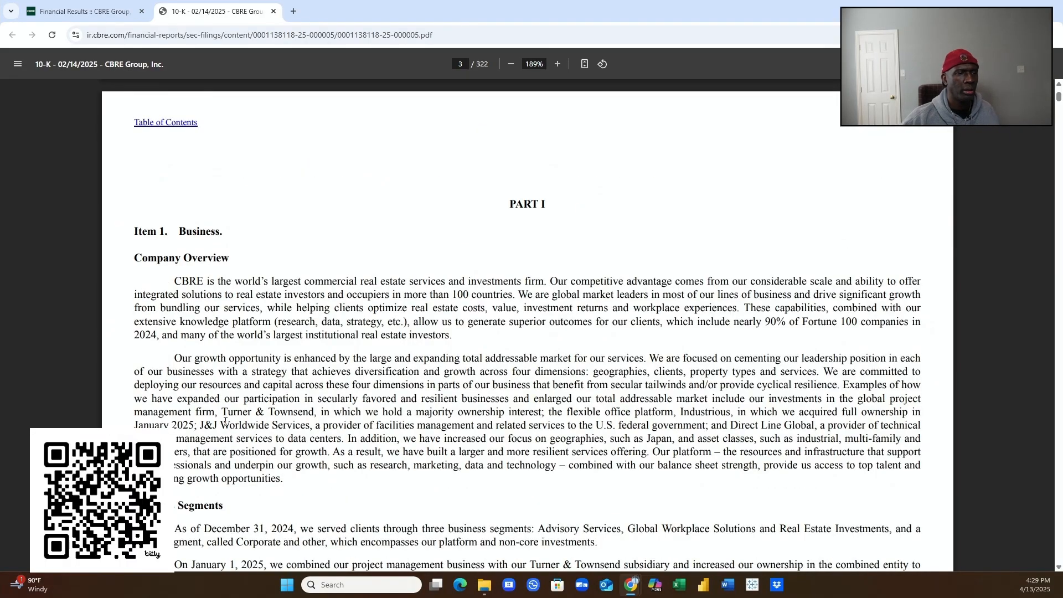
scroll(225, 421, down, 2)
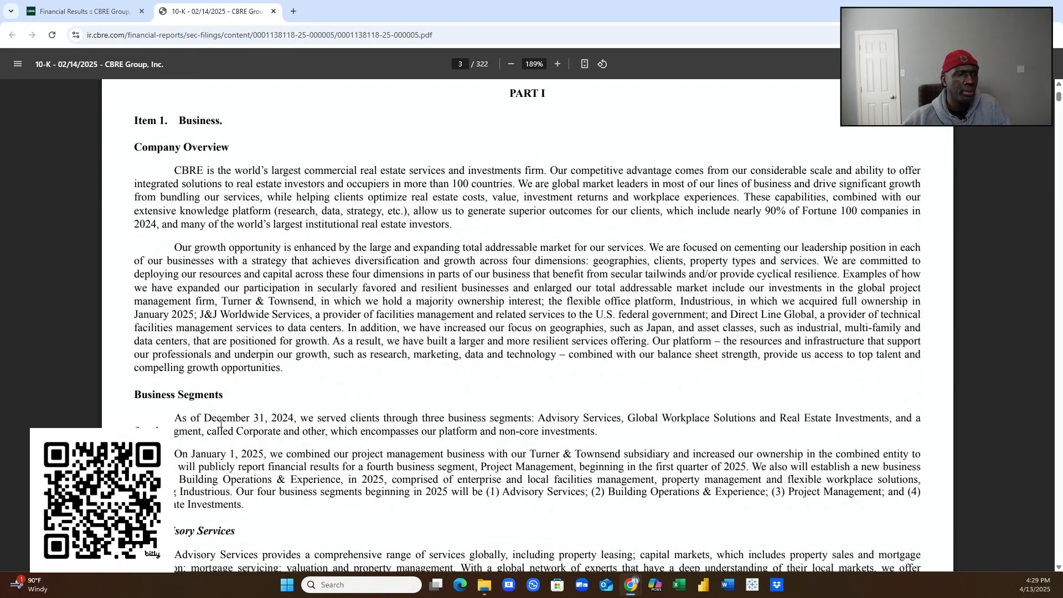
scroll(221, 422, down, 3)
scroll(215, 426, down, 1)
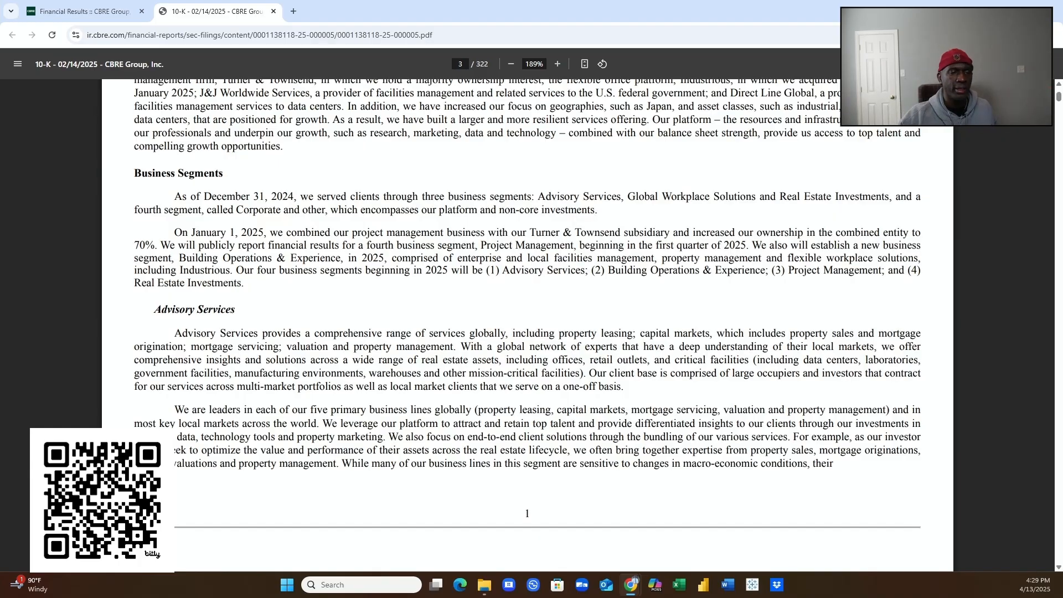
scroll(156, 231, down, 15)
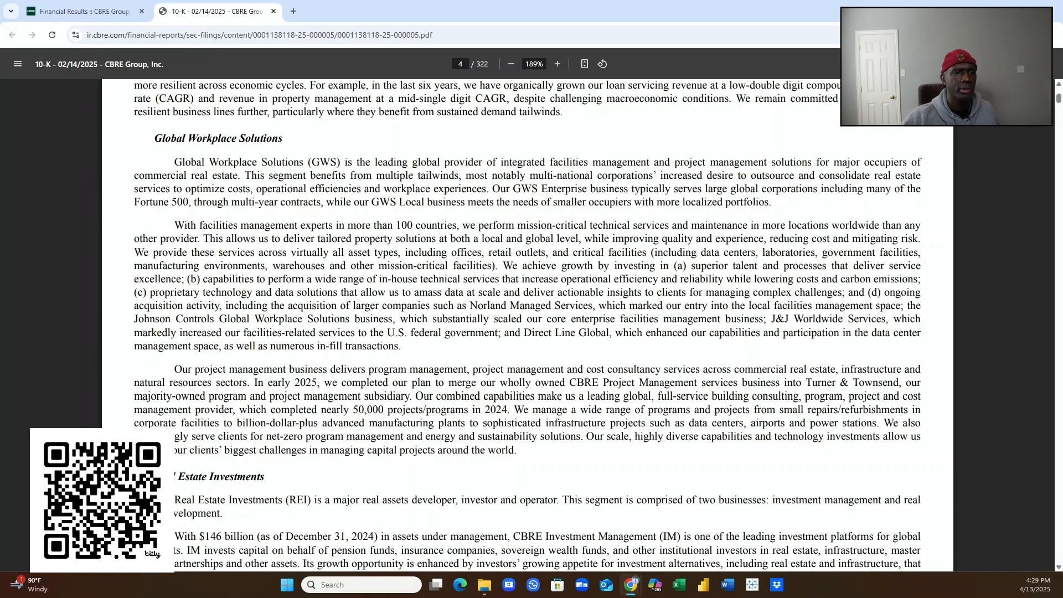
- Minimize the 10-K window, then restore it from the taskbar, centred and maximized
key(super+d)
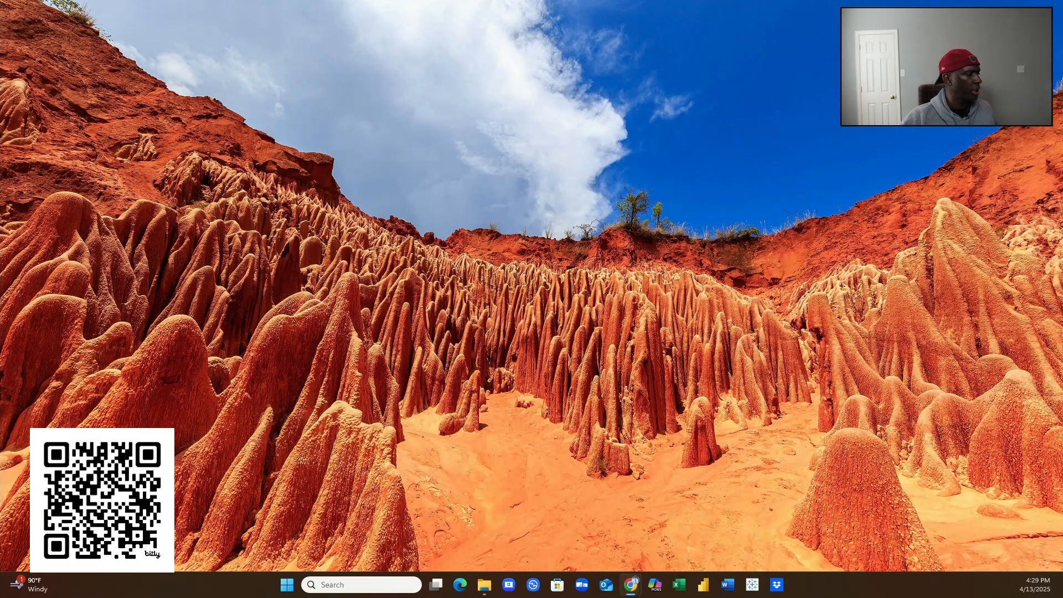
click(631, 584)
drag(169, 154, 462, 168)
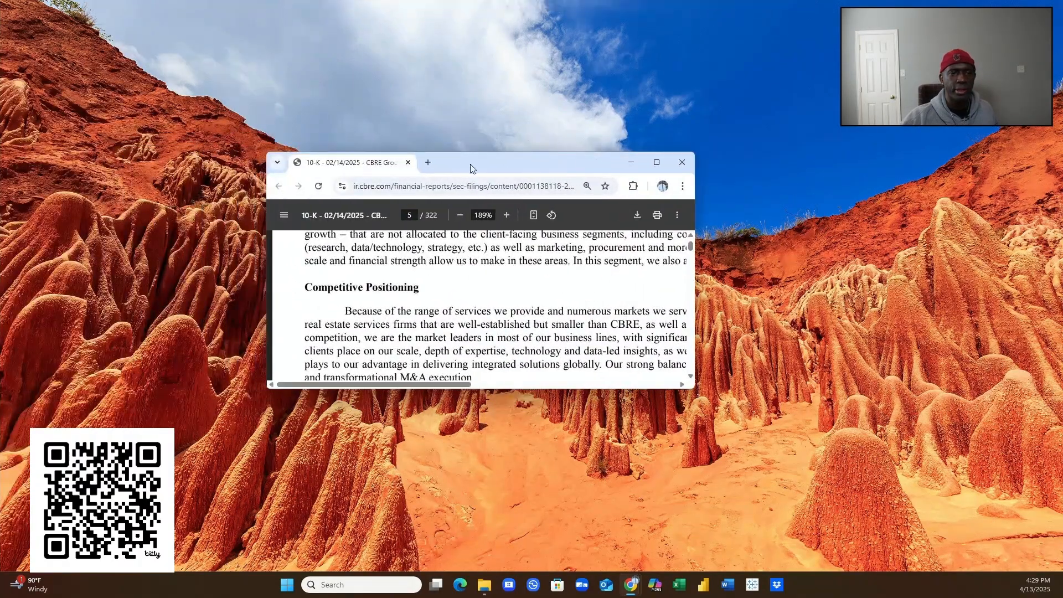
click(657, 163)
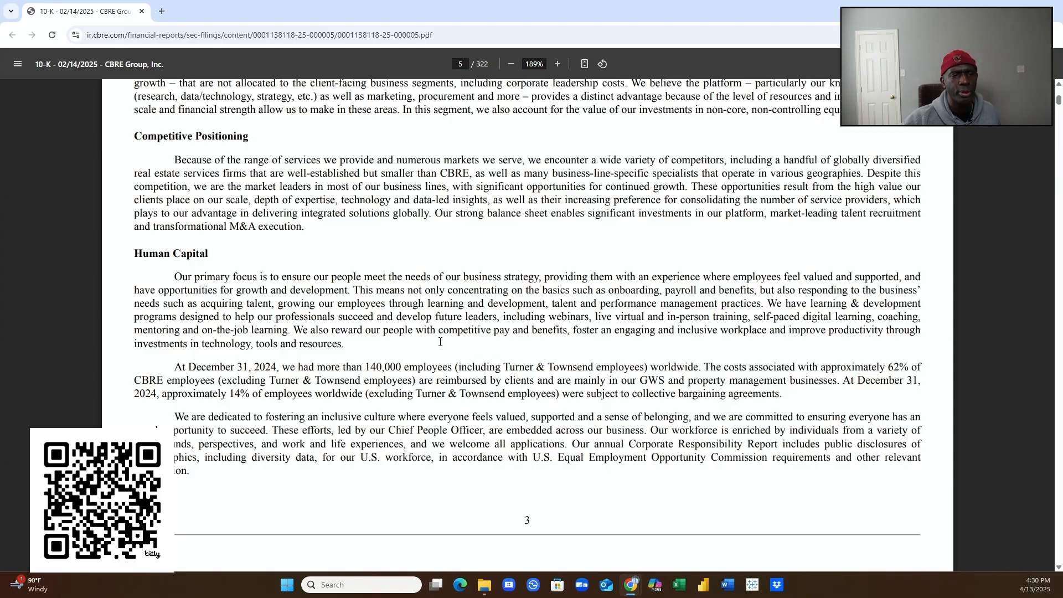
- Scroll the 10-K from Human Capital on page 5 to the top of page 9
scroll(454, 314, down, 10)
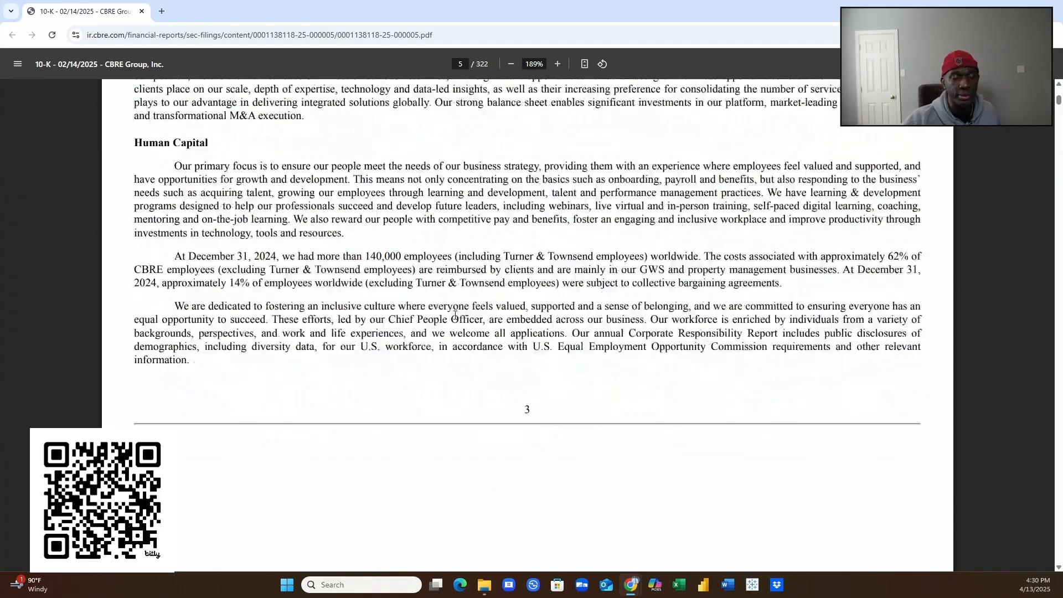
scroll(445, 324, down, 1)
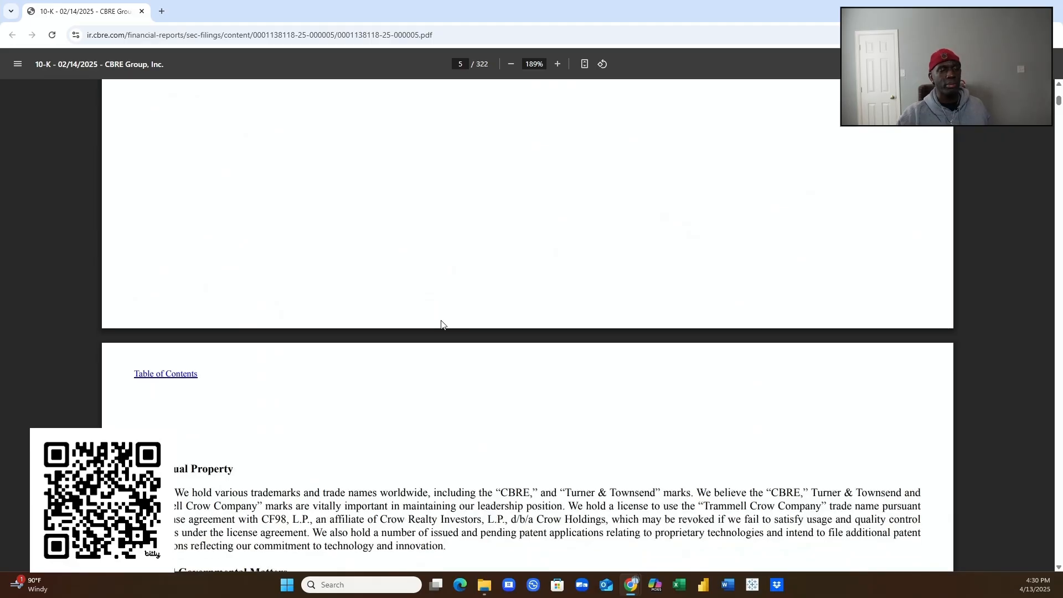
scroll(441, 325, down, 2)
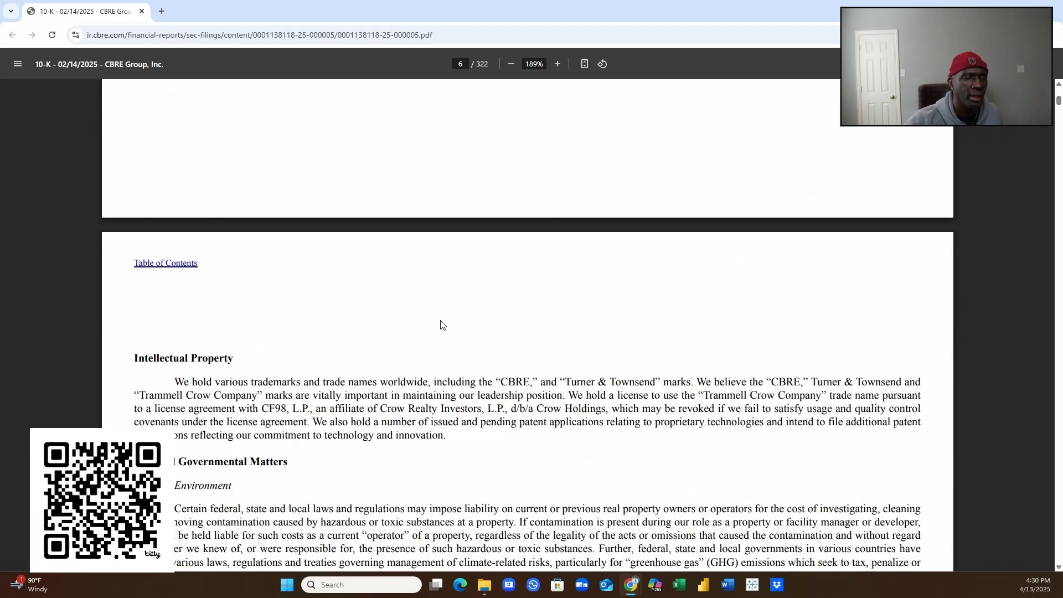
scroll(436, 330, down, 2)
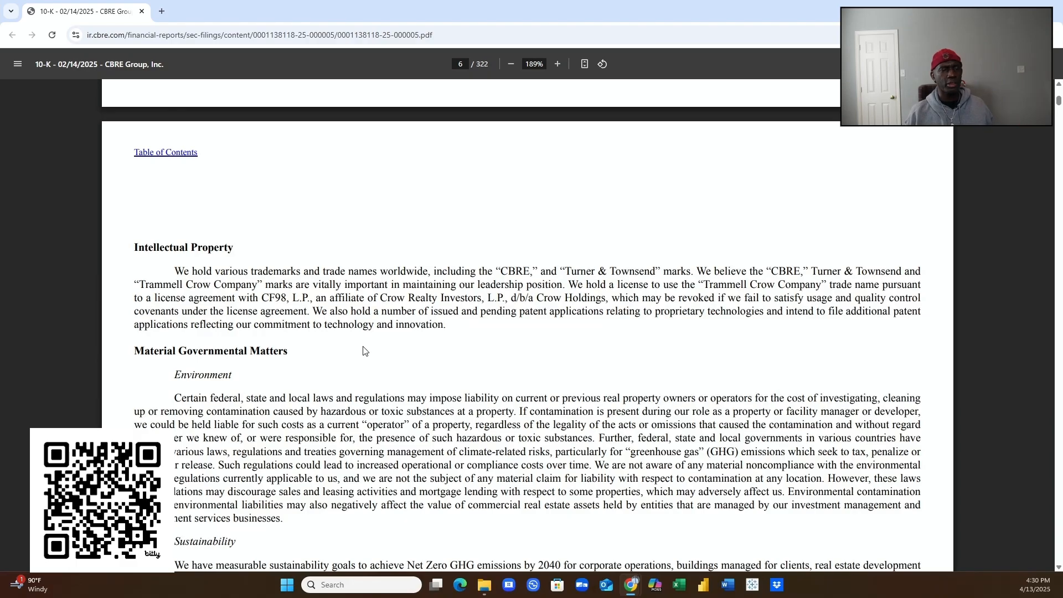
scroll(271, 302, down, 15)
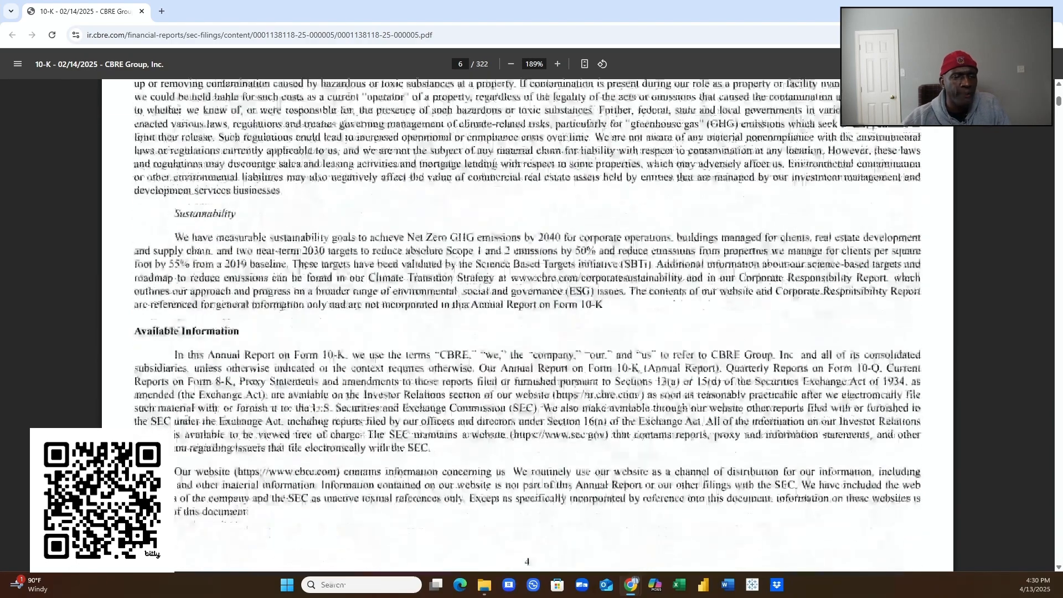
scroll(282, 309, down, 11)
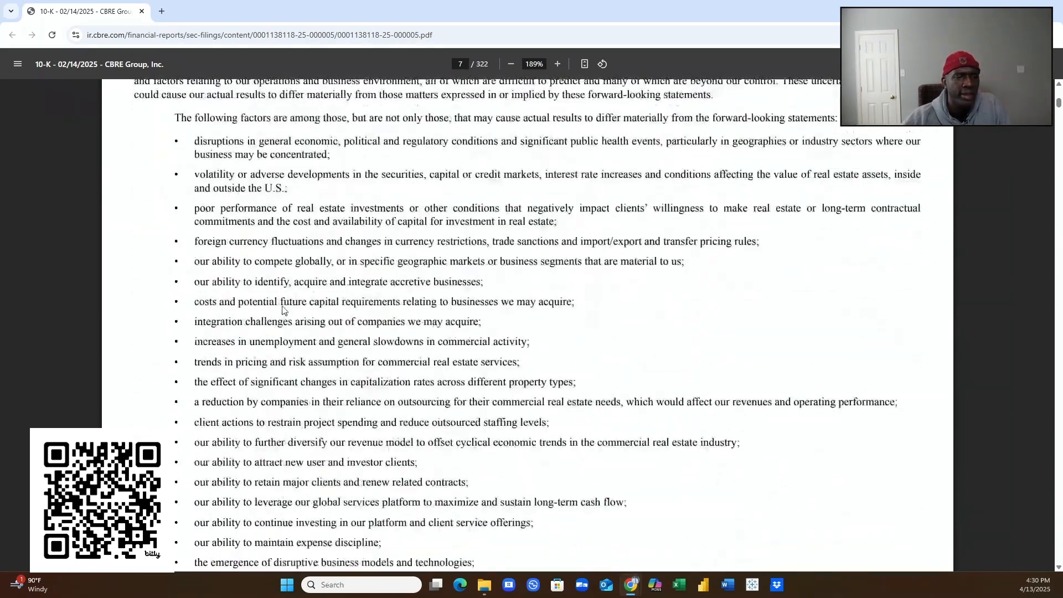
scroll(282, 307, down, 9)
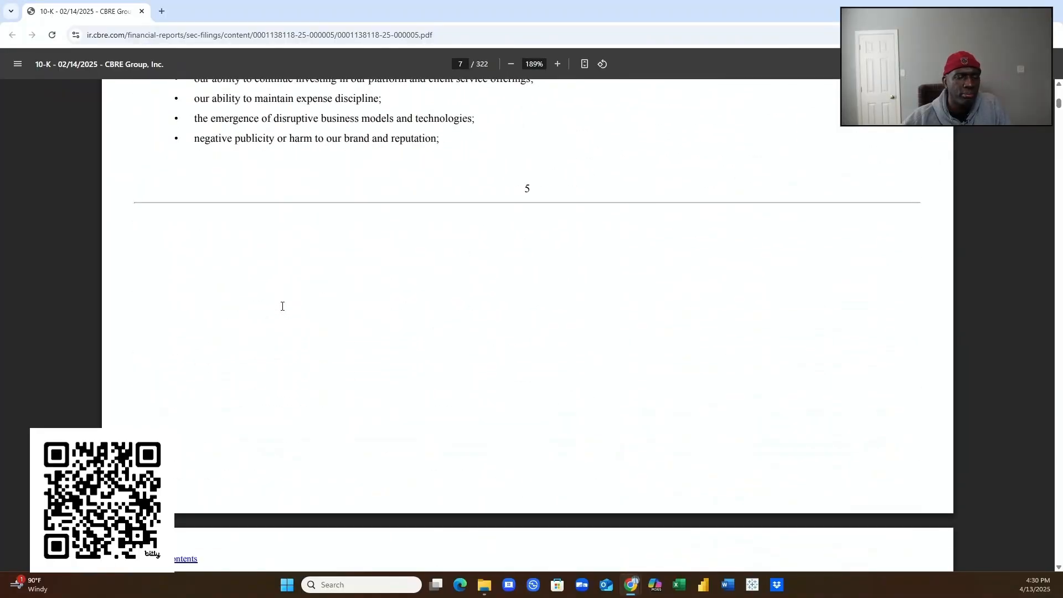
scroll(282, 309, down, 8)
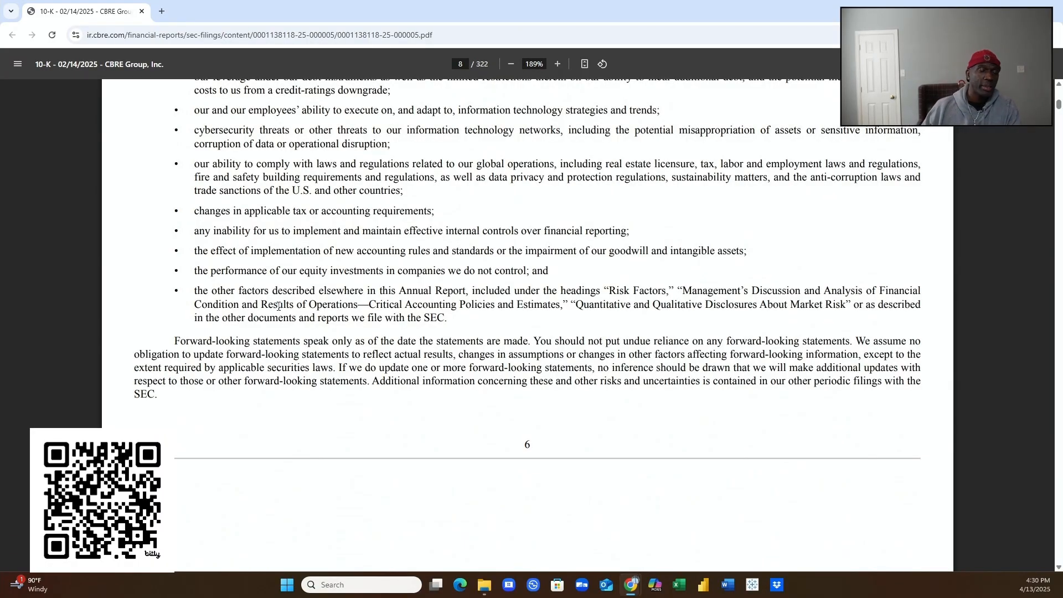
scroll(347, 268, down, 1)
scroll(347, 269, down, 15)
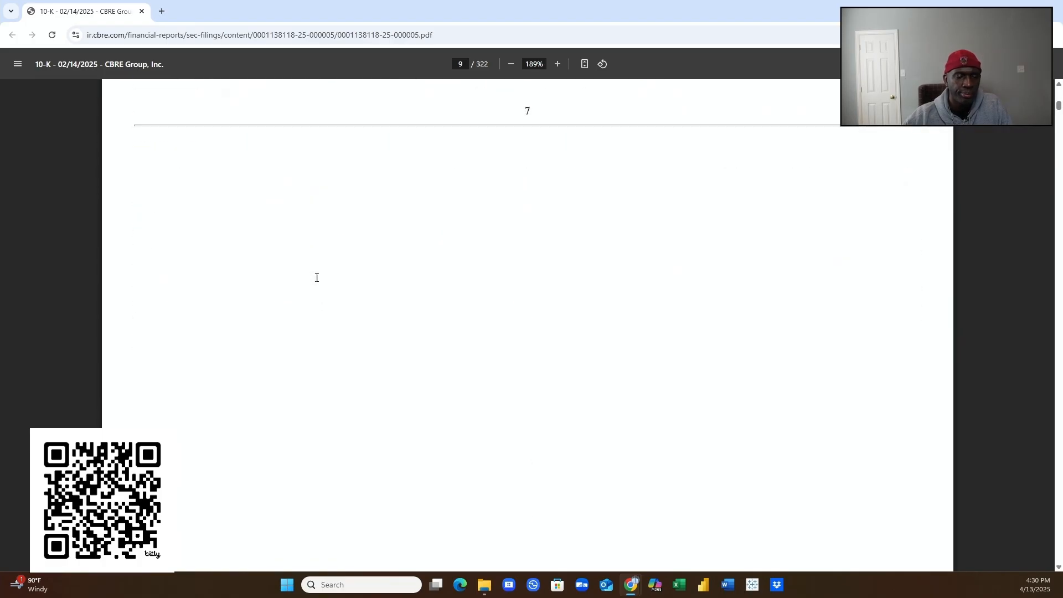
- Scroll through the 10-K's legal, regulatory and tax risk factors
scroll(298, 293, down, 10)
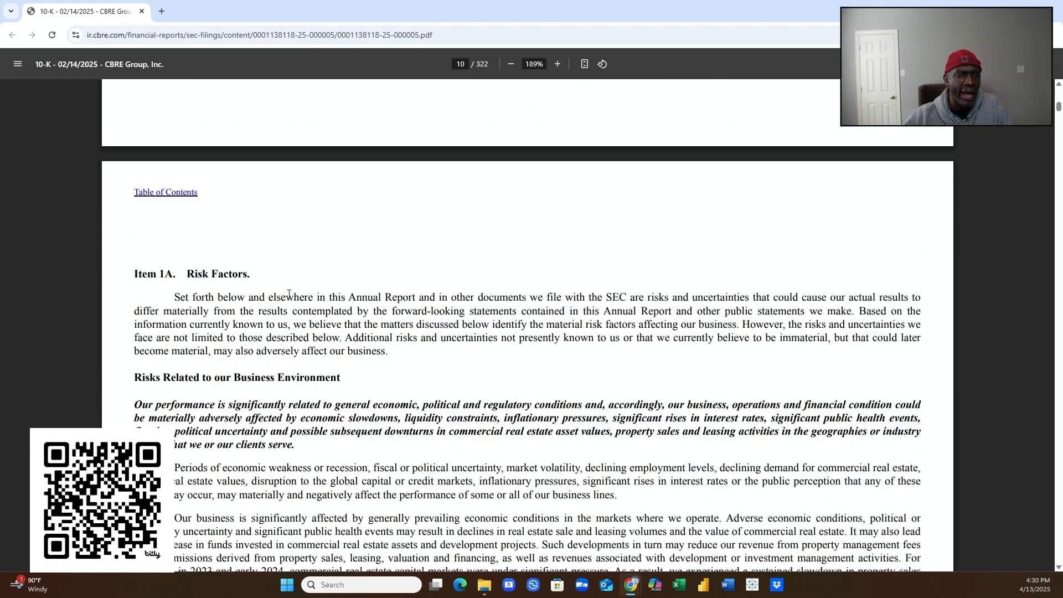
scroll(285, 297, down, 1)
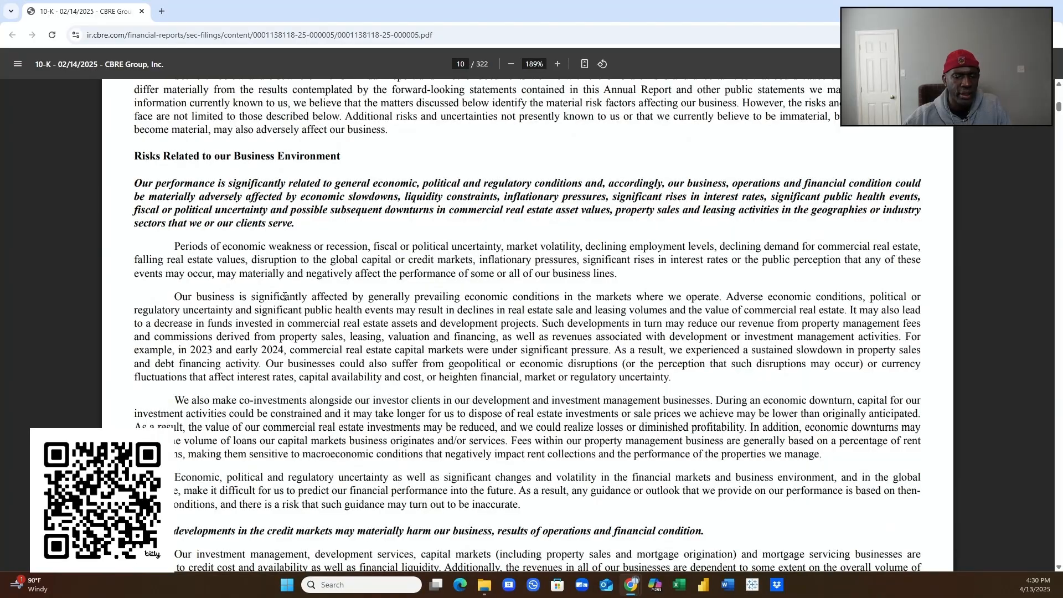
scroll(285, 296, down, 12)
scroll(271, 313, down, 20)
scroll(258, 320, down, 20)
scroll(254, 323, down, 20)
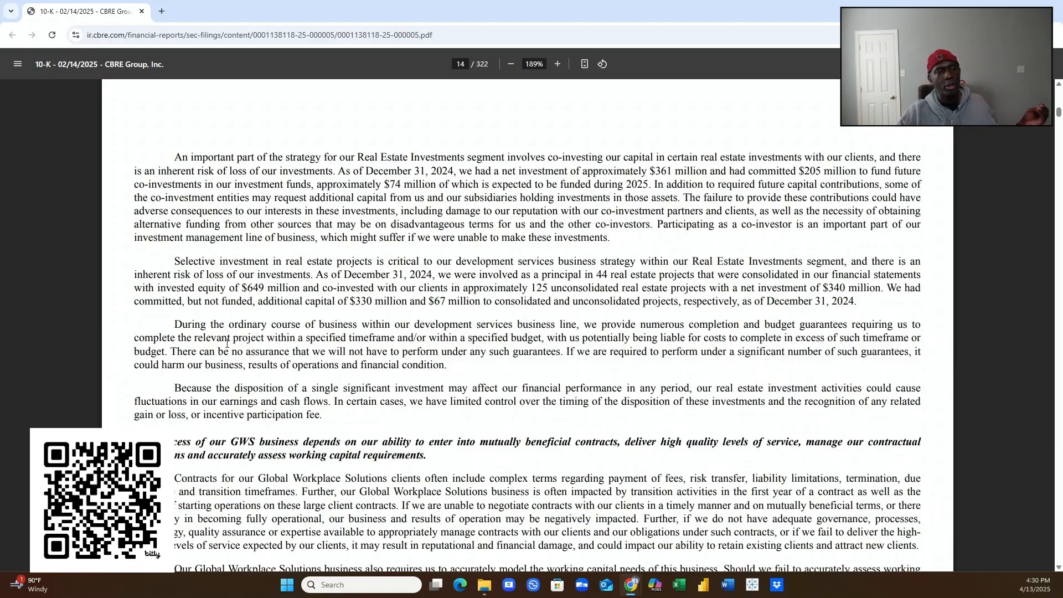
scroll(239, 343, down, 7)
scroll(232, 300, down, 10)
scroll(214, 311, down, 12)
scroll(188, 327, down, 9)
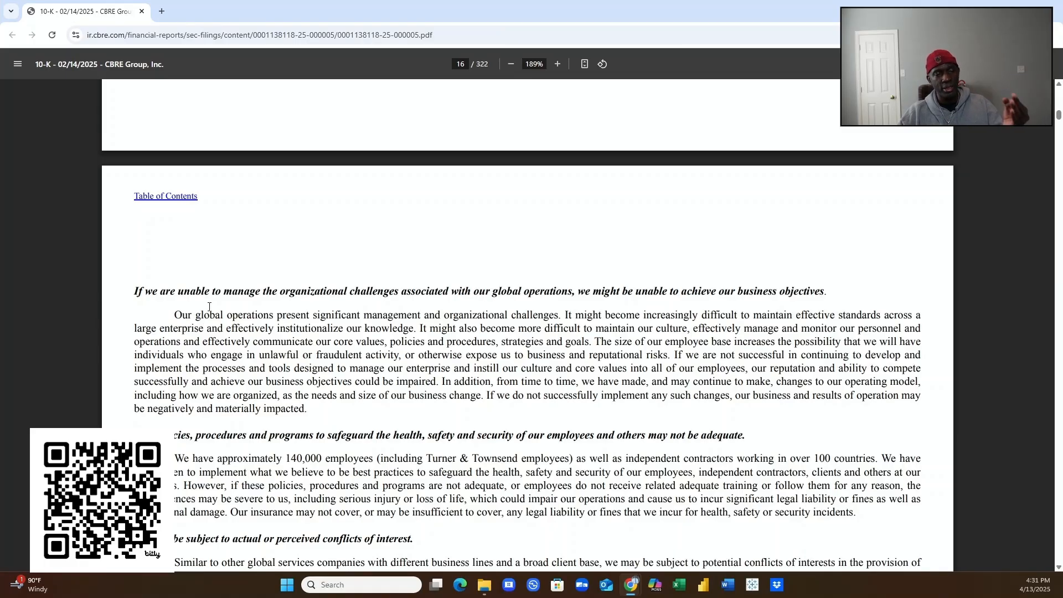
scroll(215, 294, down, 1)
scroll(188, 287, down, 10)
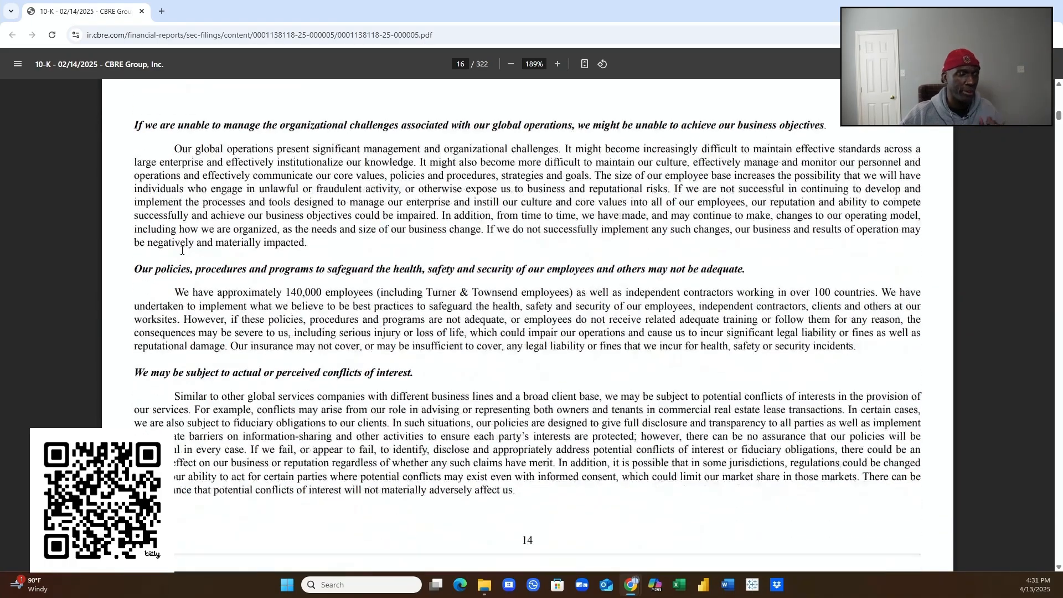
scroll(161, 252, down, 20)
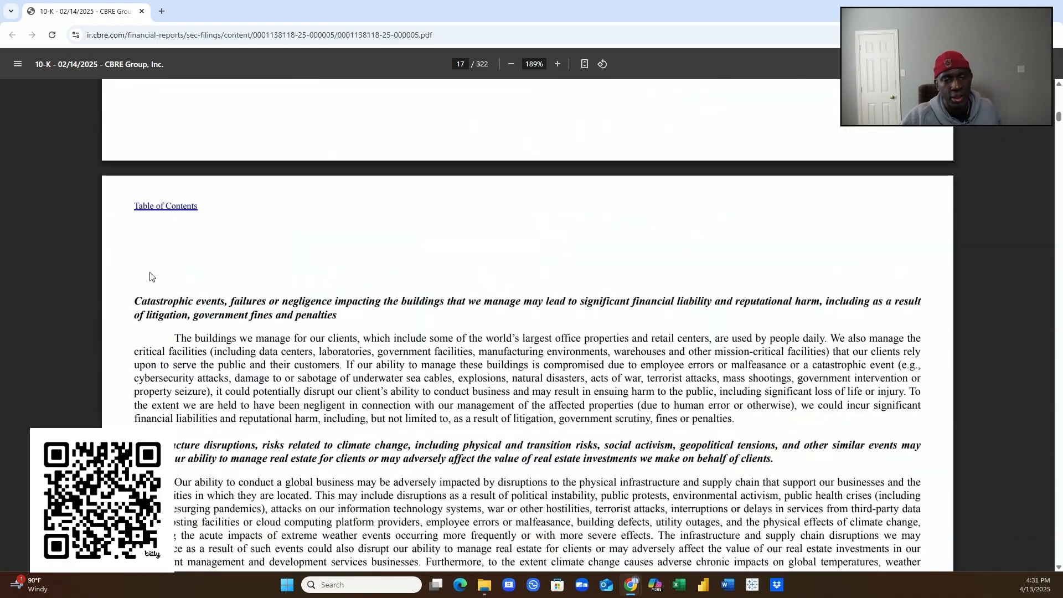
scroll(148, 268, down, 20)
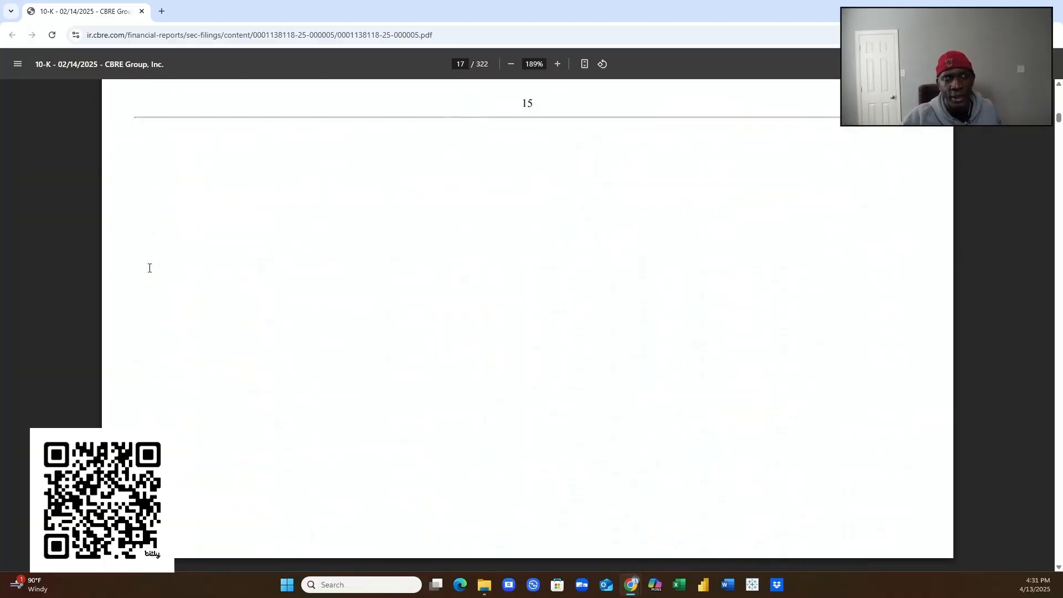
scroll(145, 268, down, 15)
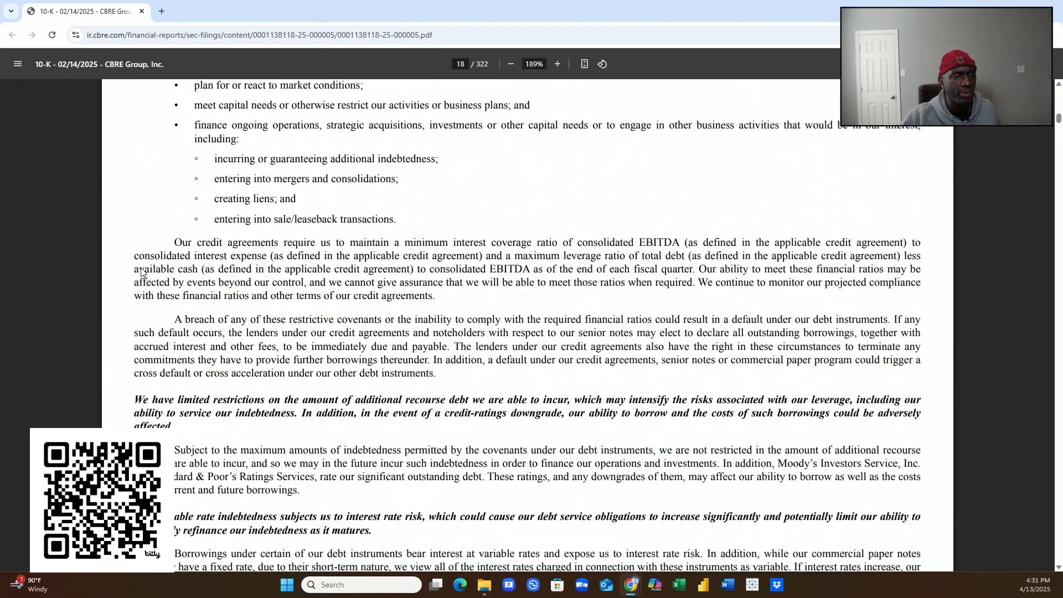
scroll(124, 292, down, 4)
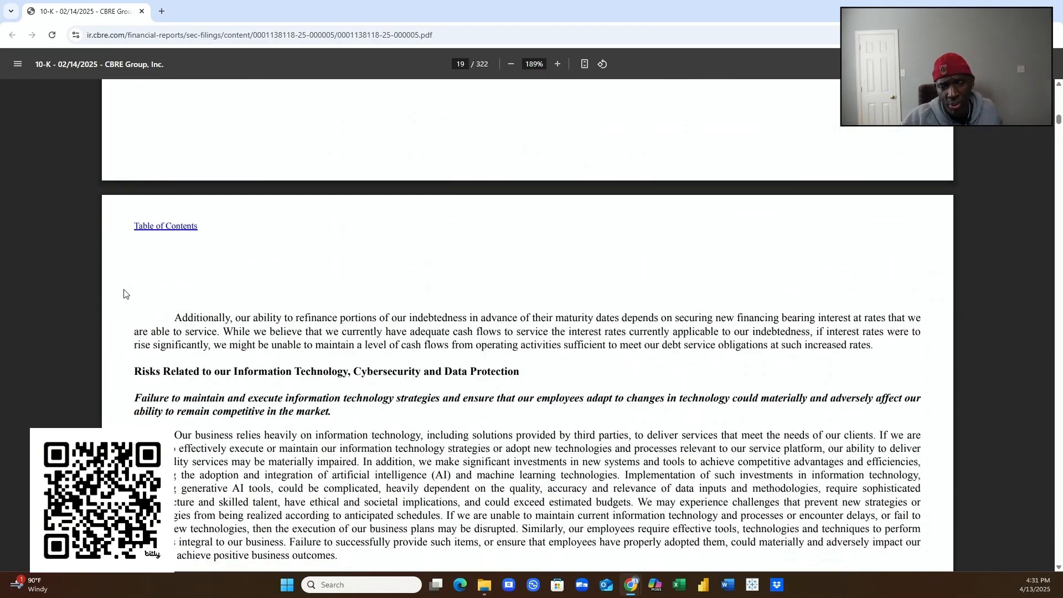
- Continue through Items 1B and 1C to Oversight of Cybersecurity Risks, near page 26
scroll(143, 317, down, 8)
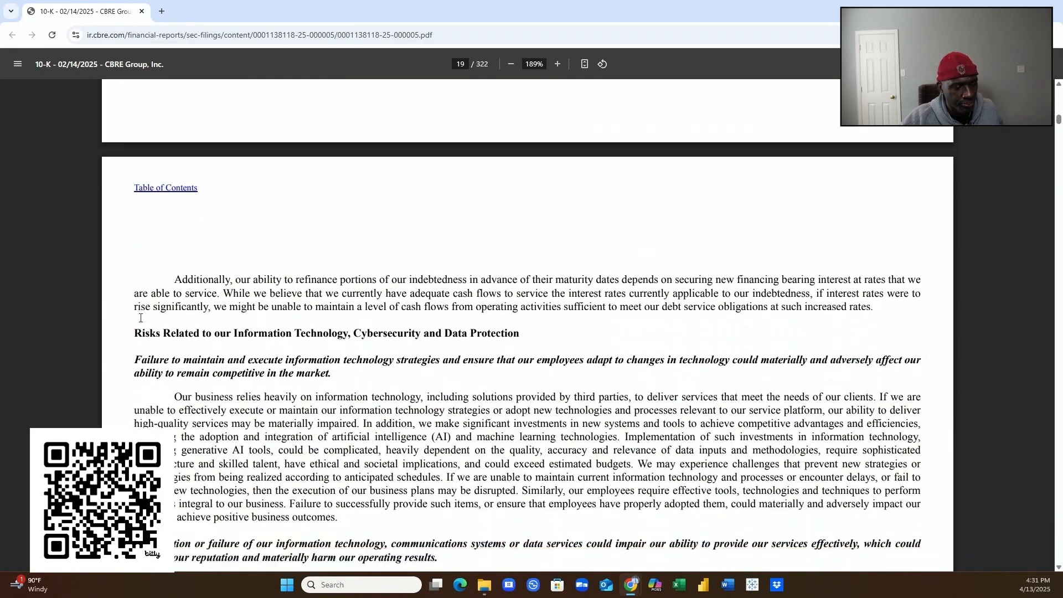
scroll(140, 321, down, 10)
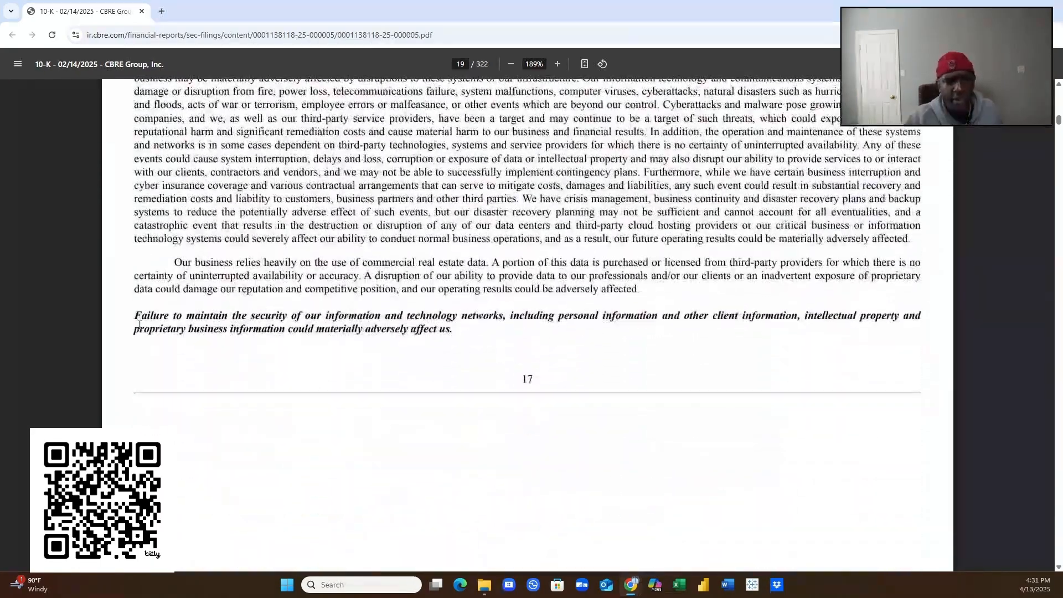
scroll(136, 303, down, 15)
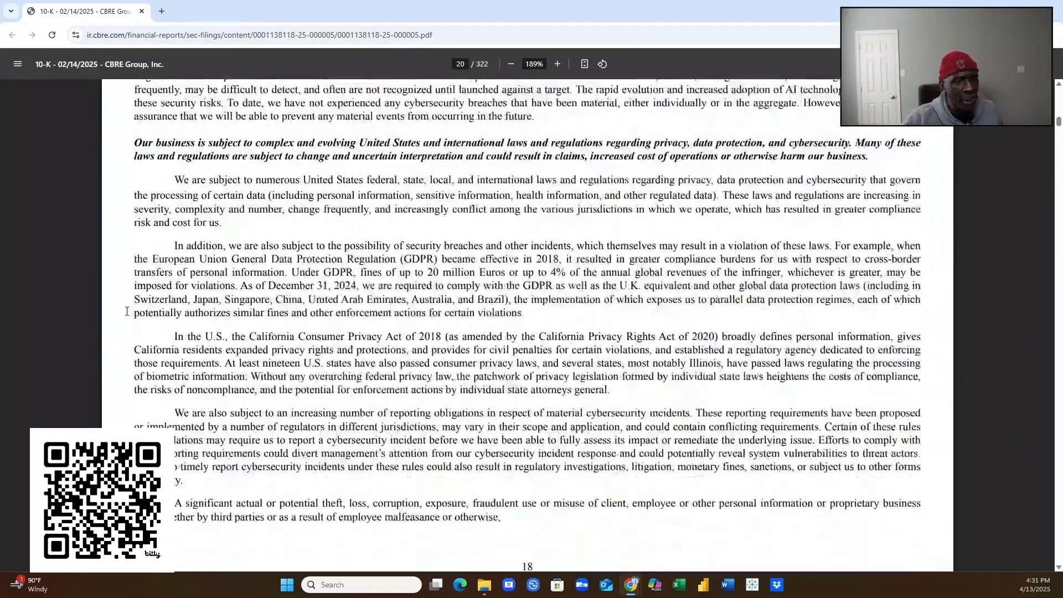
scroll(115, 319, down, 5)
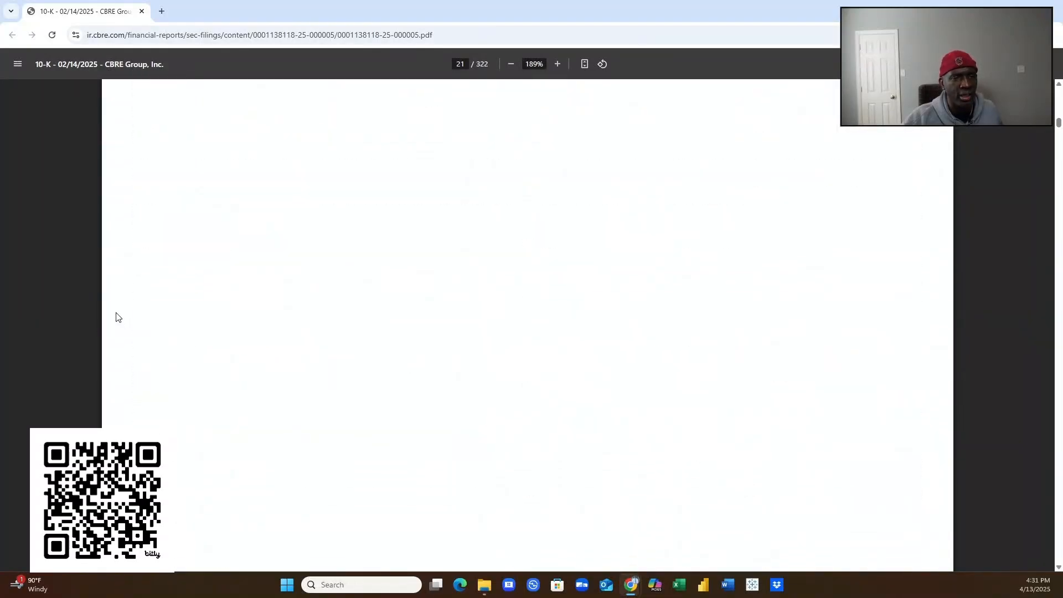
scroll(113, 317, down, 4)
scroll(114, 315, down, 1)
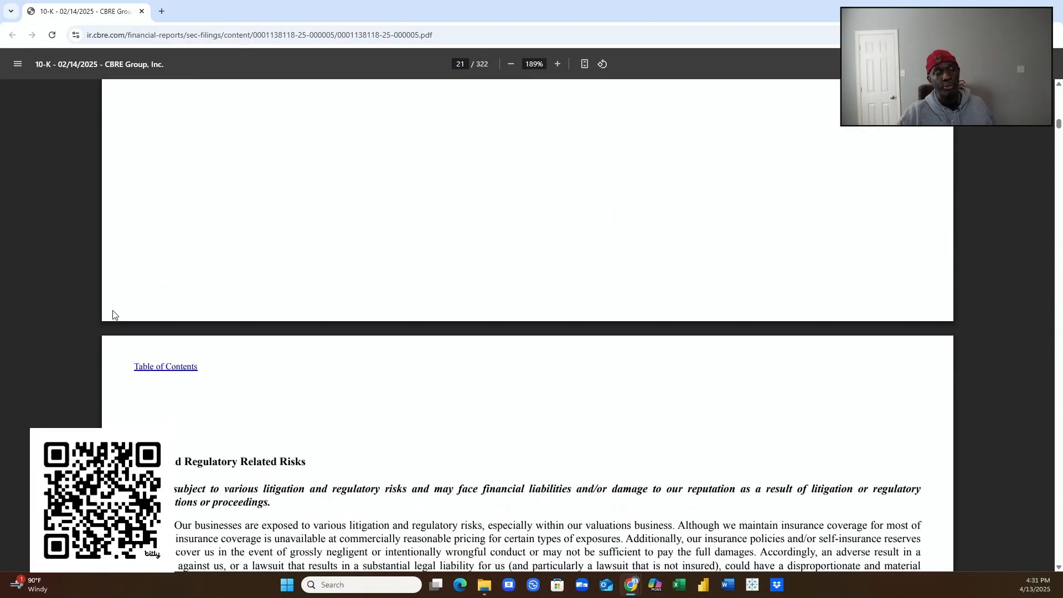
scroll(112, 317, down, 15)
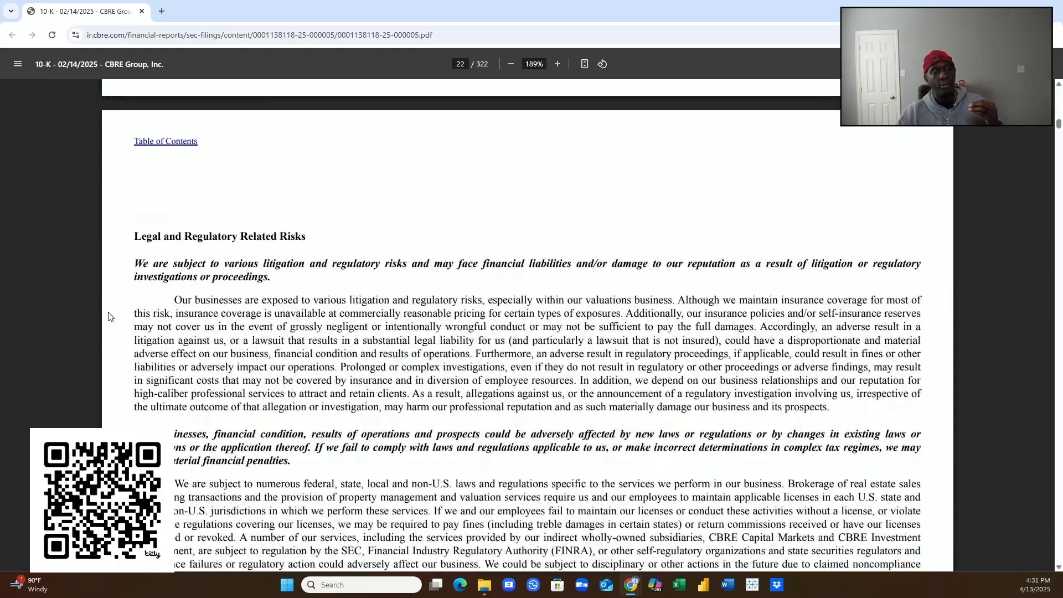
scroll(109, 320, down, 12)
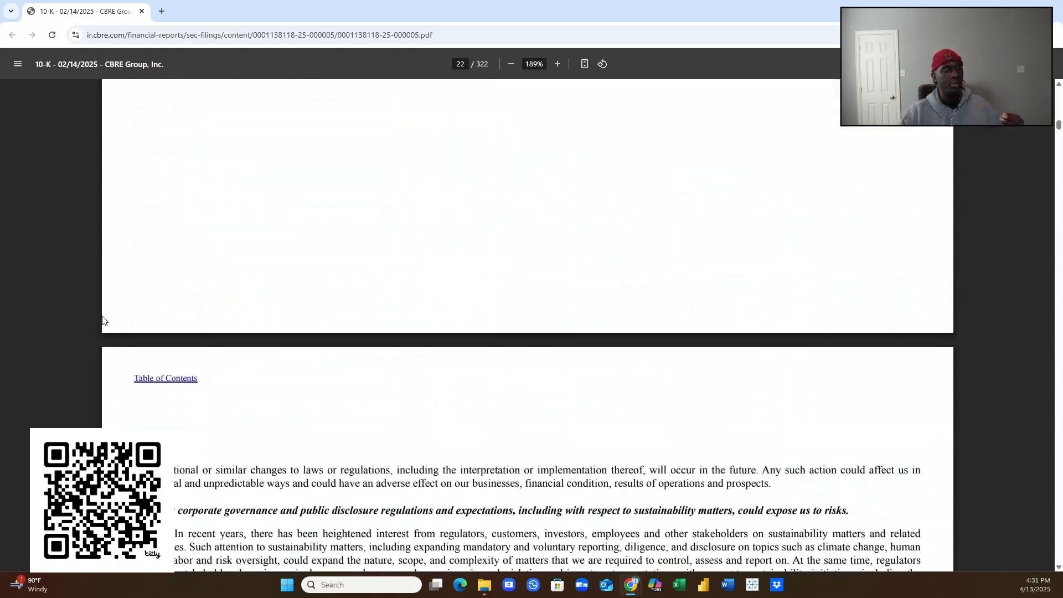
scroll(100, 320, down, 12)
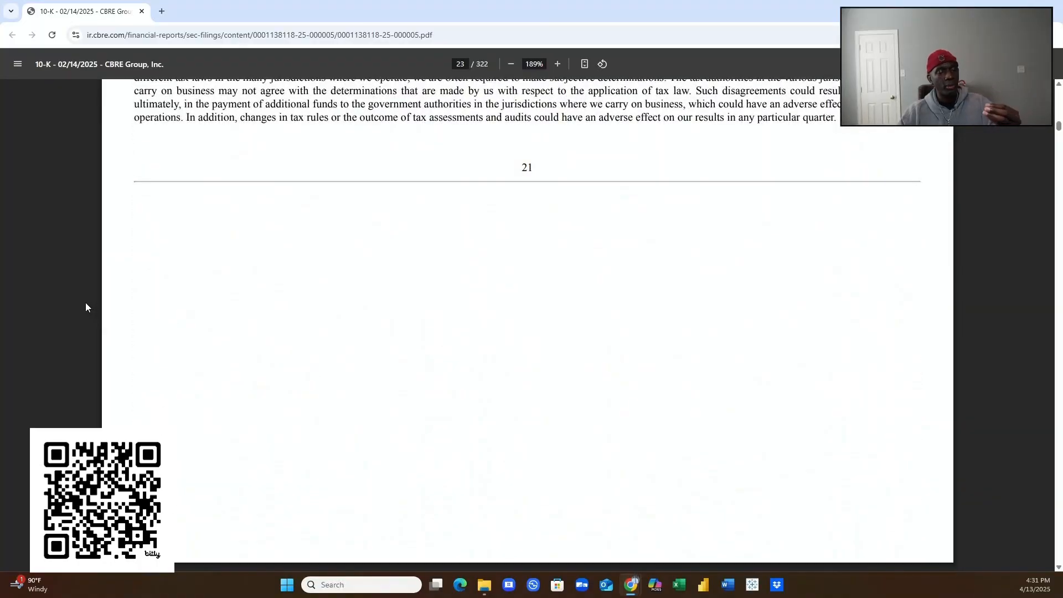
scroll(86, 303, down, 5)
scroll(85, 305, down, 5)
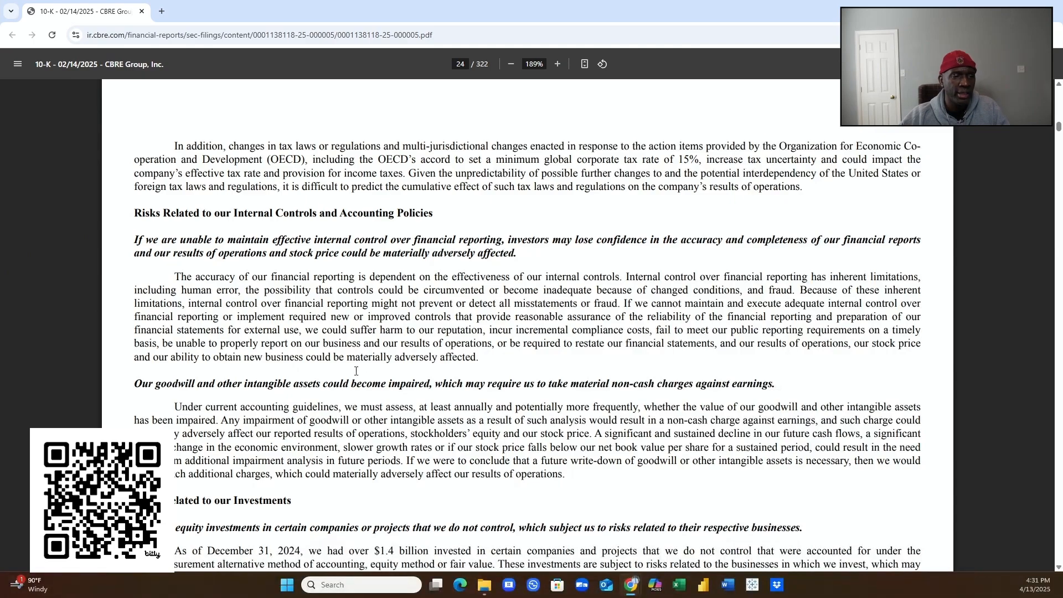
scroll(390, 377, down, 6)
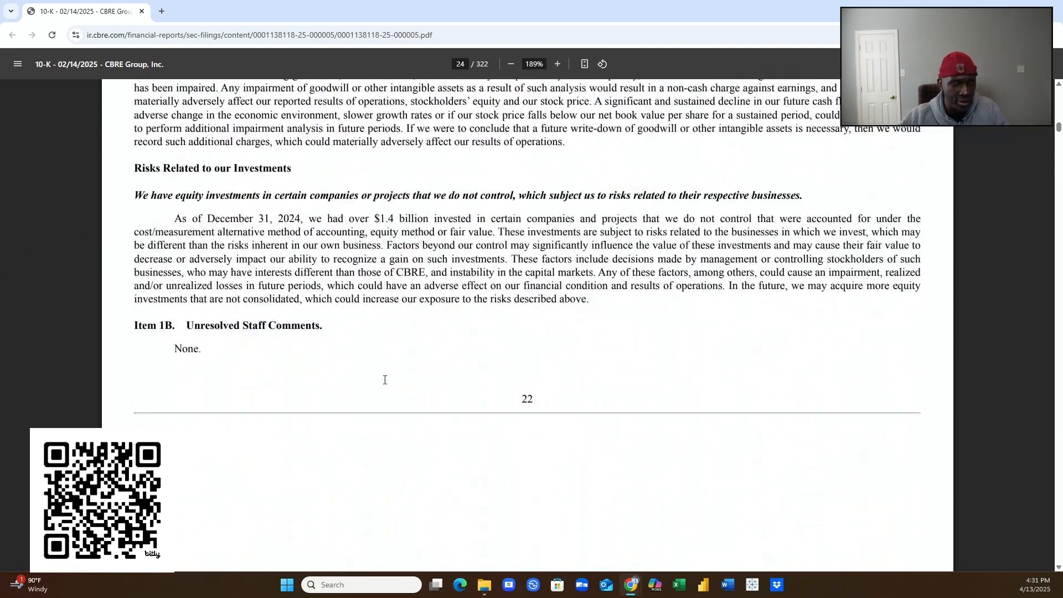
scroll(386, 384, down, 1)
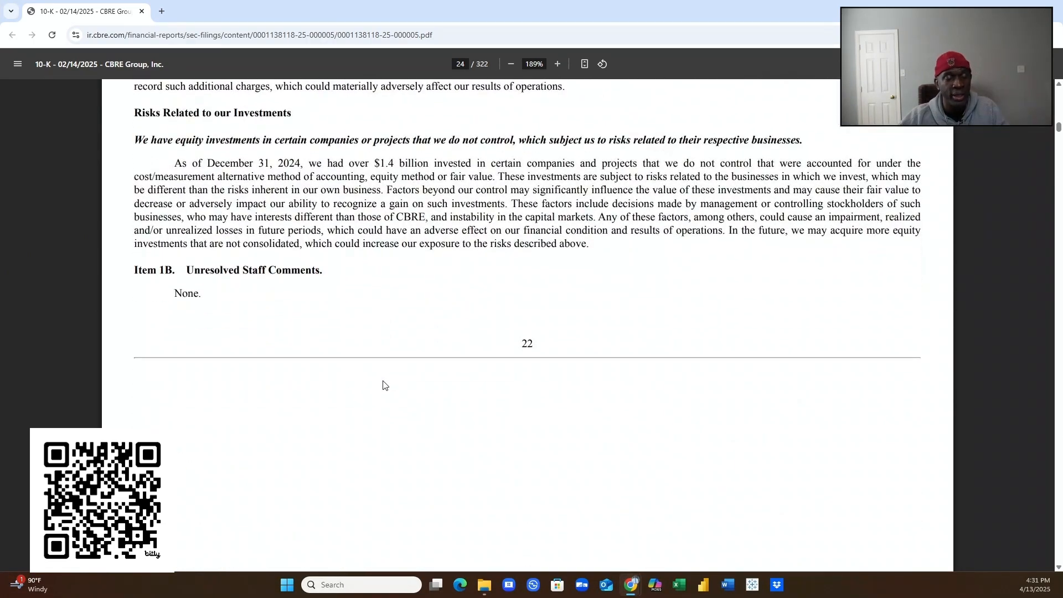
scroll(343, 368, down, 15)
scroll(341, 382, down, 15)
scroll(326, 395, down, 10)
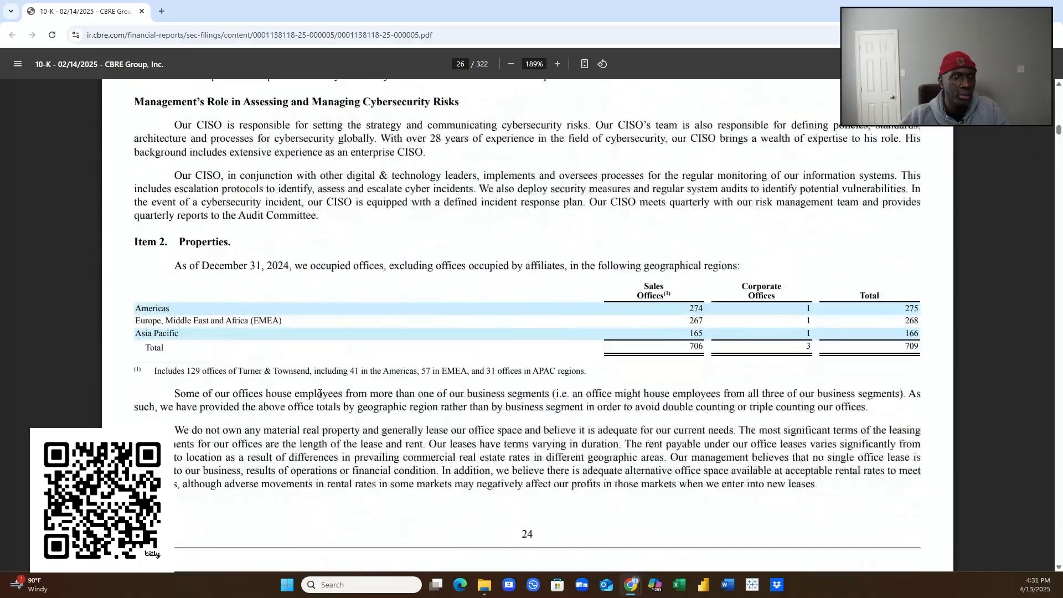
- Scroll through Item 2 Properties and Issuer Purchases of Equity Securities
scroll(321, 392, down, 3)
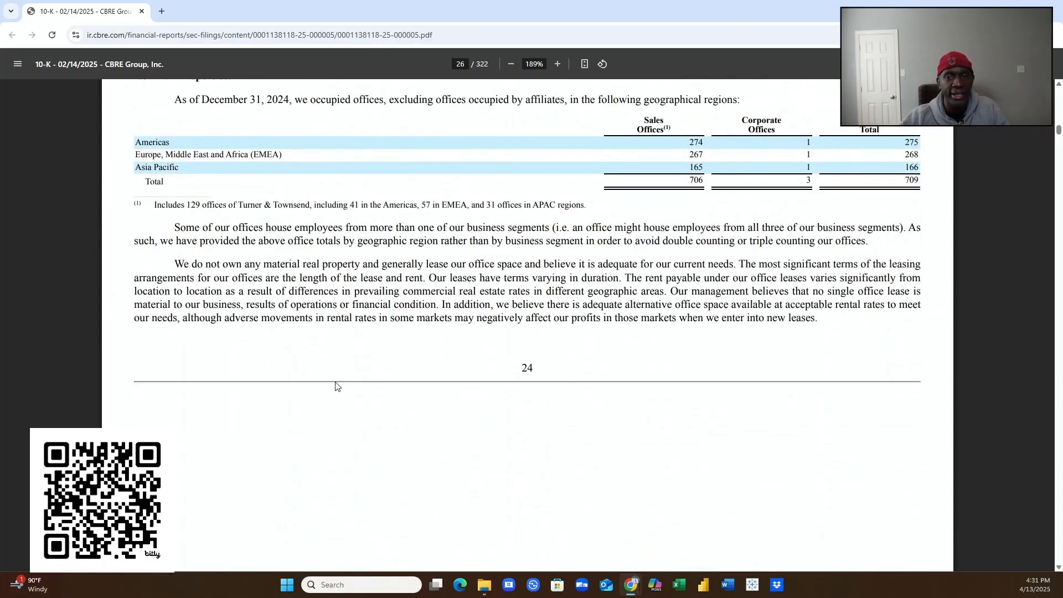
scroll(331, 388, down, 18)
scroll(315, 397, down, 6)
scroll(315, 397, down, 11)
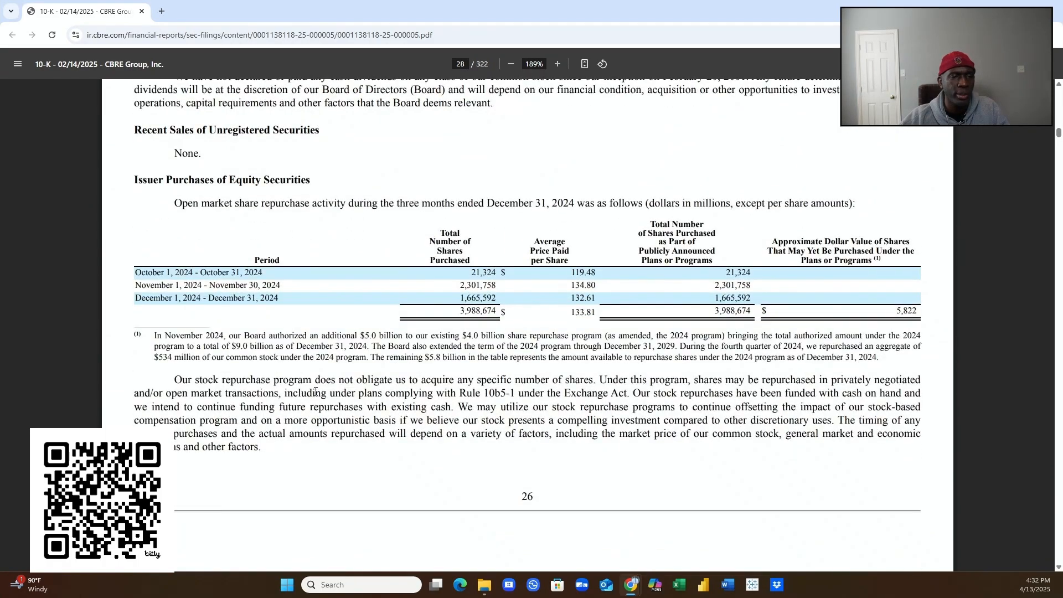
scroll(288, 393, down, 5)
scroll(278, 377, down, 10)
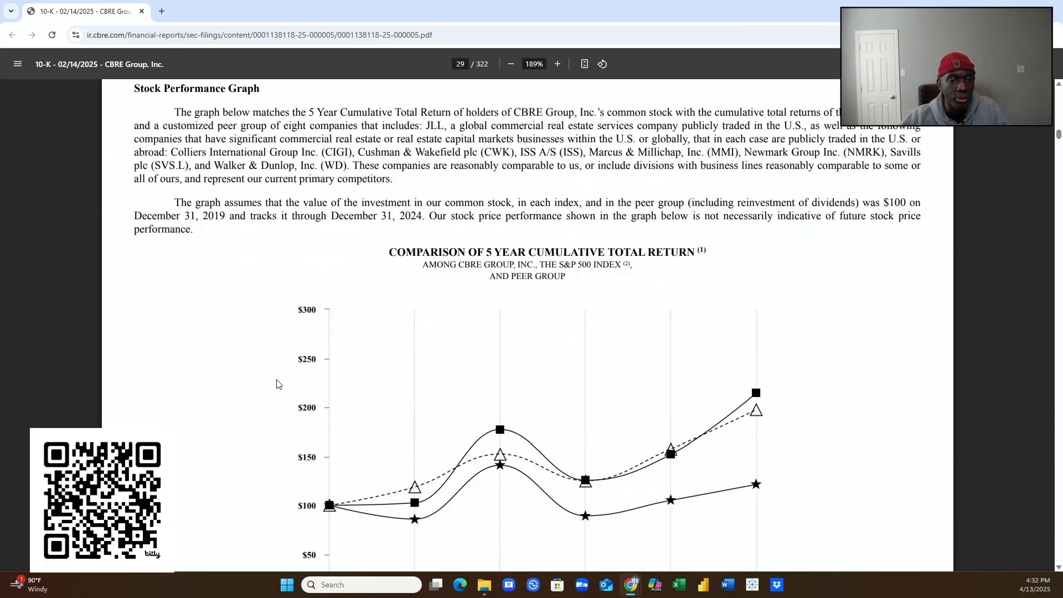
scroll(278, 383, down, 3)
scroll(277, 384, up, 1)
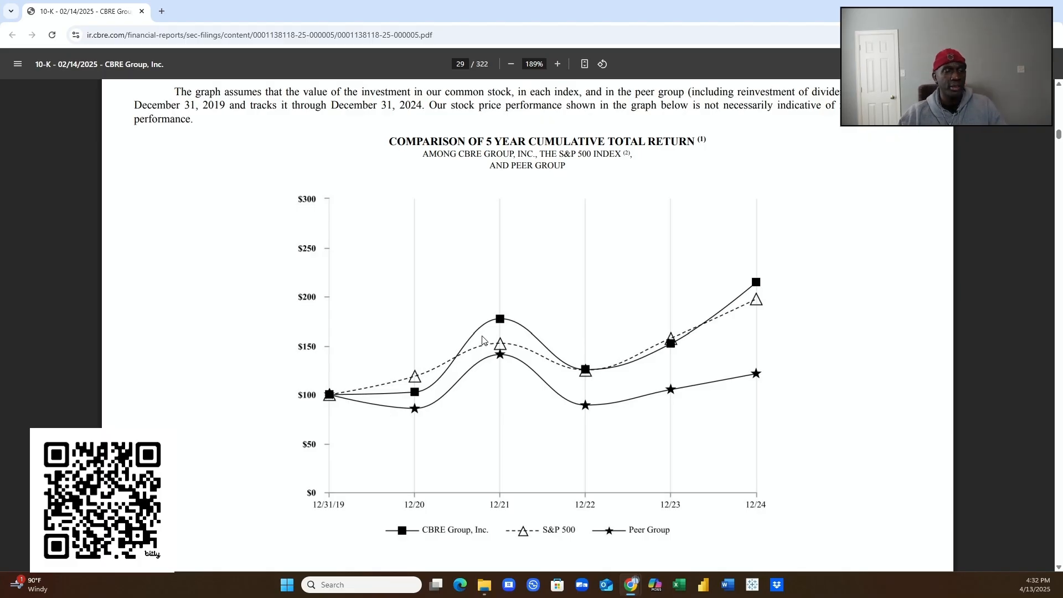
- Review the five-year Stock Performance Graph and continue to Item 6 [Reserved] on page 30
scroll(479, 330, down, 2)
scroll(480, 332, up, 2)
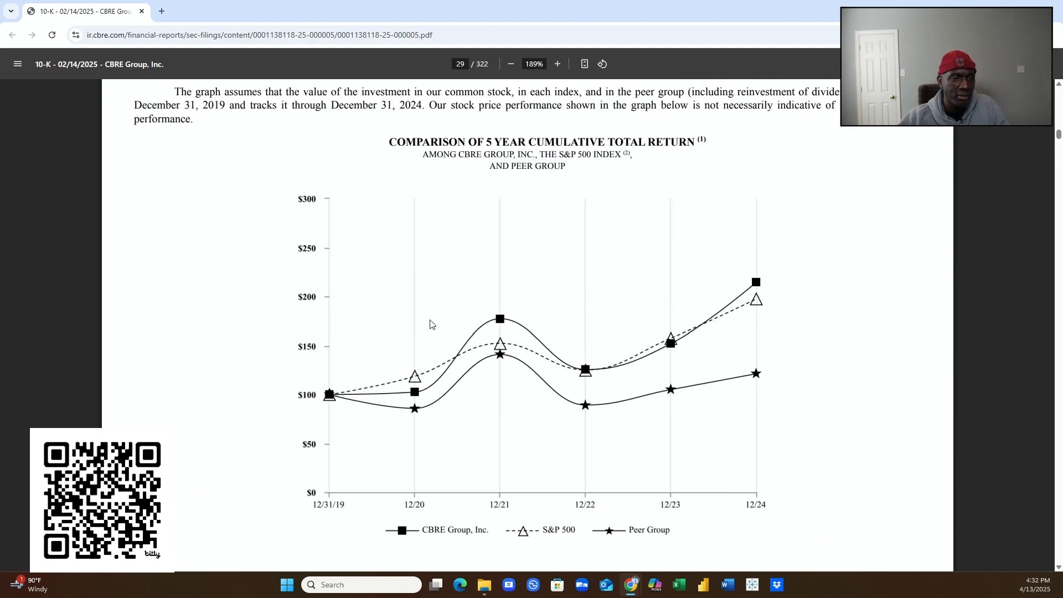
scroll(430, 325, up, 1)
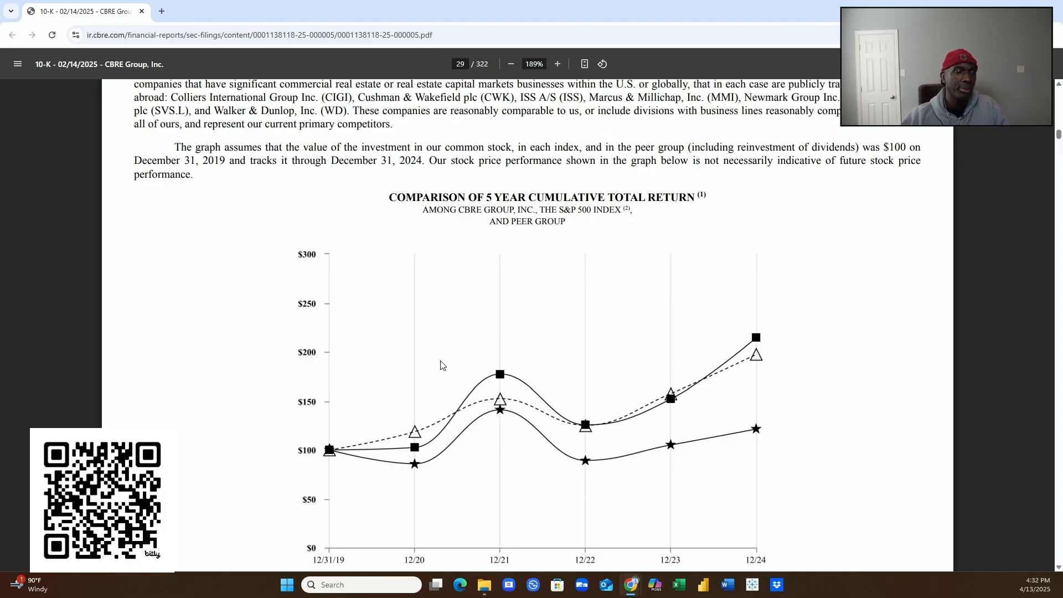
scroll(367, 390, down, 1)
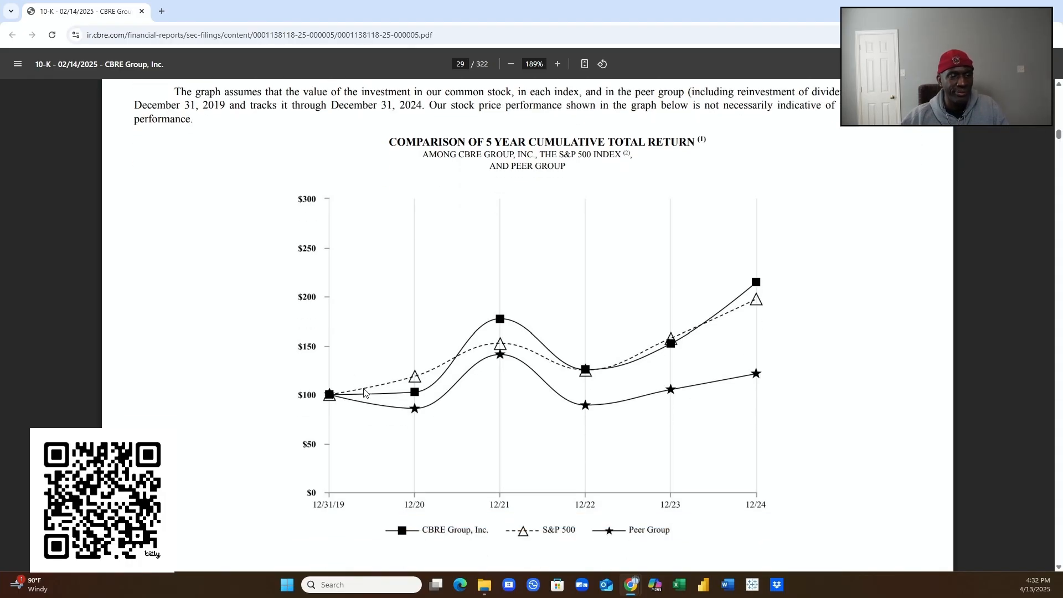
scroll(365, 392, down, 1)
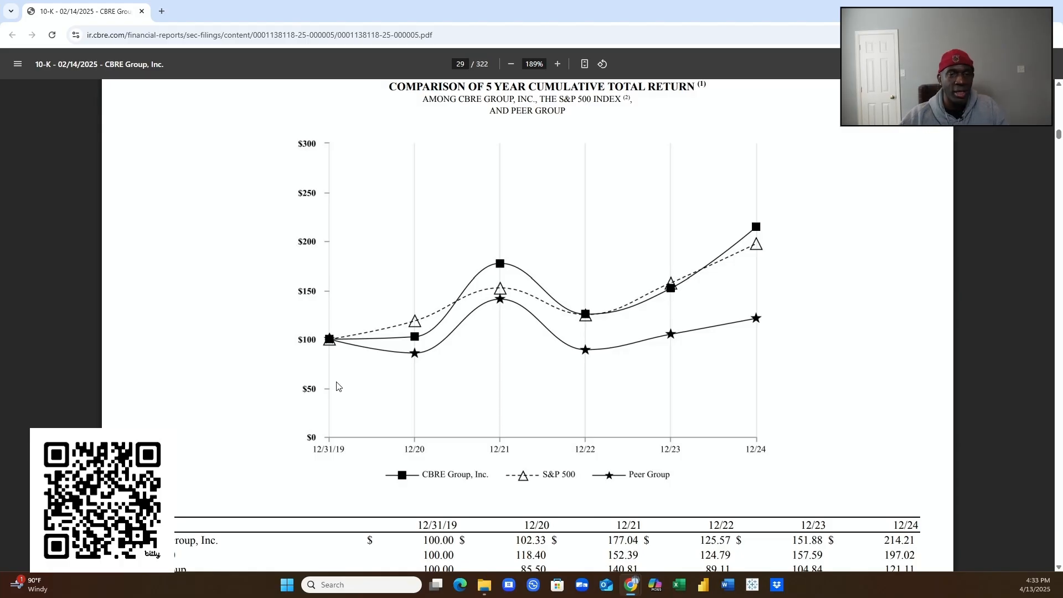
scroll(155, 396, down, 3)
scroll(160, 401, down, 8)
scroll(156, 415, down, 5)
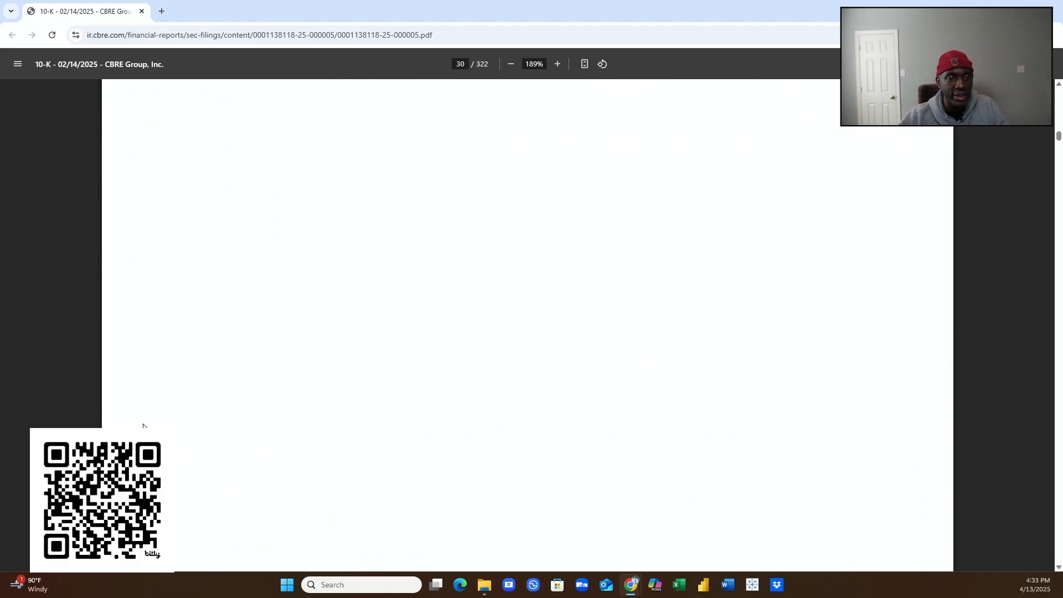
- Scroll into Item 7 through the 2024 Results of Operations highlights and consolidated revenue and expense table
scroll(143, 426, down, 1)
scroll(193, 395, down, 1)
scroll(192, 394, down, 15)
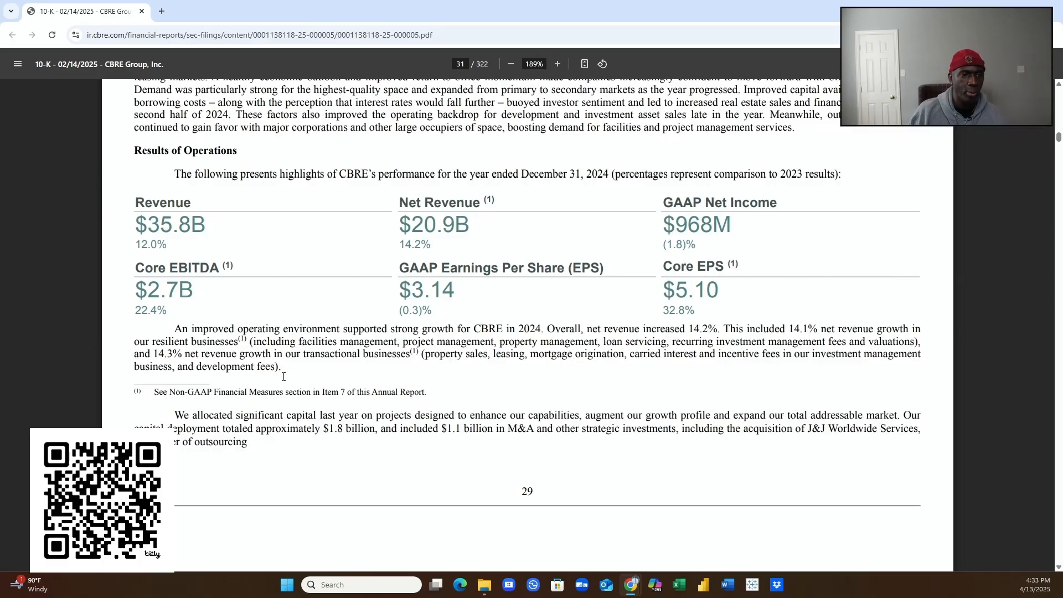
scroll(266, 314, down, 9)
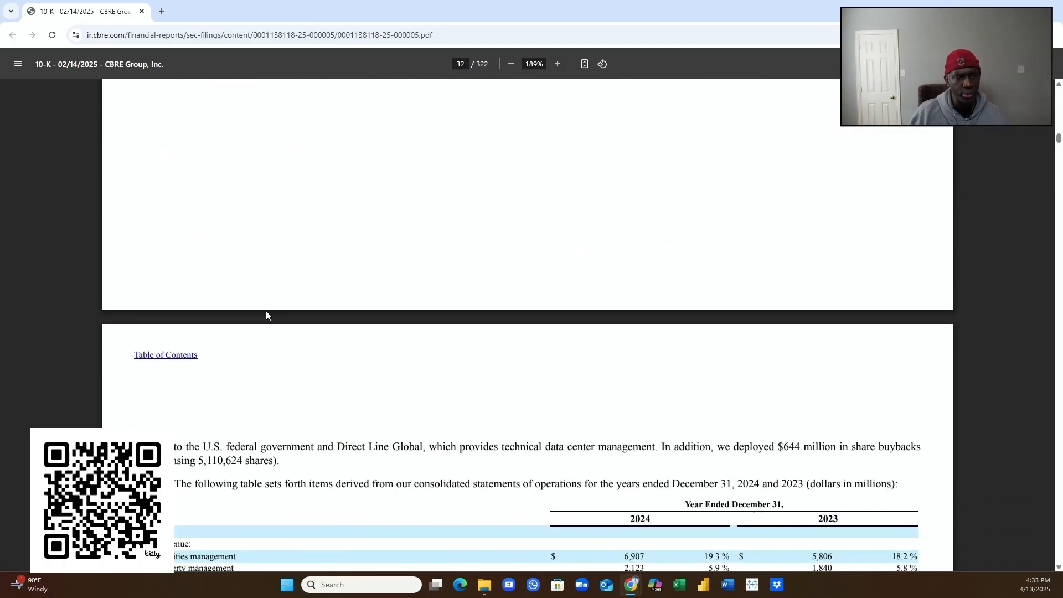
scroll(266, 315, down, 7)
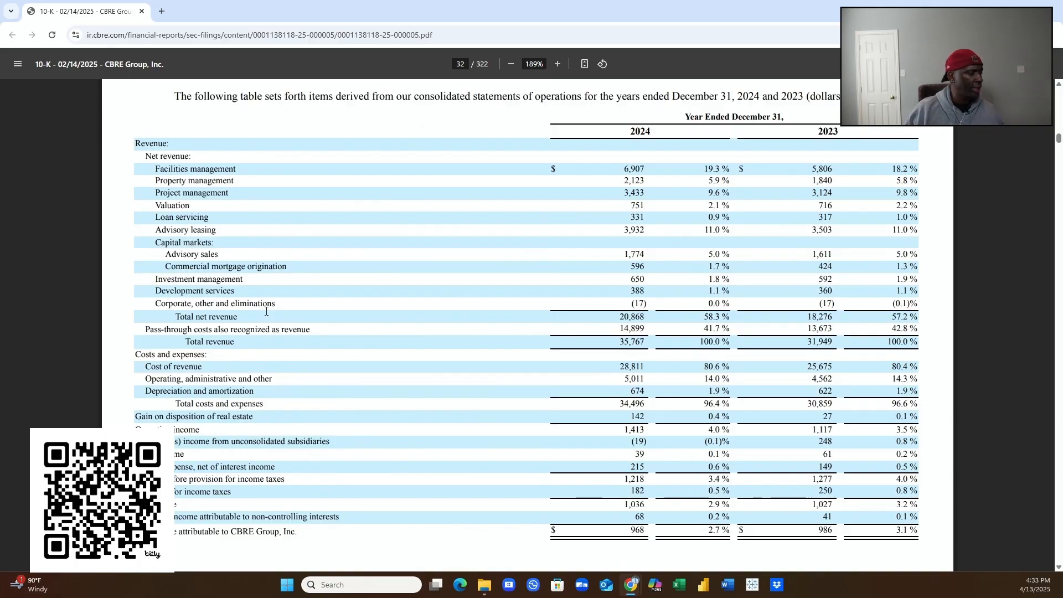
scroll(266, 312, down, 10)
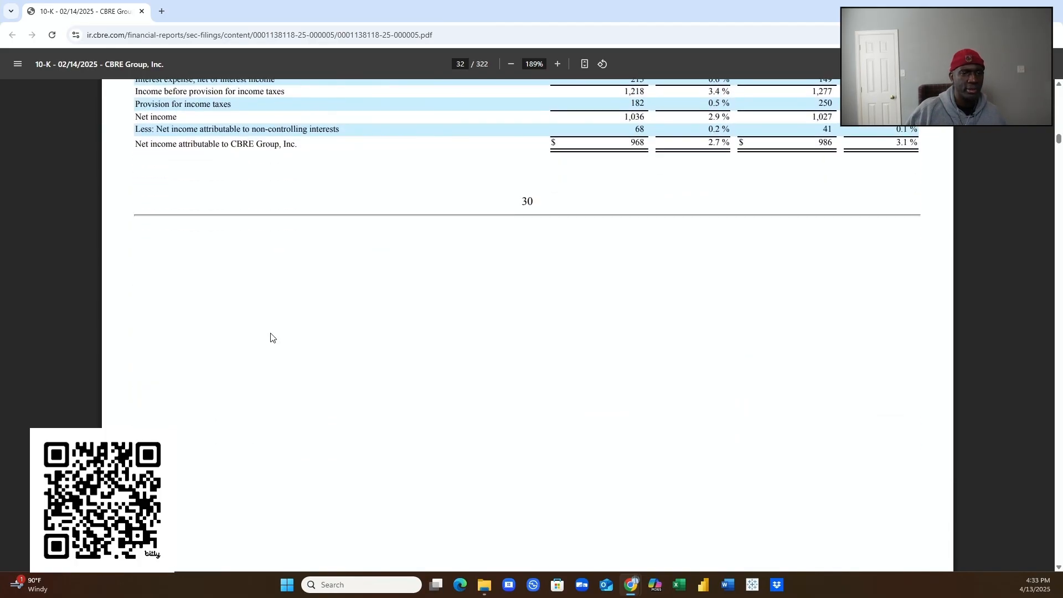
scroll(271, 337, down, 6)
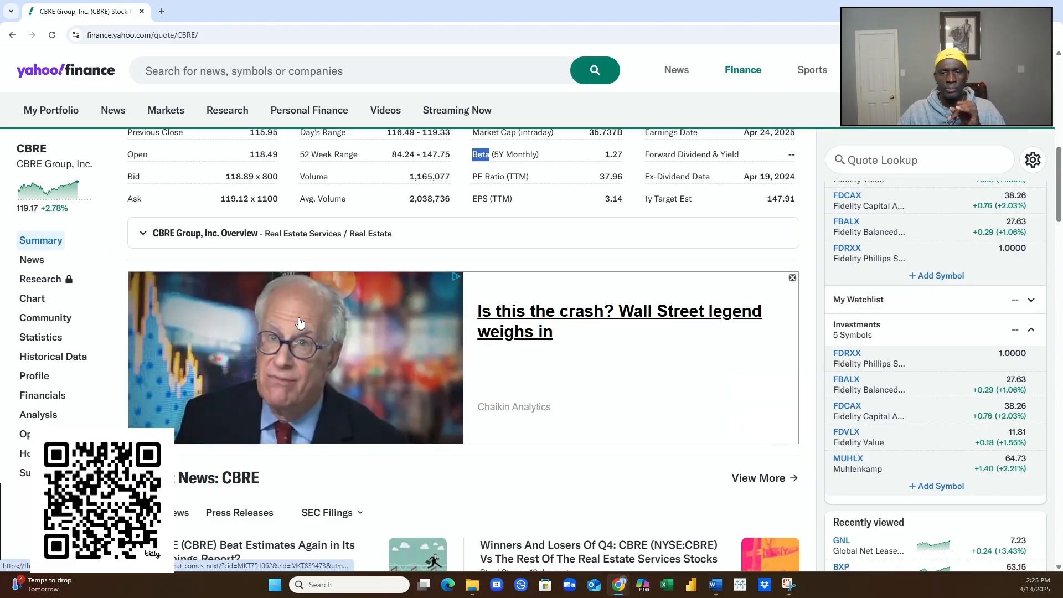
scroll(739, 278, up, 3)
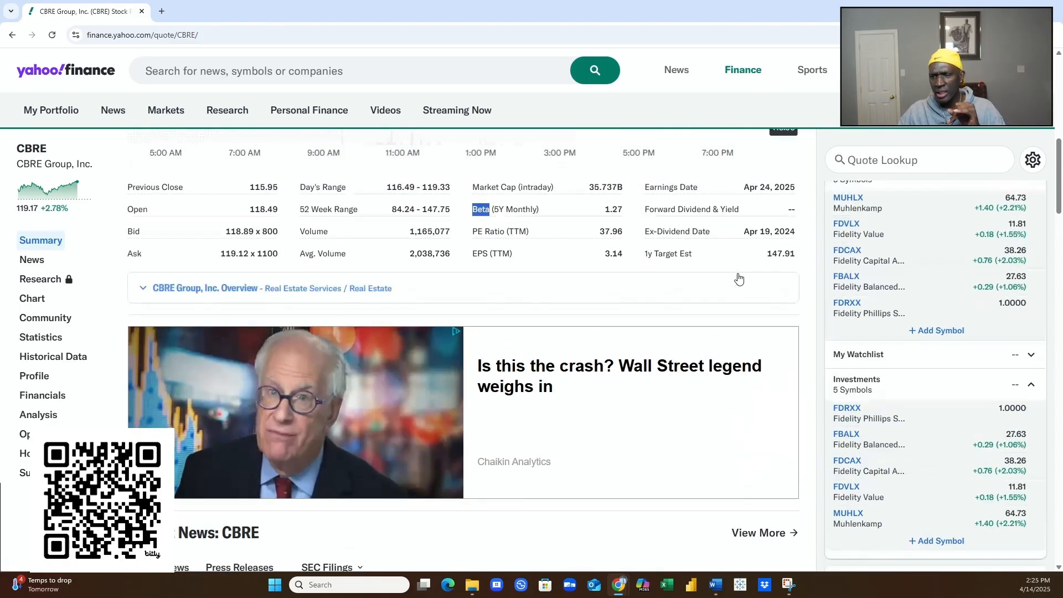
scroll(739, 278, up, 3)
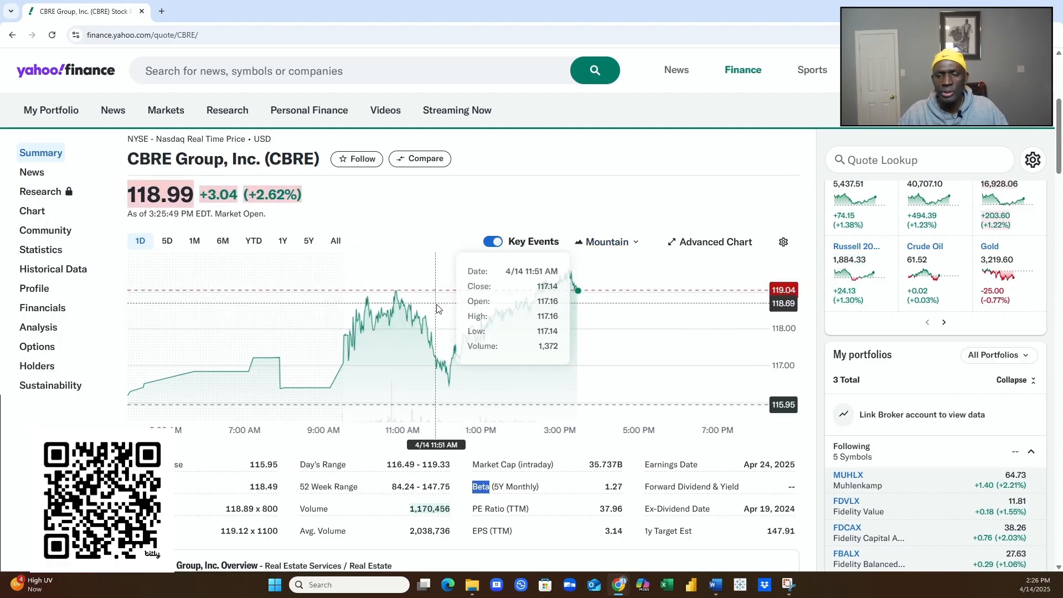
scroll(441, 308, down, 1)
scroll(441, 307, down, 2)
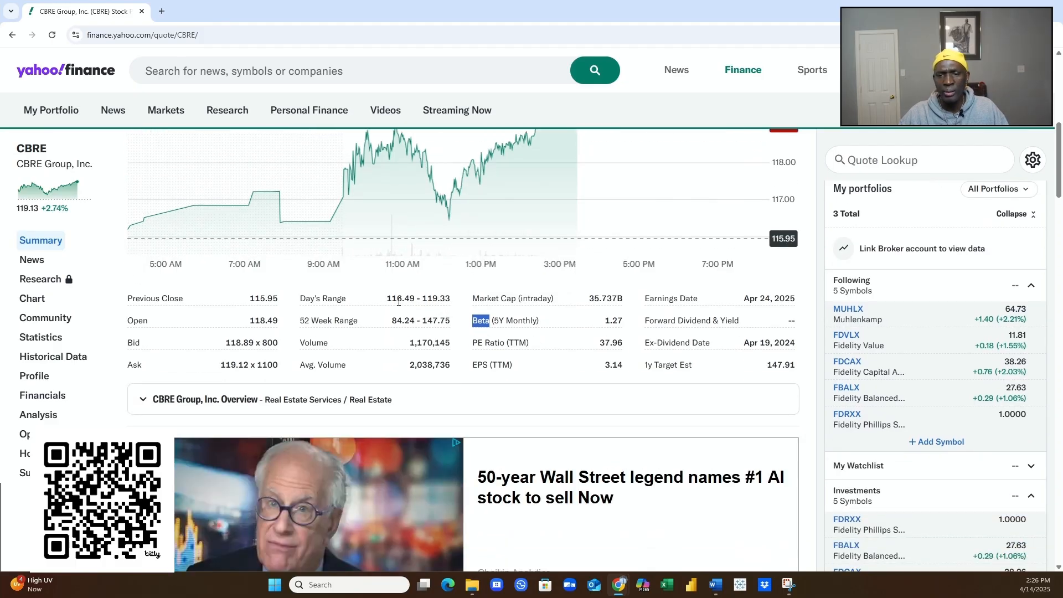
scroll(433, 326, down, 1)
scroll(433, 324, up, 1)
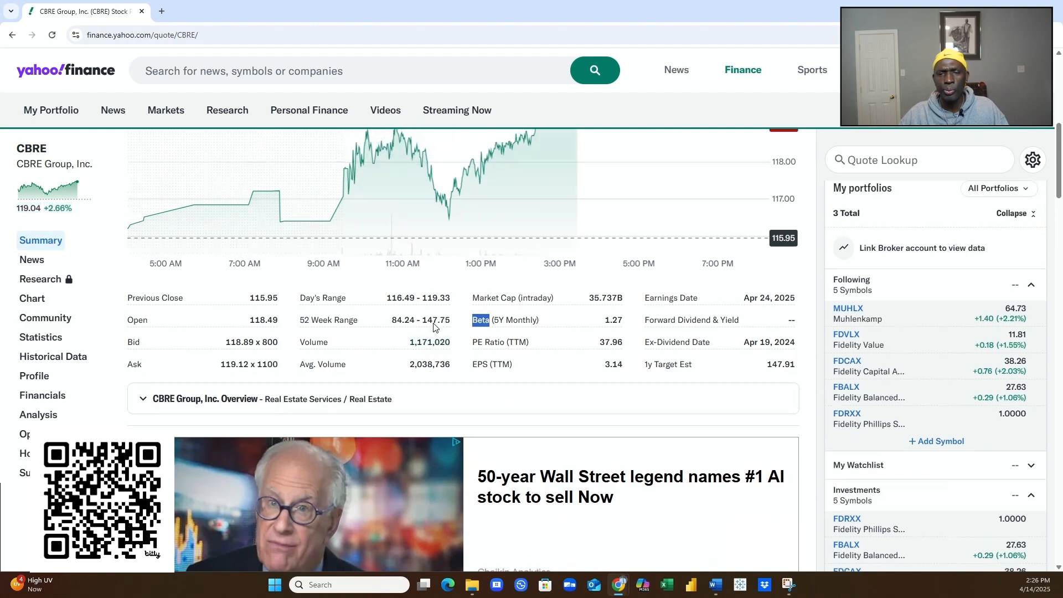
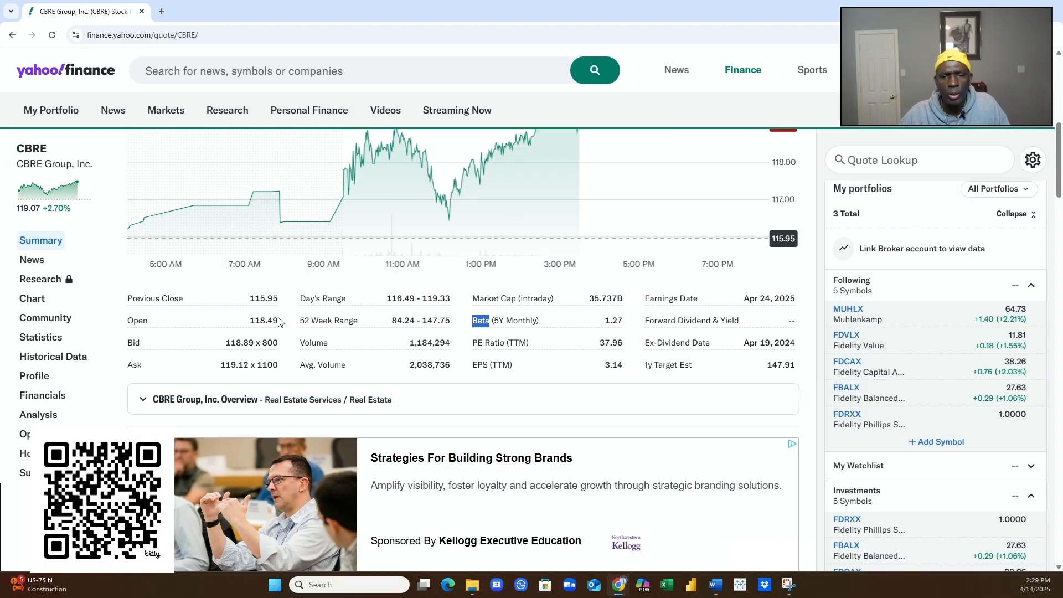
- Open the Chart page from the CBRE Group quote summary sidebar
click(31, 304)
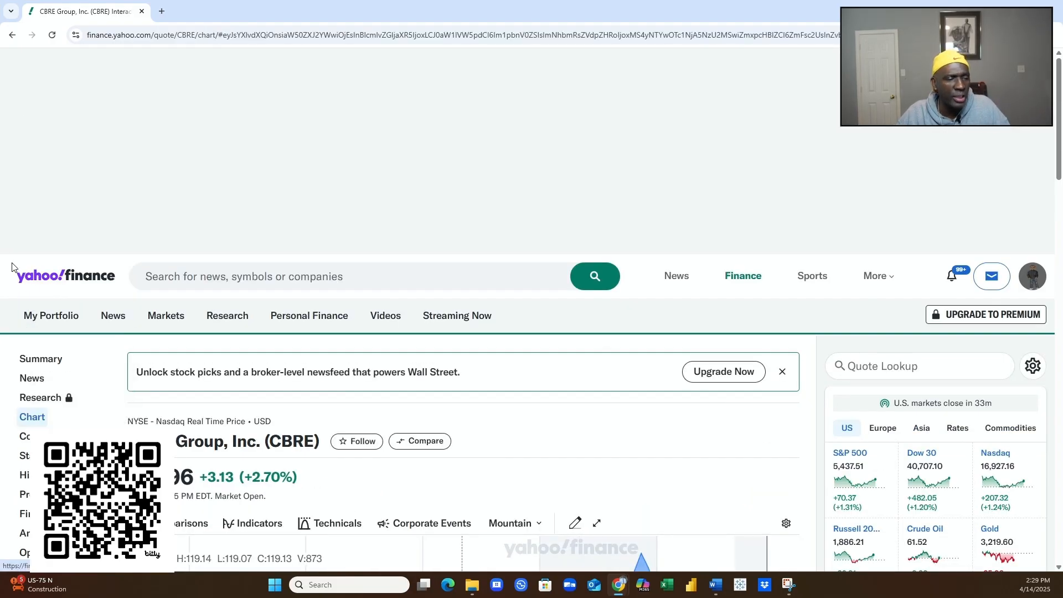
- Scroll and zoom through CBRE's intraday price chart
mouse_move(170, 315)
mouse_move(385, 315)
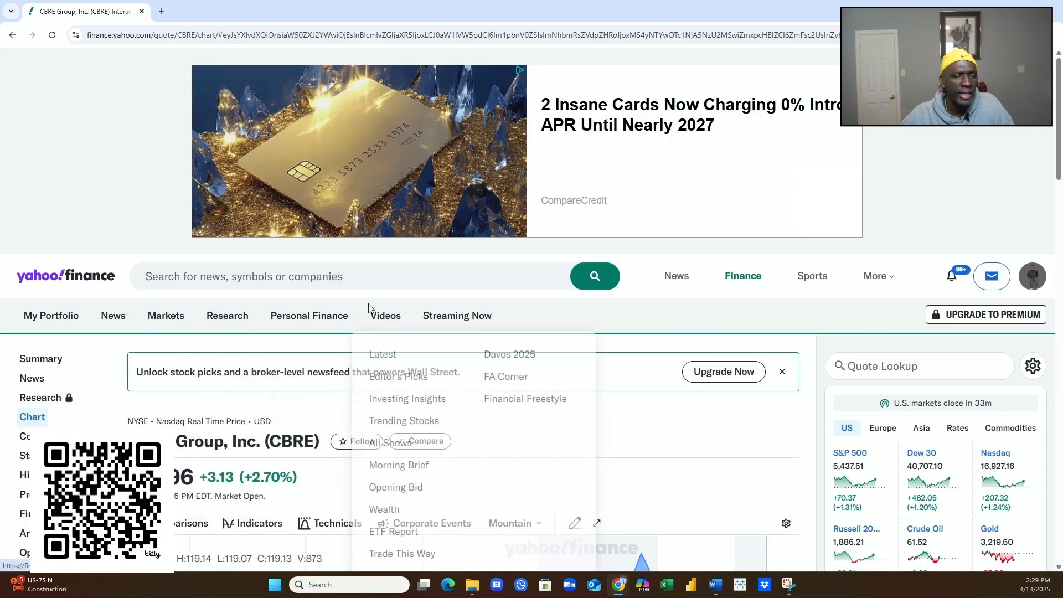
scroll(500, 374, down, 1)
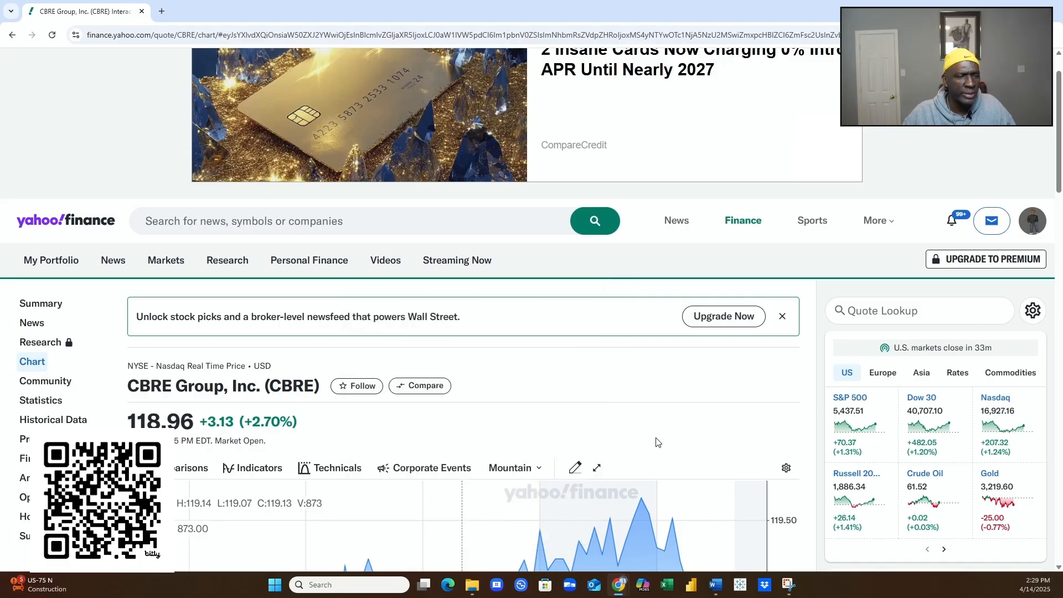
scroll(641, 419, down, 1)
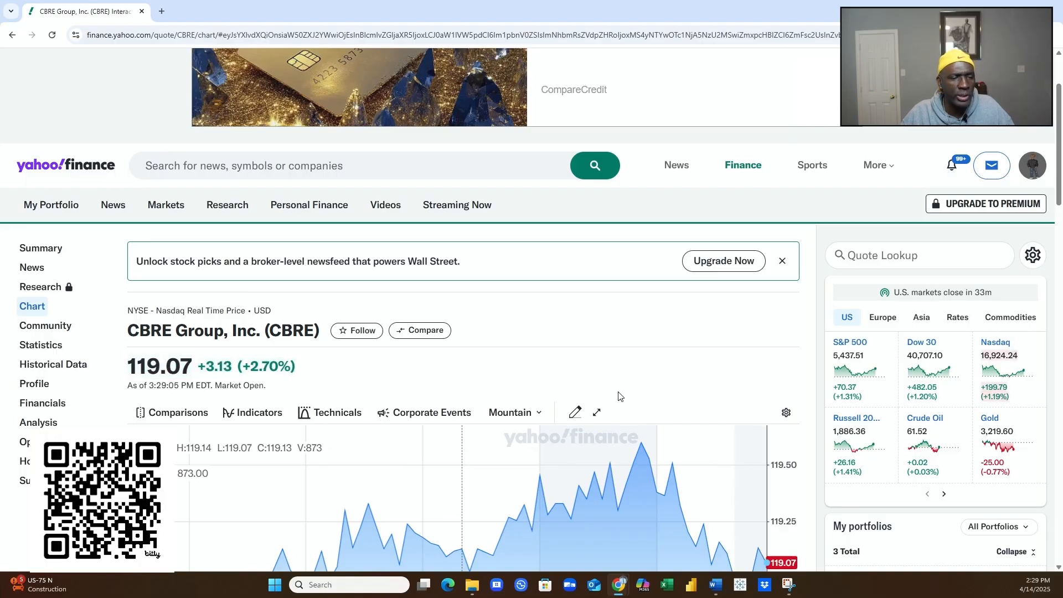
scroll(612, 396, down, 2)
scroll(611, 389, down, 5)
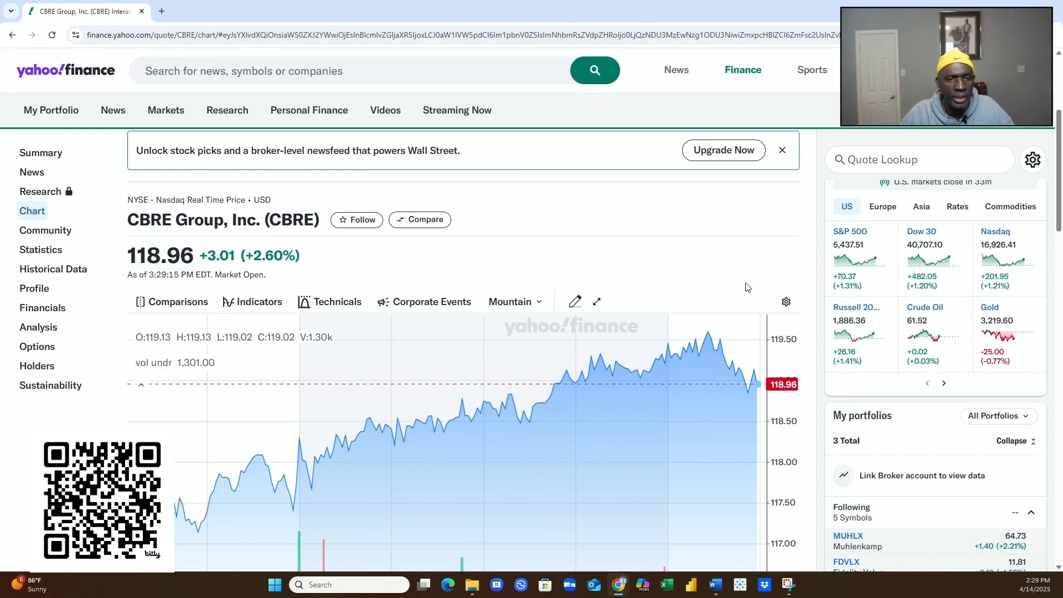
scroll(780, 299, down, 2)
scroll(789, 315, down, 4)
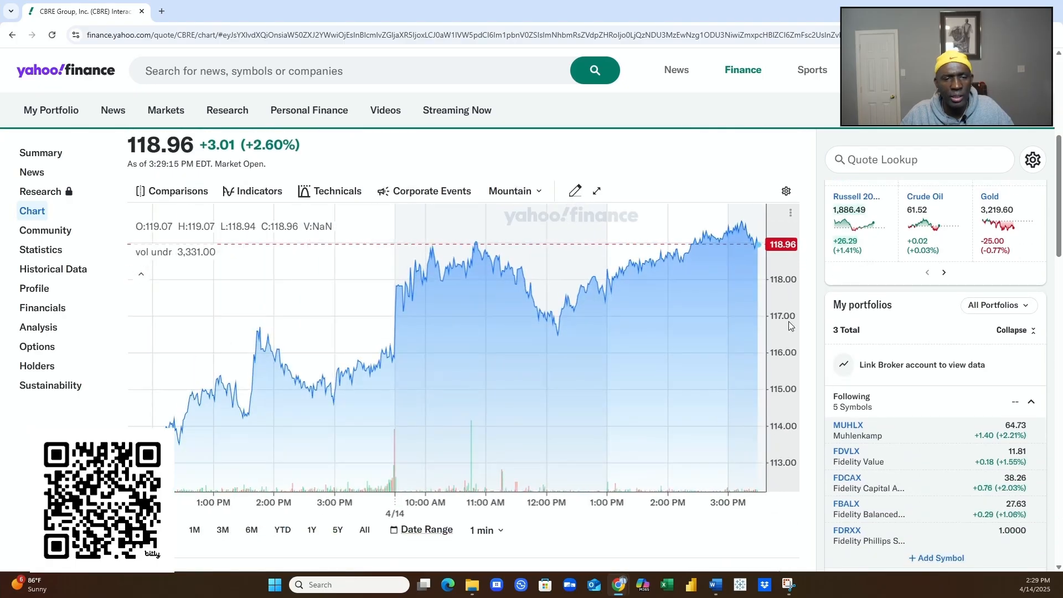
scroll(788, 321, up, 4)
scroll(793, 426, down, 2)
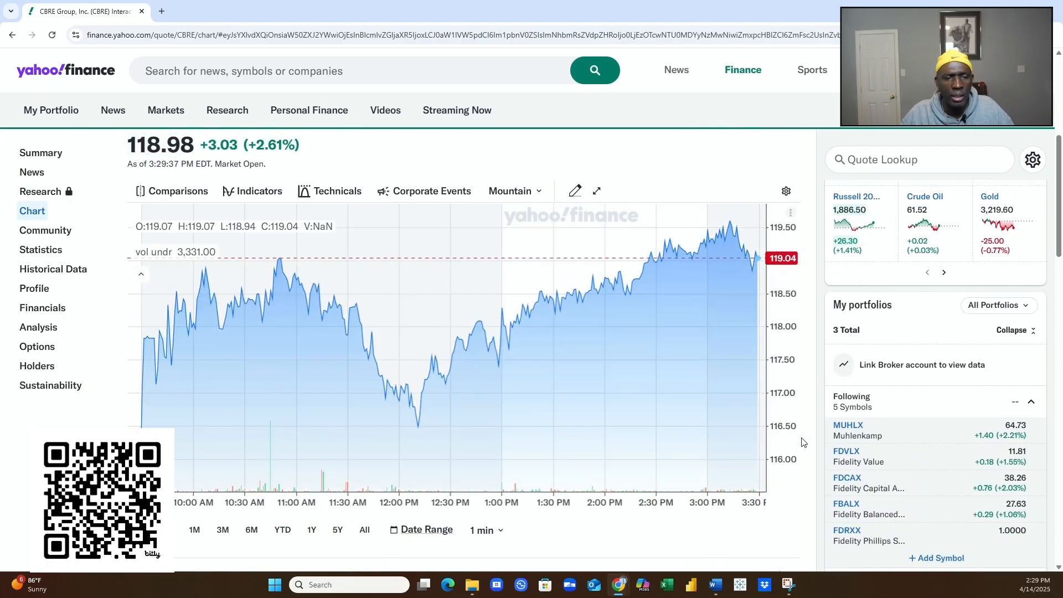
scroll(804, 437, up, 4)
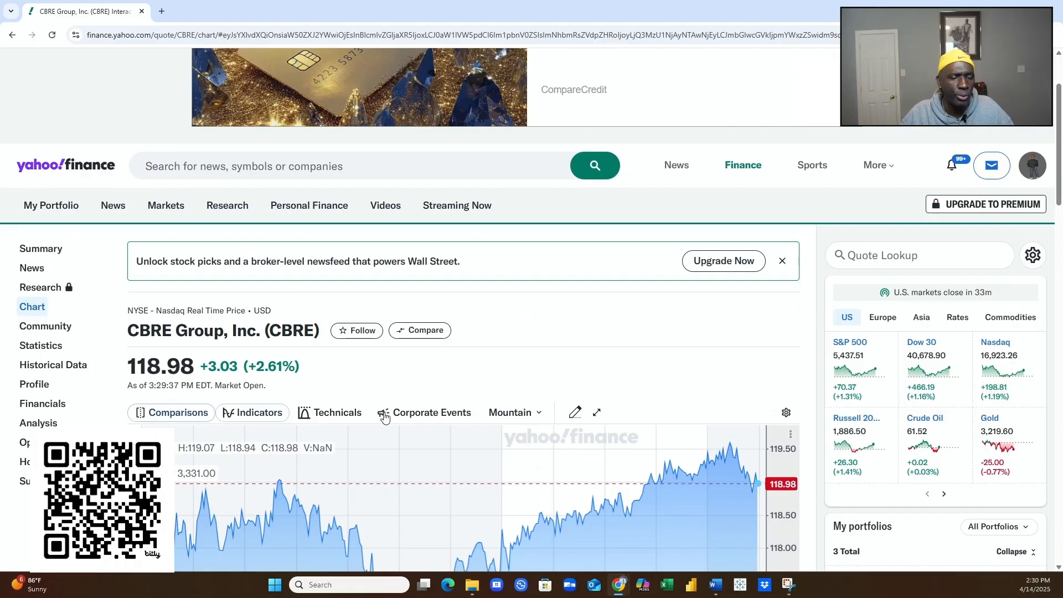
scroll(861, 417, down, 1)
- Scroll further down the chart page, then go to CBRE's Historical Data page
scroll(862, 416, down, 7)
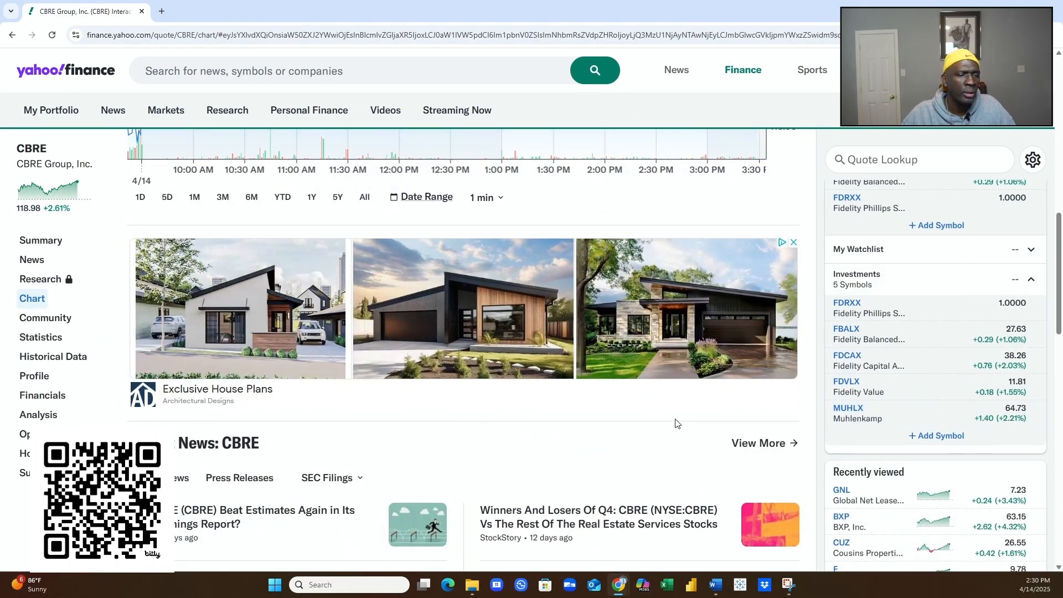
scroll(678, 425, down, 8)
scroll(679, 426, down, 1)
scroll(678, 427, up, 10)
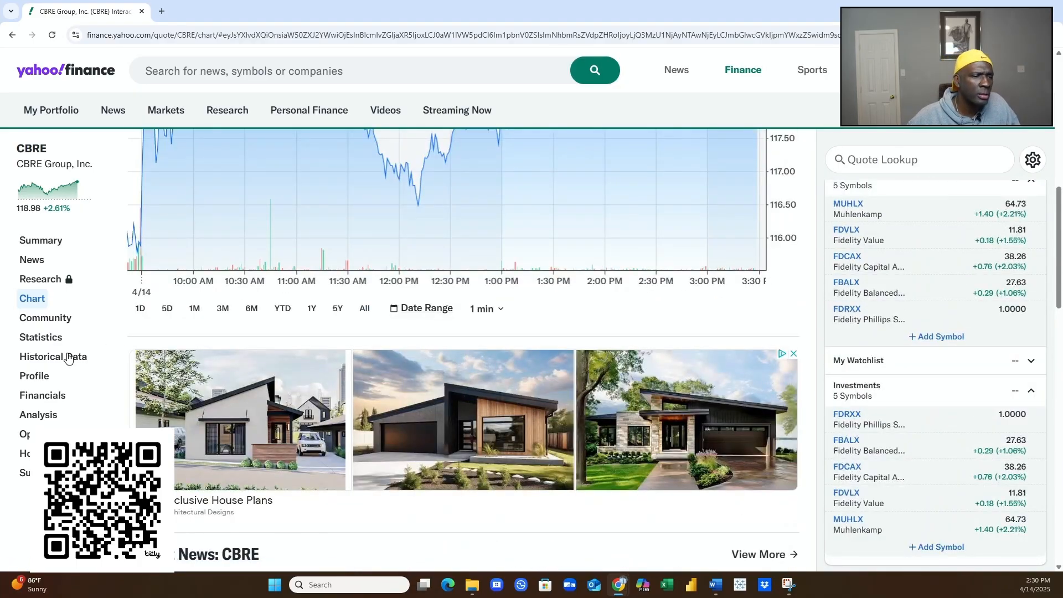
click(35, 362)
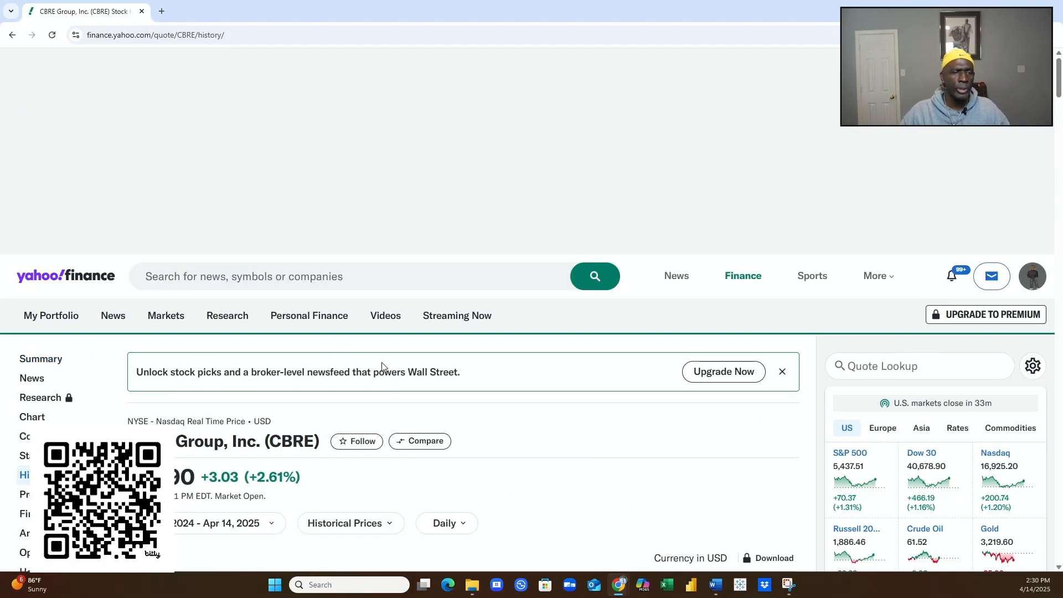
- Scroll to the Apr 14, 2024 – Apr 14, 2025 daily price table, latest close 118.90
scroll(380, 362, down, 2)
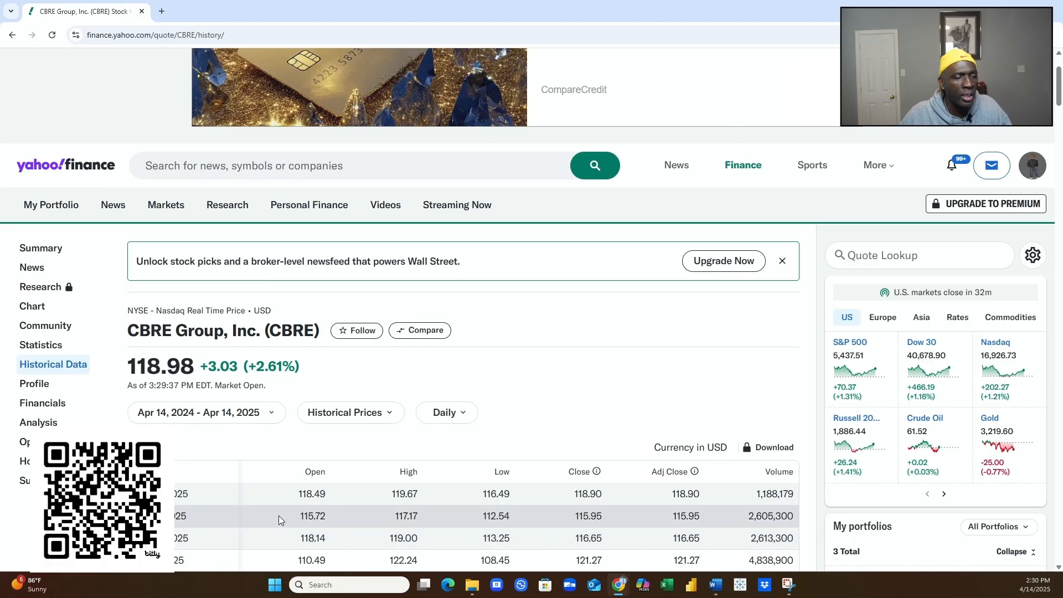
scroll(278, 517, down, 1)
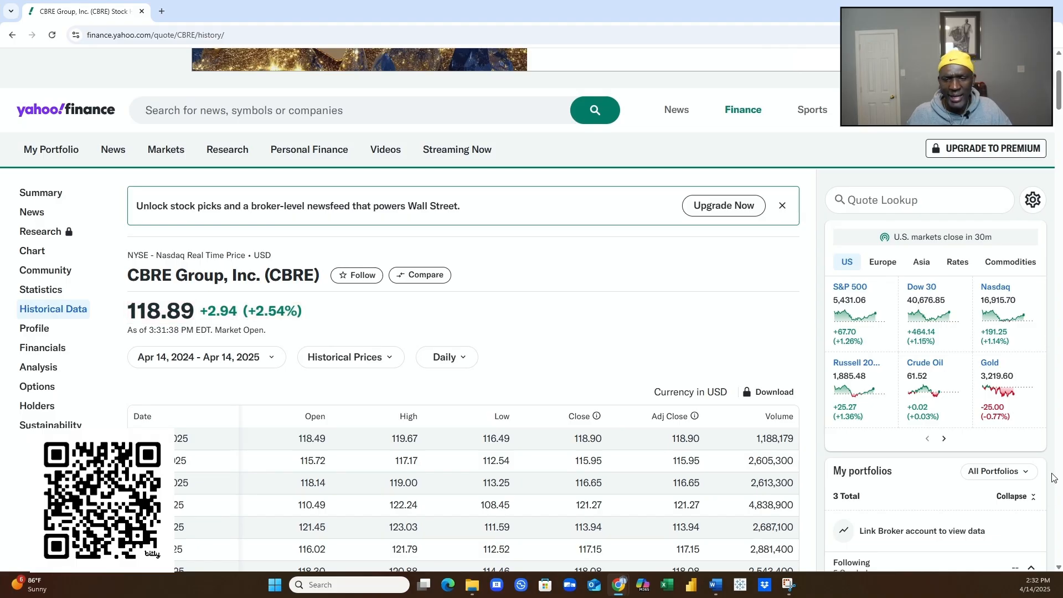
scroll(1061, 424, down, 1)
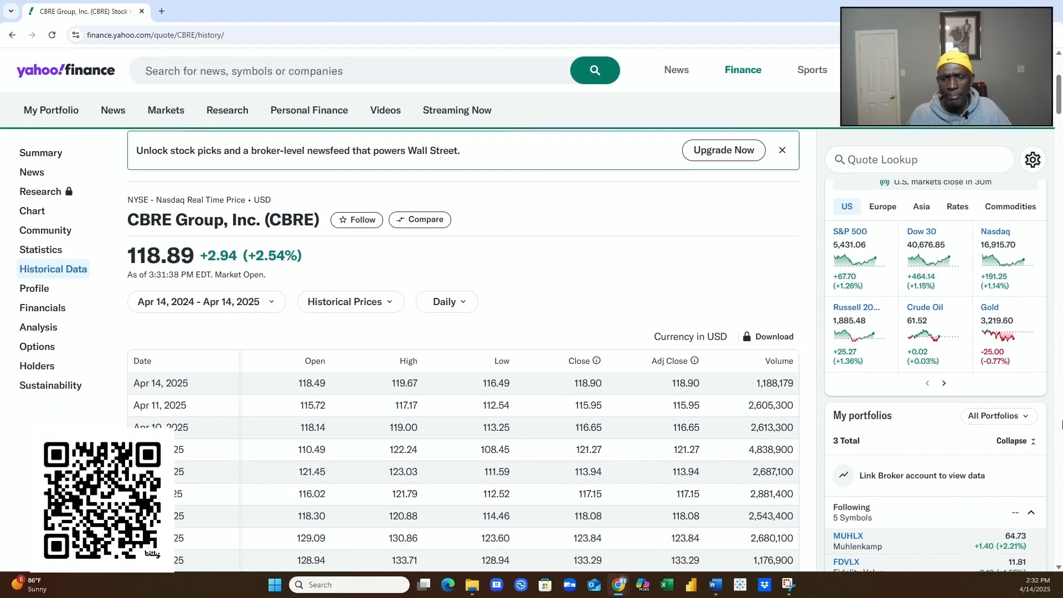
scroll(1061, 423, down, 2)
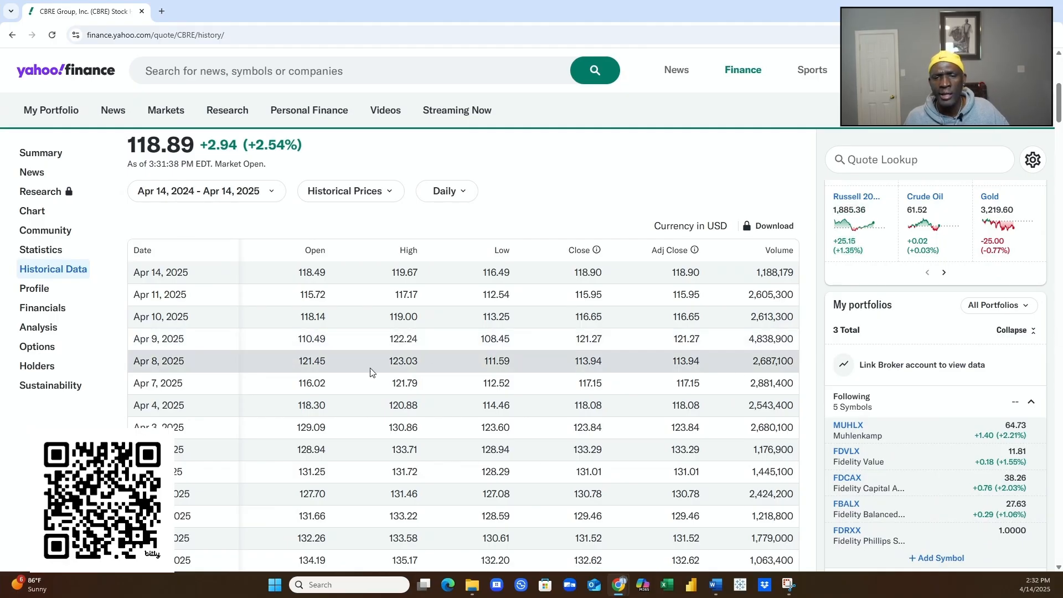
scroll(215, 343, down, 20)
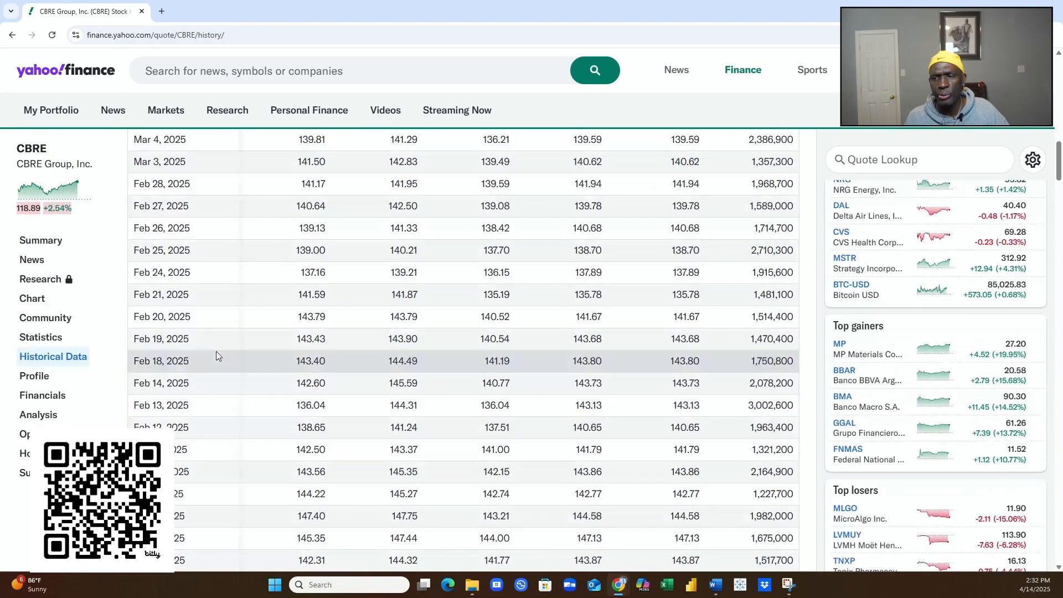
scroll(228, 357, down, 20)
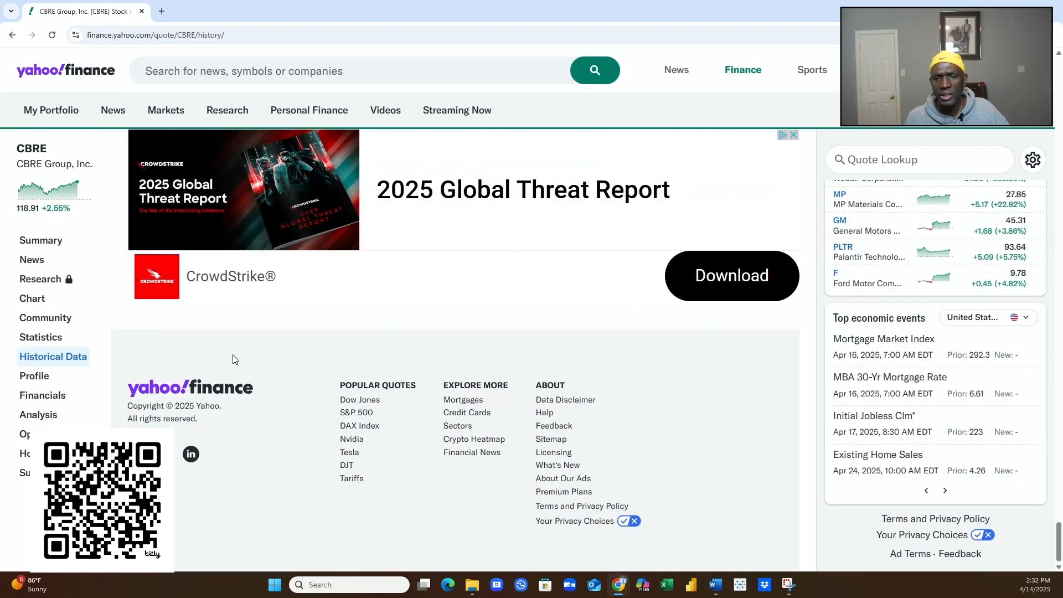
scroll(232, 359, up, 6)
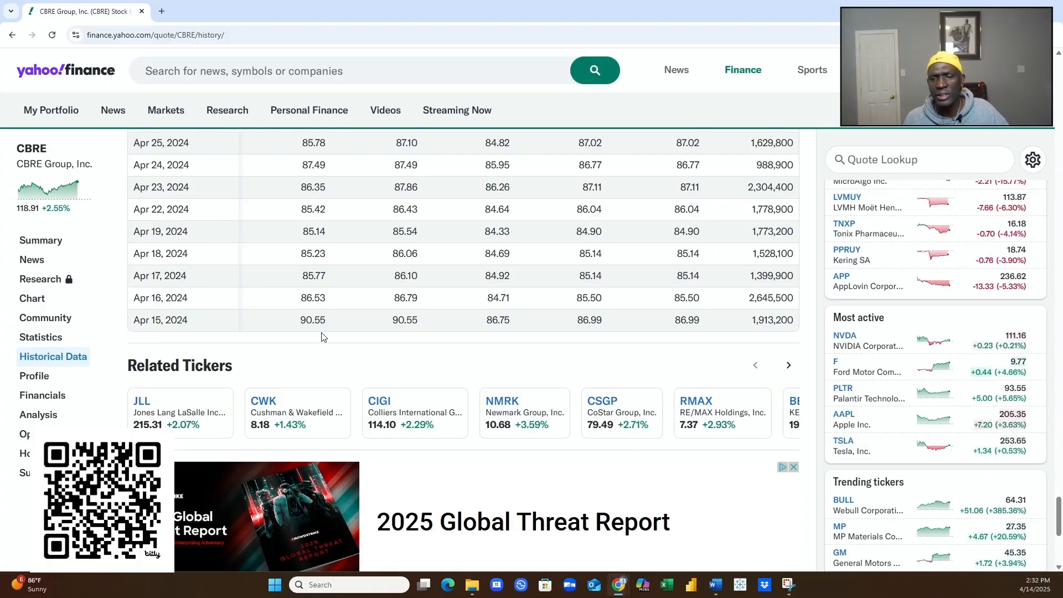
scroll(318, 322, up, 2)
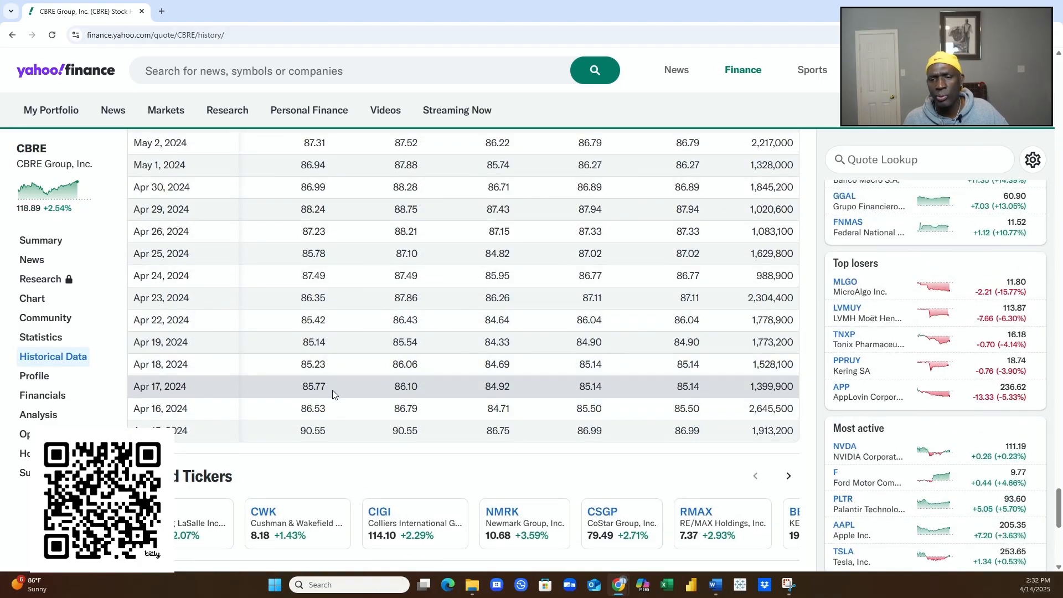
scroll(332, 390, up, 3)
scroll(330, 380, up, 2)
scroll(329, 380, up, 2)
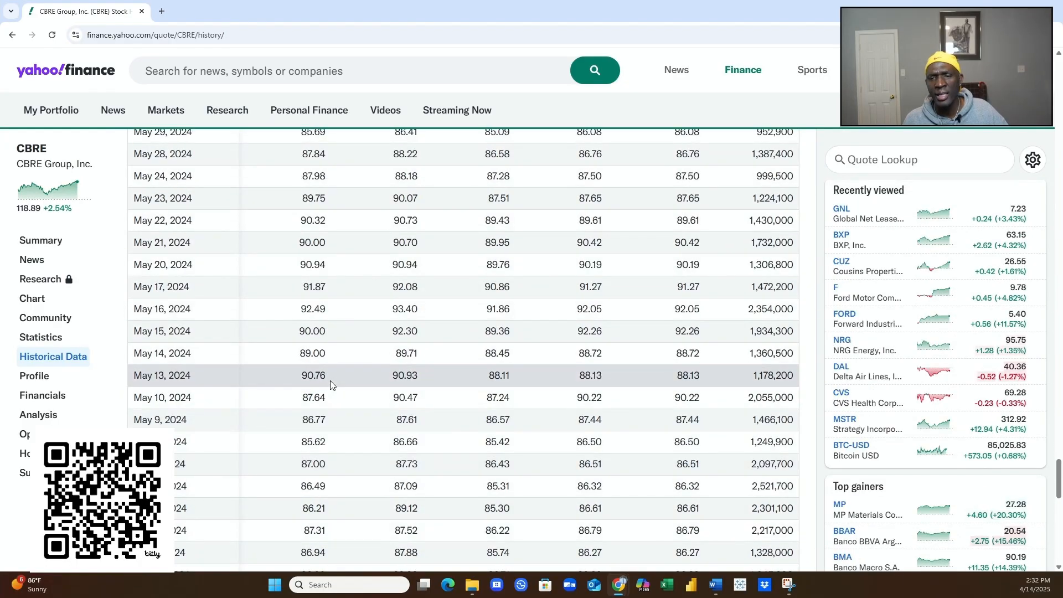
scroll(330, 380, up, 3)
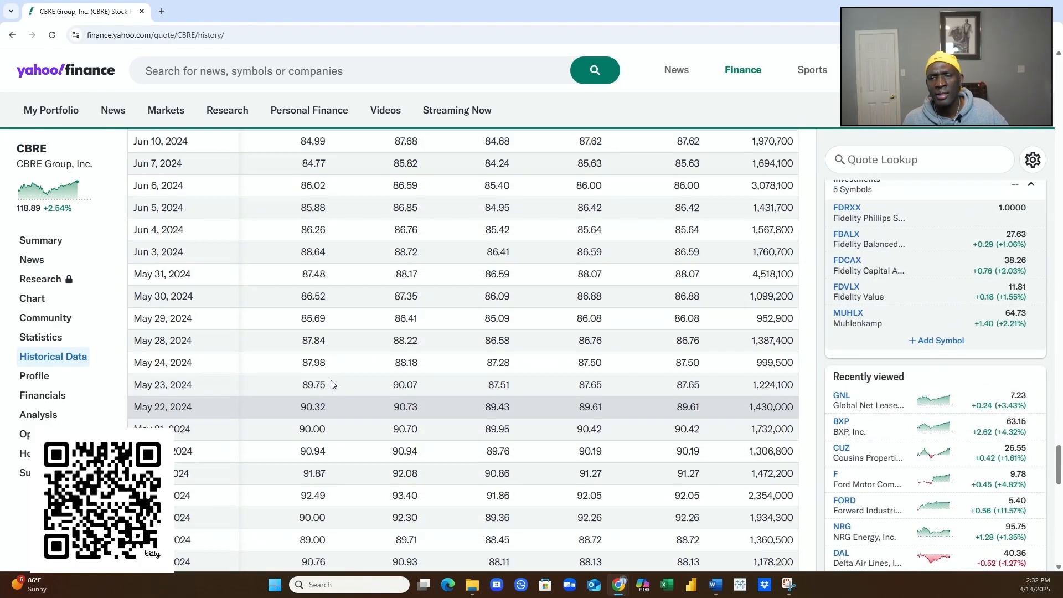
scroll(331, 380, up, 2)
scroll(331, 377, up, 2)
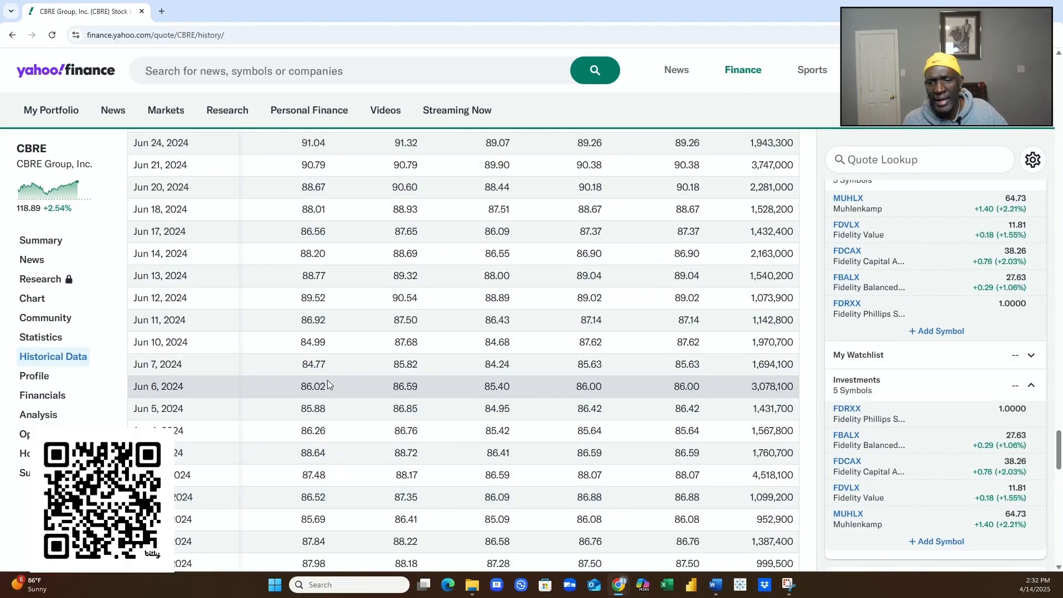
scroll(327, 380, up, 1)
scroll(326, 380, down, 12)
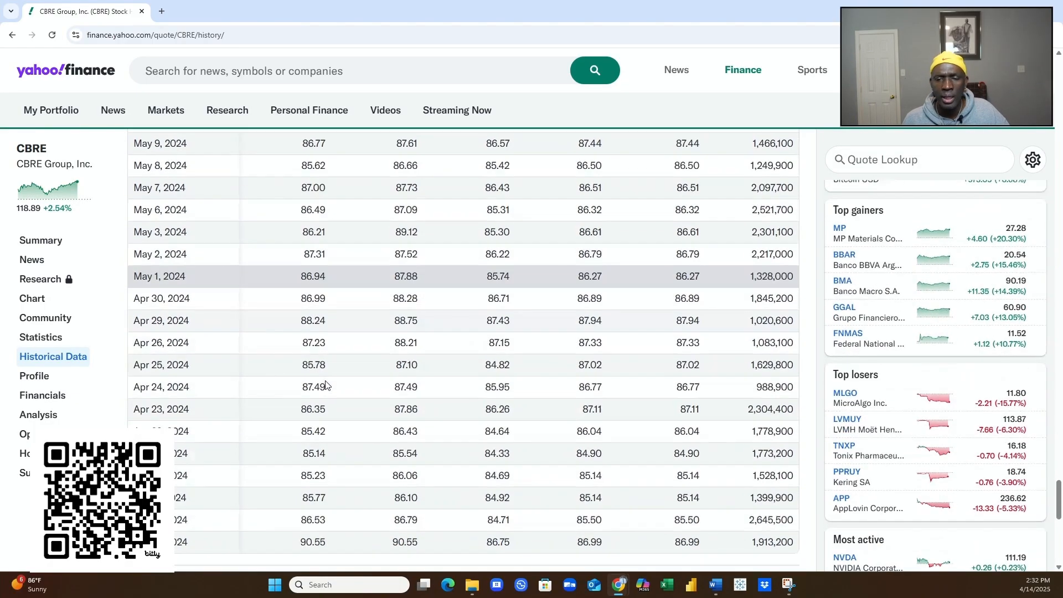
scroll(325, 385, down, 5)
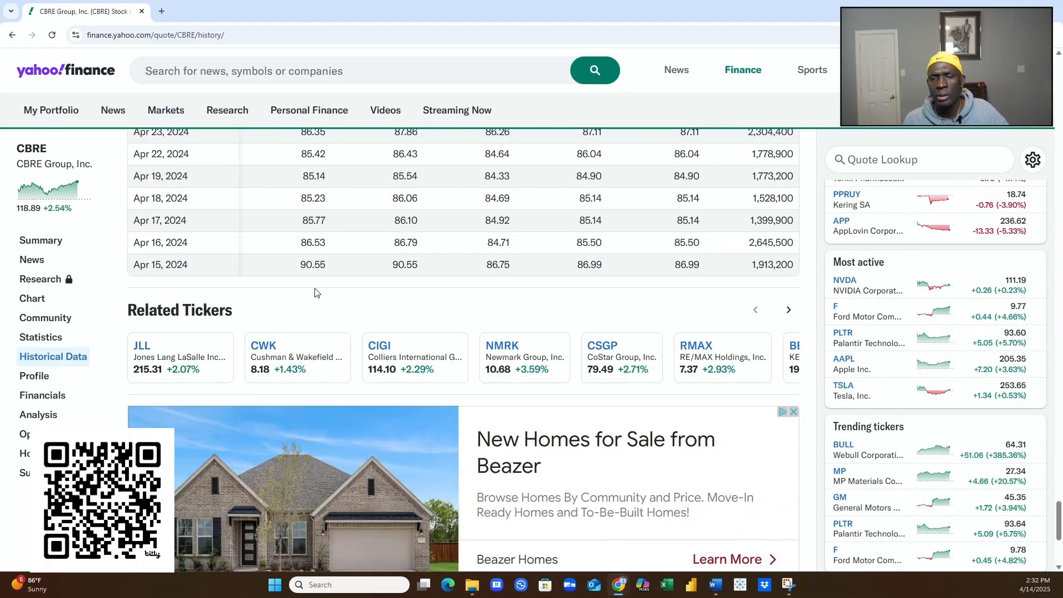
scroll(316, 292, up, 20)
scroll(314, 280, up, 20)
scroll(312, 288, up, 20)
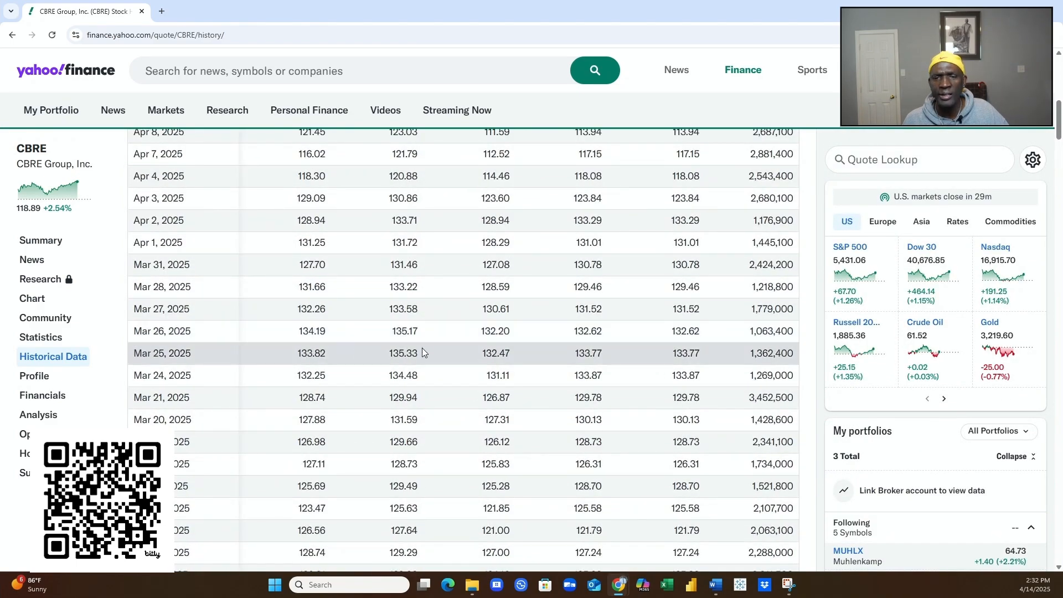
scroll(422, 352, up, 8)
scroll(372, 356, down, 3)
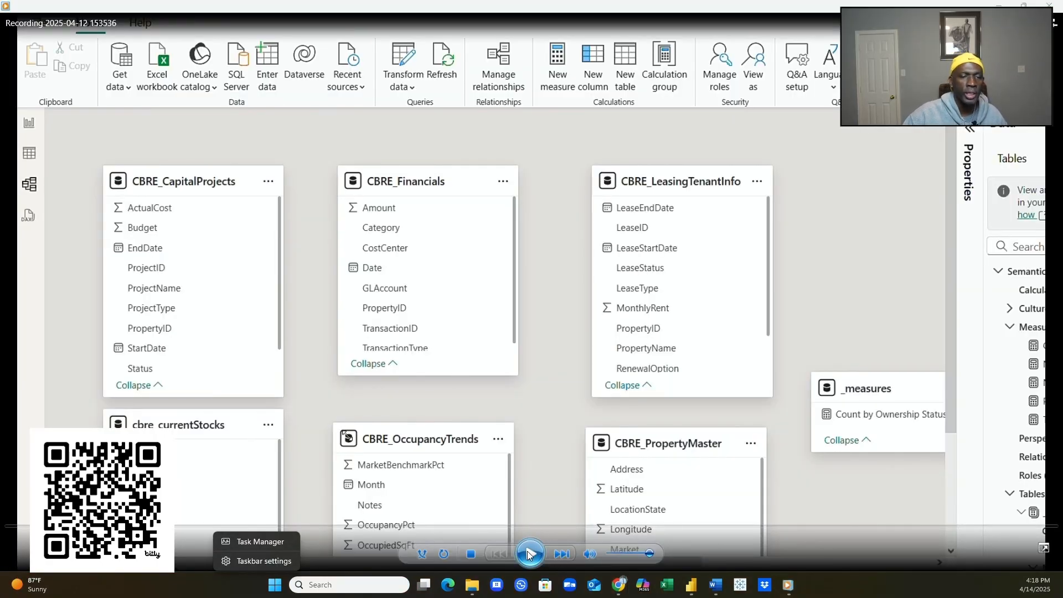
- Start playback of the Power BI model-building walkthrough
click(531, 552)
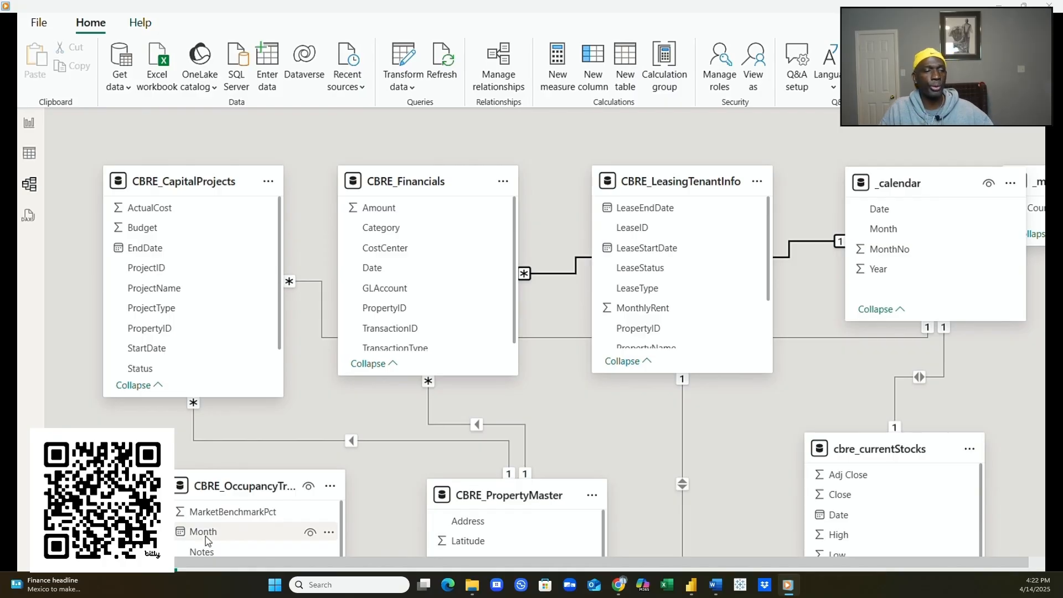
- View the _calendar table's DAX formula and rows, then the CBRE_OccupancyTrends rows
click(25, 155)
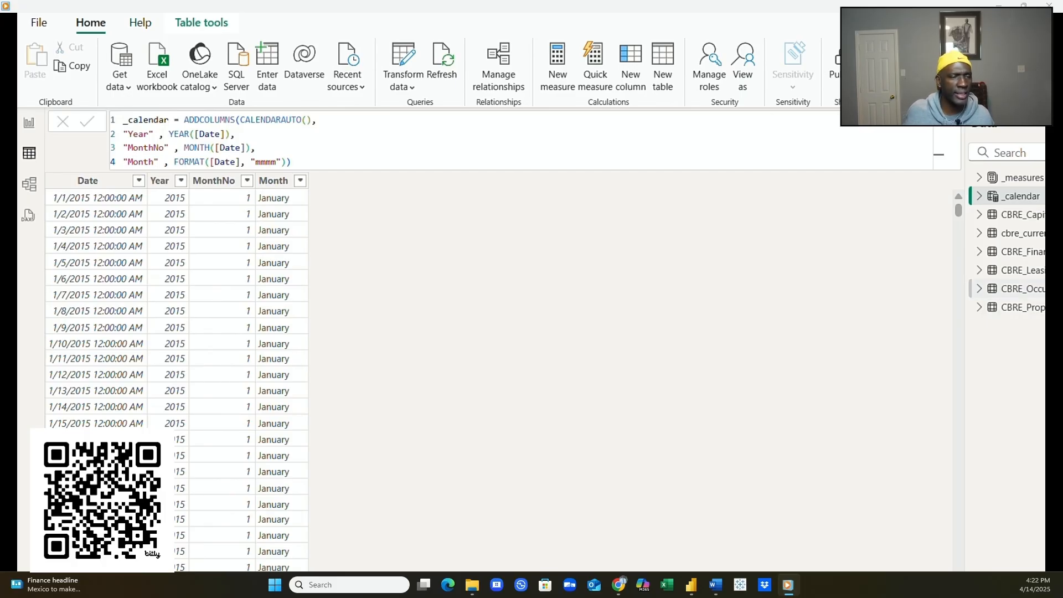
click(1018, 288)
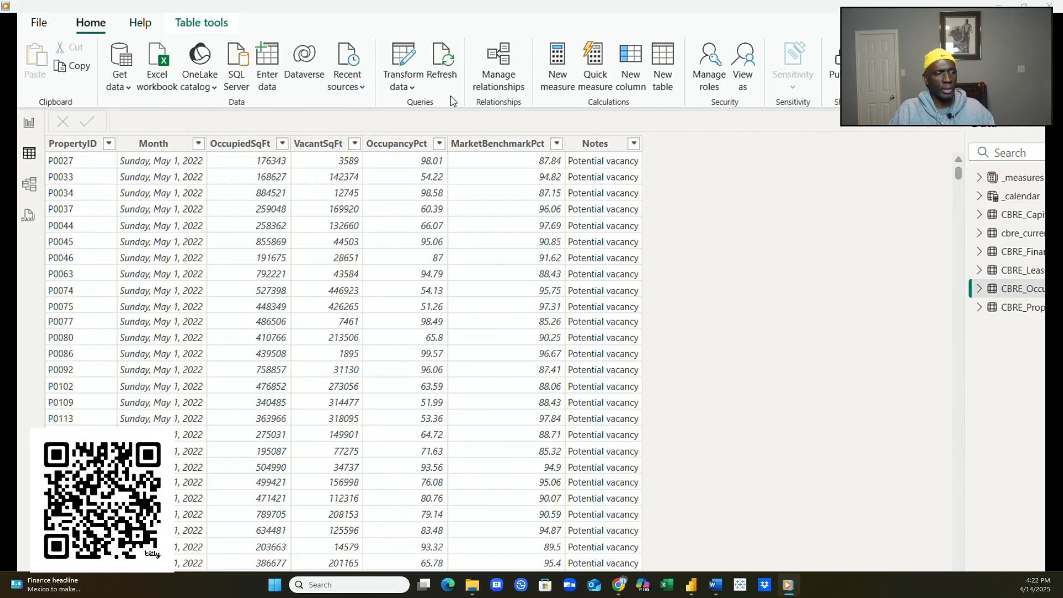
- In Power Query Editor, rename CBRE_OccupancyTrends' Month column to Date
click(417, 91)
click(430, 113)
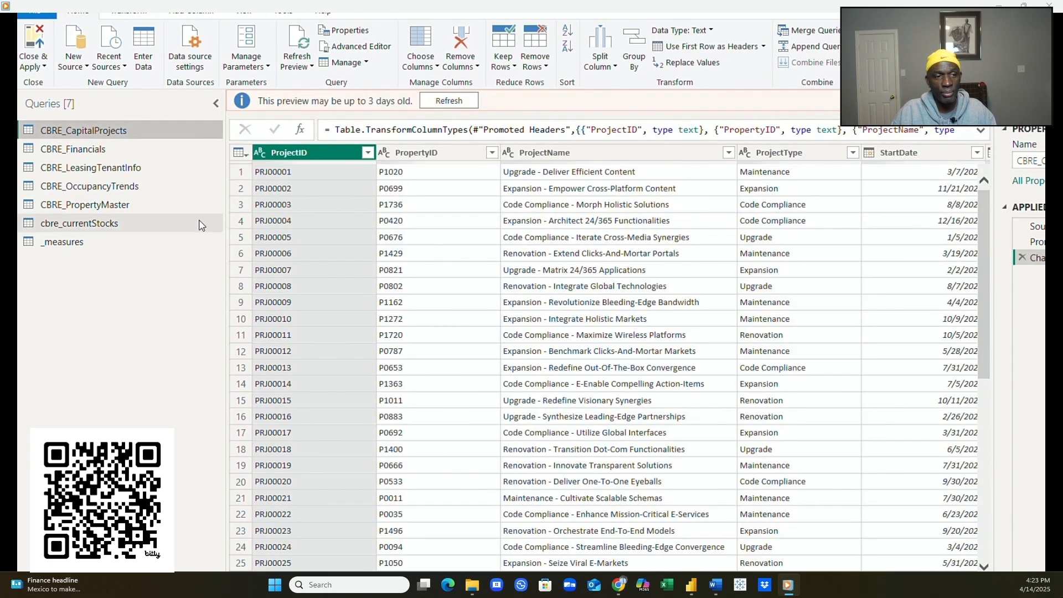
click(122, 187)
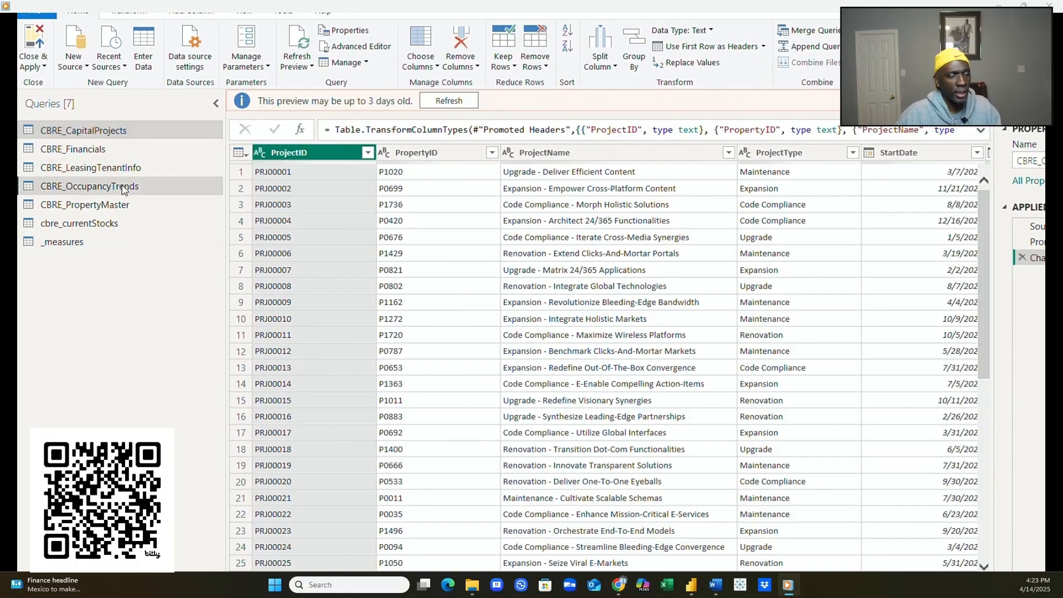
double_click(431, 151)
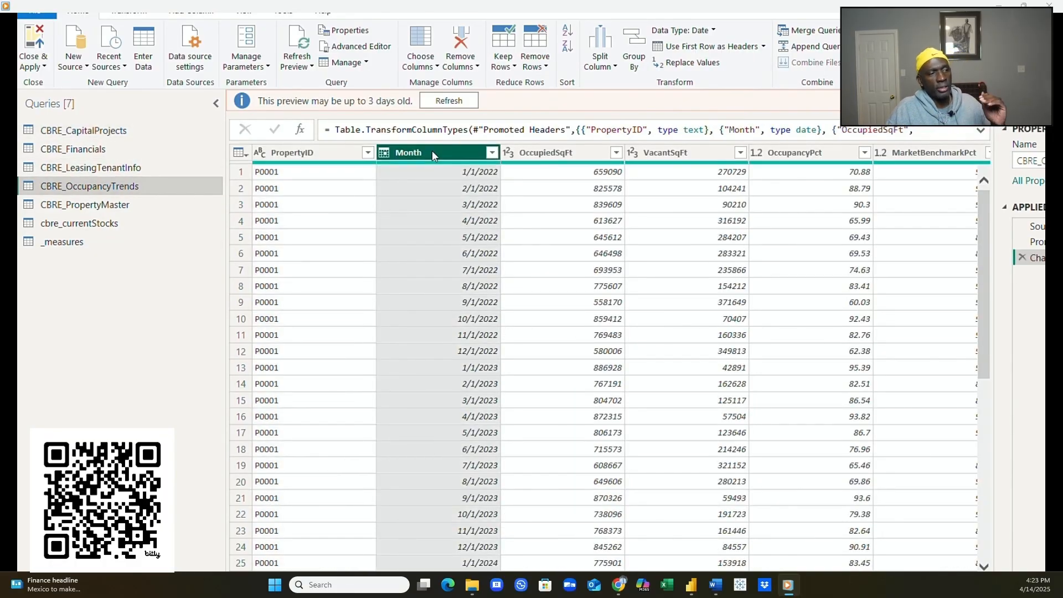
text(Date)
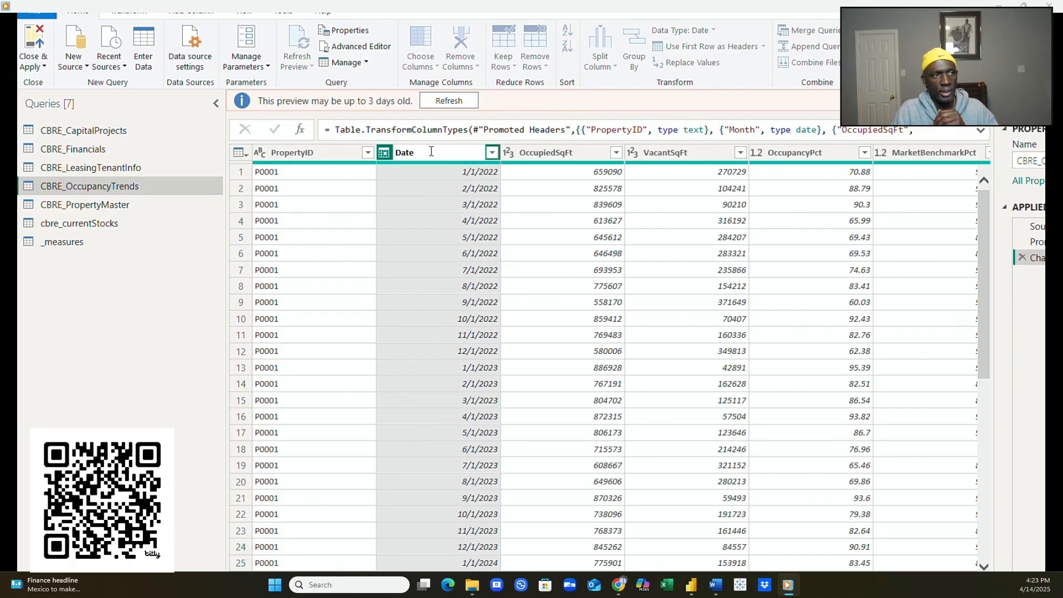
key(Return)
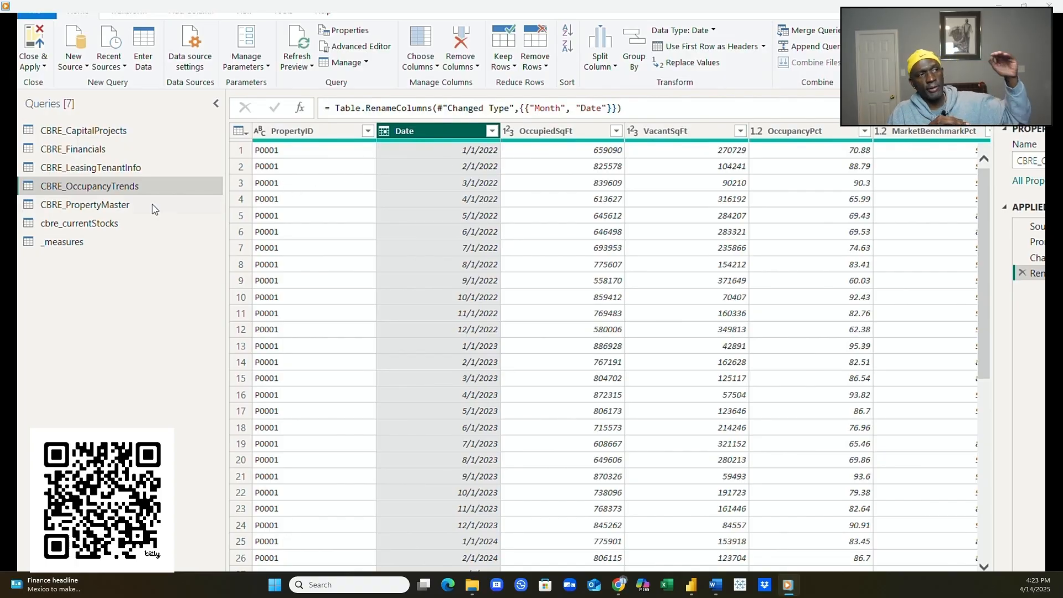
- Display CBRE_CapitalProjects' project dates and budgets
click(95, 132)
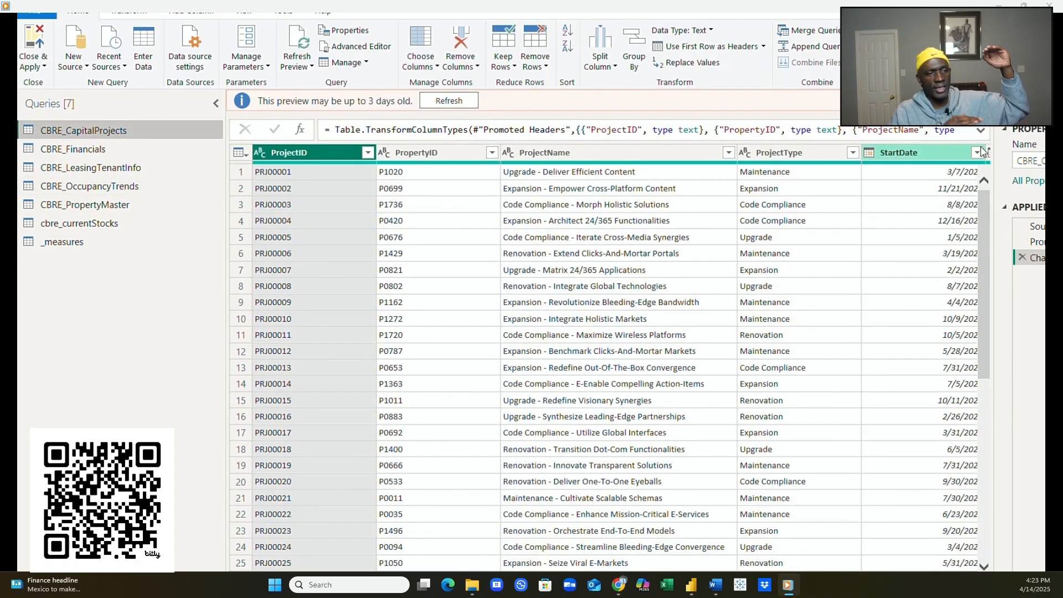
scroll(608, 359, right, 5)
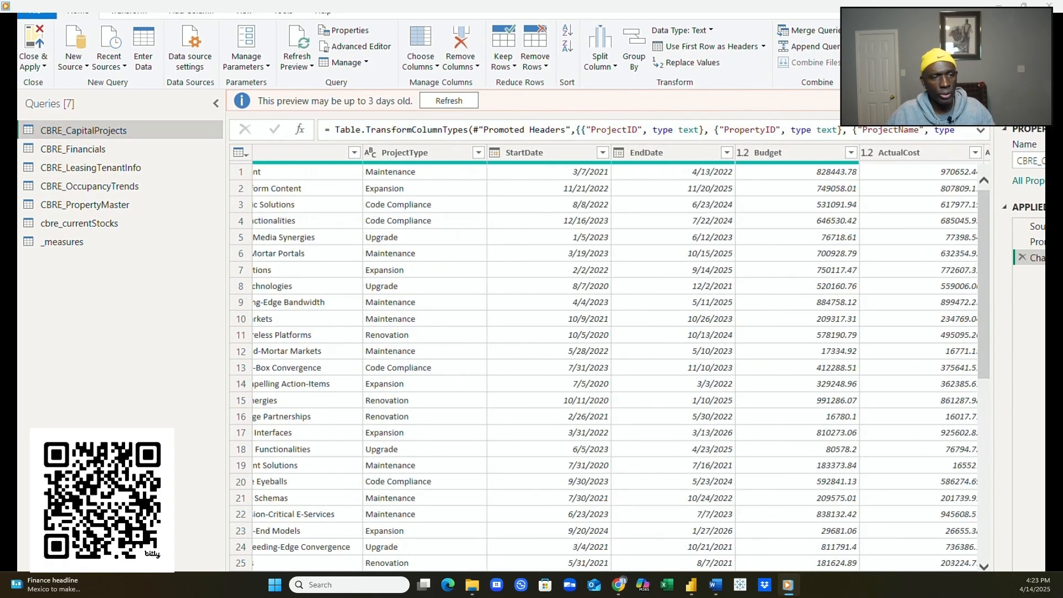
scroll(609, 360, right, 1)
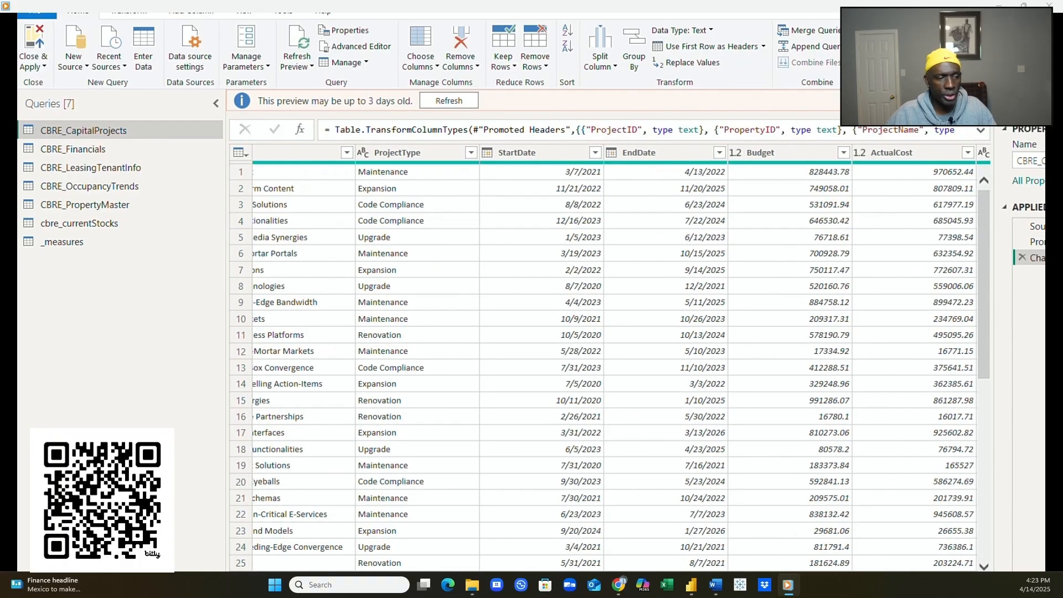
- Check the data type of CBRE_Financials' Date column
scroll(609, 360, right, 3)
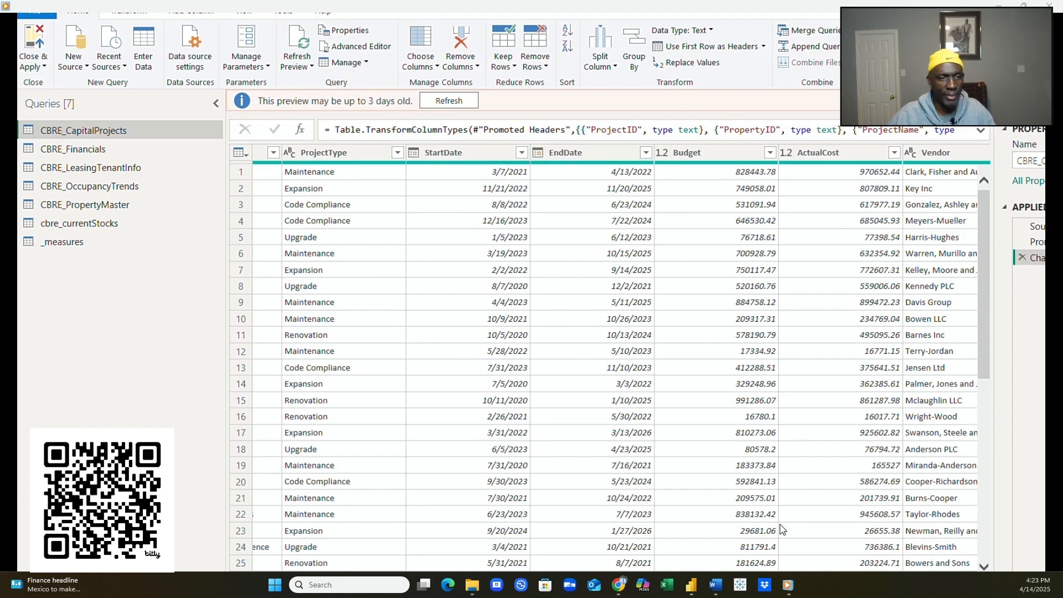
scroll(609, 359, right, 6)
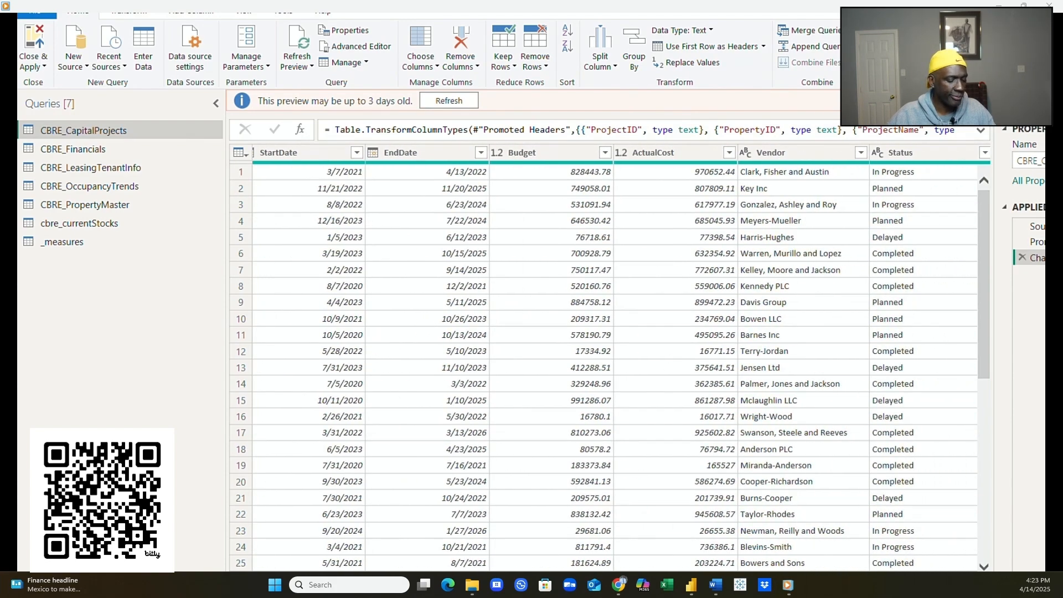
click(77, 151)
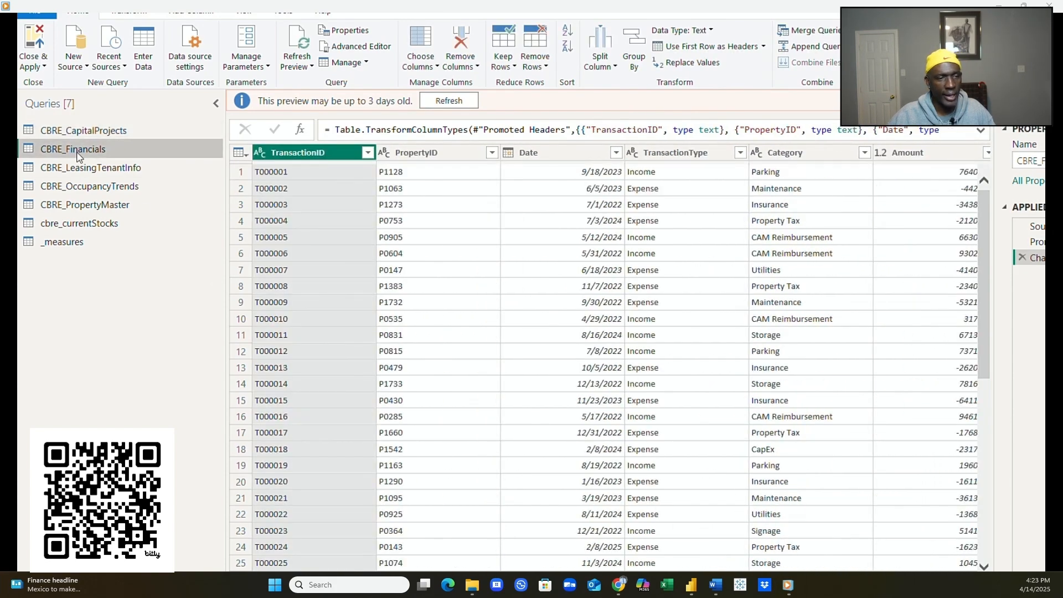
click(540, 151)
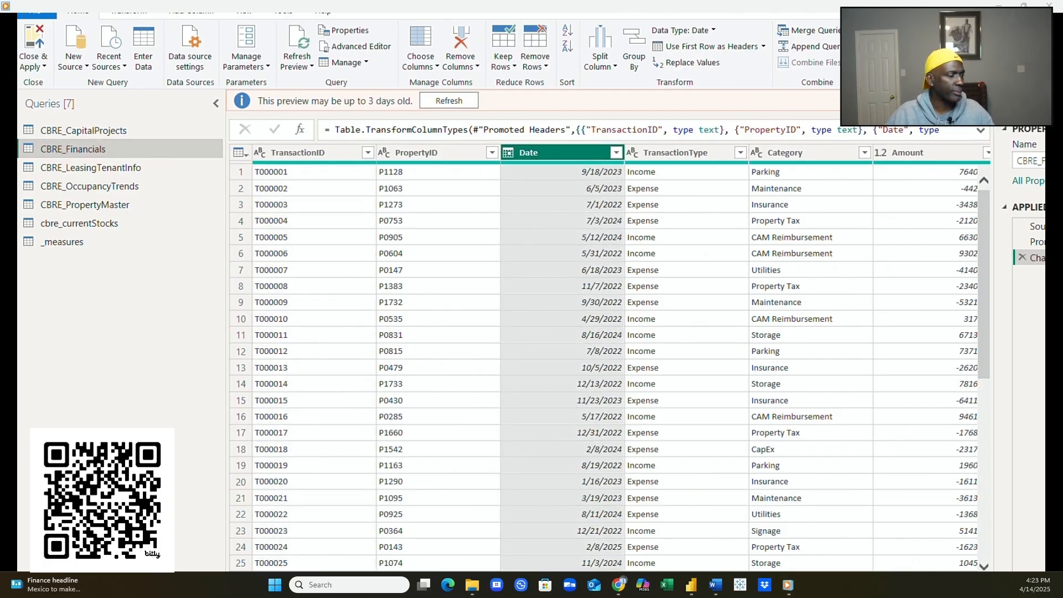
scroll(609, 360, right, 6)
scroll(609, 360, right, 5)
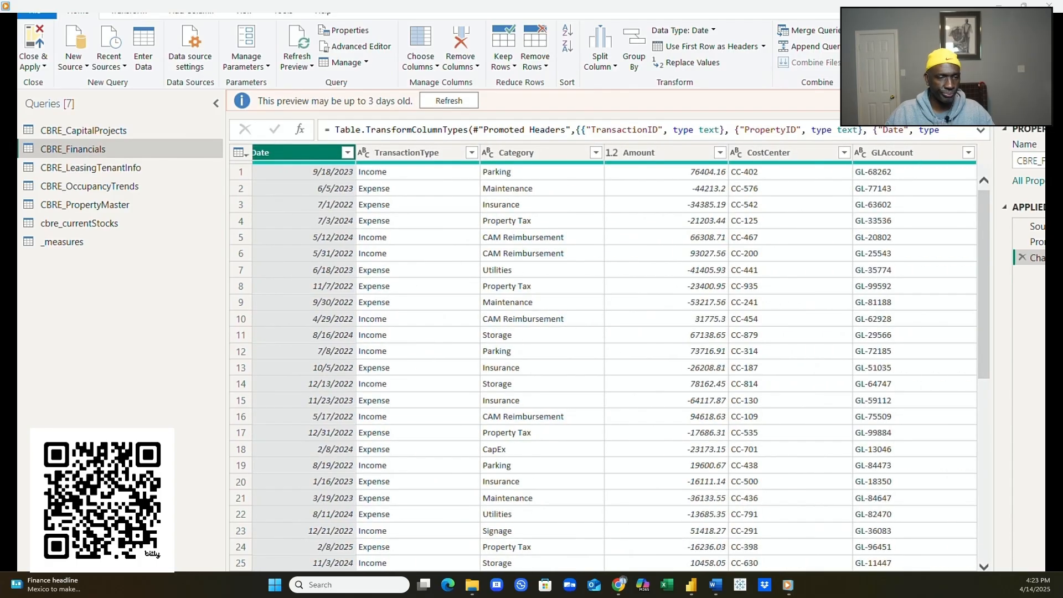
- Check the LeaseStartDate and LeaseEndDate data types in CBRE_LeasingTenantInfo
click(103, 167)
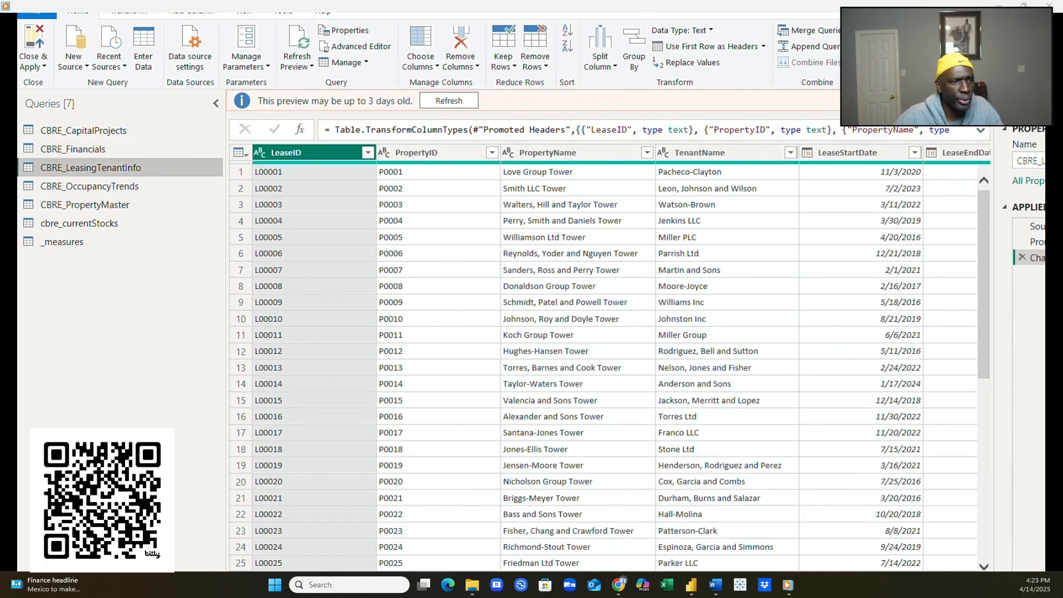
scroll(593, 379, right, 8)
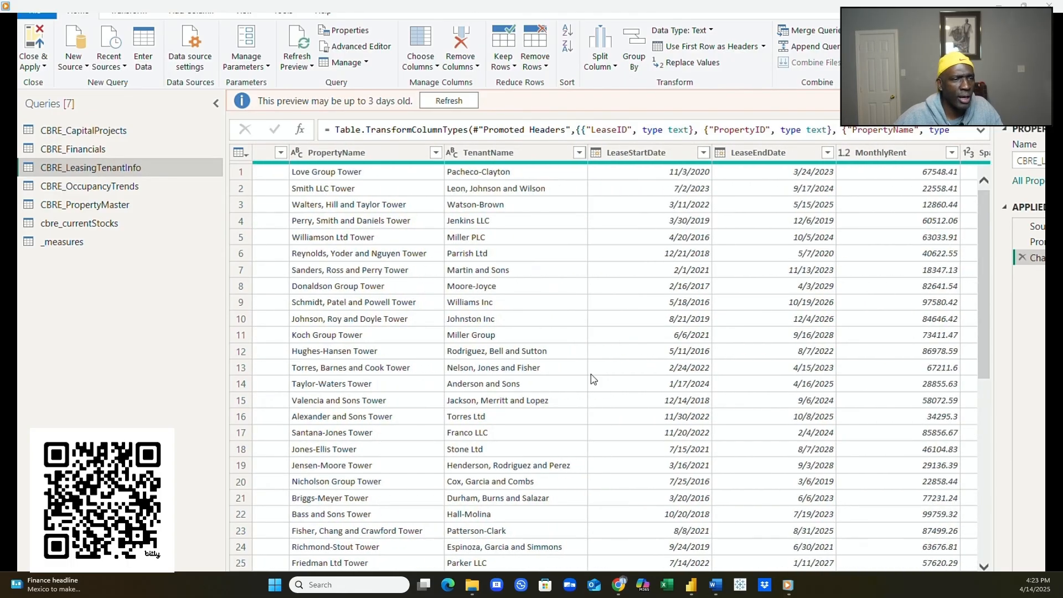
click(636, 153)
click(772, 148)
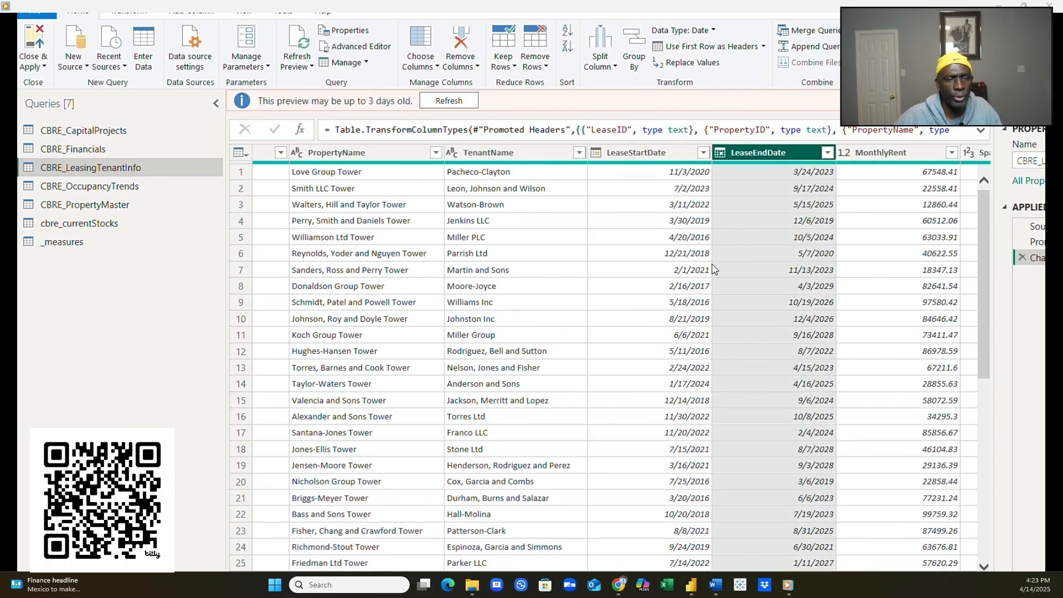
scroll(714, 269, right, 12)
scroll(615, 357, right, 4)
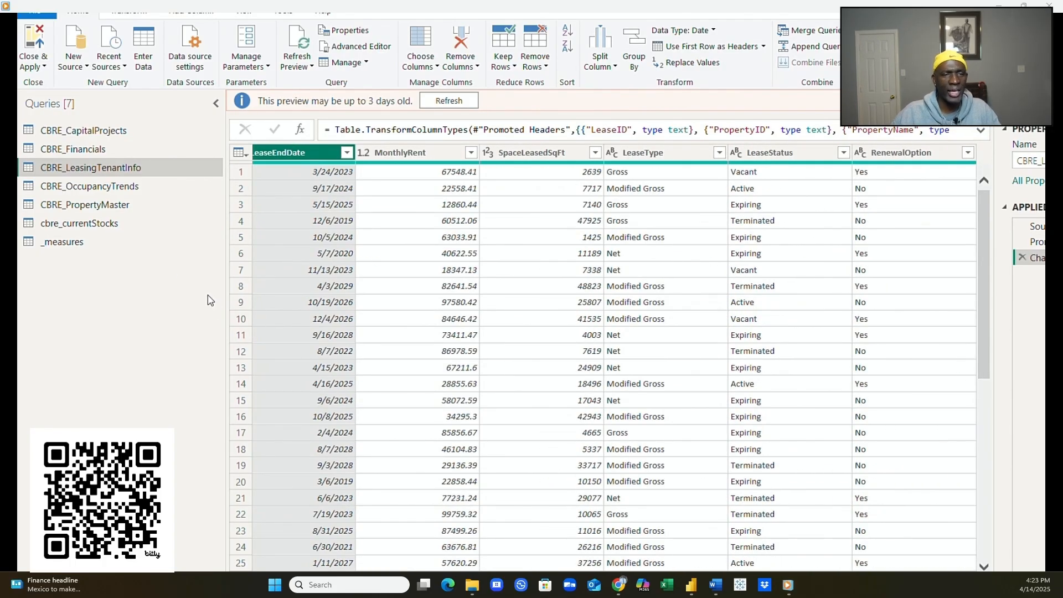
- Check the data type of CBRE_OccupancyTrends' renamed Date column
click(84, 186)
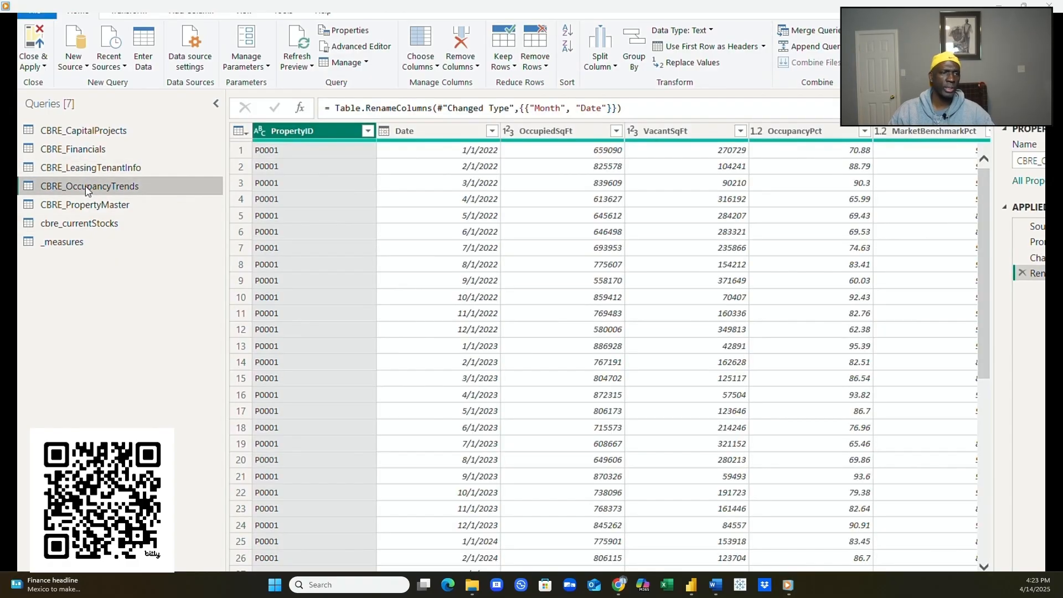
click(399, 133)
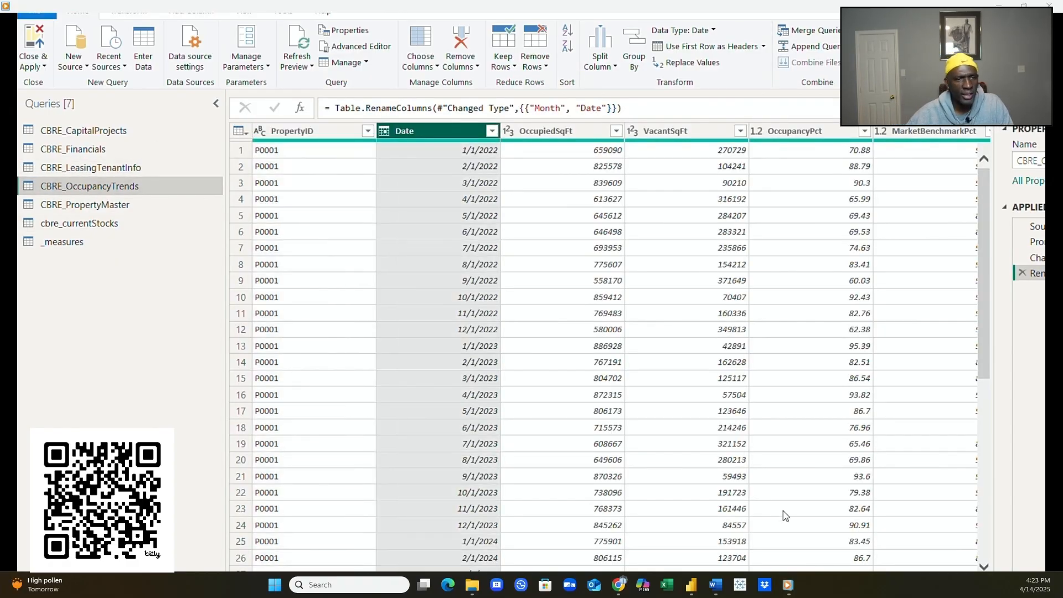
scroll(614, 346, right, 3)
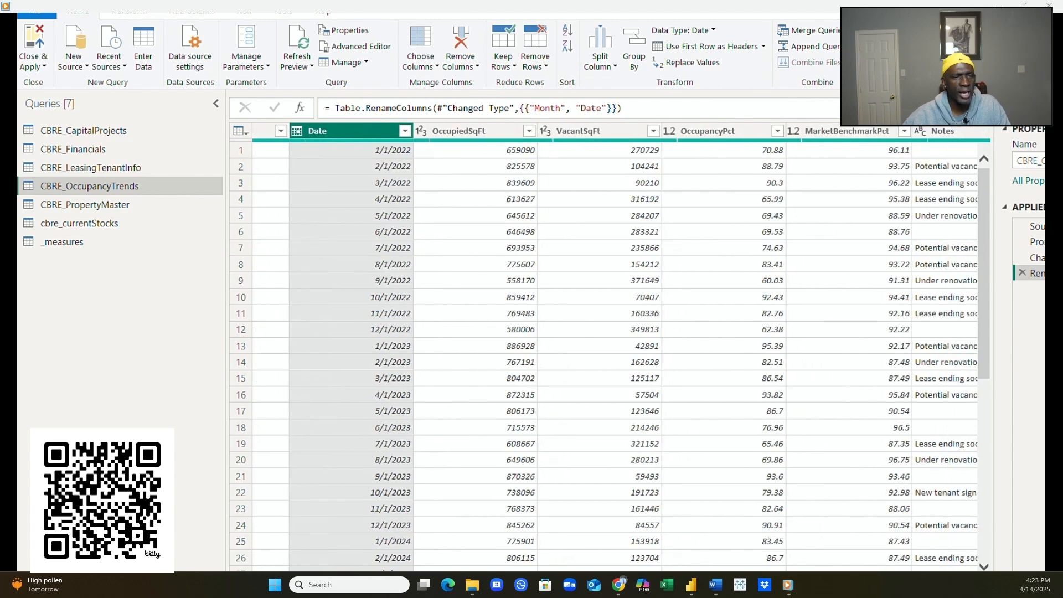
- Review CBRE_PropertyMaster's columns, then cbre_currentStocks' daily Open, High, Low, Close values
click(72, 205)
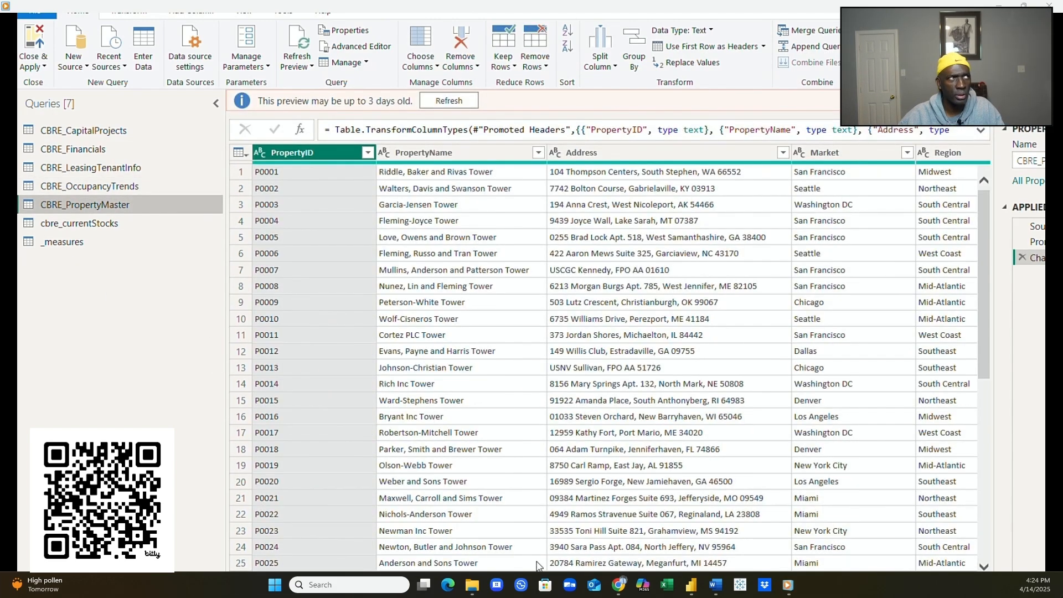
scroll(608, 360, right, 5)
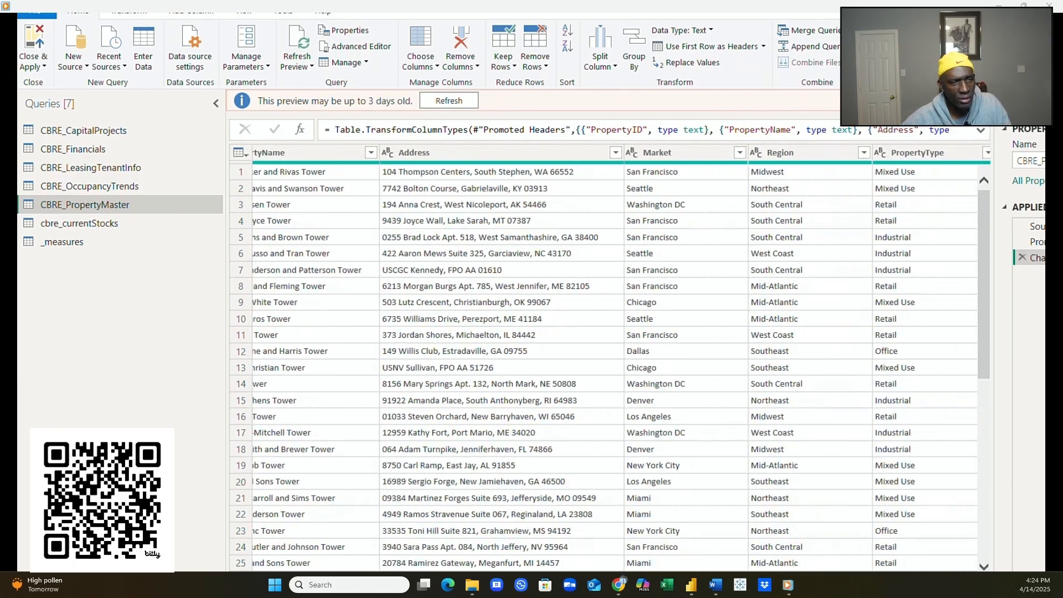
scroll(609, 359, right, 10)
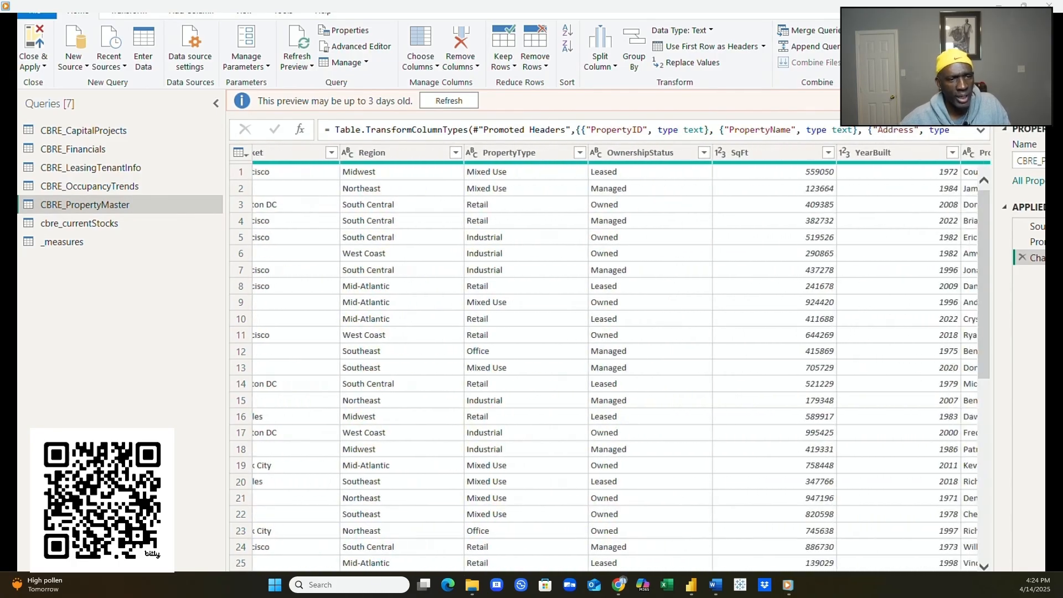
scroll(609, 359, right, 5)
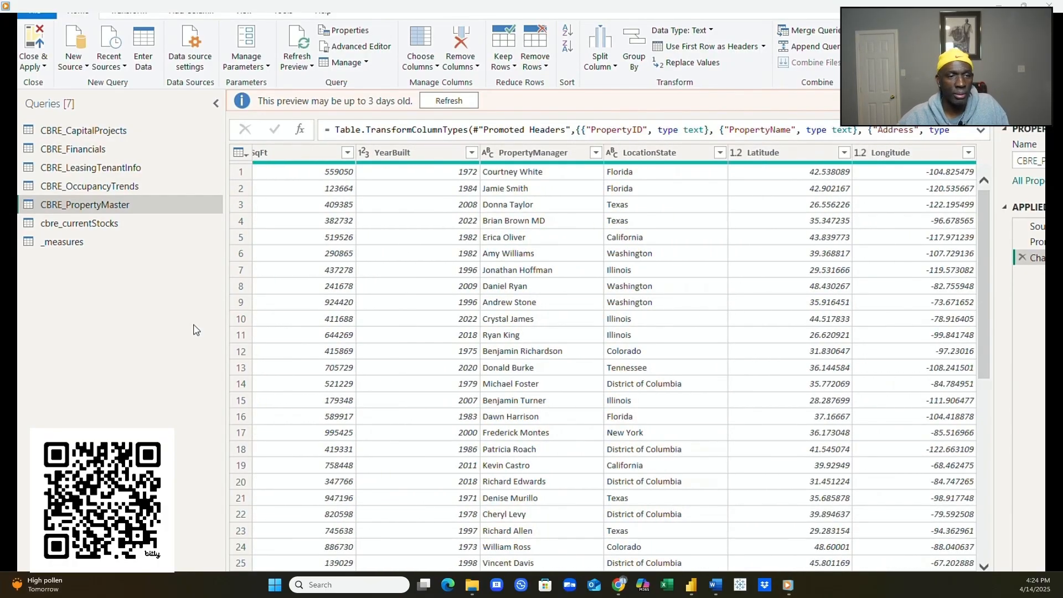
click(105, 225)
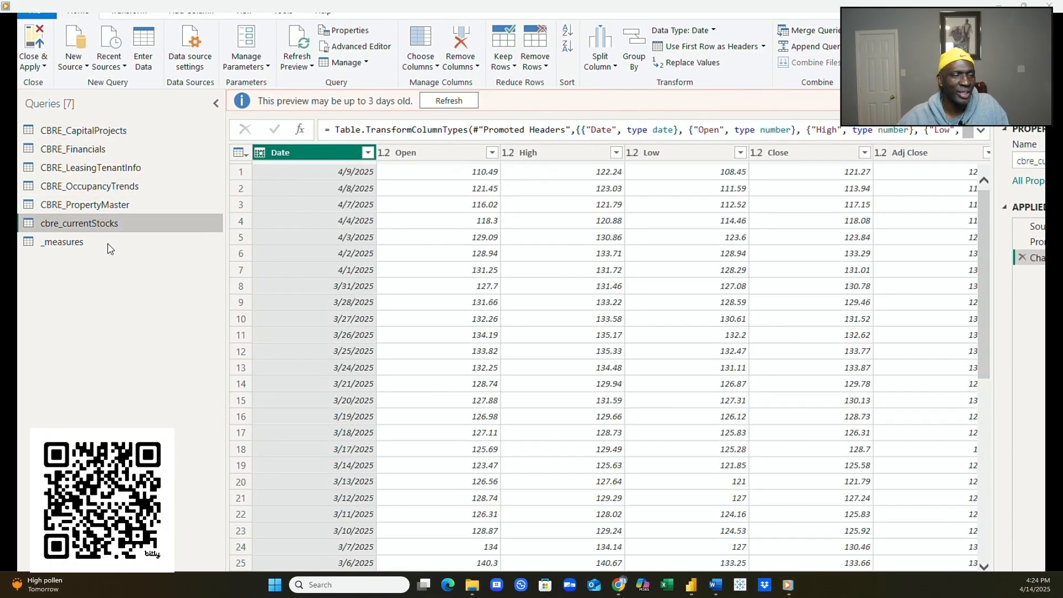
scroll(609, 360, right, 3)
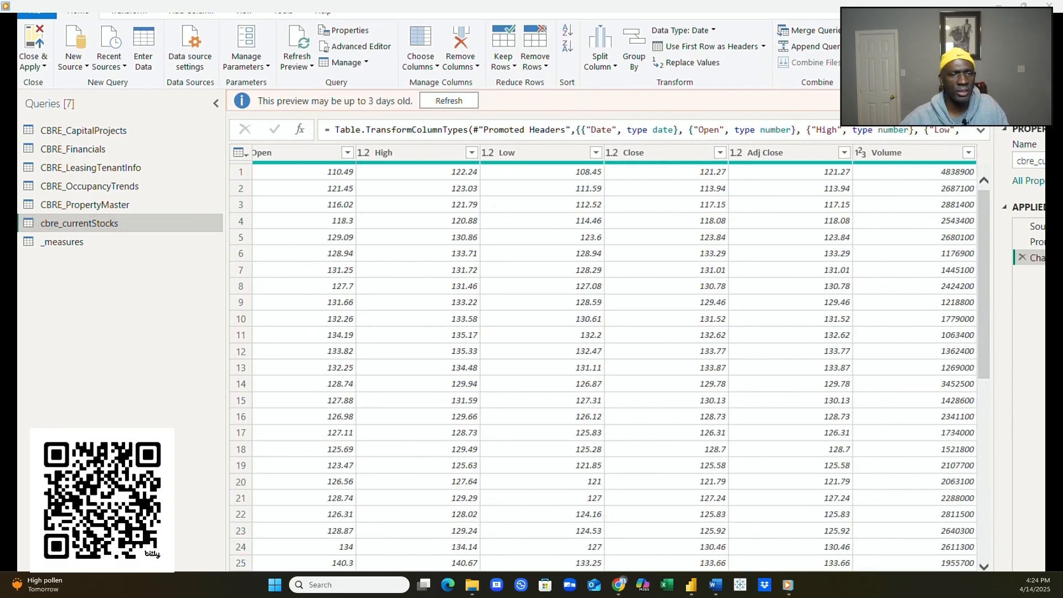
- Select the _measures query, then close Power Query Editor and apply changes
click(62, 242)
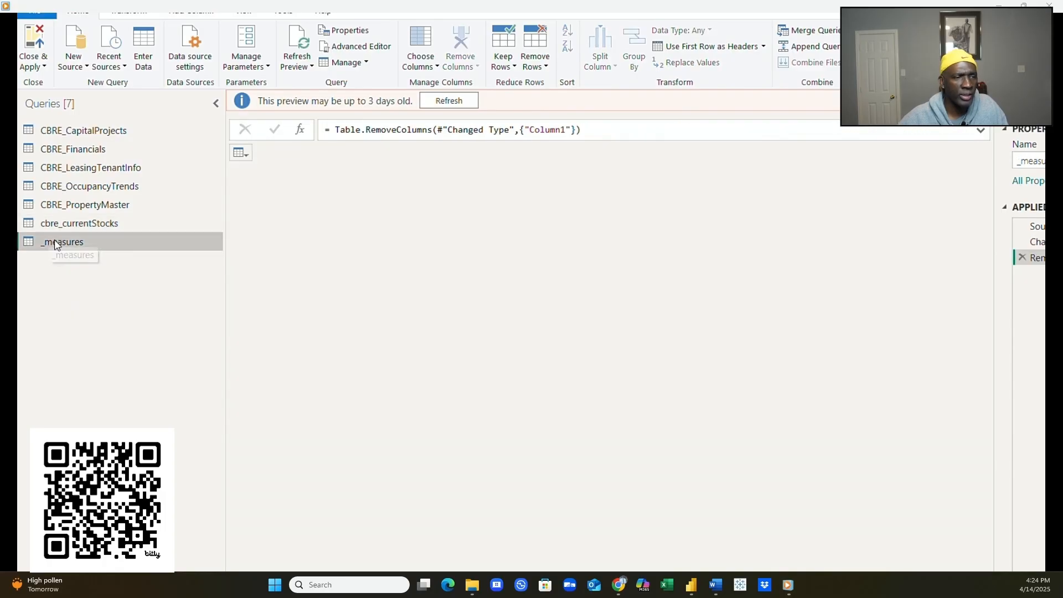
click(45, 67)
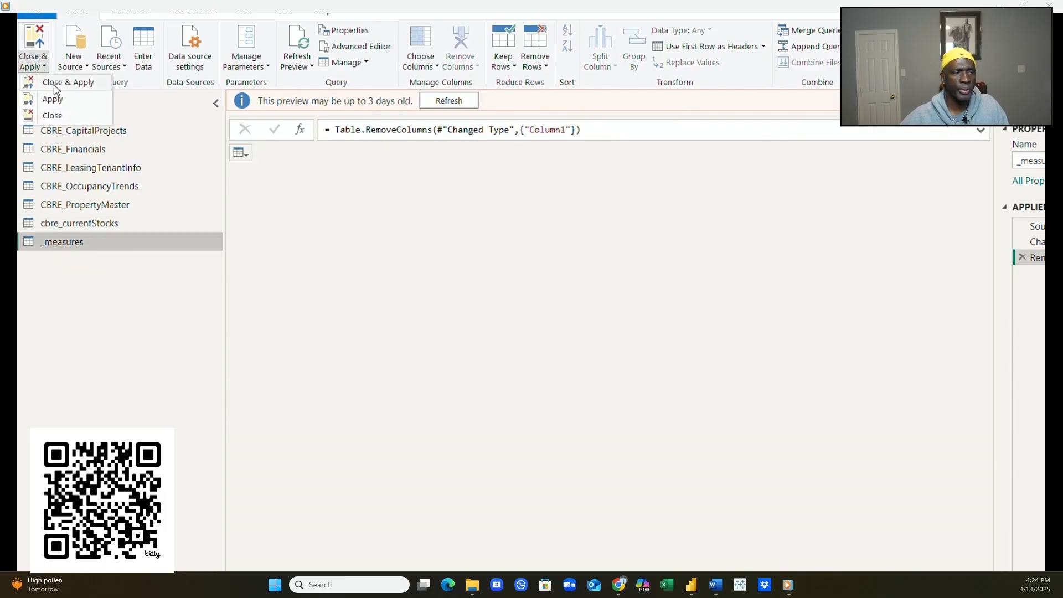
click(52, 82)
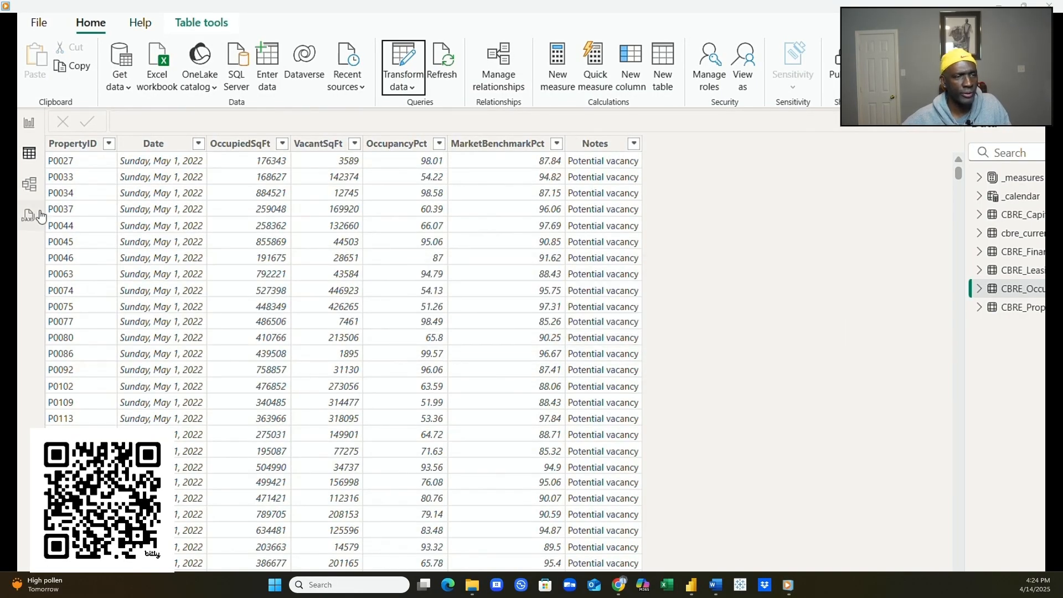
- In Model view, move PropertyMaster, then cbre_currentStocks and CBRE_LeasingTenantInfo lower down
click(29, 186)
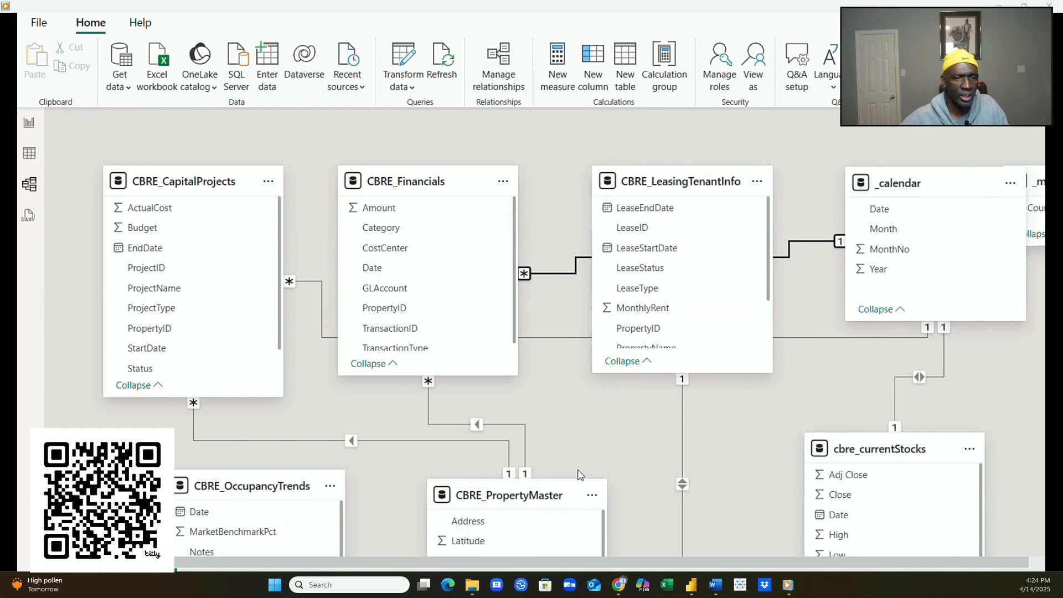
drag(518, 491, 512, 362)
scroll(608, 393, up, 5)
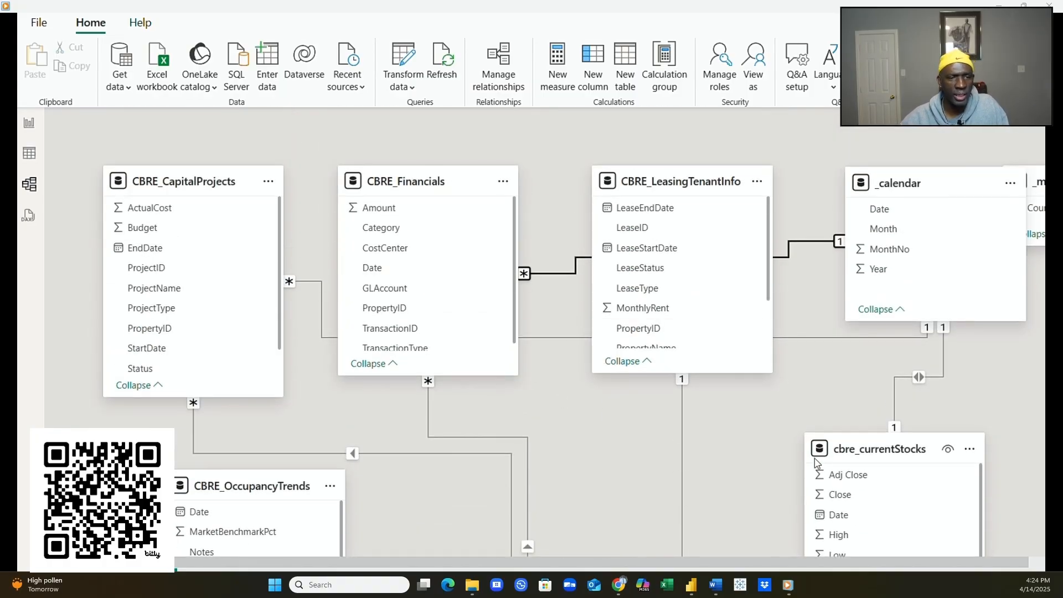
drag(850, 445, 931, 461)
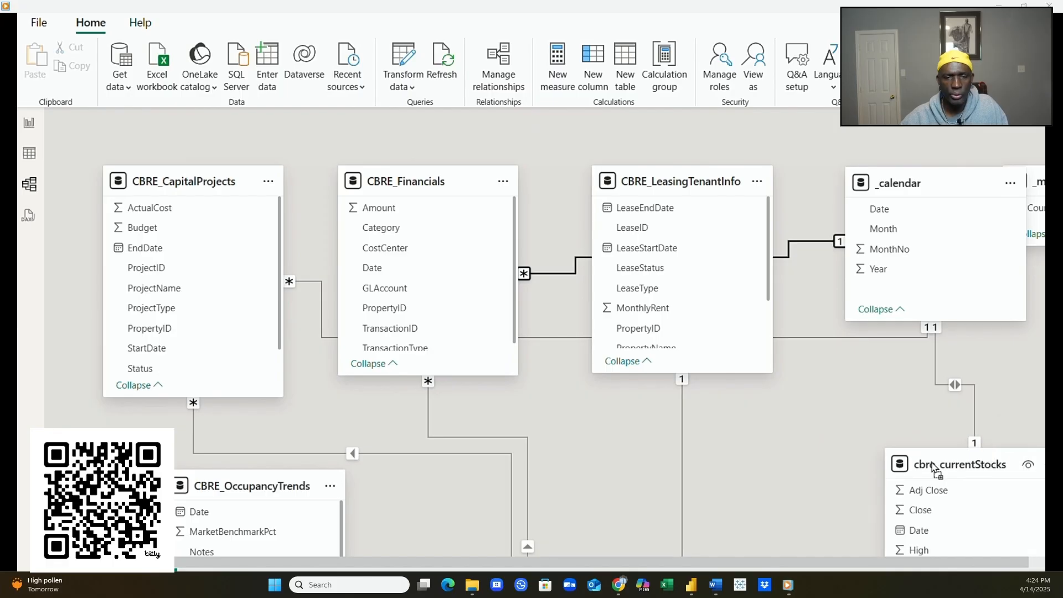
drag(672, 177, 713, 378)
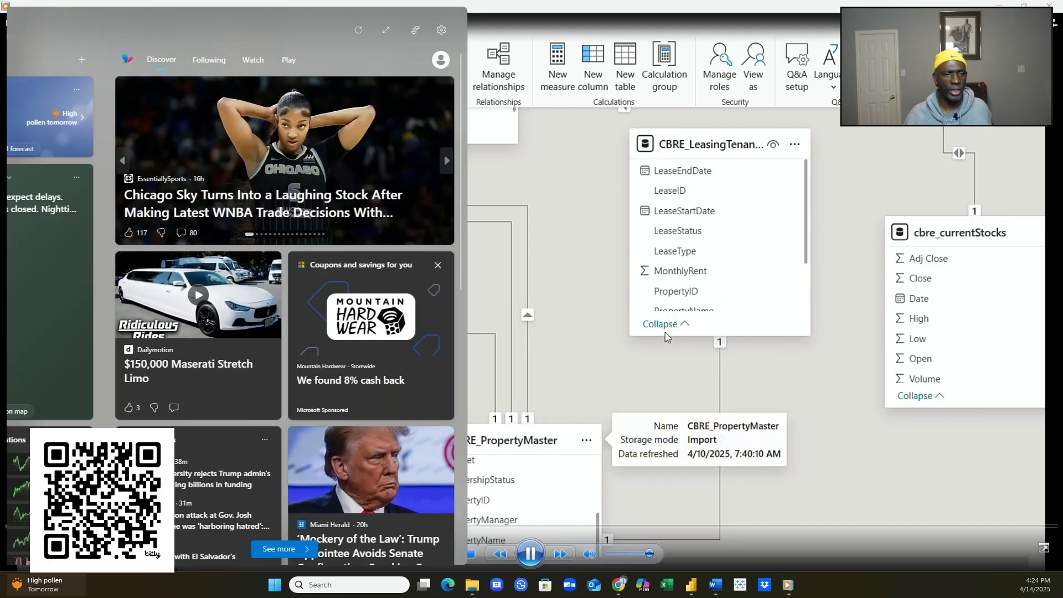
- Pair _calendar Date with LeaseStartDate in a New relationship dialog flagging ambiguous paths
mouse_move(44, 584)
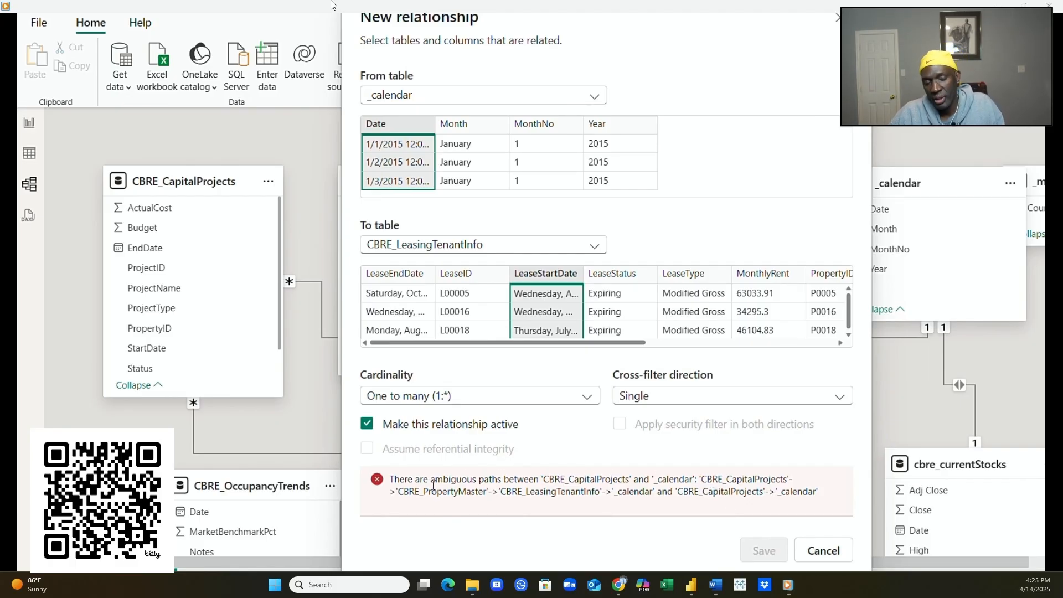
- Cancel the _calendar–LeaseStartDate relationship and scroll over the model's existing links
click(822, 550)
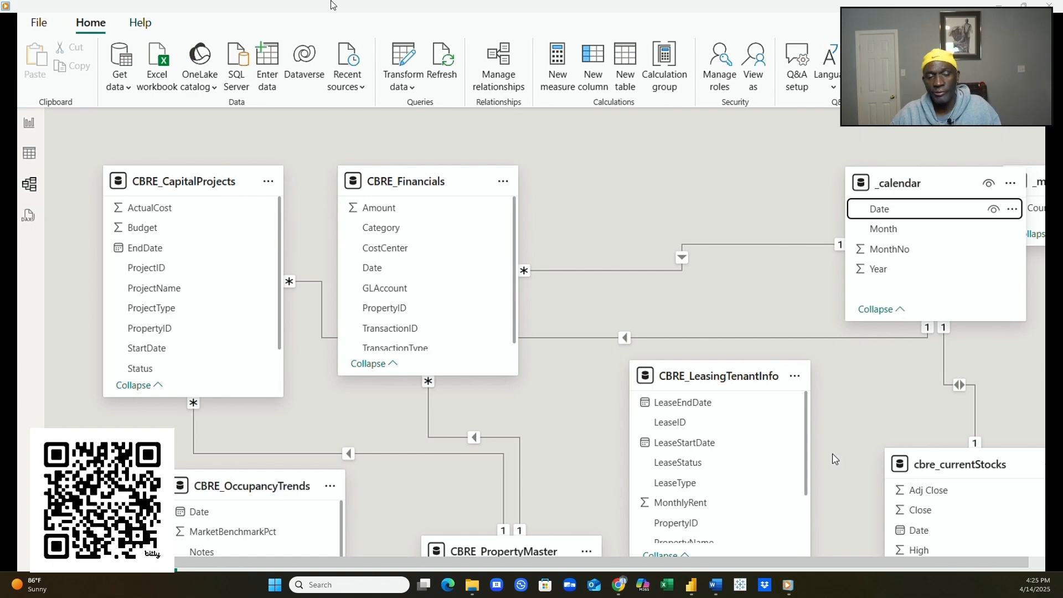
scroll(782, 481, down, 3)
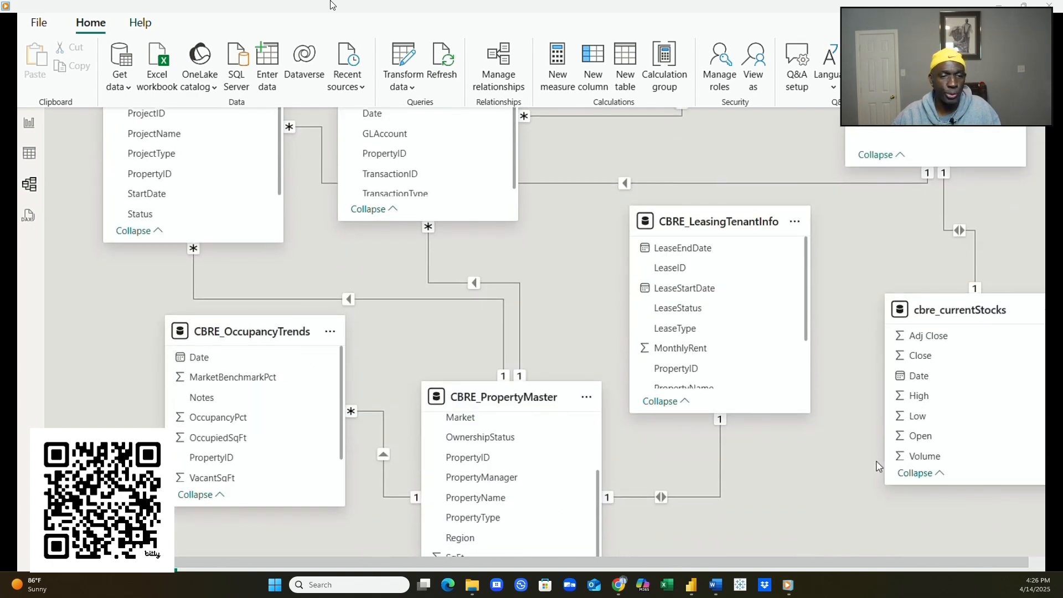
scroll(873, 463, down, 2)
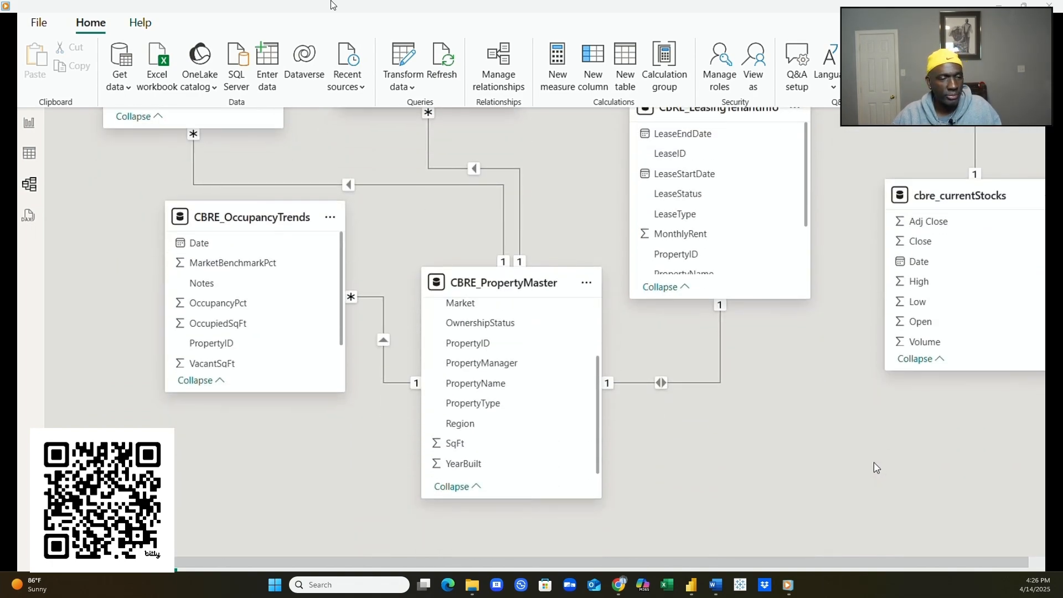
scroll(876, 465, up, 3)
scroll(878, 468, up, 2)
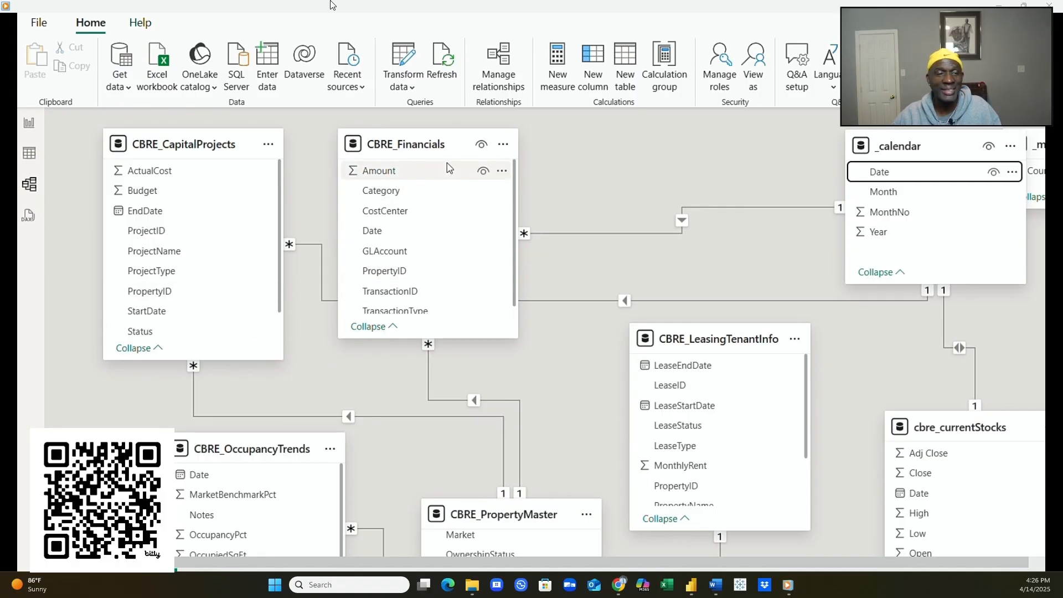
- Move CBRE_Financials right and down into the centre, and nudge CBRE_OccupancyTrends slightly down-left
drag(447, 143, 552, 148)
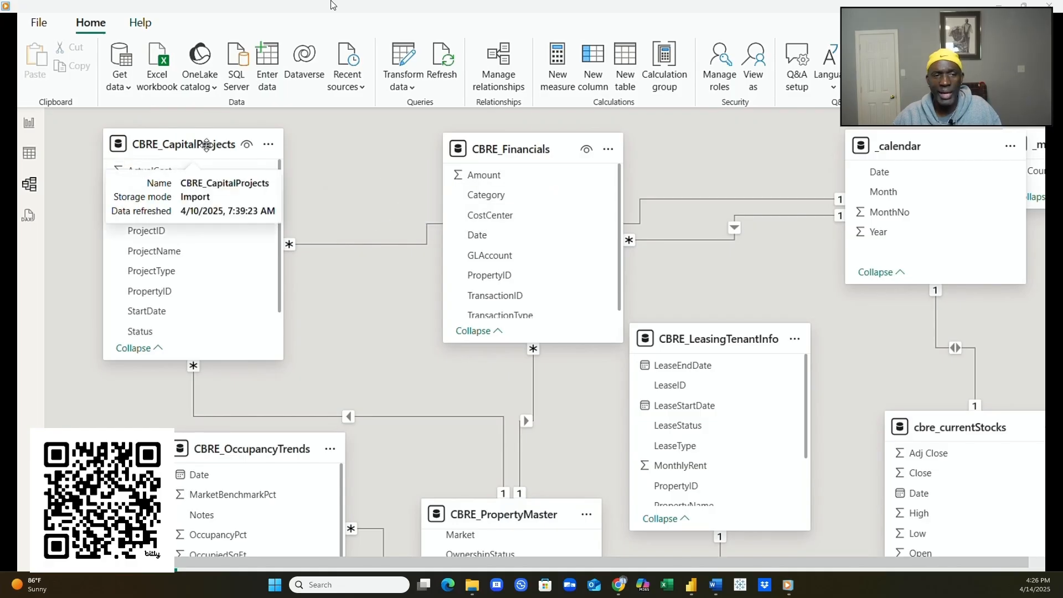
drag(512, 148, 514, 232)
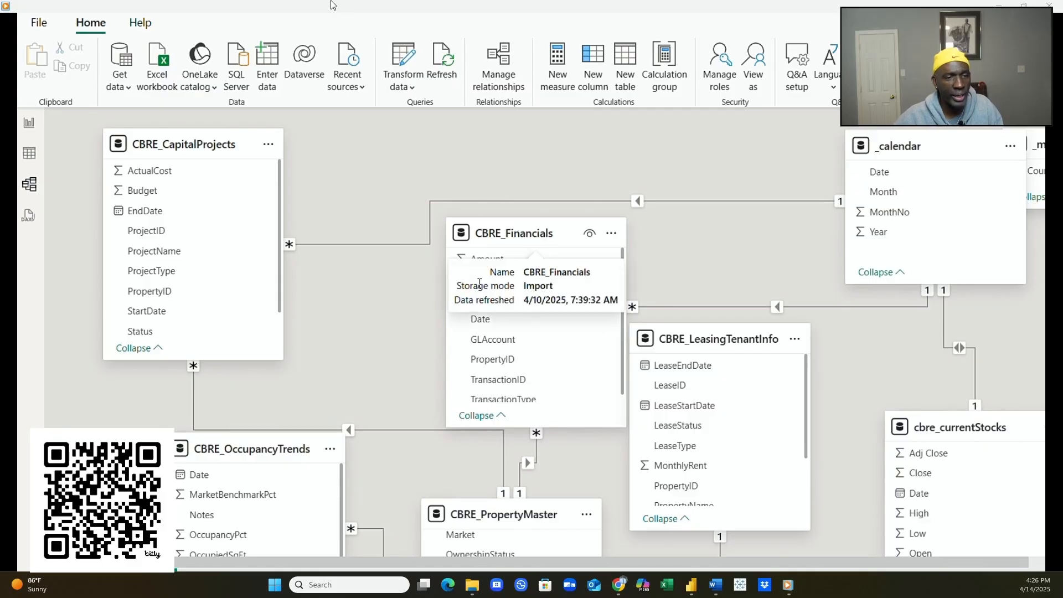
drag(288, 451, 284, 465)
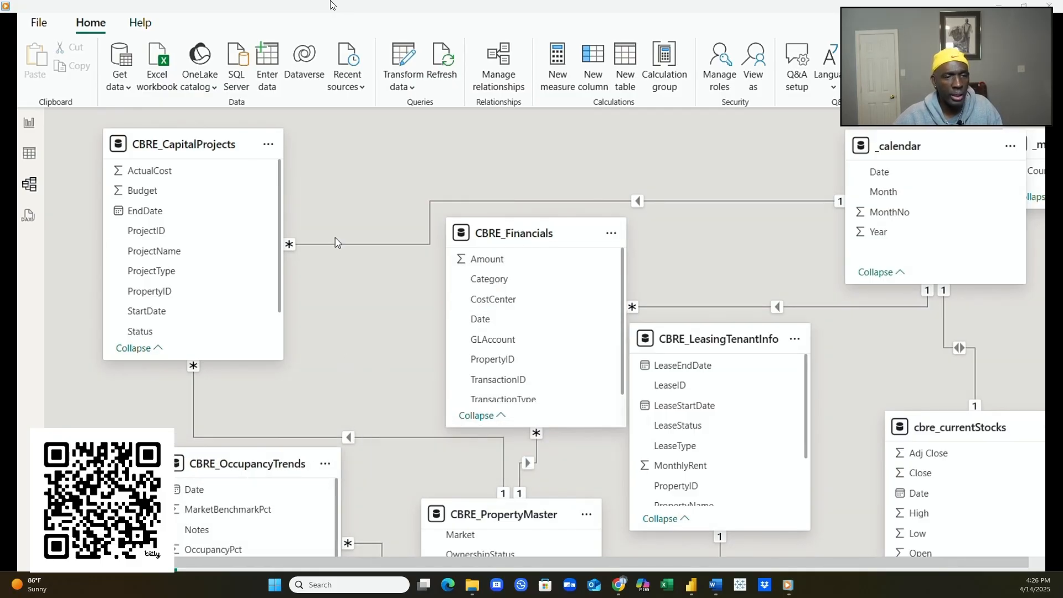
- Select the CapitalProjects–_calendar relationship, then shift the _calendar table a little left
click(423, 244)
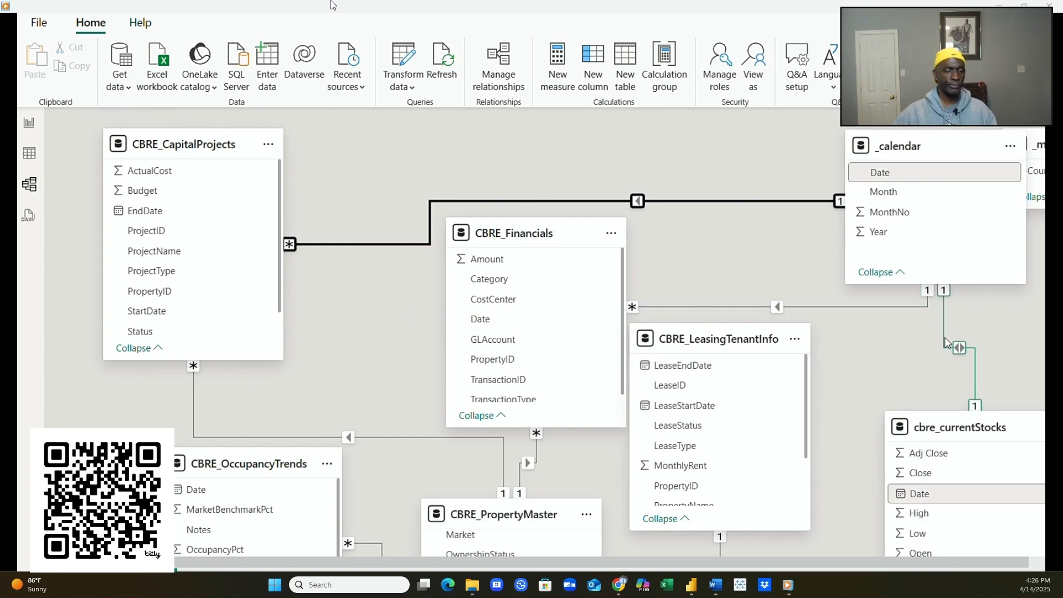
scroll(868, 369, down, 5)
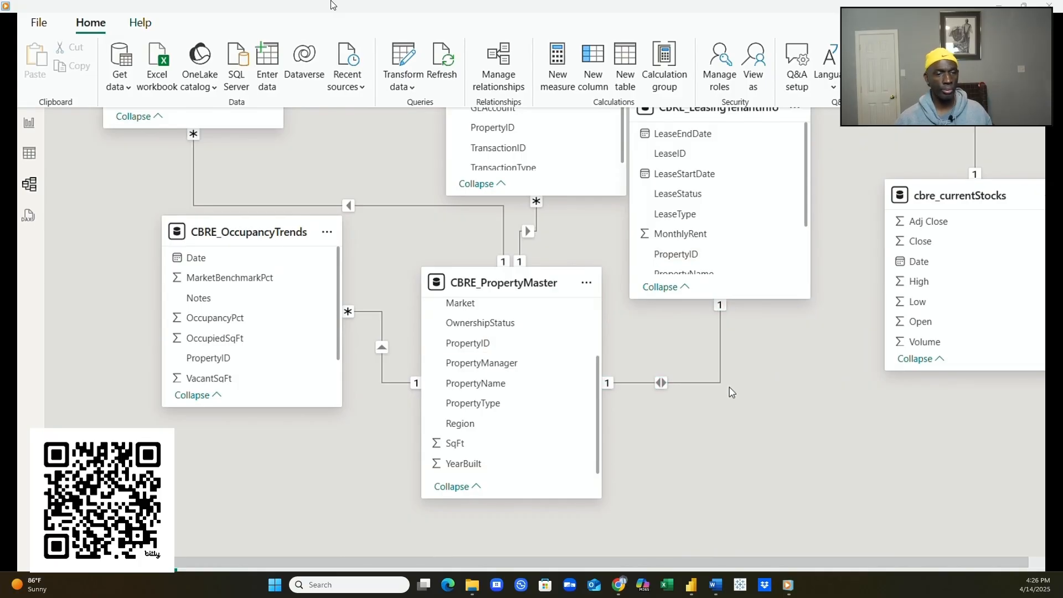
scroll(728, 387, up, 2)
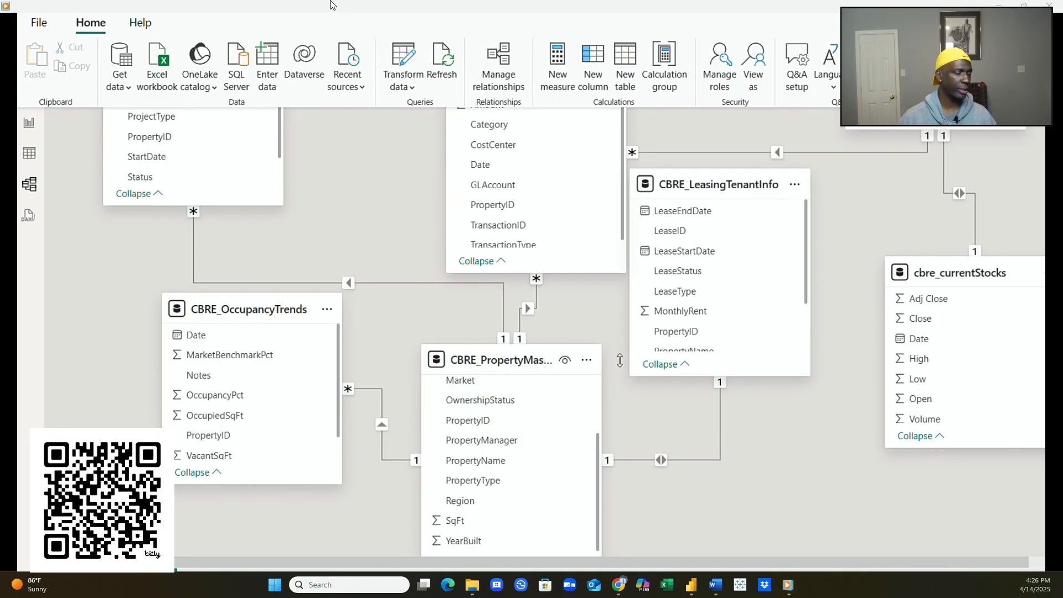
scroll(421, 284, up, 4)
drag(915, 183, 860, 183)
mouse_move(965, 562)
mouse_down()
mouse_move(1043, 562)
mouse_move(982, 562)
mouse_up()
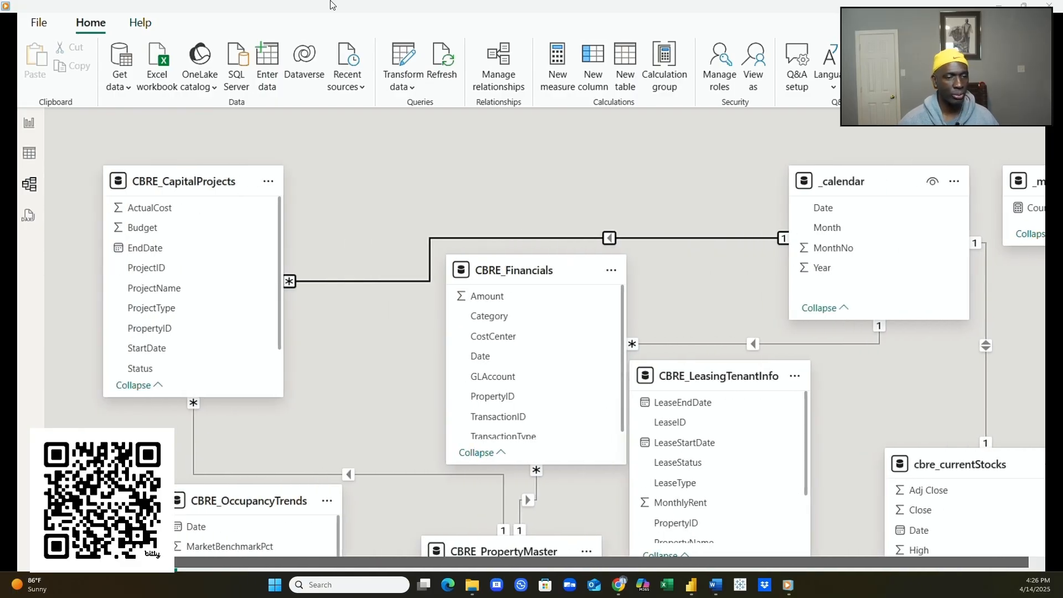
scroll(938, 470, down, 5)
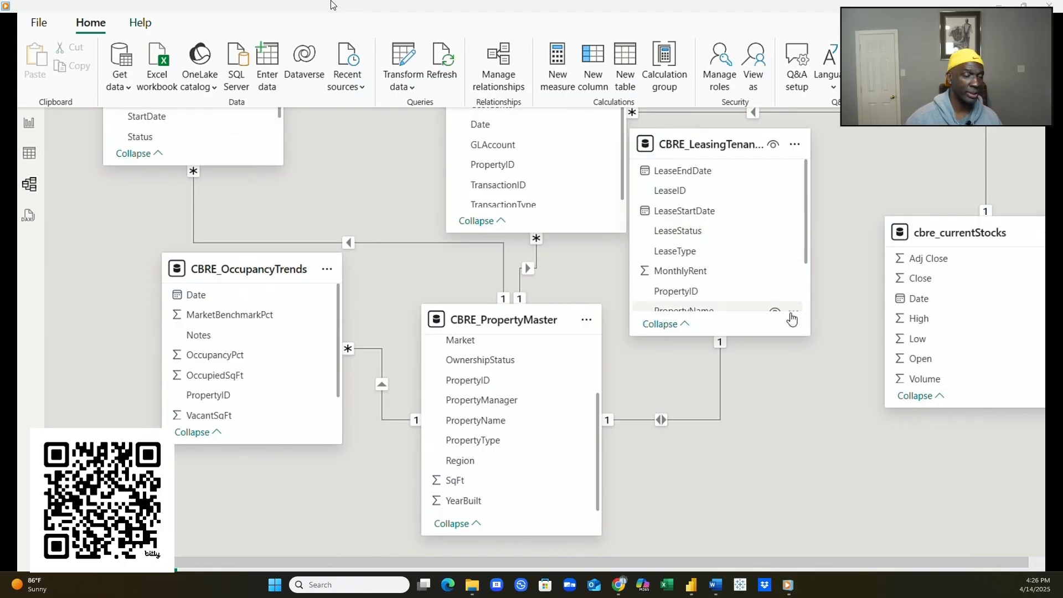
scroll(421, 307, up, 5)
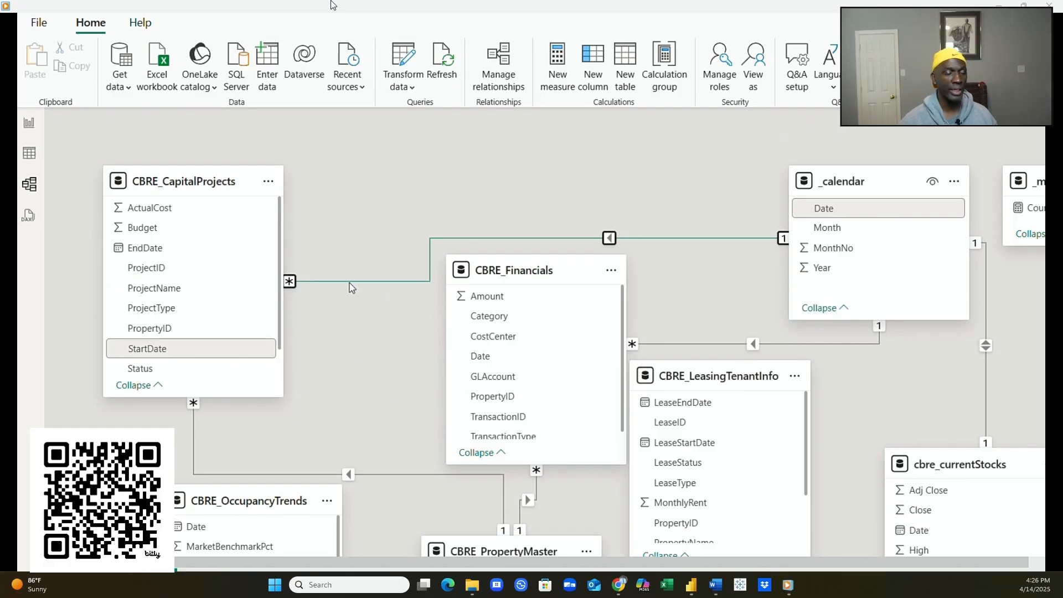
click(387, 282)
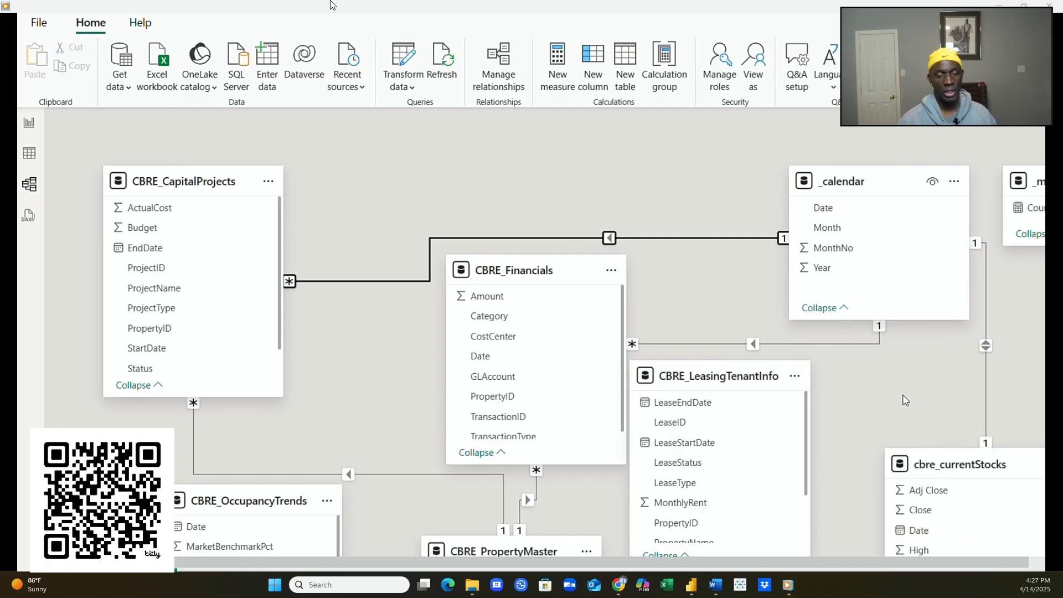
scroll(989, 408, down, 1)
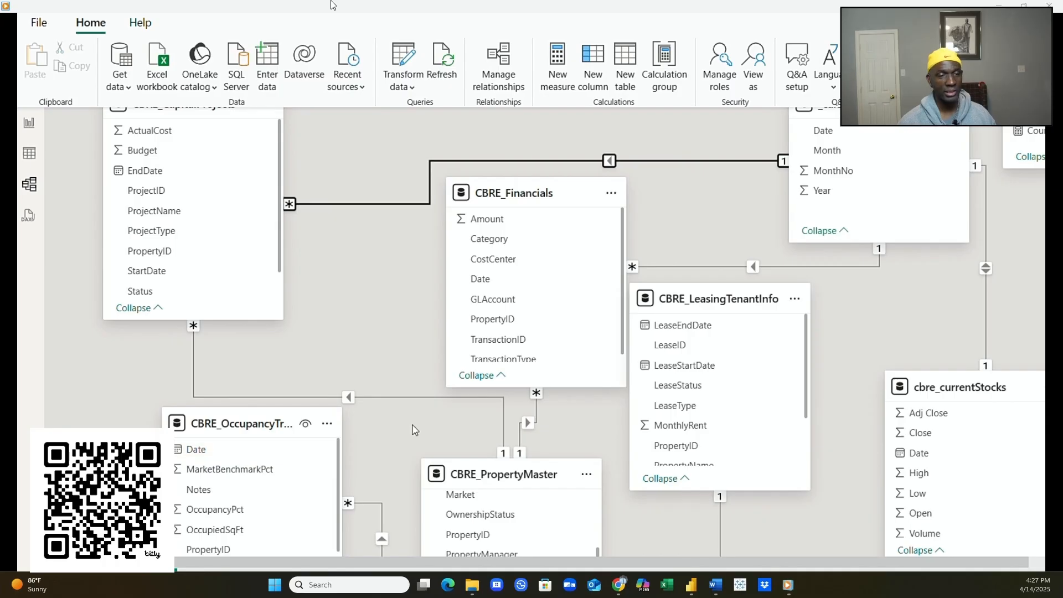
- Relate _calendar Date to CBRE_OccupancyTrends Date as an active one-to-many, single-direction relationship
drag(840, 137, 250, 452)
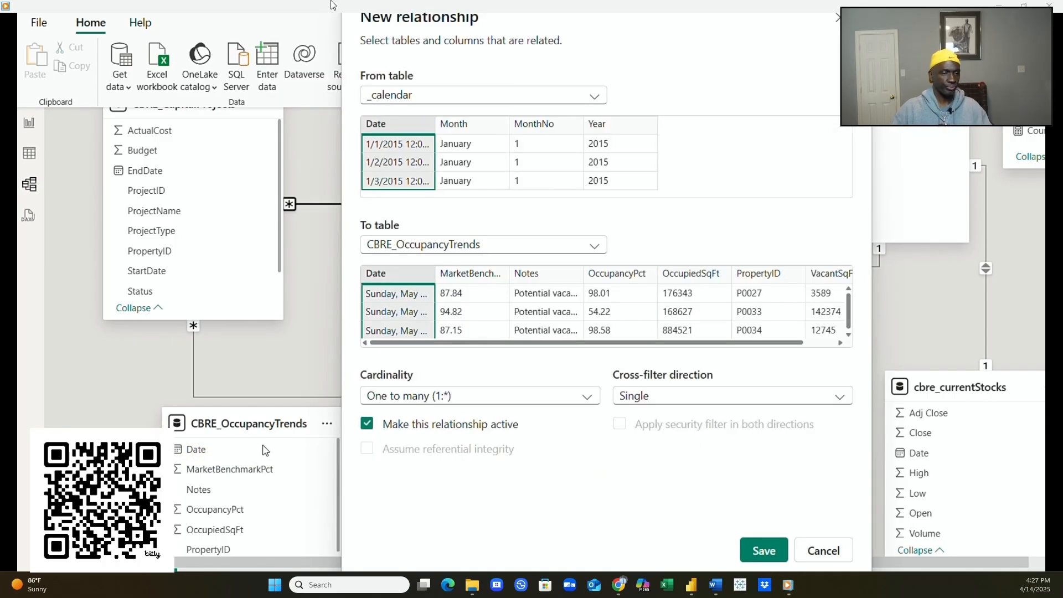
click(766, 550)
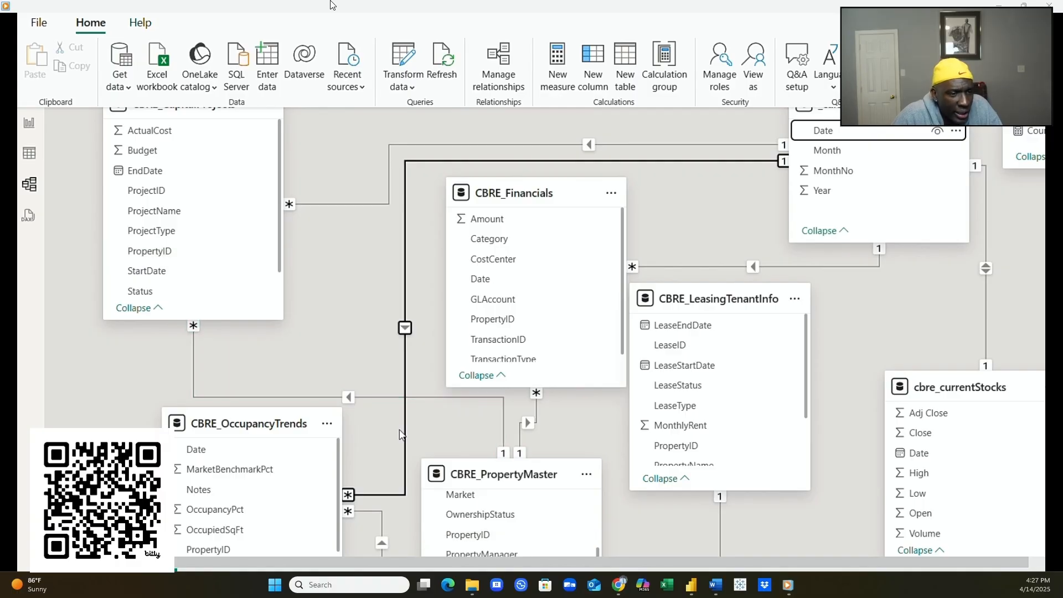
scroll(576, 471, down, 3)
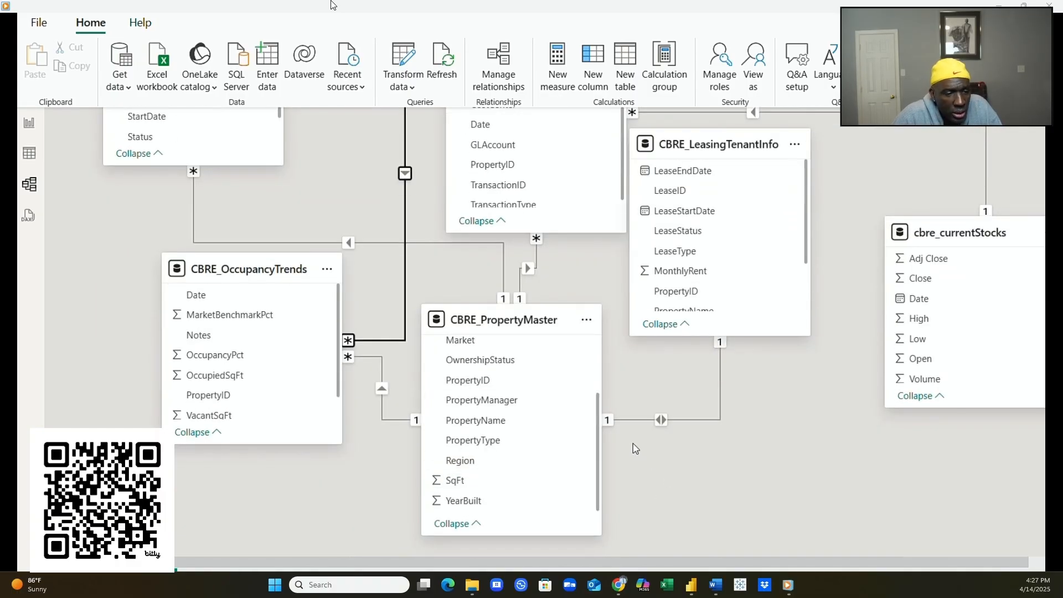
scroll(648, 395, up, 2)
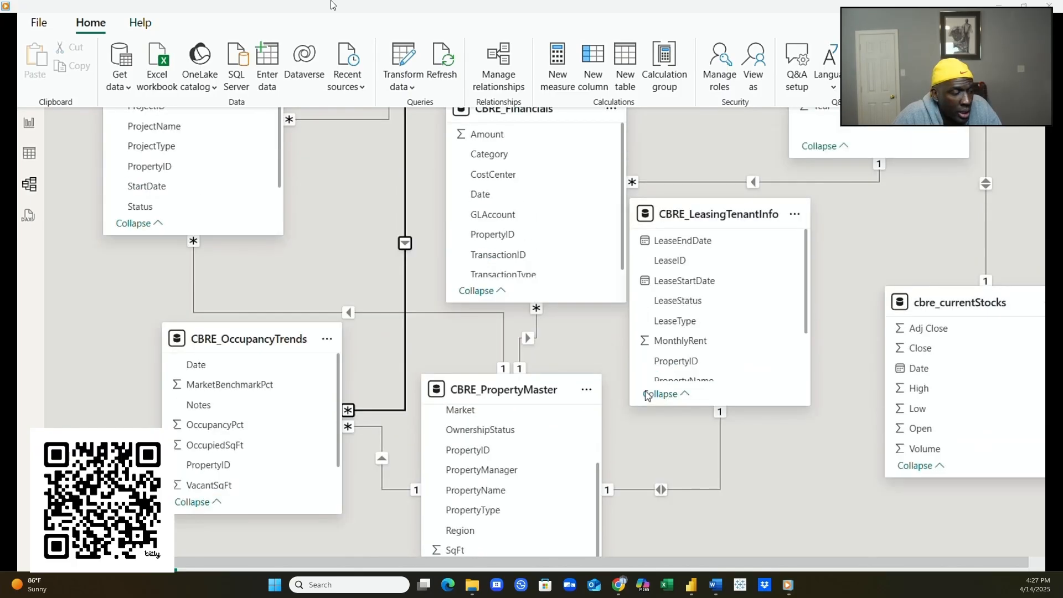
scroll(554, 440, down, 3)
scroll(537, 451, up, 2)
scroll(536, 451, up, 3)
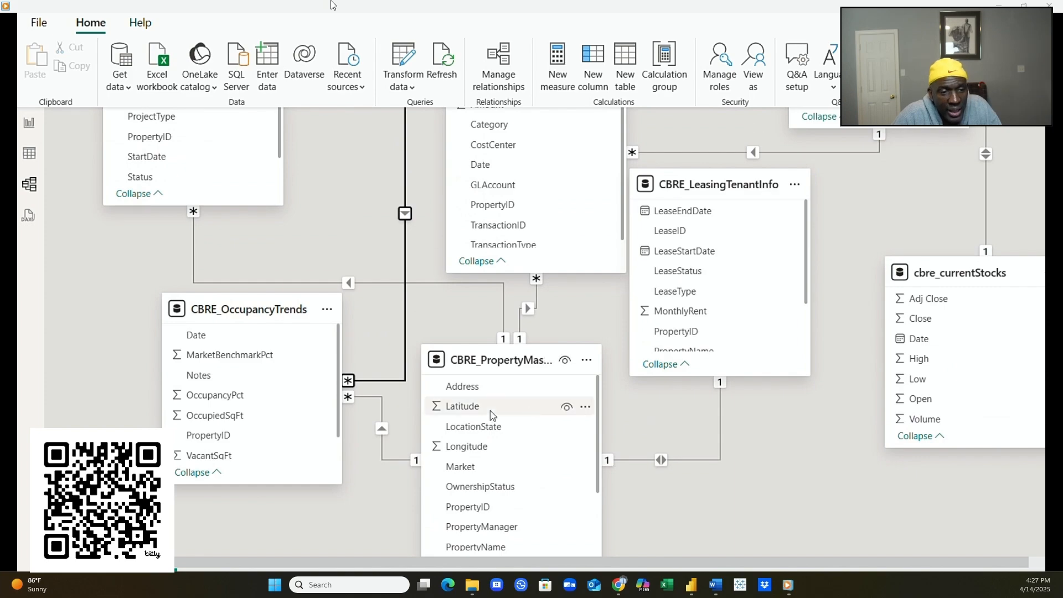
scroll(798, 454, up, 3)
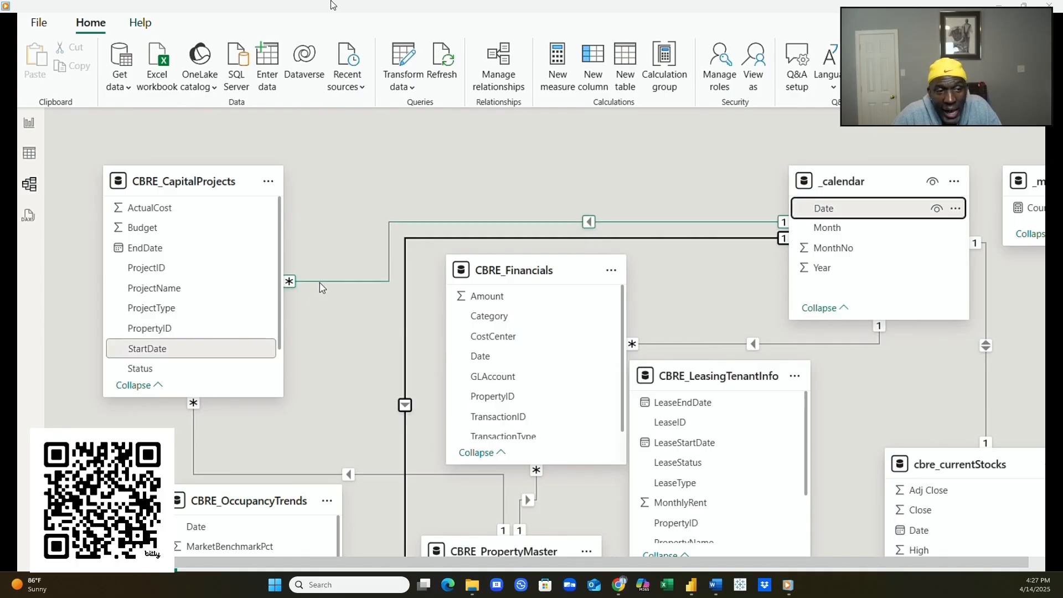
scroll(692, 265, down, 2)
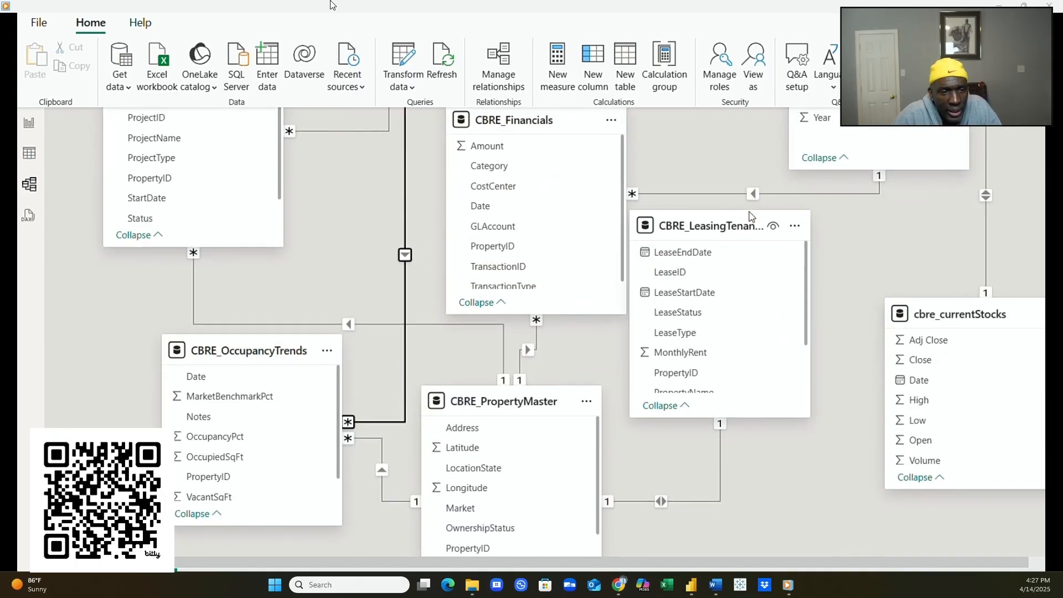
scroll(750, 216, up, 1)
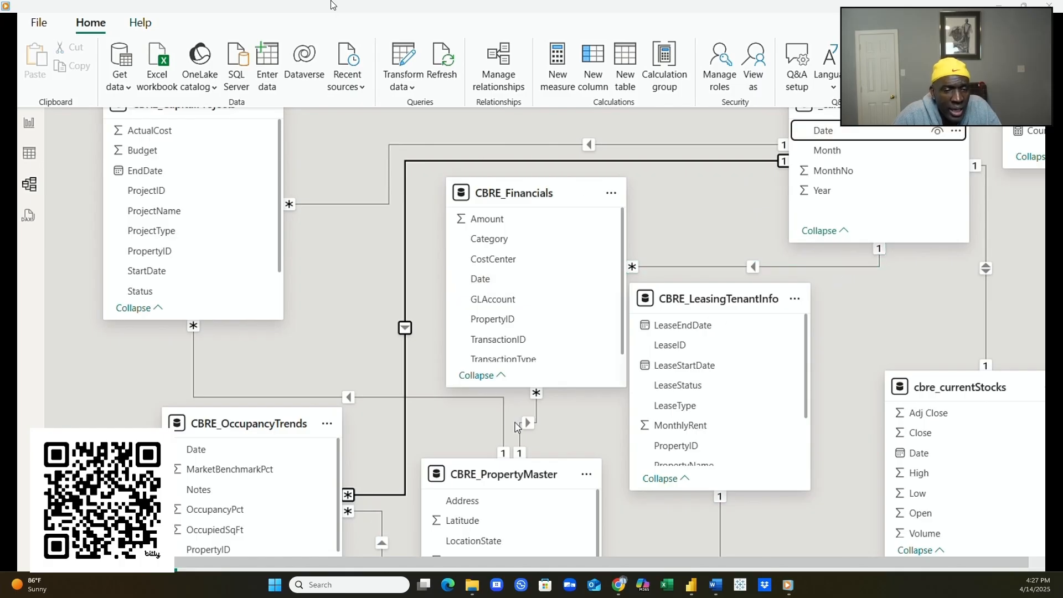
scroll(536, 420, down, 3)
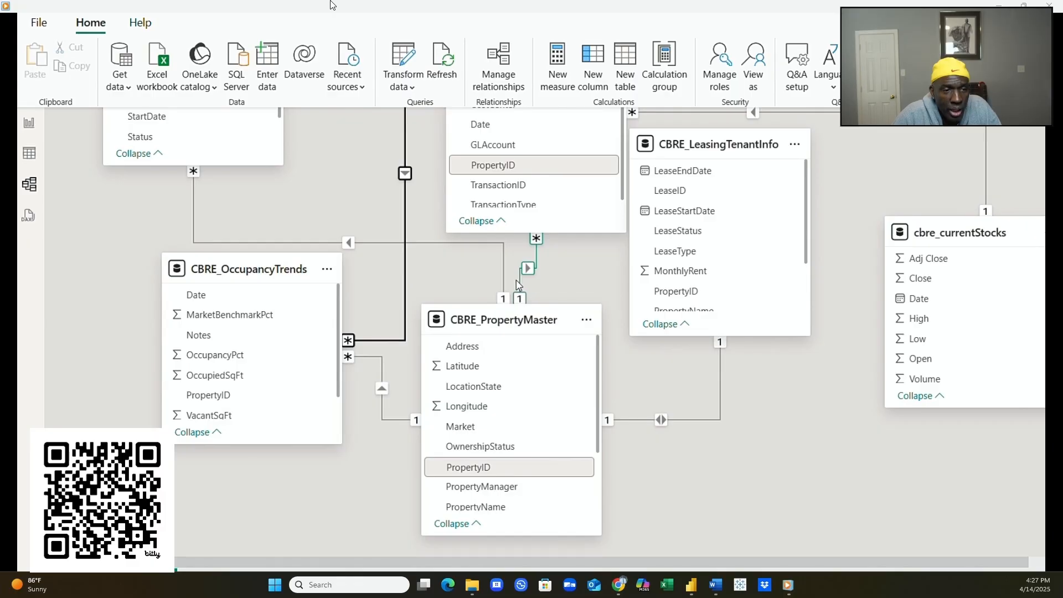
scroll(504, 268, up, 2)
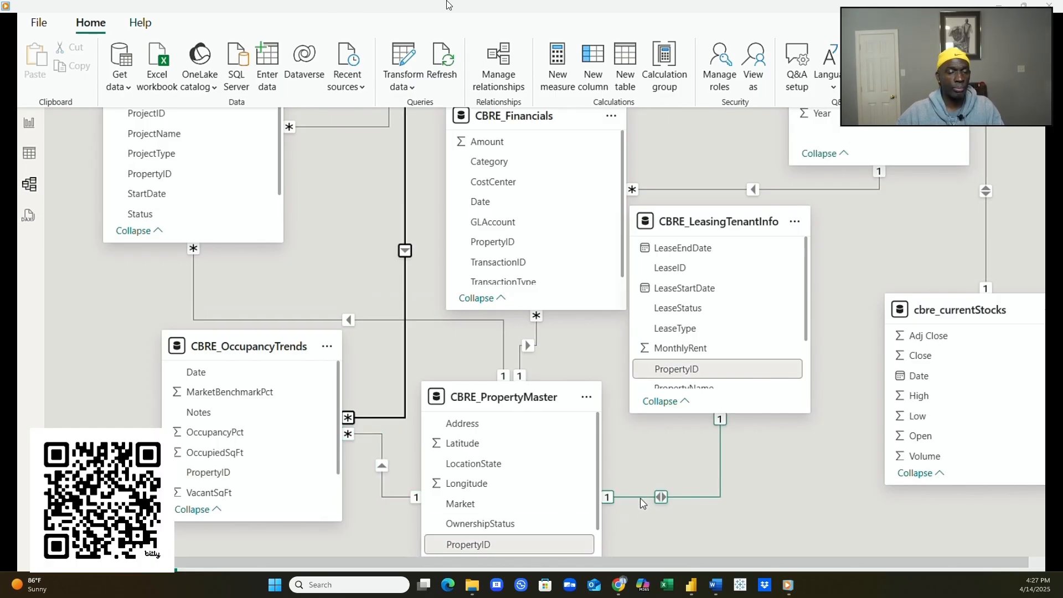
scroll(932, 420, up, 3)
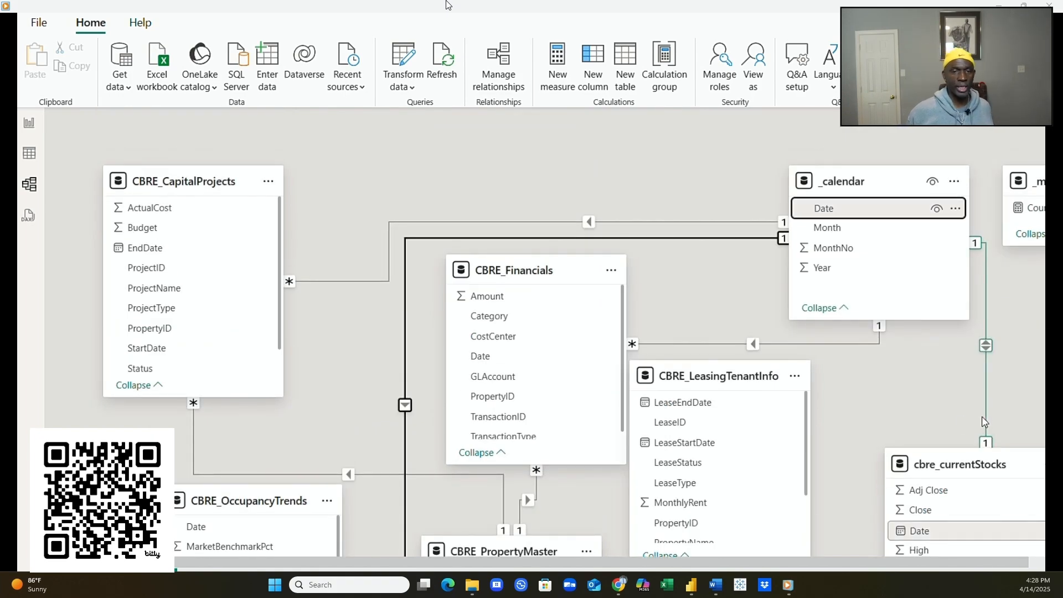
scroll(857, 401, down, 3)
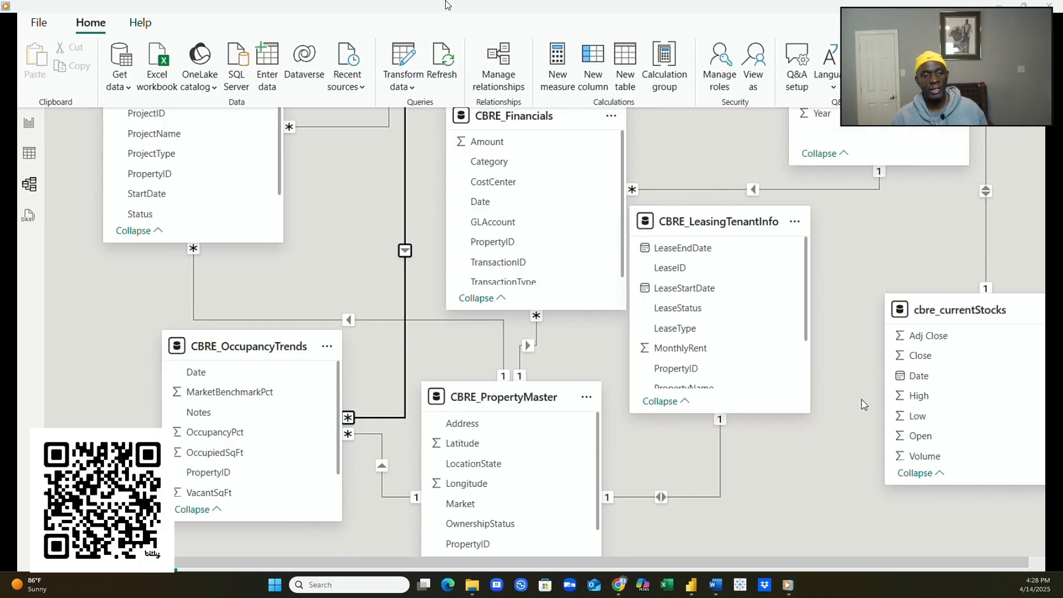
scroll(860, 397, up, 2)
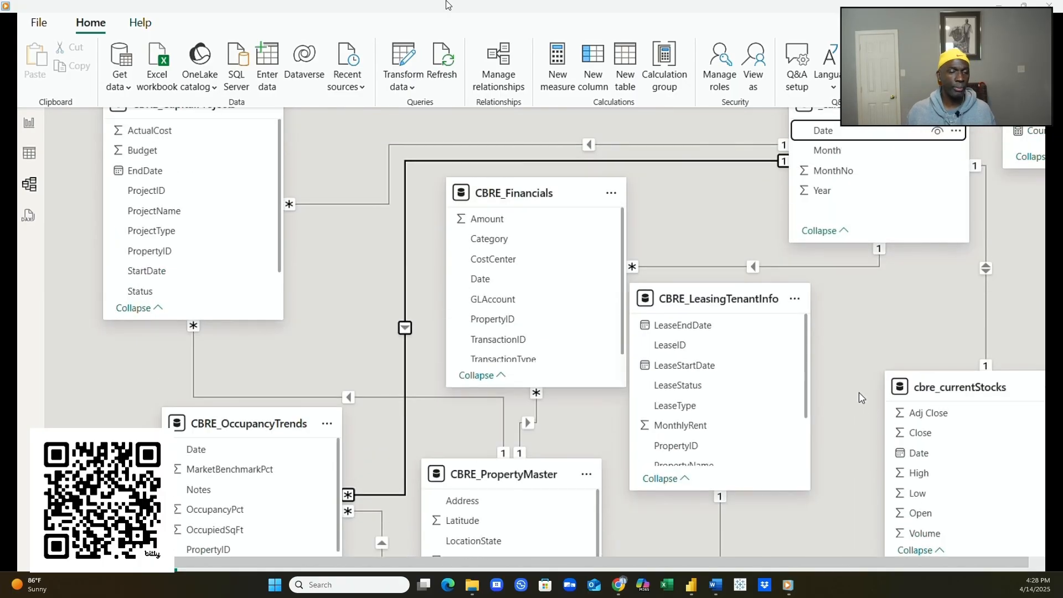
- Move CBRE_OccupancyTrends beside cbre_currentStocks and shift CBRE_Financials further left
drag(287, 423, 819, 521)
scroll(774, 508, up, 2)
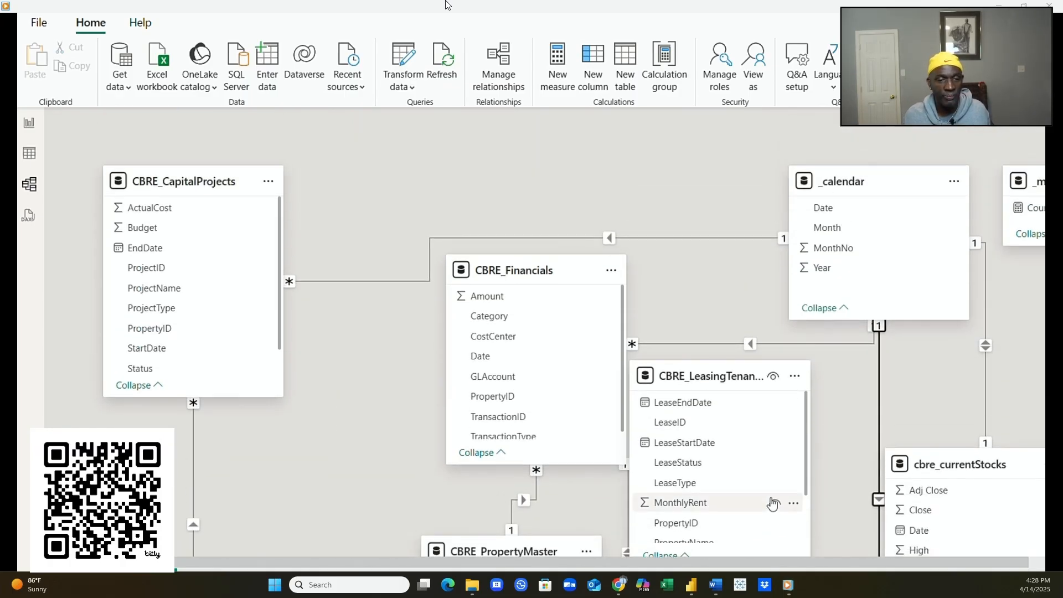
drag(490, 281, 404, 333)
scroll(563, 401, down, 4)
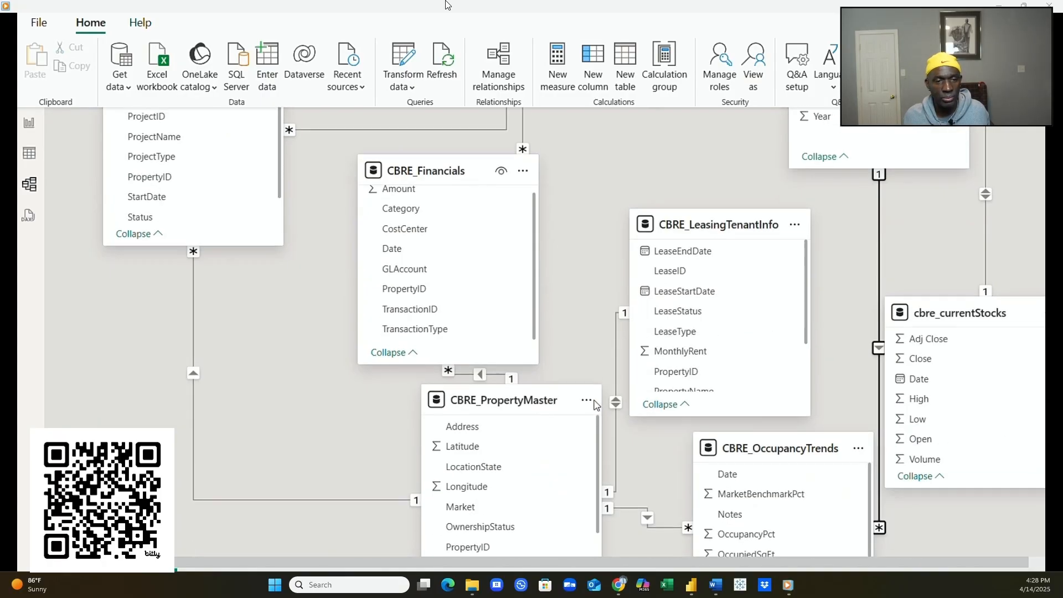
scroll(599, 518, down, 2)
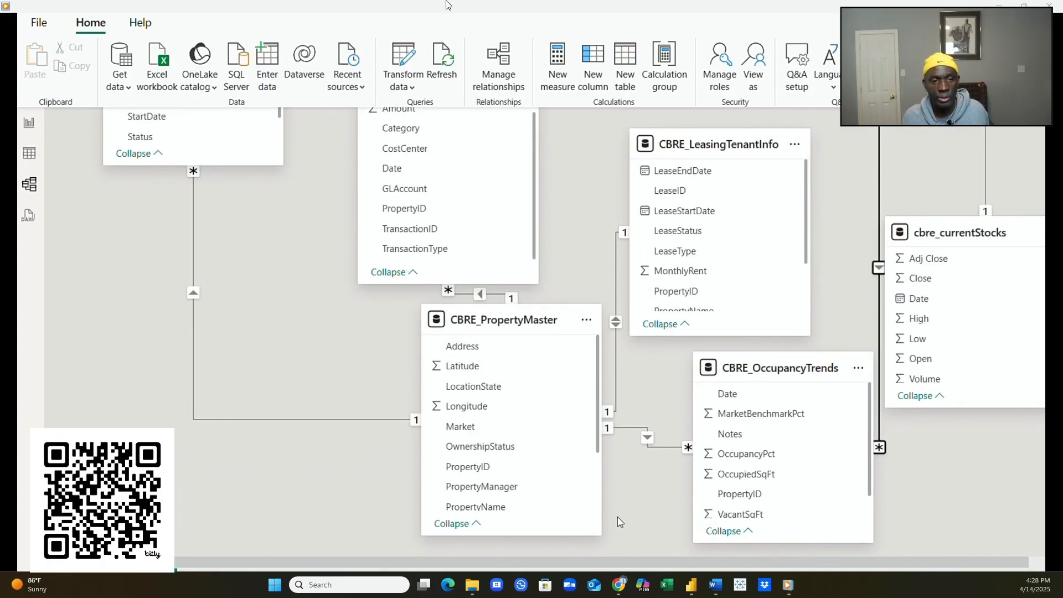
scroll(553, 412, up, 4)
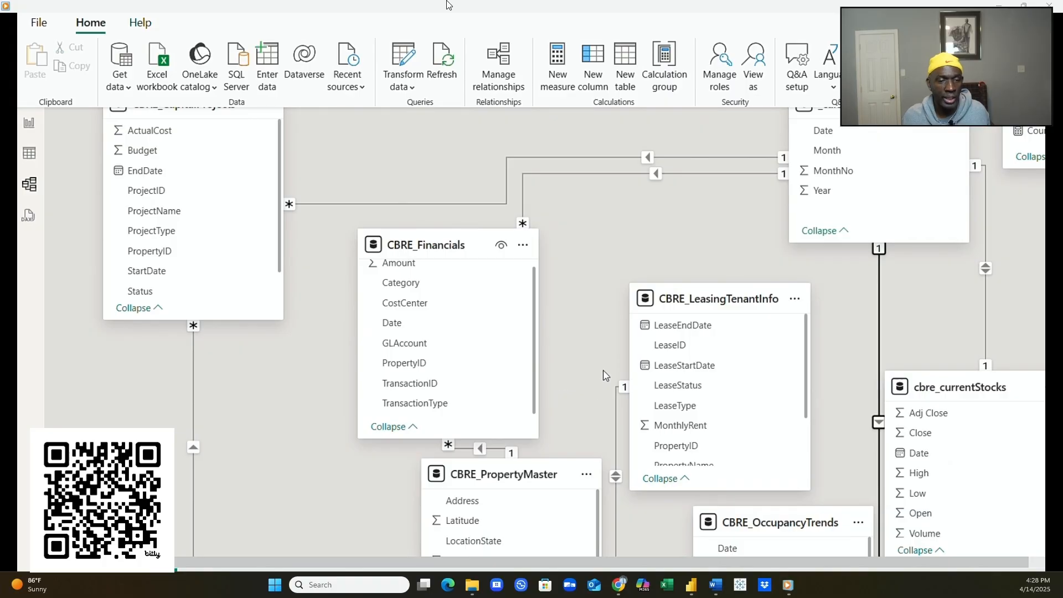
drag(412, 256, 362, 255)
scroll(548, 377, down, 4)
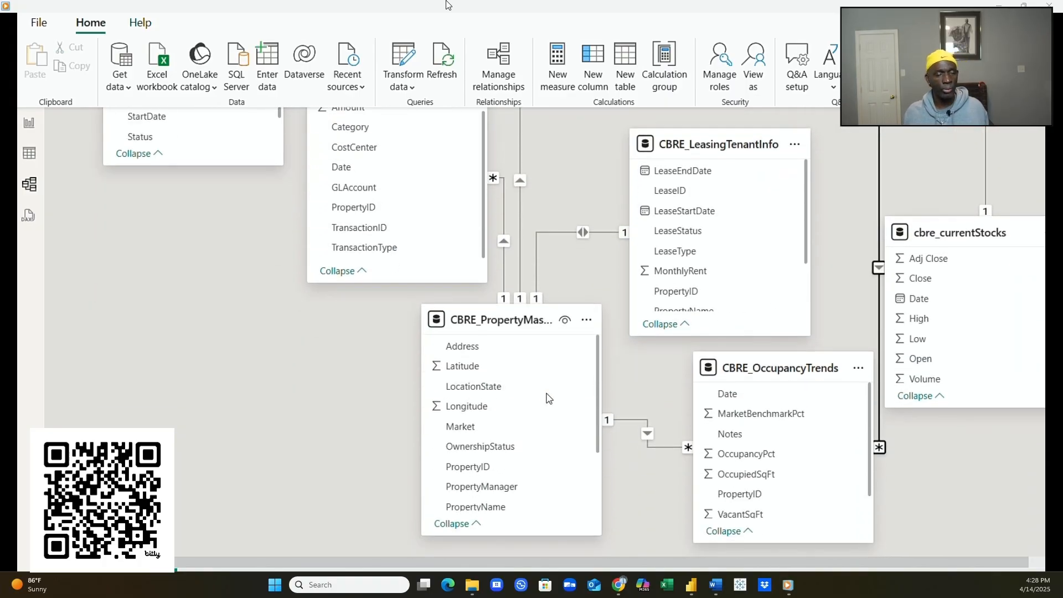
scroll(545, 393, up, 2)
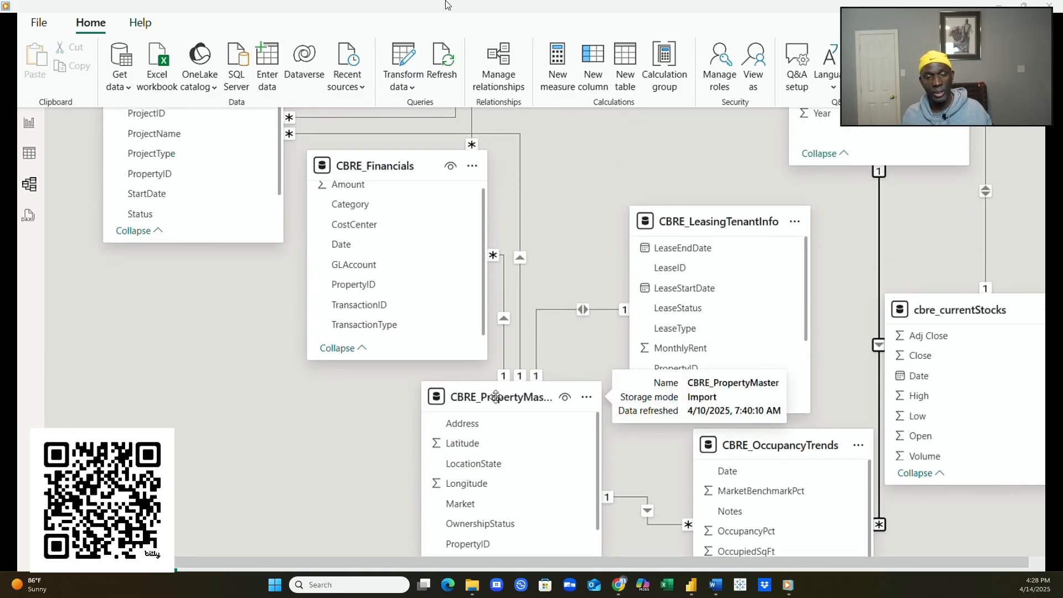
- Shorten CBRE_PropertyMaster to three visible fields, narrow it, and place it below CBRE_Financials
drag(496, 397, 567, 176)
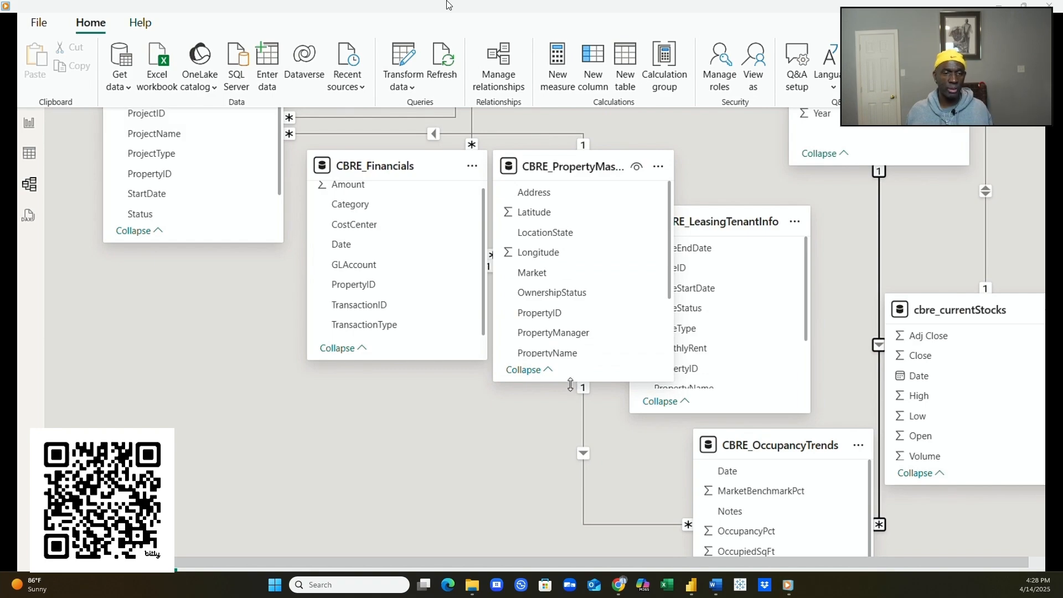
drag(568, 379, 558, 271)
drag(557, 169, 378, 385)
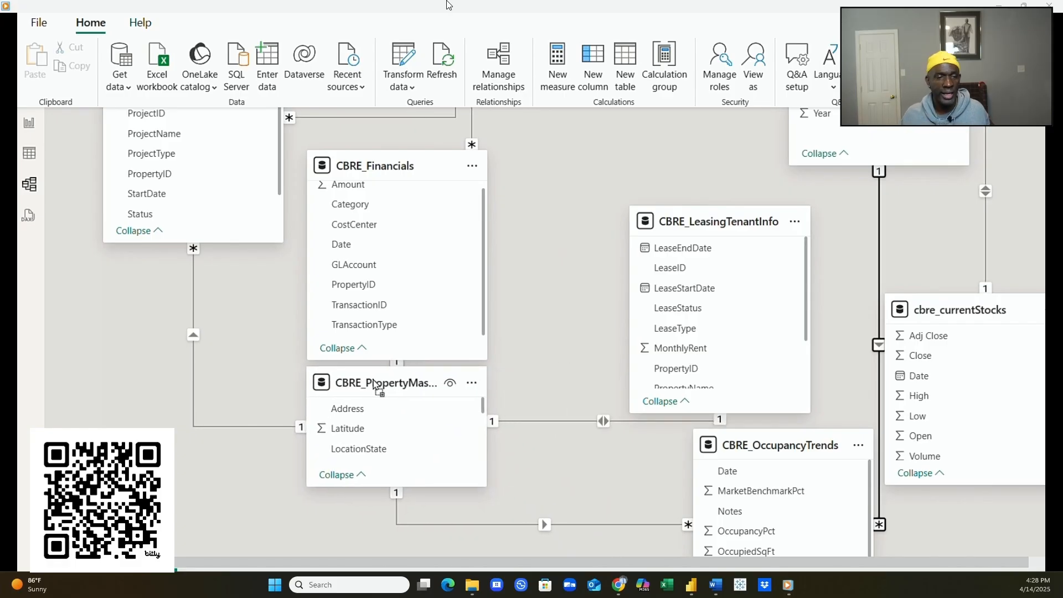
drag(376, 384, 372, 384)
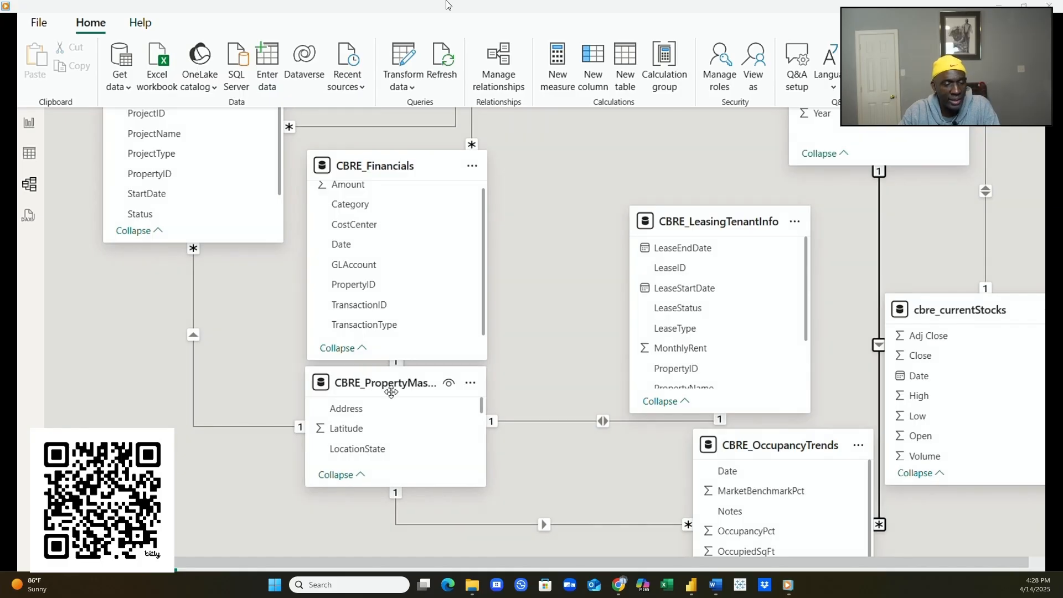
drag(483, 440, 440, 437)
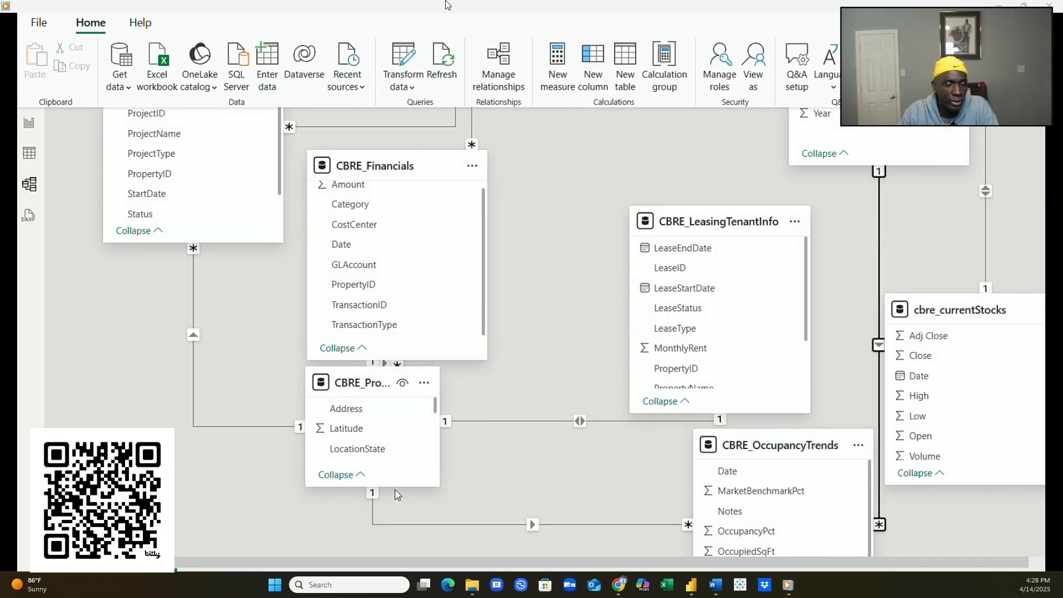
- Resize CBRE_PropertyMaster to show its full name, shorten CBRE_Financials to three fields, and keep PropertyMaster below it
drag(396, 487, 399, 473)
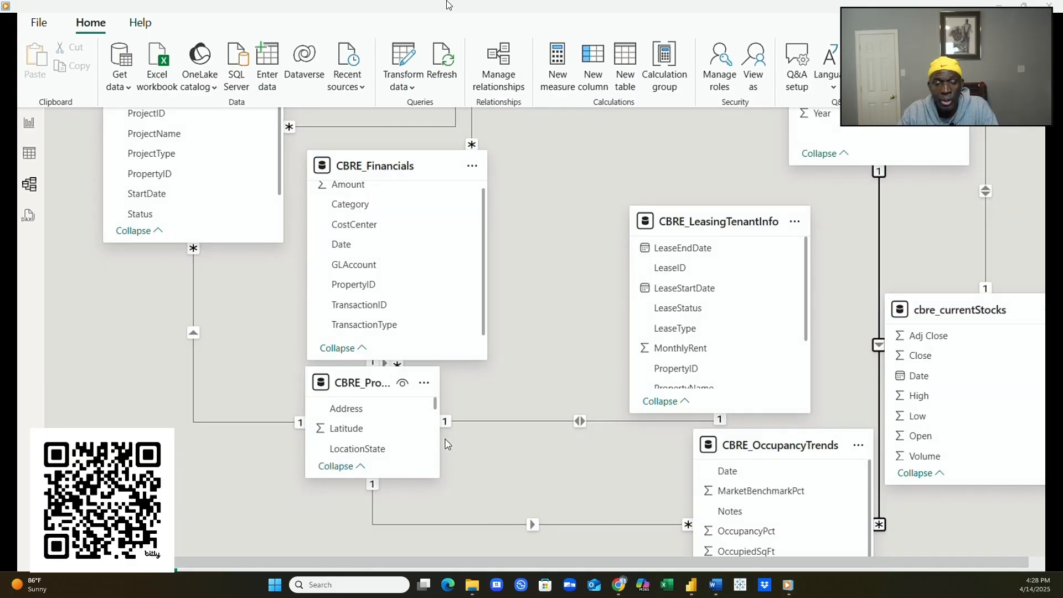
drag(440, 439, 436, 440)
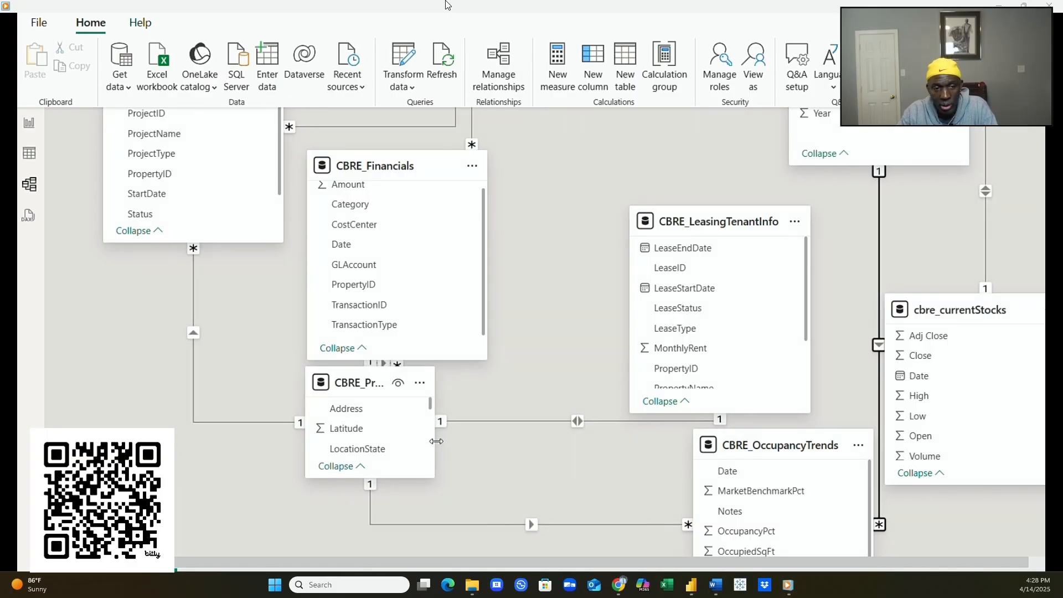
click(481, 476)
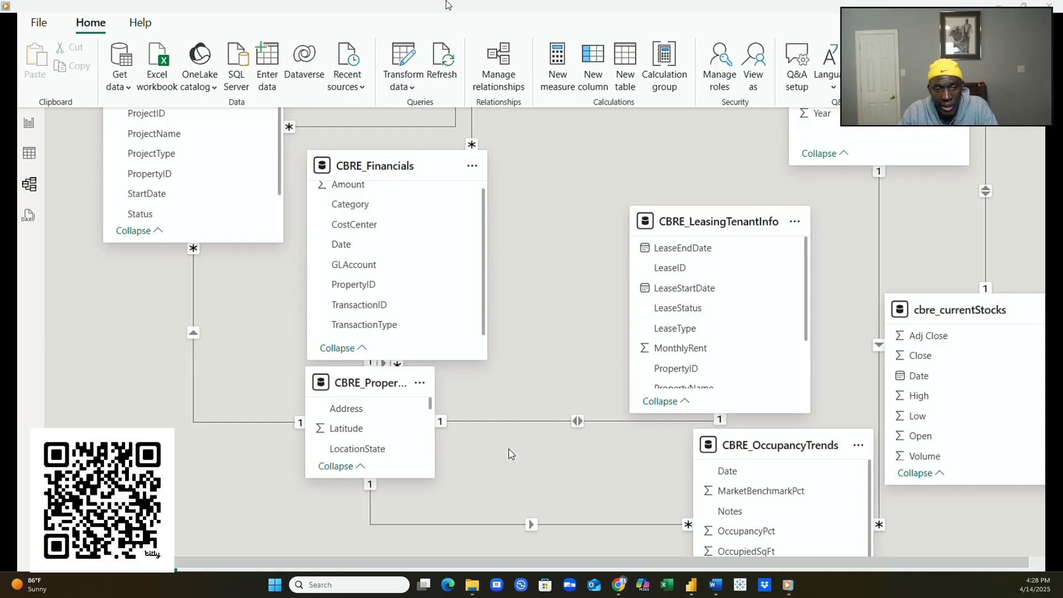
drag(435, 437, 484, 445)
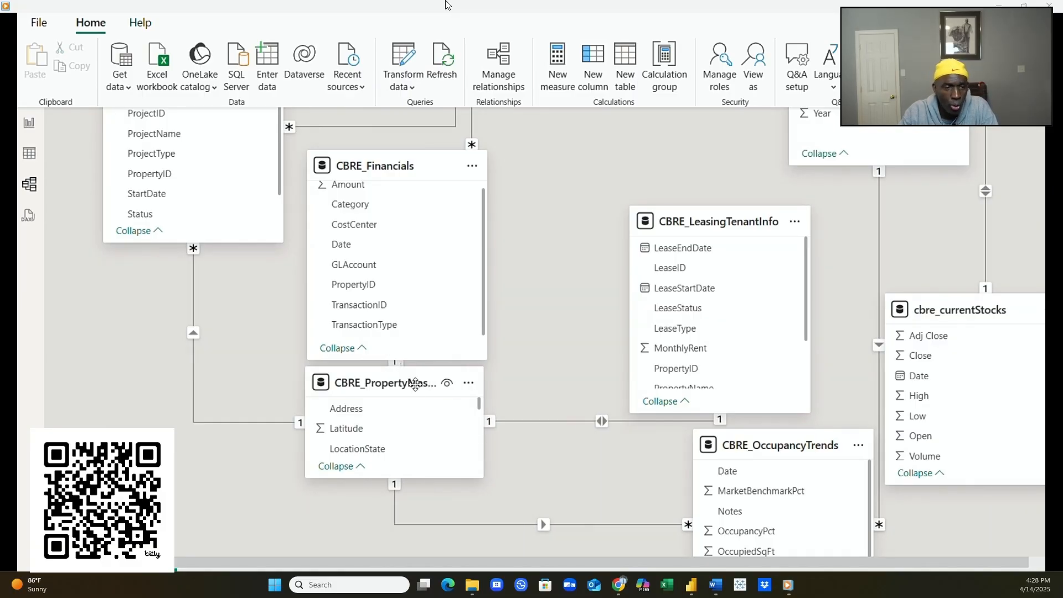
mouse_move(486, 442)
mouse_down()
mouse_move(512, 444)
mouse_move(487, 442)
mouse_up()
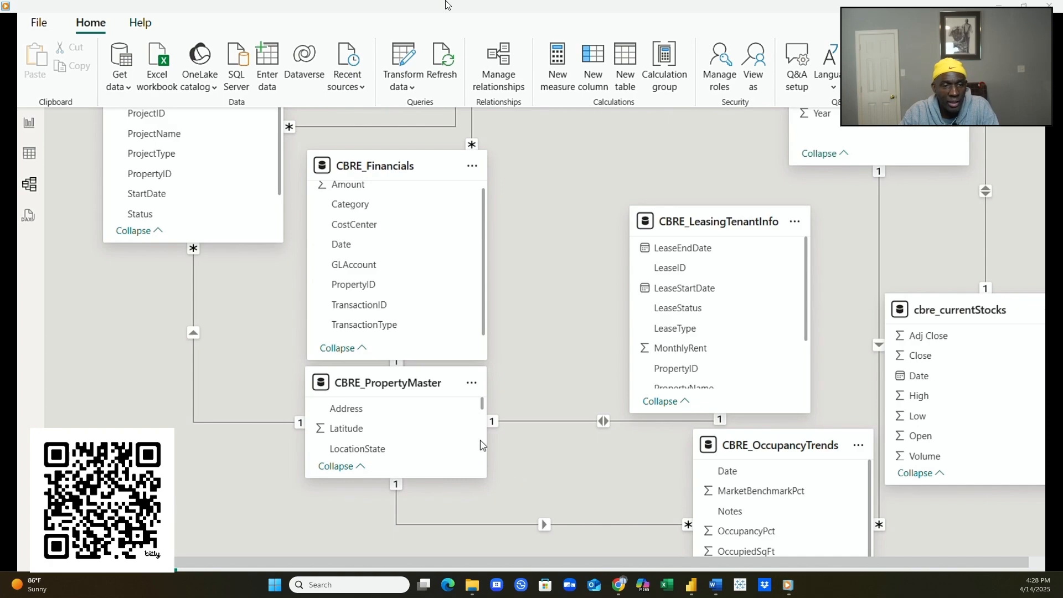
drag(395, 392, 581, 170)
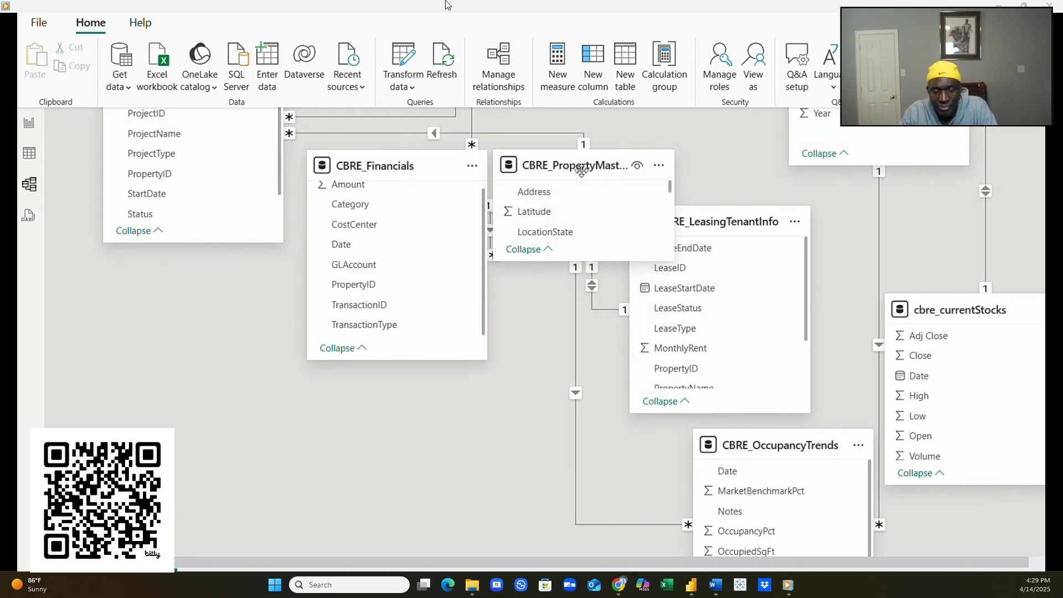
drag(420, 362, 432, 263)
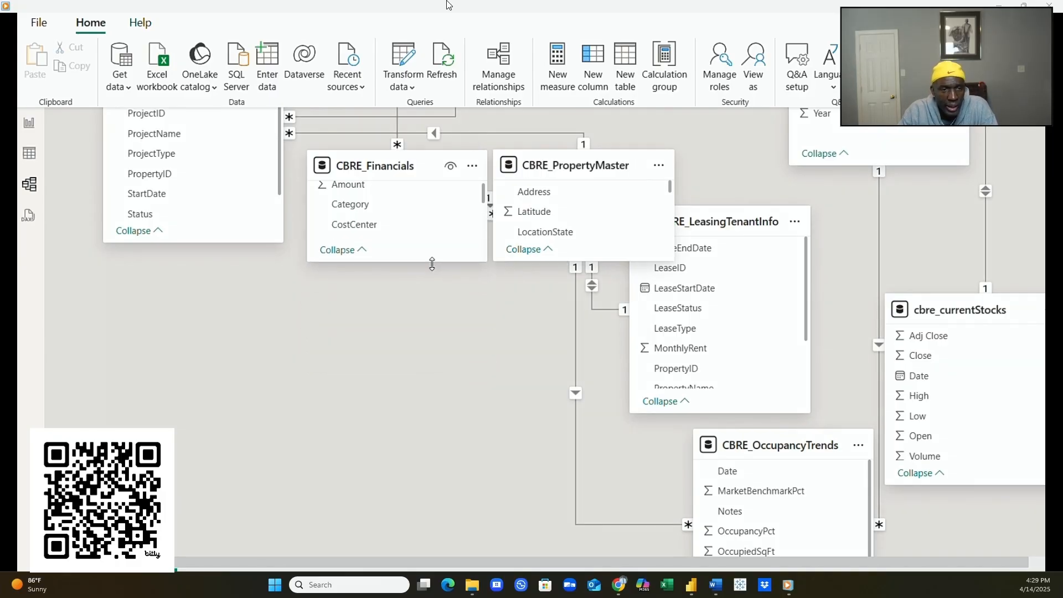
drag(604, 163, 419, 323)
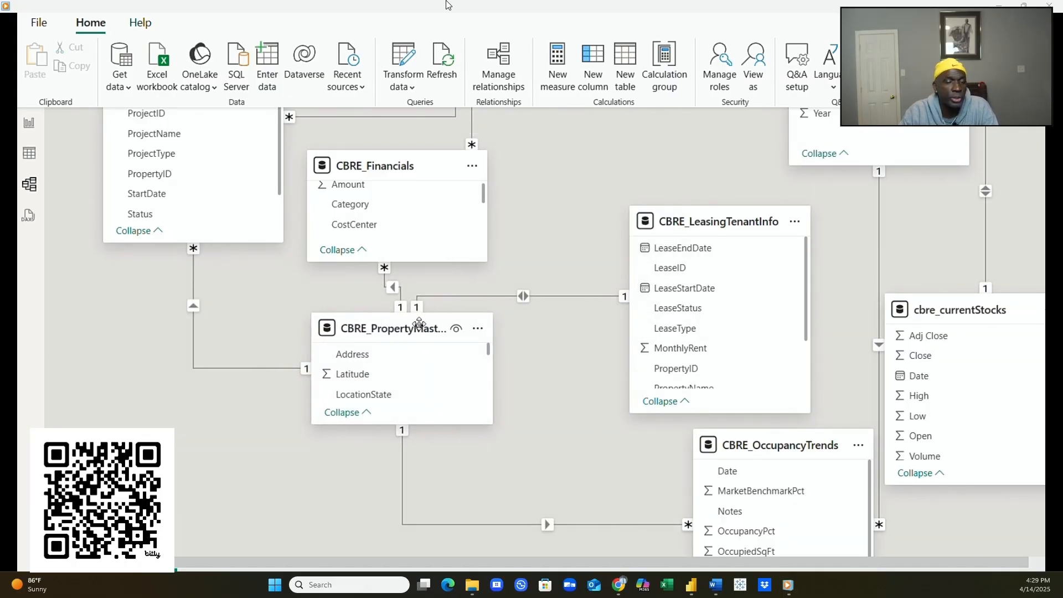
- Place CBRE_LeasingTenantInfo next to CBRE_PropertyMaster and shorten it to three visible fields
drag(690, 225, 560, 331)
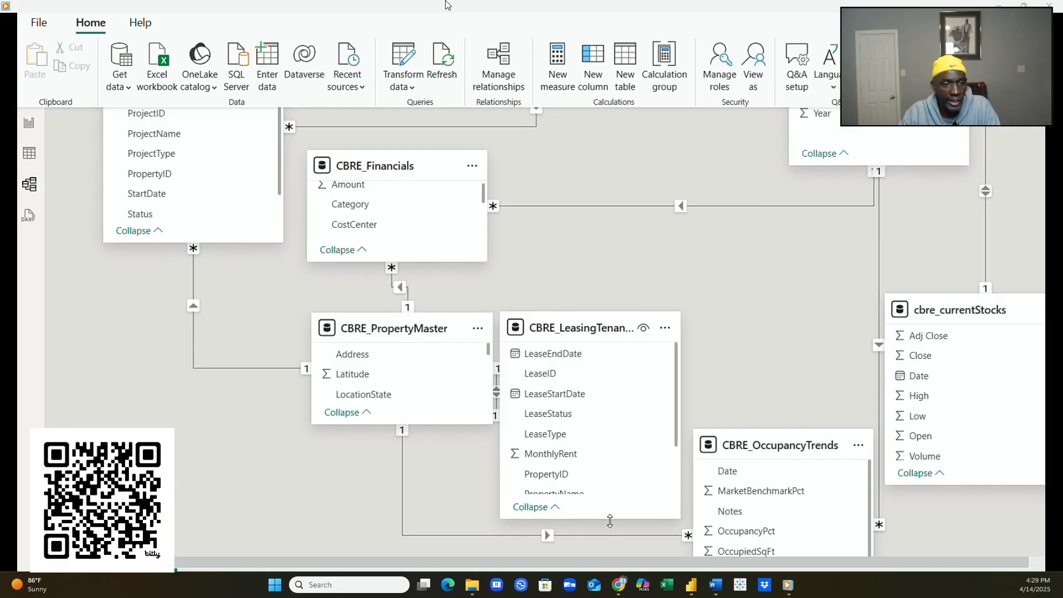
drag(608, 521, 593, 427)
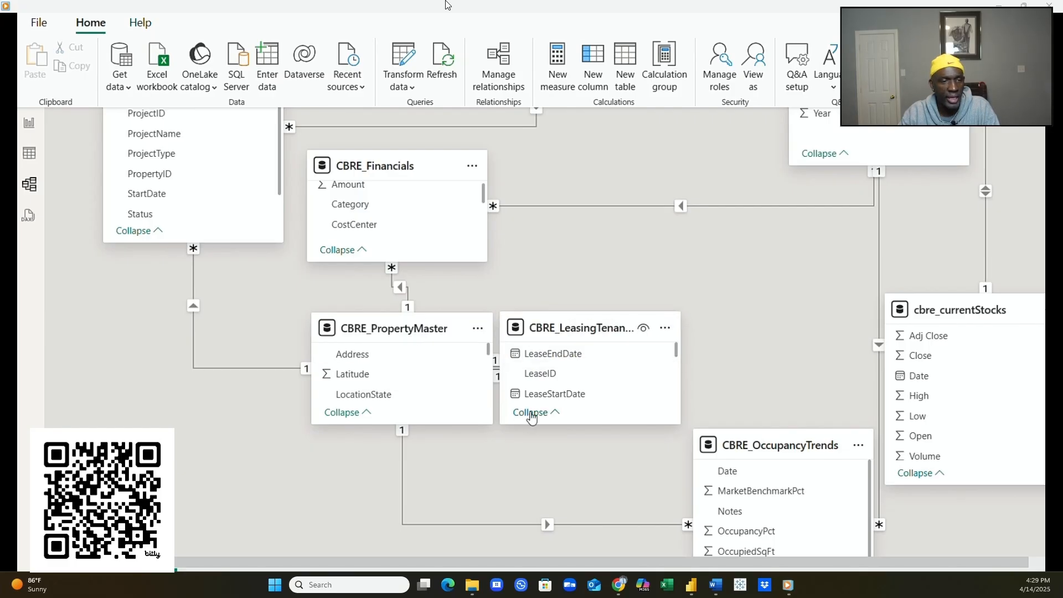
click(575, 320)
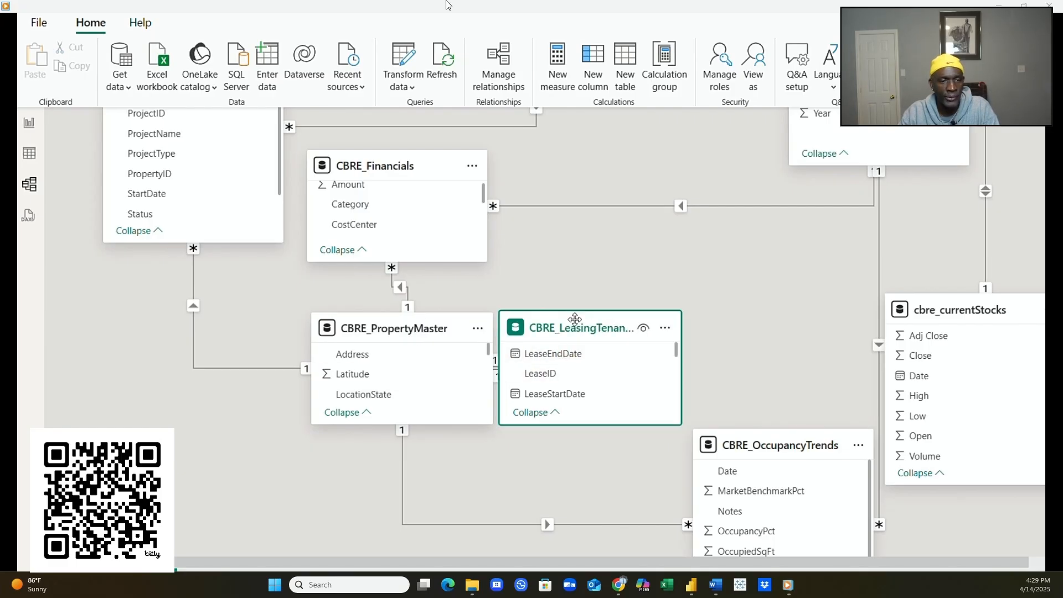
drag(579, 313, 578, 315)
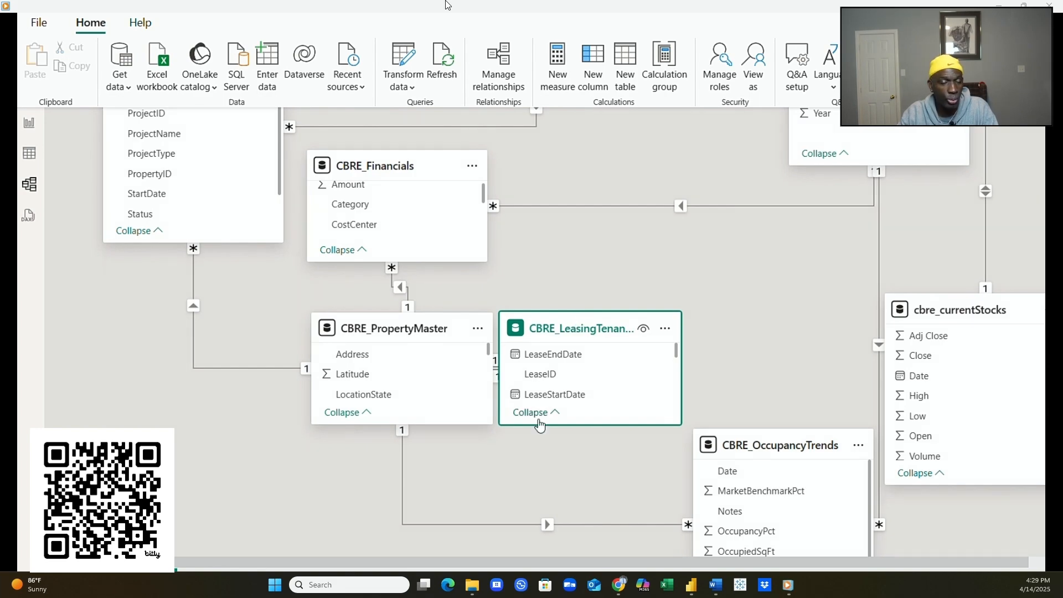
click(447, 452)
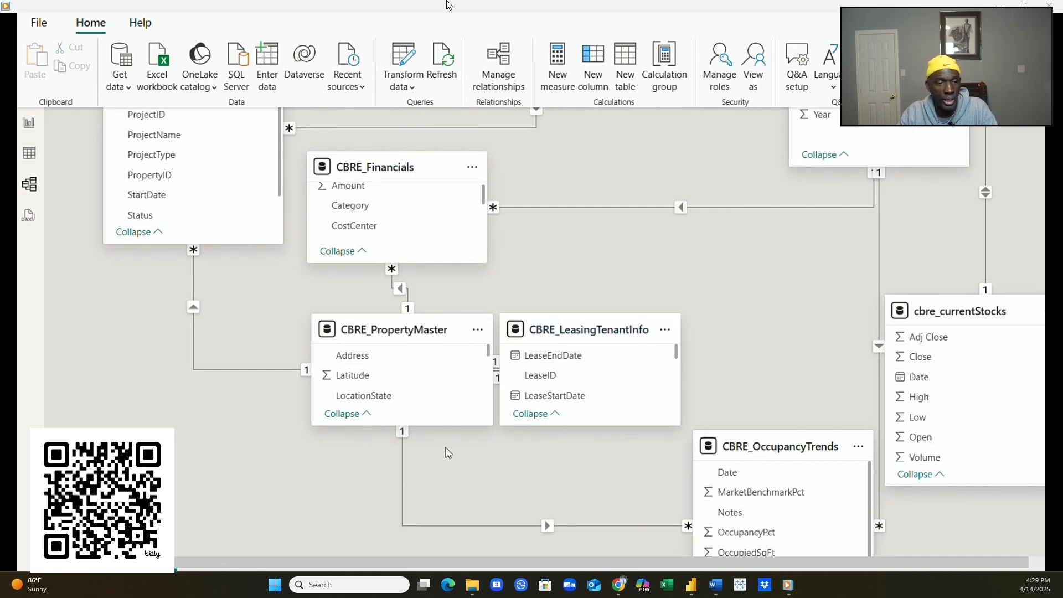
- Shorten CBRE_OccupancyTrends and put it beneath PropertyMaster, shift LeasingTenantInfo right, and raise PropertyMaster
click(739, 448)
drag(738, 450, 735, 333)
drag(769, 504, 754, 424)
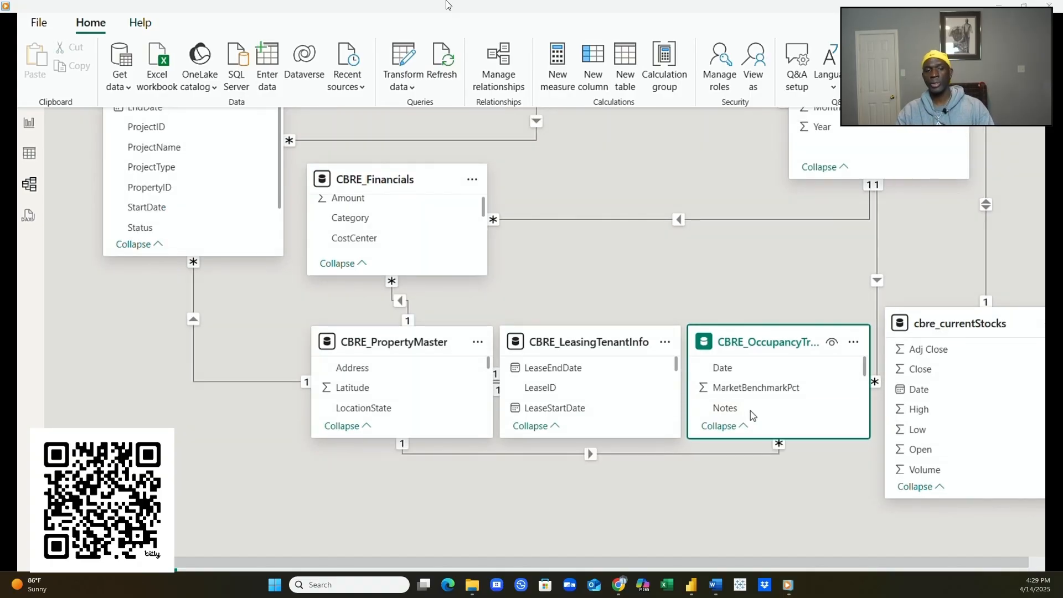
drag(751, 346, 554, 478)
drag(570, 342, 638, 332)
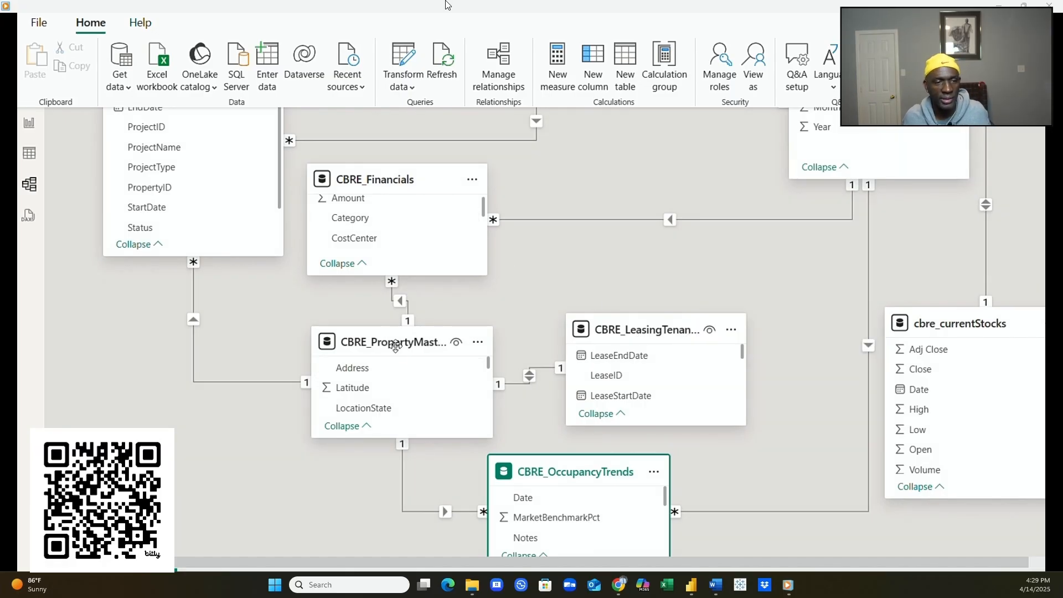
mouse_move(391, 342)
mouse_down()
mouse_move(565, 228)
mouse_move(577, 169)
mouse_move(577, 187)
mouse_move(474, 297)
mouse_move(396, 333)
mouse_up()
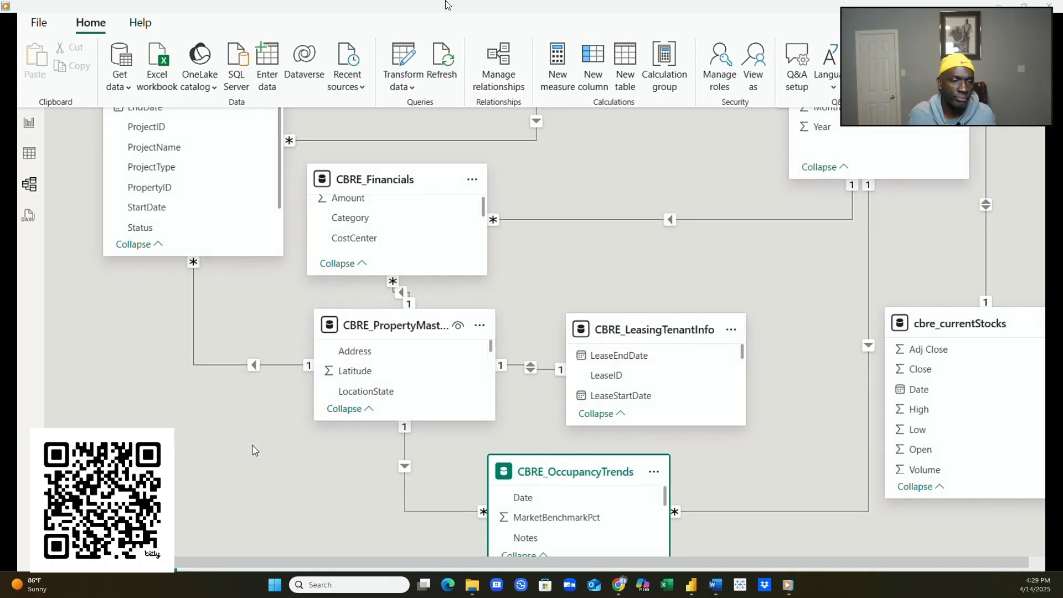
- Raise CBRE_Financials, shorten CBRE_CapitalProjects to three fields, and place it below Financials on the left
scroll(254, 446, up, 3)
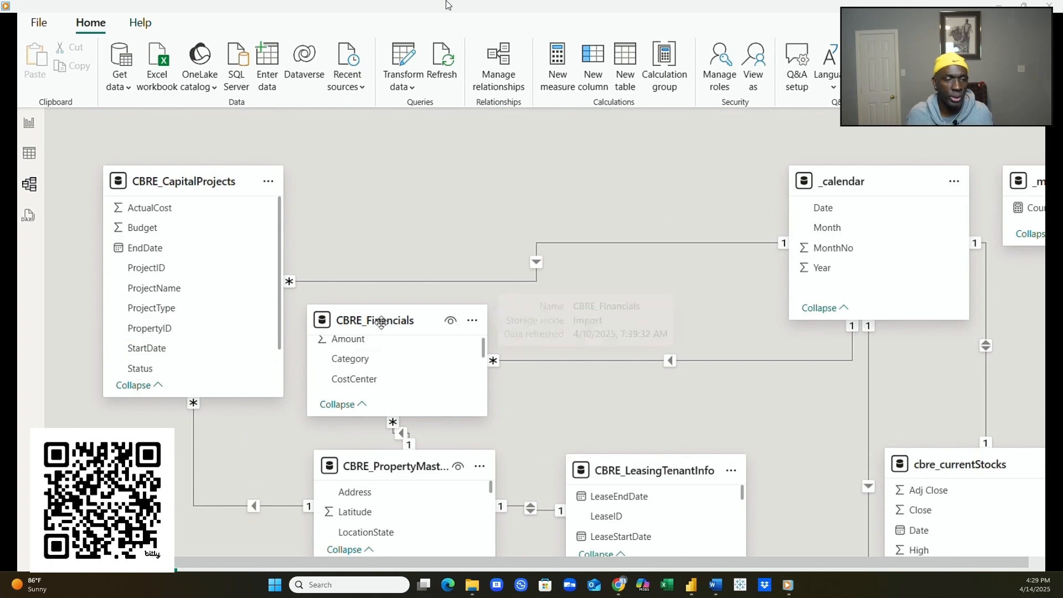
drag(381, 327, 384, 200)
drag(238, 185, 616, 182)
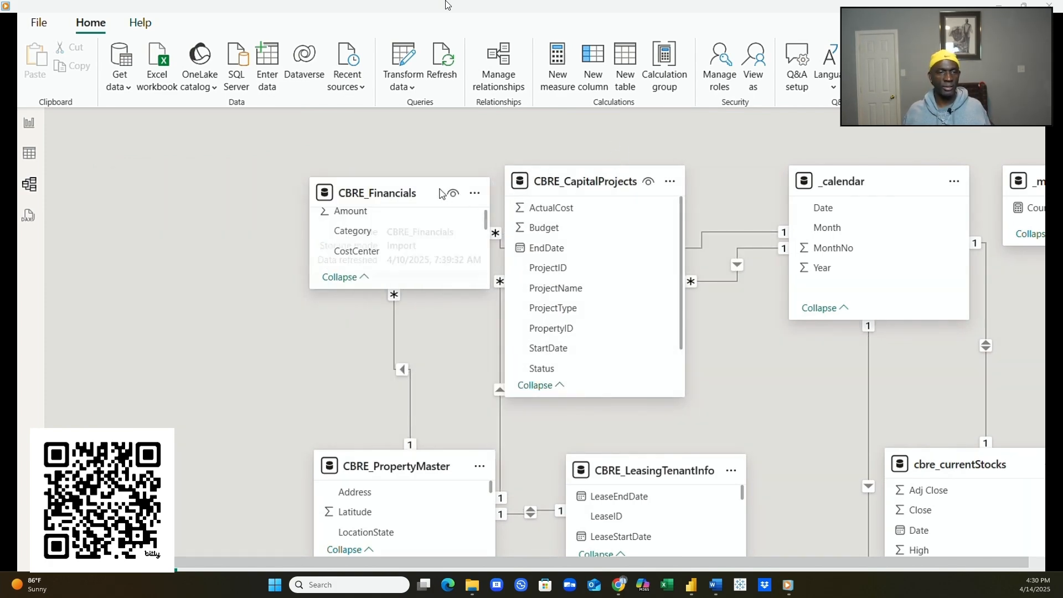
drag(414, 198, 408, 171)
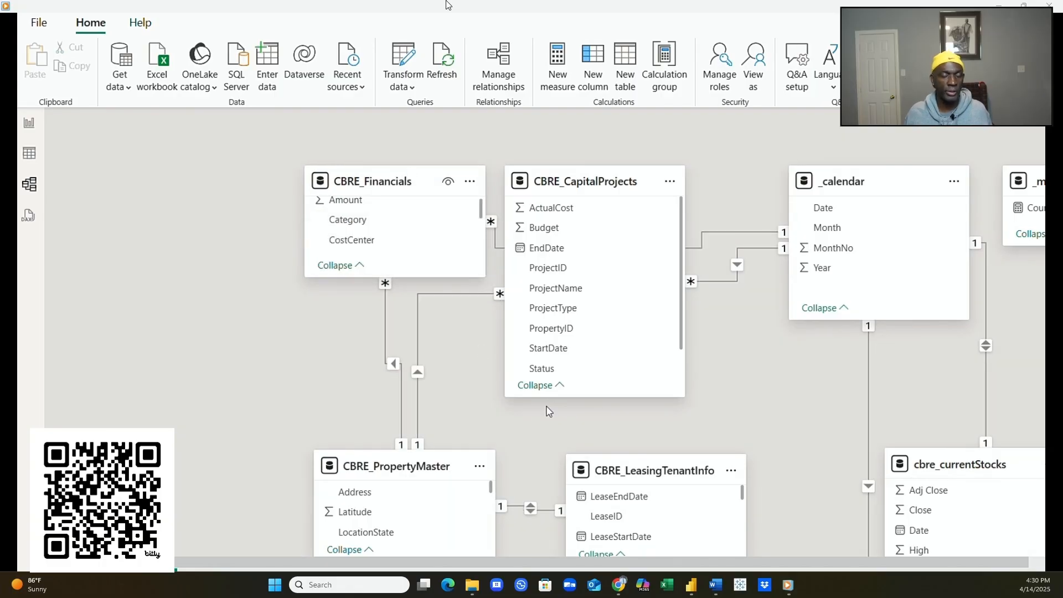
drag(603, 397, 580, 278)
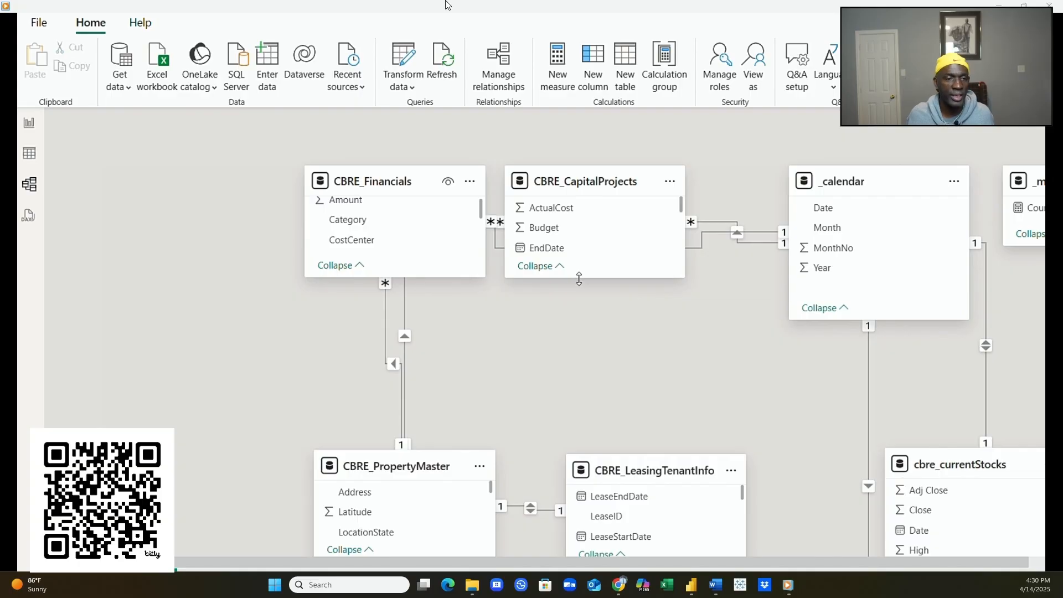
drag(580, 278, 578, 276)
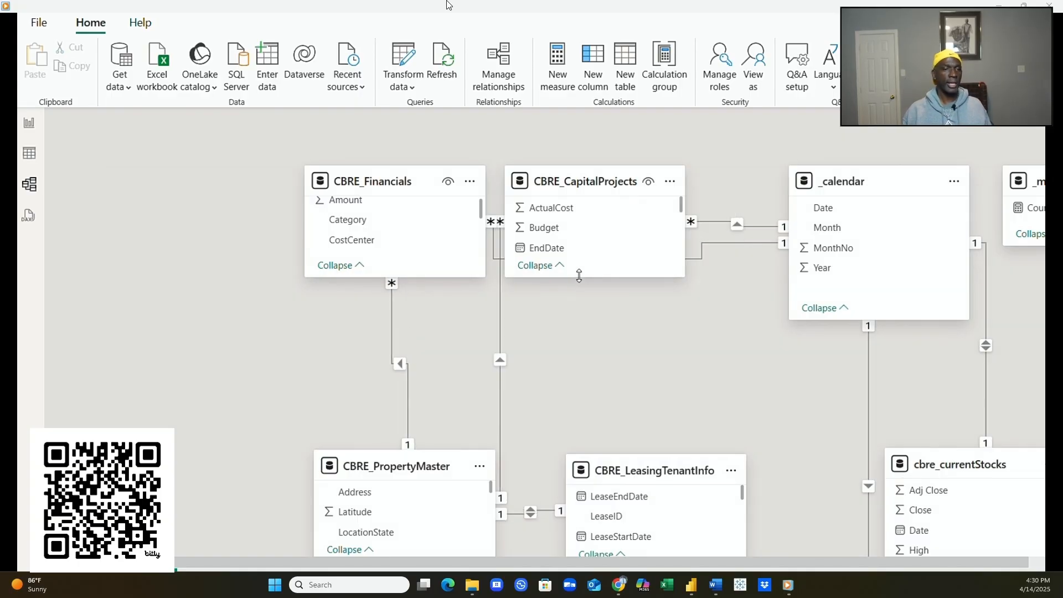
scroll(584, 393, down, 1)
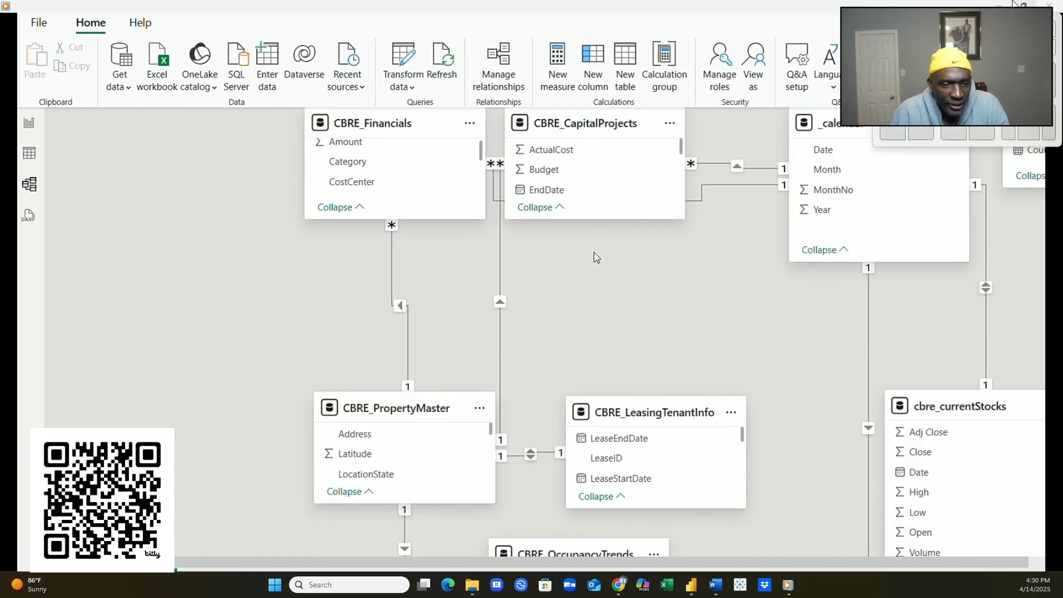
scroll(596, 298, up, 1)
drag(573, 179, 233, 314)
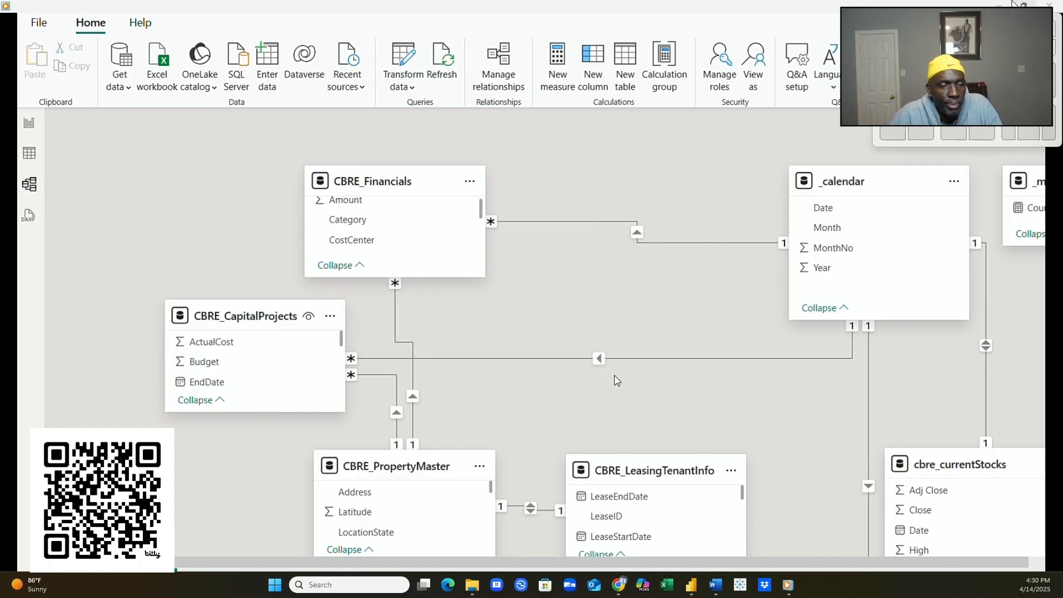
- Put _calendar beside CBRE_Financials and cbre_currentStocks to its right, shortened to three fields
drag(866, 181, 594, 164)
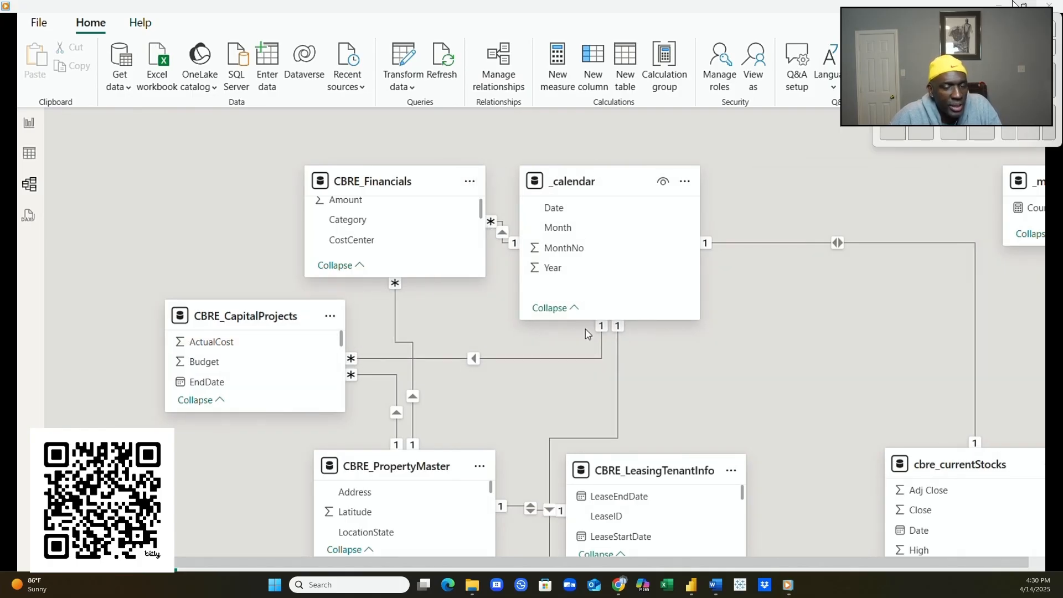
drag(588, 320, 584, 269)
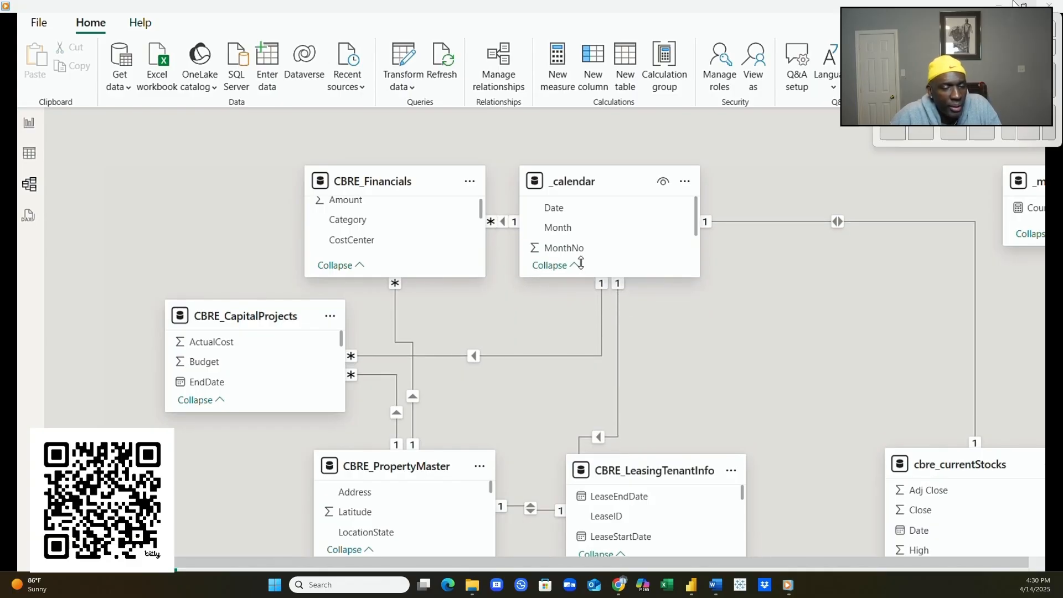
drag(939, 463, 766, 181)
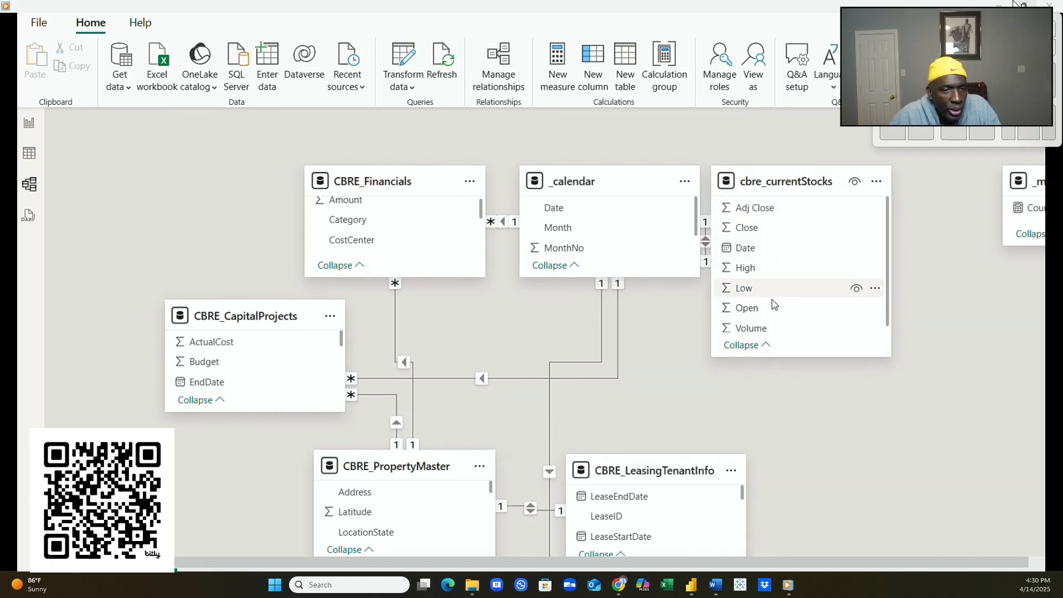
drag(810, 355, 789, 267)
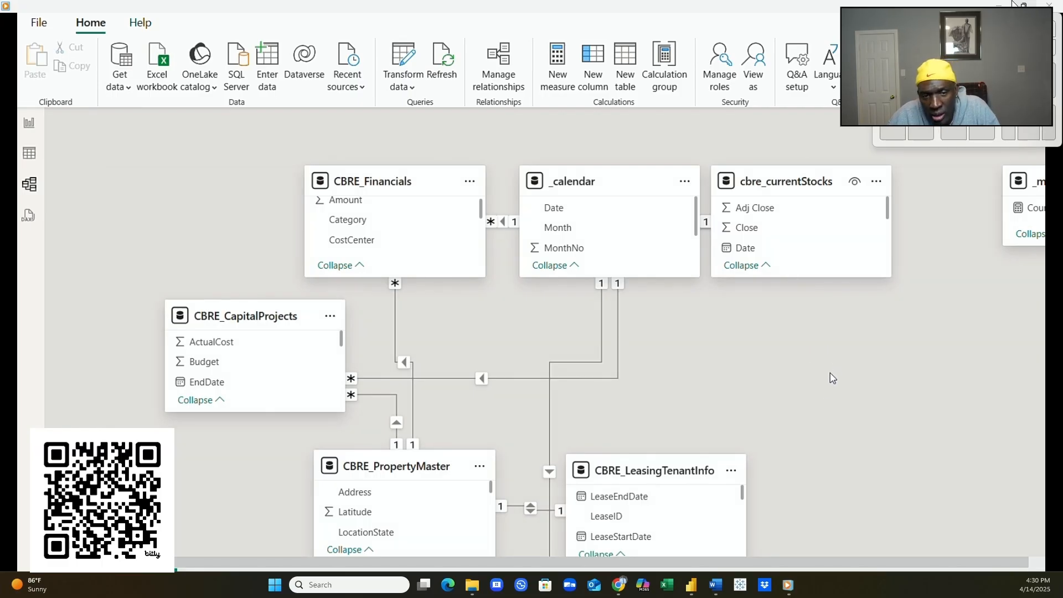
scroll(821, 392, down, 5)
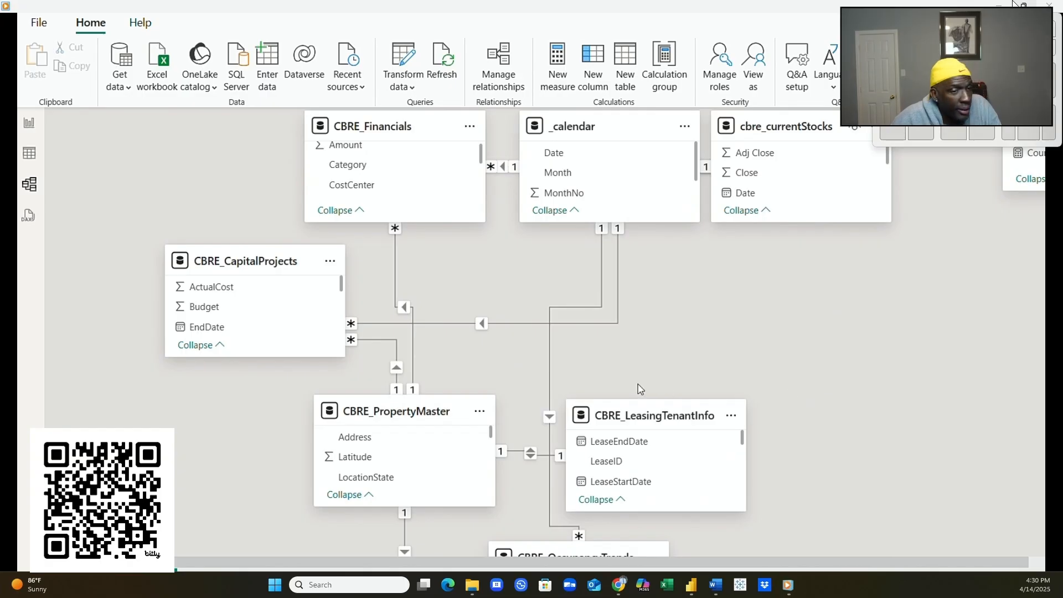
- Move CBRE_LeasingTenantInfo further right and bring CBRE_PropertyMaster to the centre of the diagram
drag(636, 415, 790, 385)
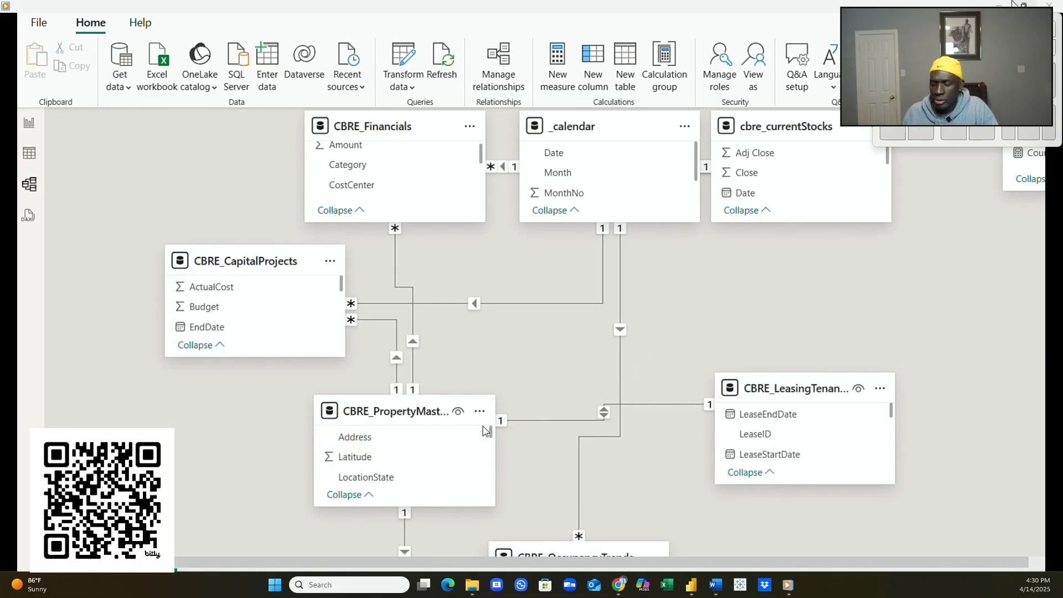
drag(397, 413, 606, 316)
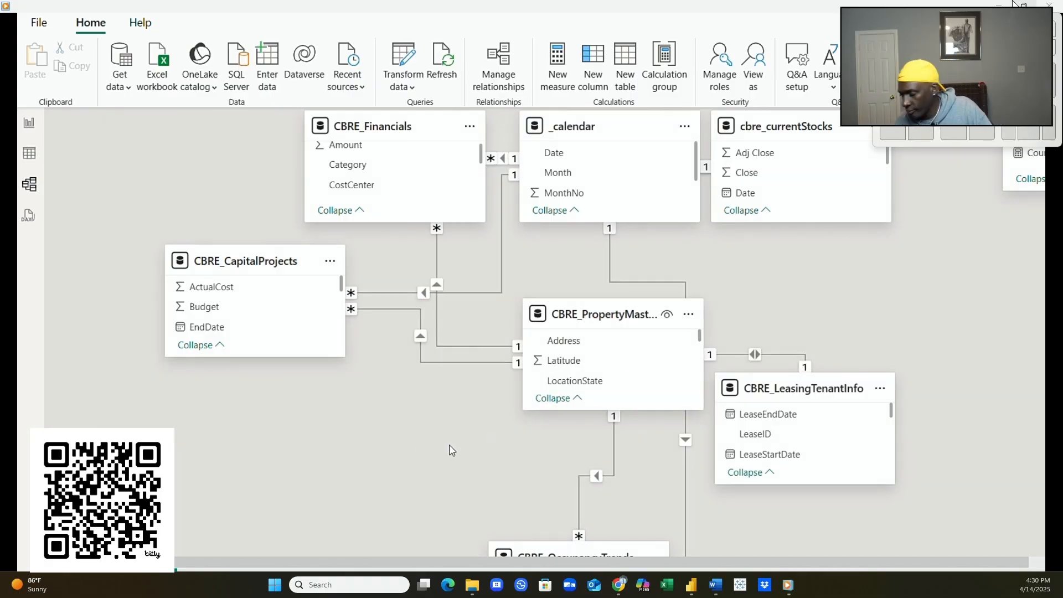
scroll(435, 442, down, 3)
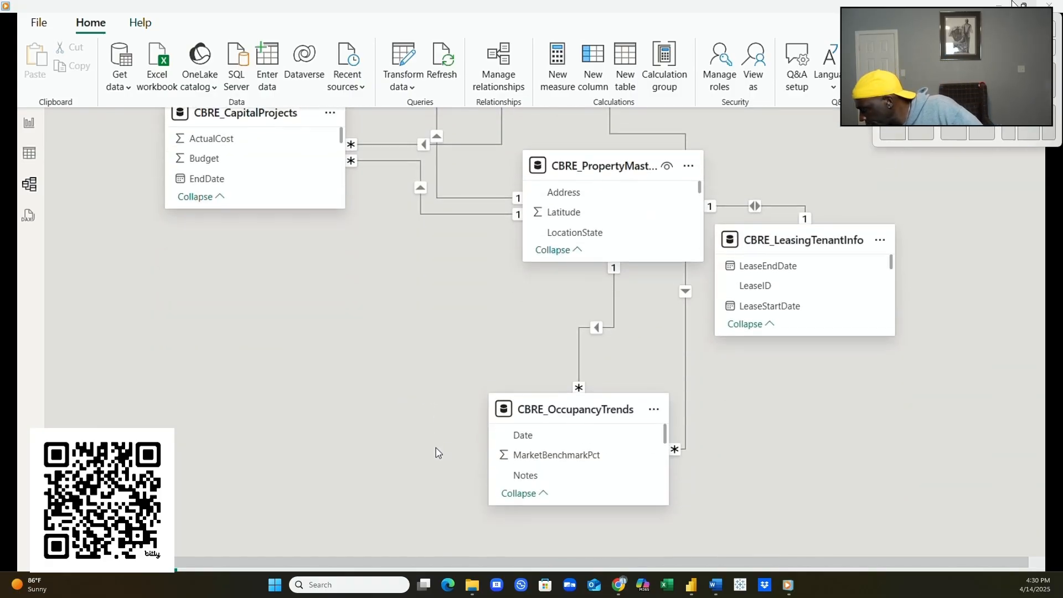
scroll(462, 414, up, 4)
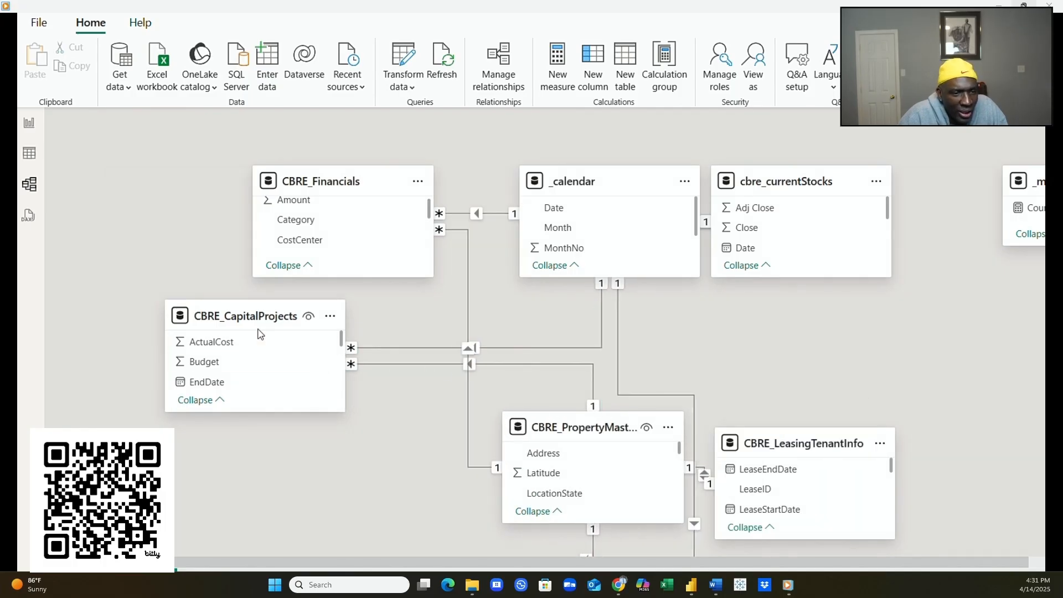
- Nudge CBRE_Financials down-right and cbre_currentStocks right, and put CBRE_LeasingTenantInfo at lower left
drag(309, 178, 318, 219)
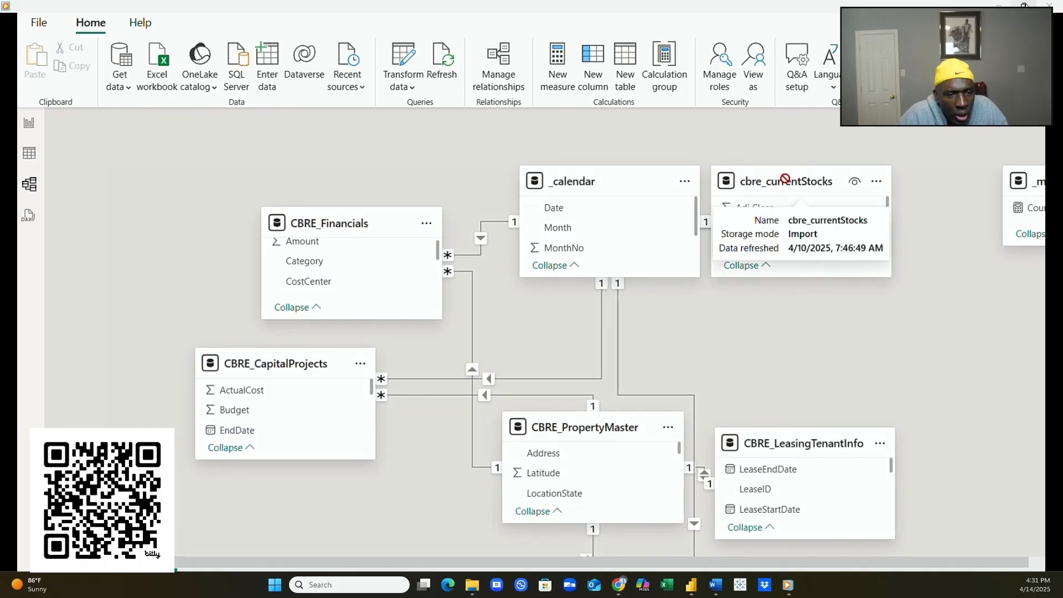
drag(781, 182, 824, 185)
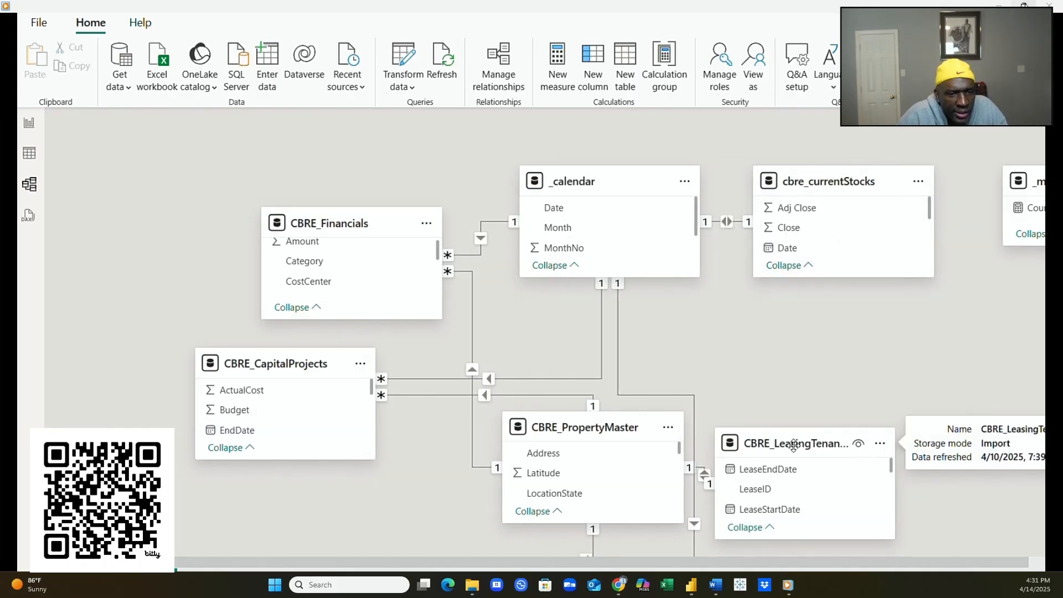
drag(793, 445, 347, 484)
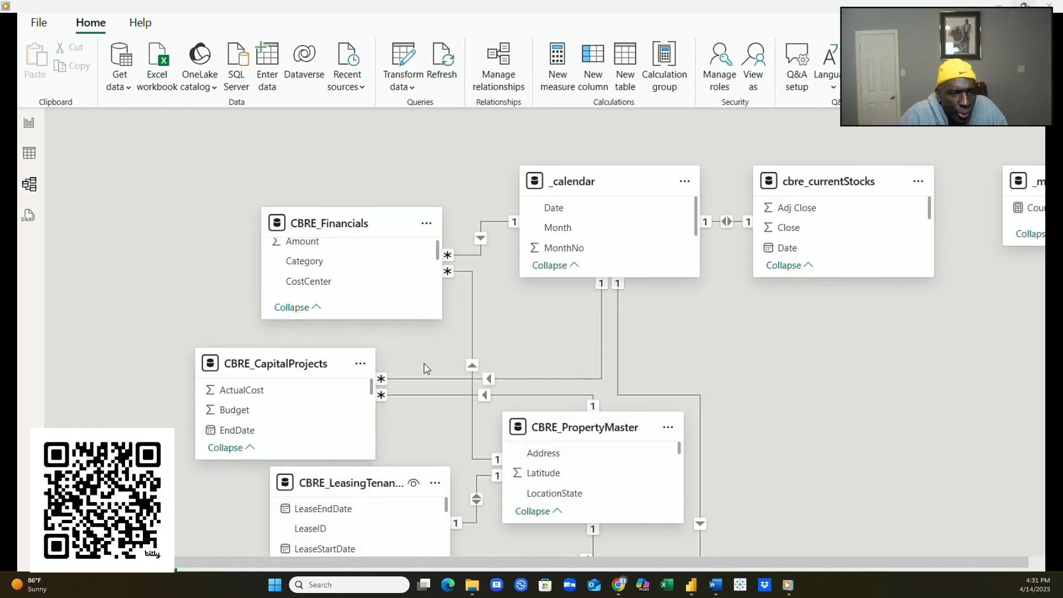
- Move CBRE_CapitalProjects to the right side and raise CBRE_PropertyMaster slightly
drag(291, 363, 839, 338)
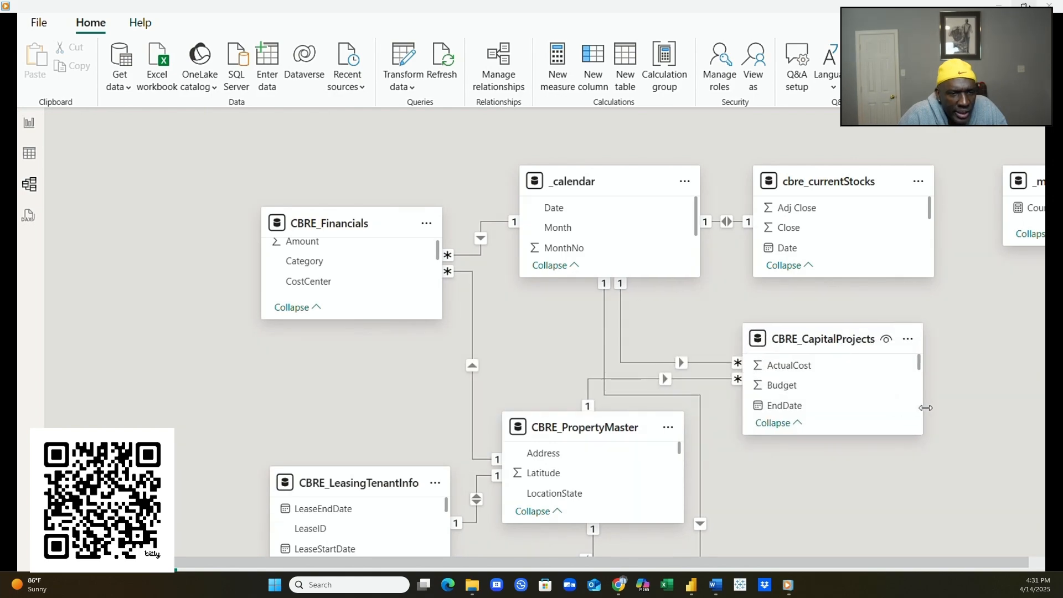
scroll(927, 413, down, 3)
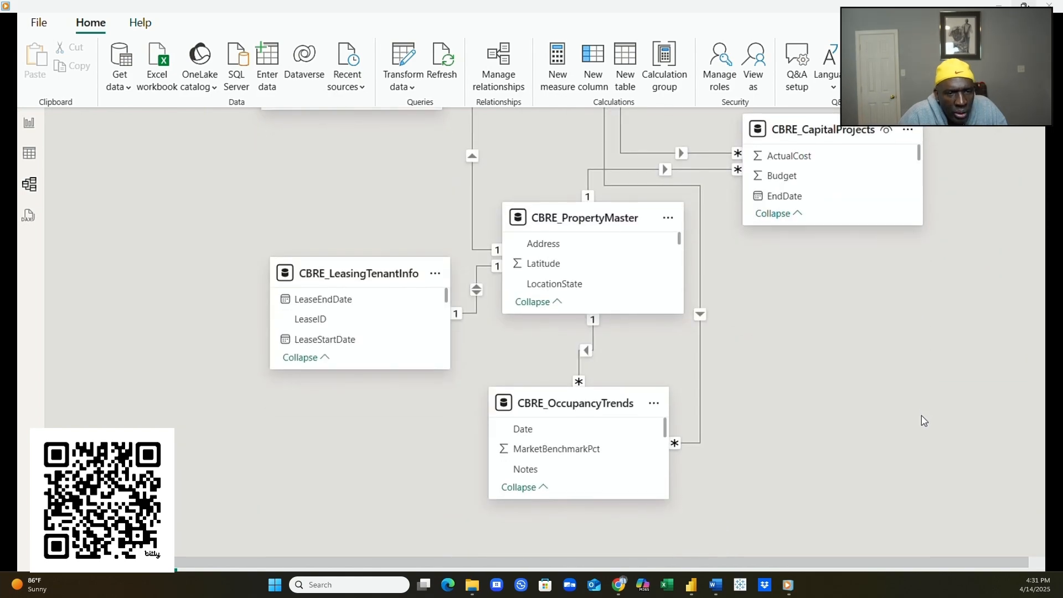
scroll(919, 418, up, 1)
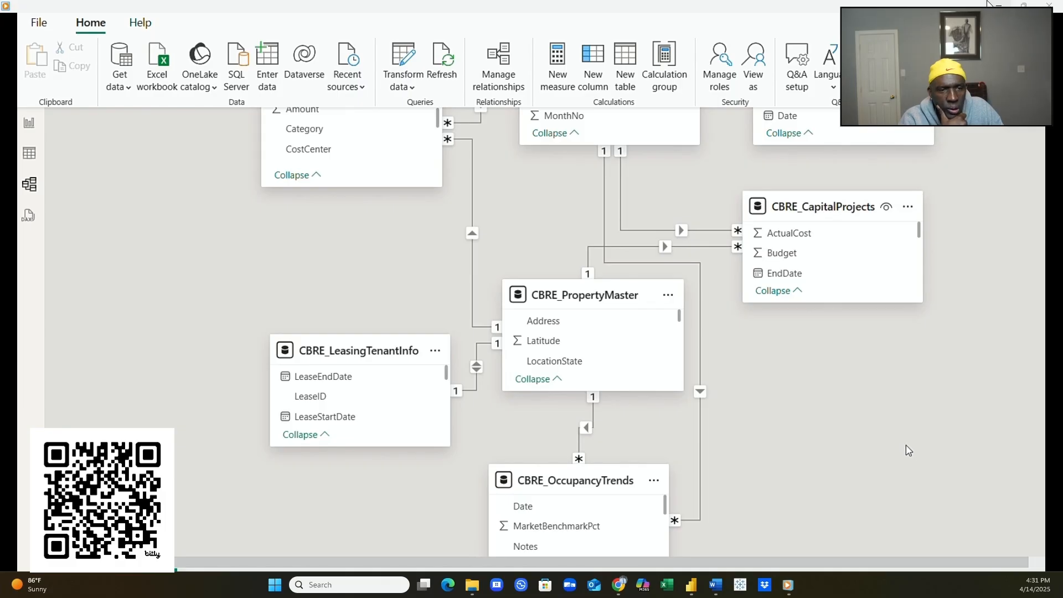
scroll(724, 363, up, 3)
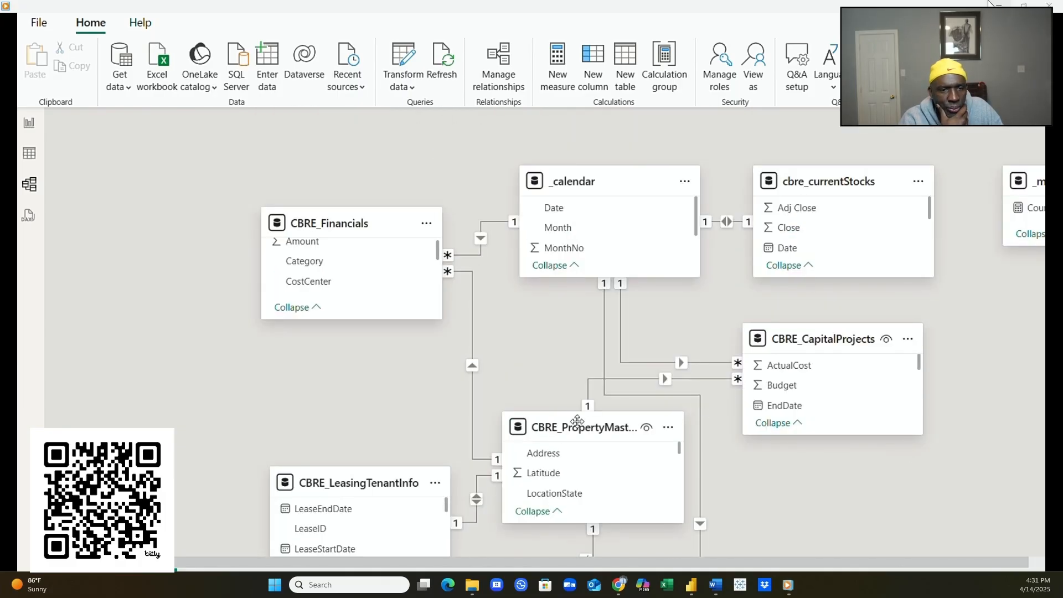
drag(567, 427, 566, 394)
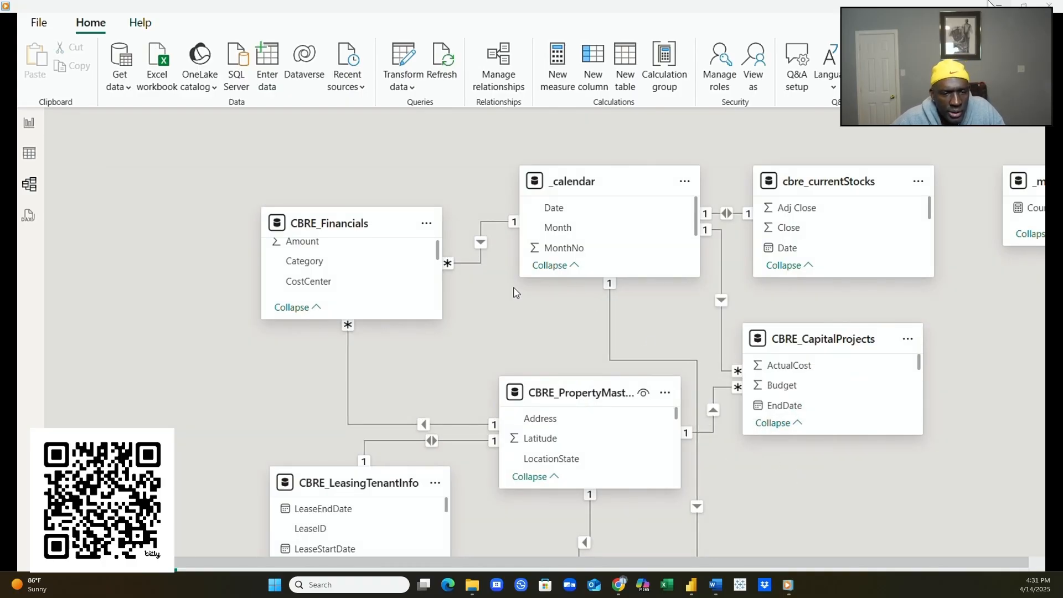
- Move CBRE_Financials down and slightly left in the model diagram
drag(333, 221, 331, 302)
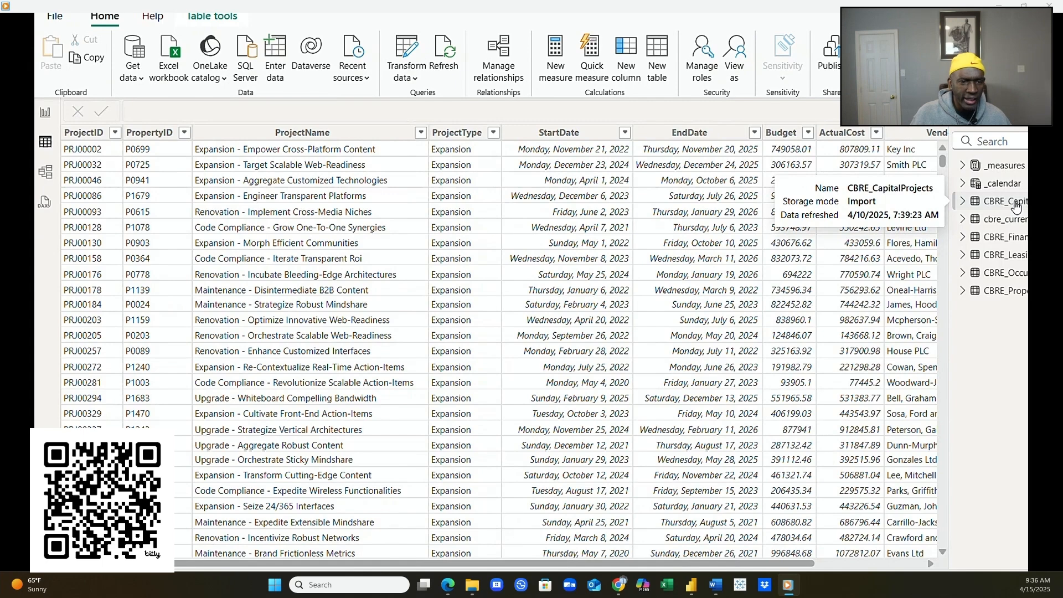
- Resume the paused recording with the empty Page 1 report canvas displayed
mouse_move(370, 553)
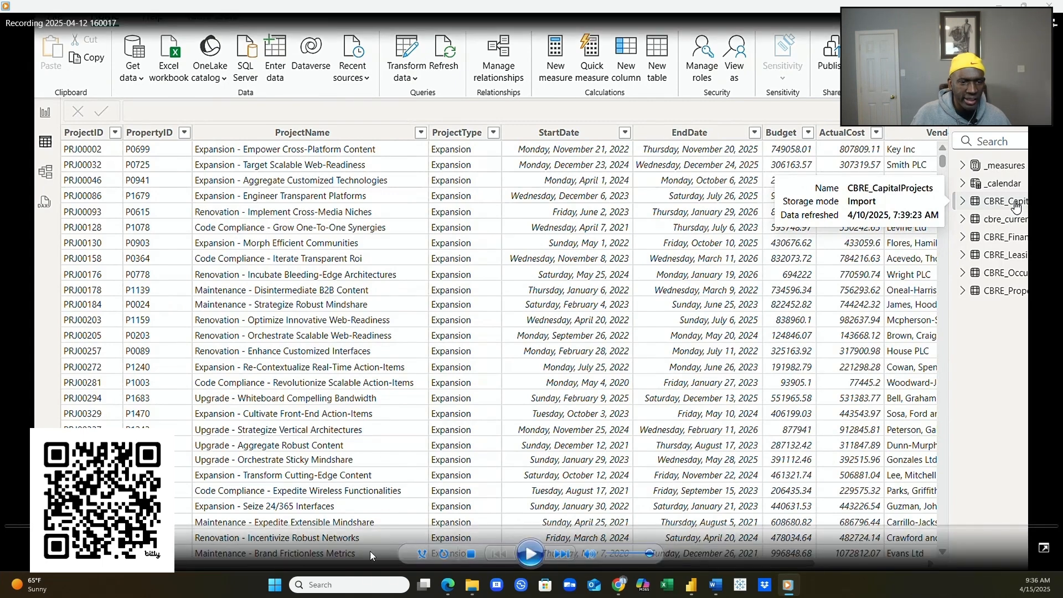
click(530, 550)
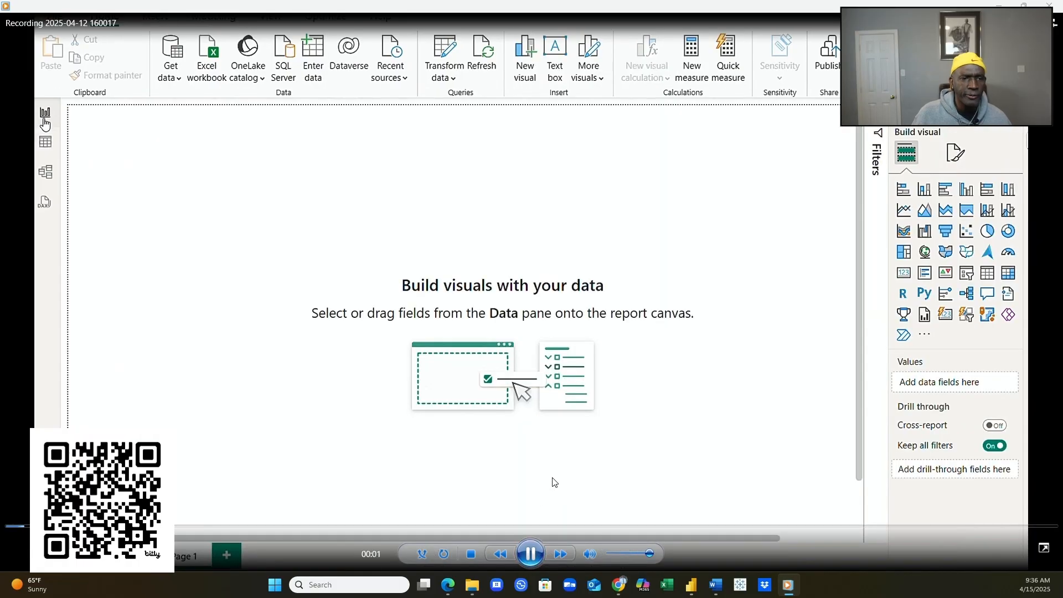
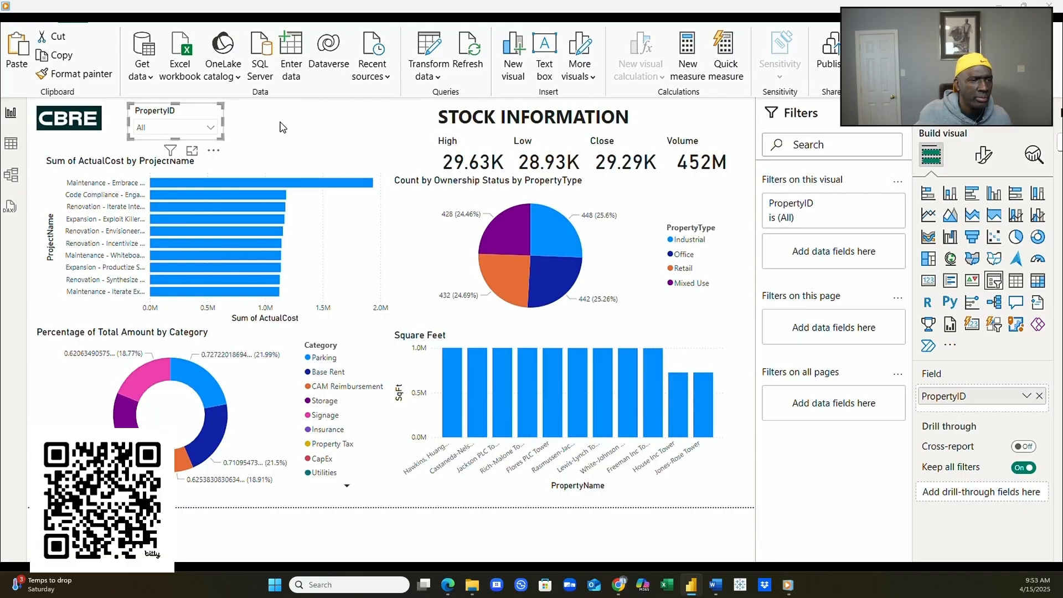
- Duplicate the PropertyID slicer to its right and switch the copy's field to LocationState
click(190, 125)
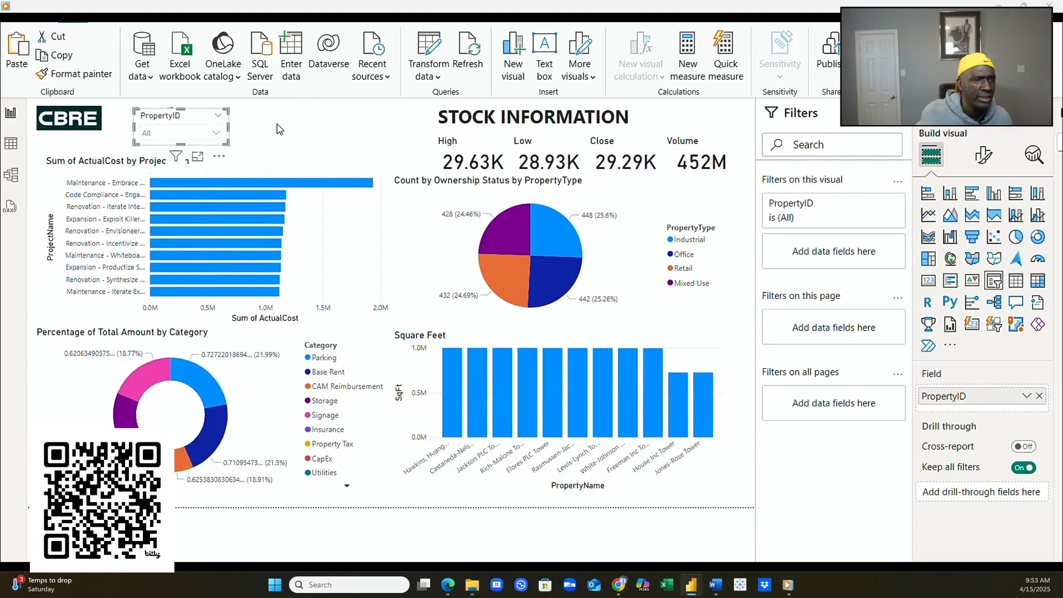
drag(189, 113, 282, 113)
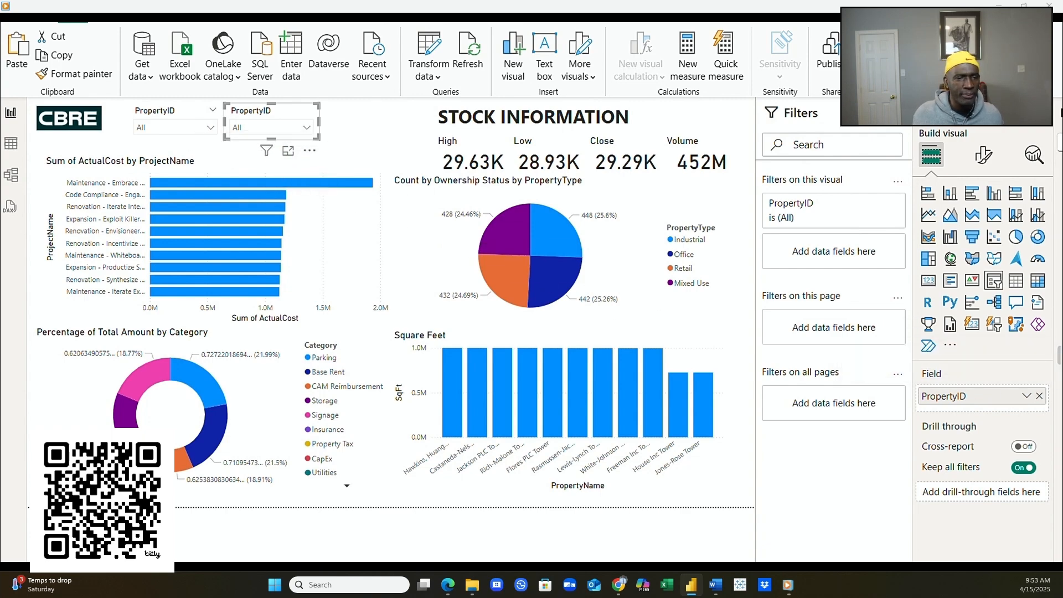
click(1038, 395)
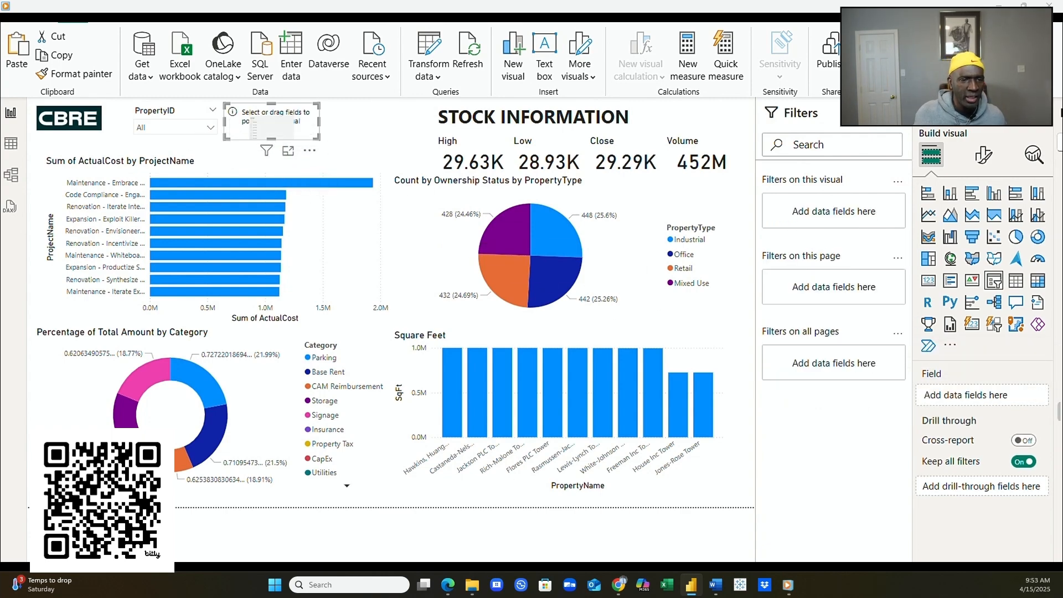
drag(1059, 382, 989, 398)
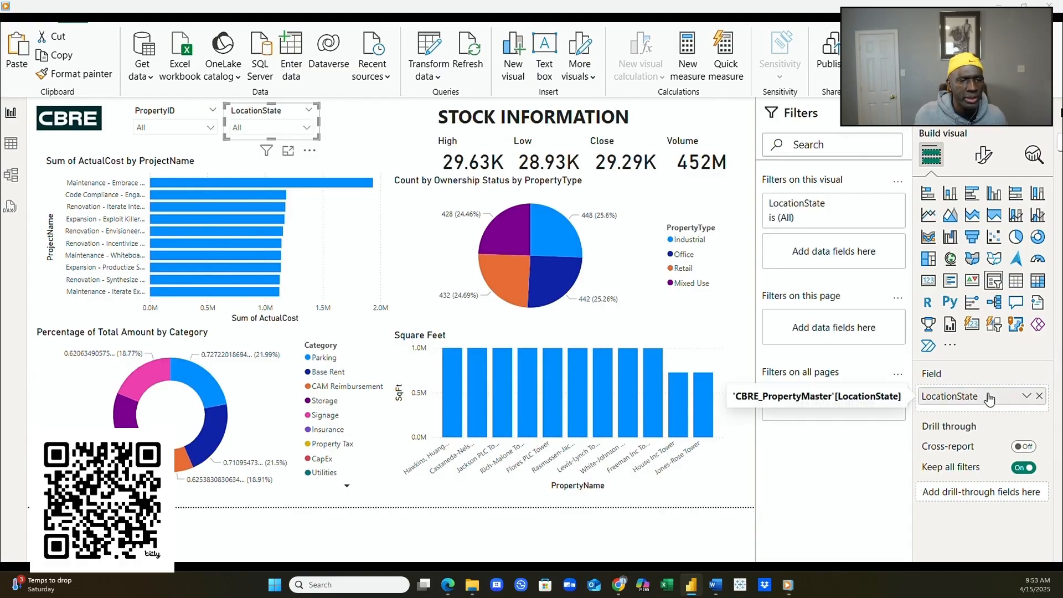
- Test the state slicer on Florida, Tennessee, Washington and District of Columbia, then reset it to All
click(310, 130)
click(262, 197)
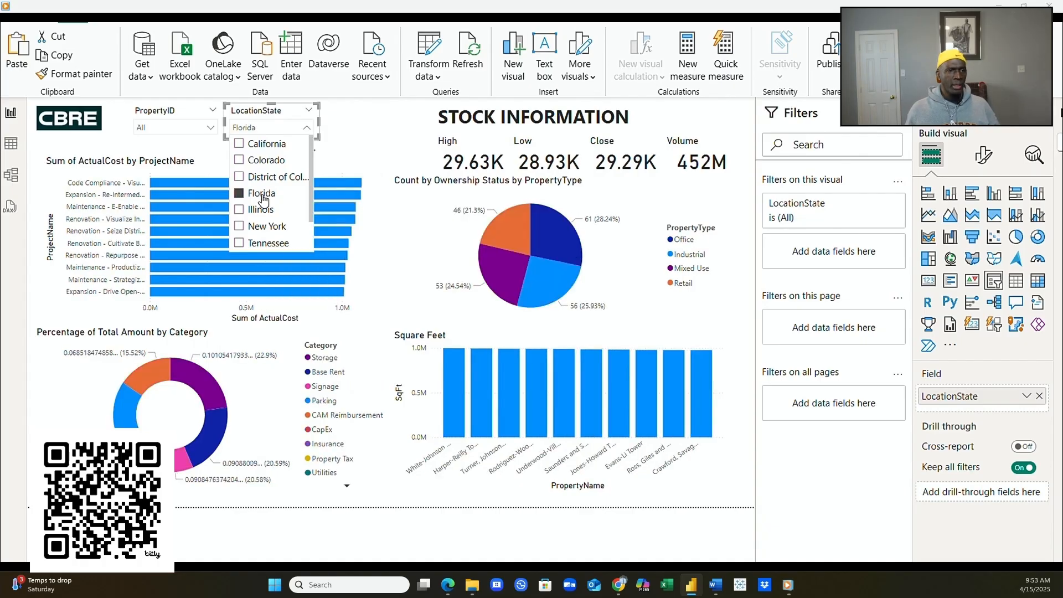
click(238, 245)
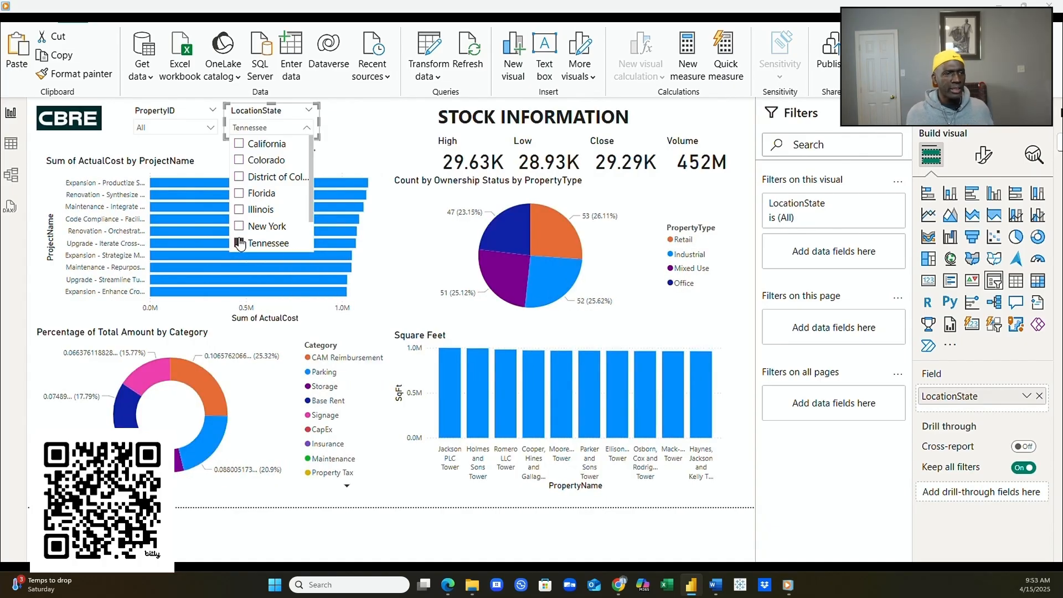
scroll(239, 245, down, 2)
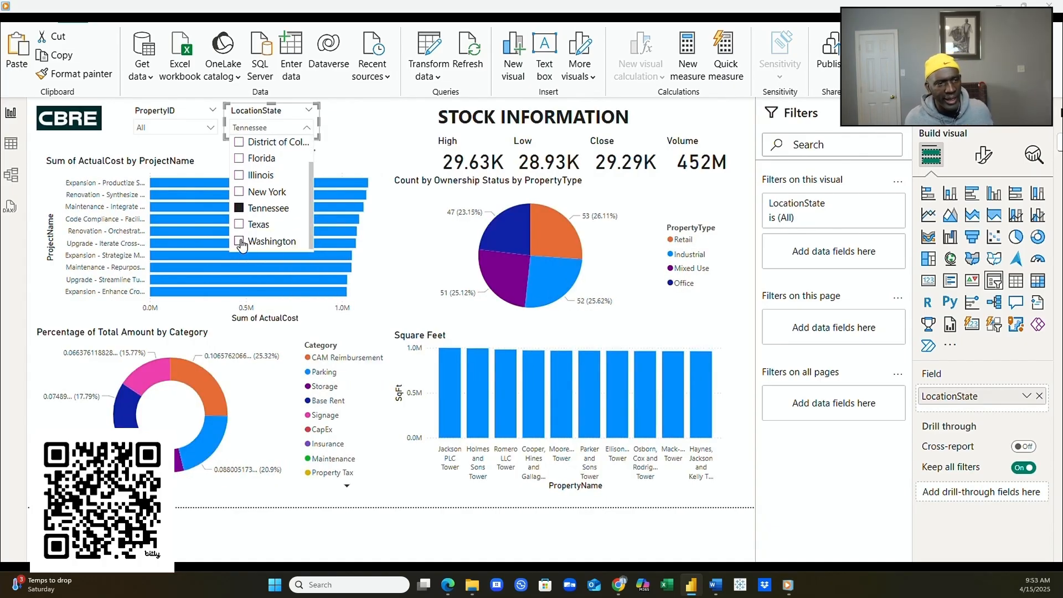
click(239, 243)
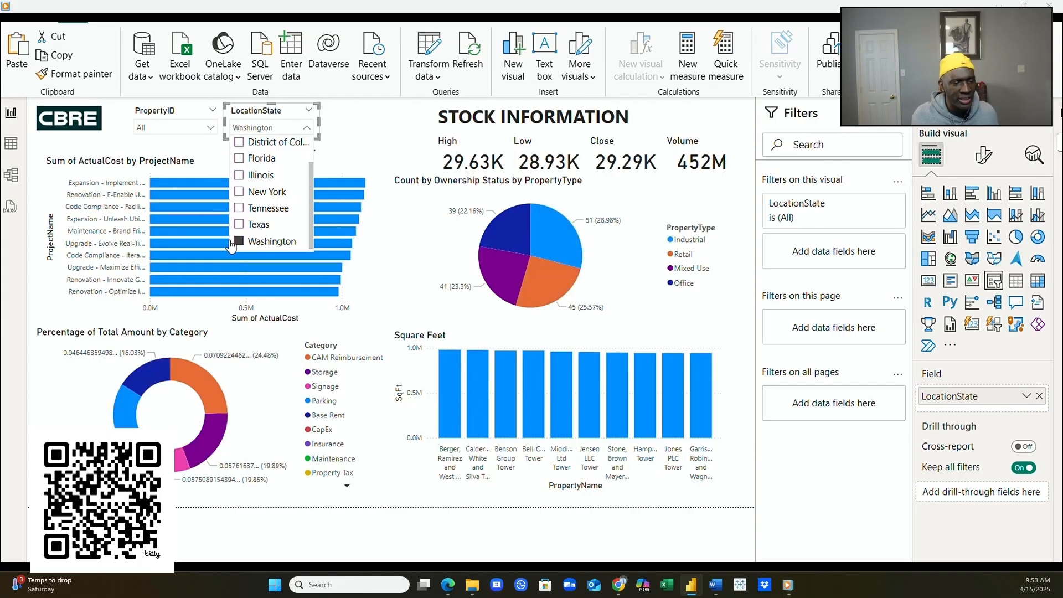
click(239, 145)
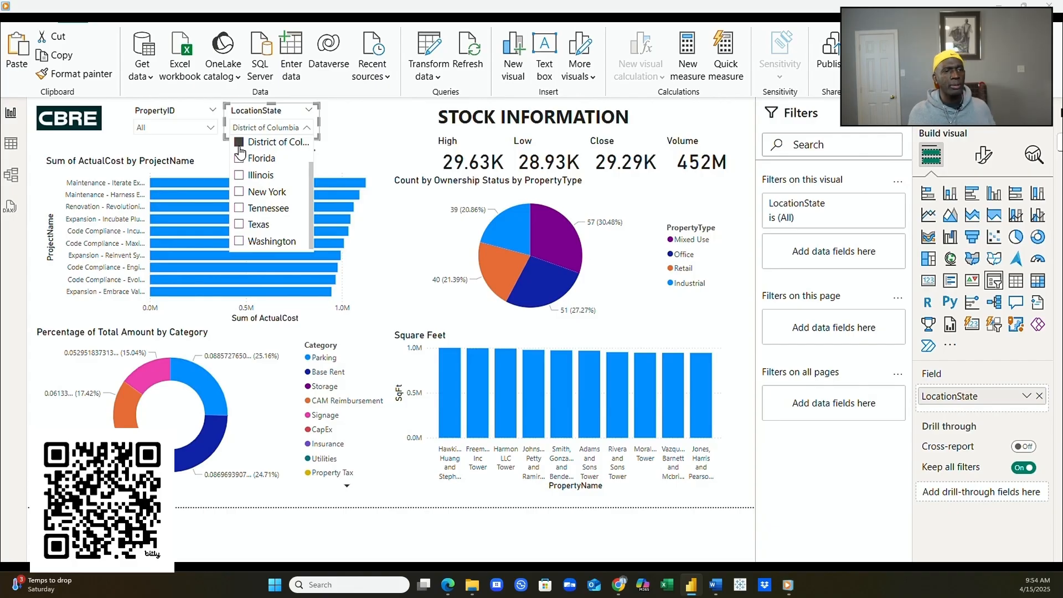
click(241, 147)
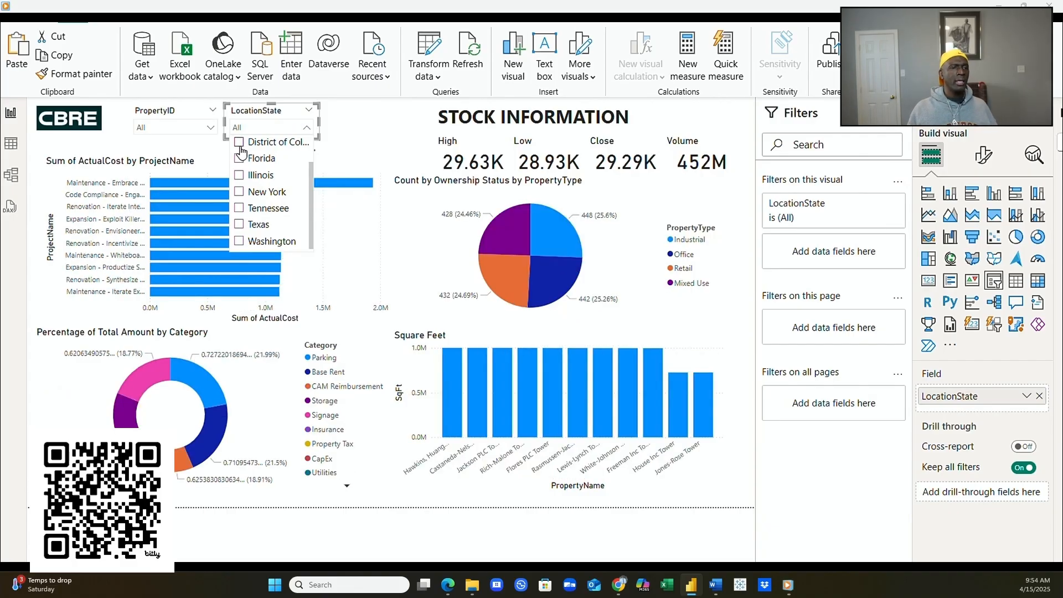
click(346, 145)
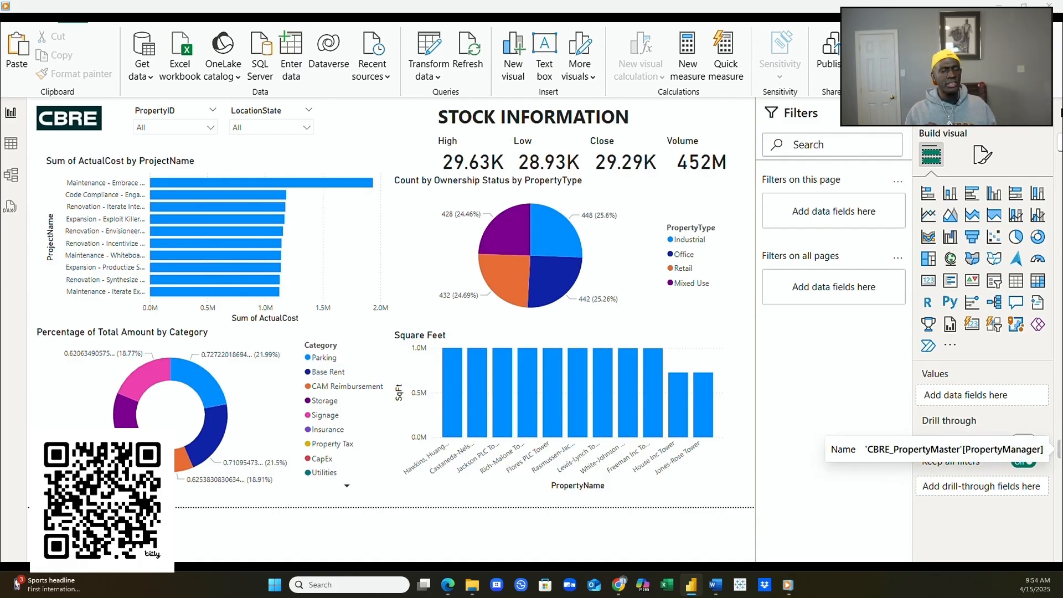
- Paste a copy of the LocationState slicer beside it and switch its field to PropertyManager
click(254, 114)
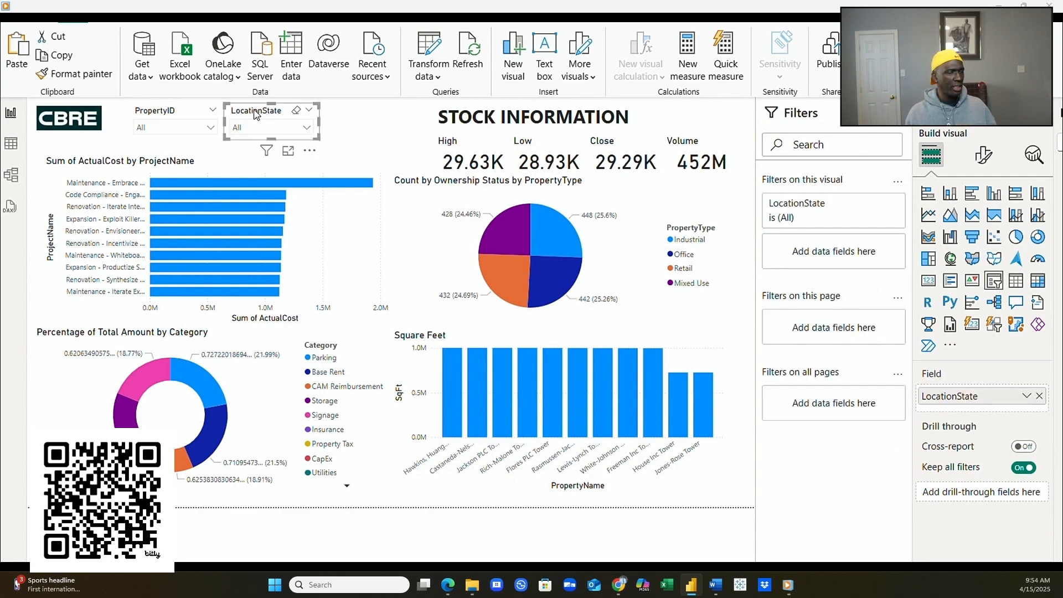
click(347, 143)
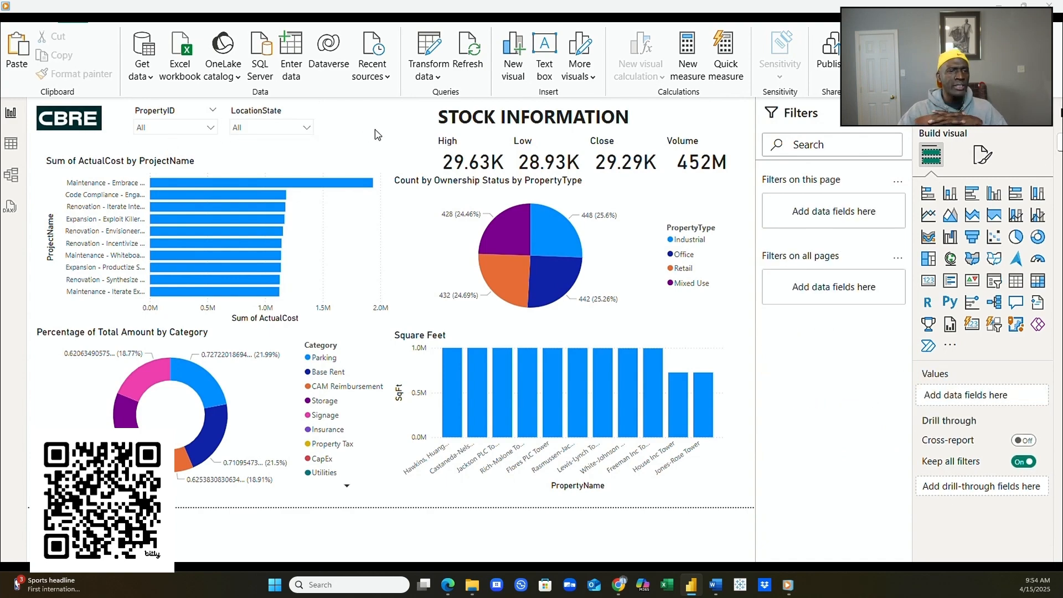
key(ctrl+v)
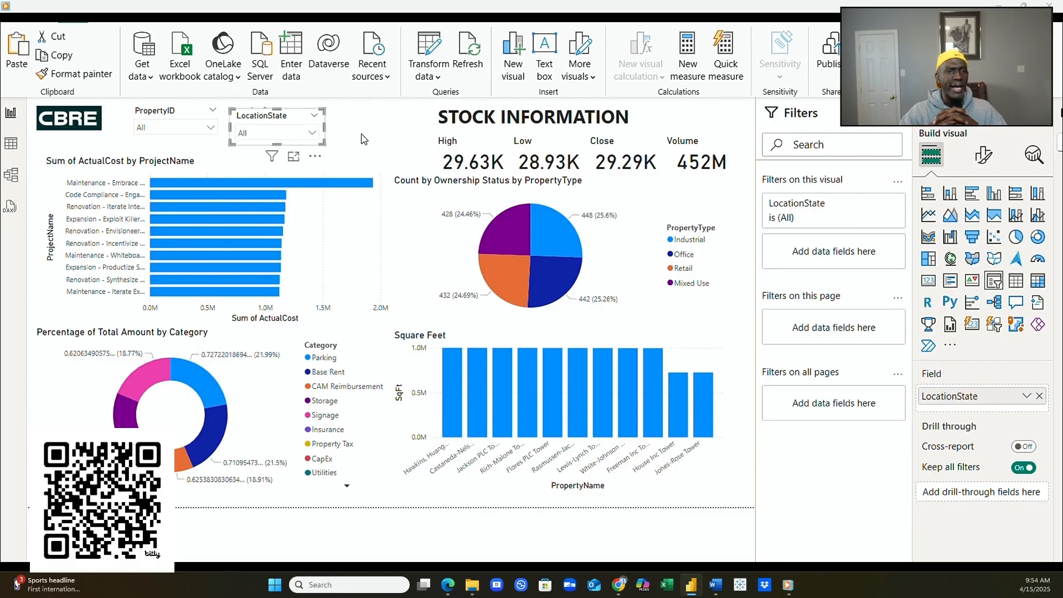
drag(265, 118, 357, 119)
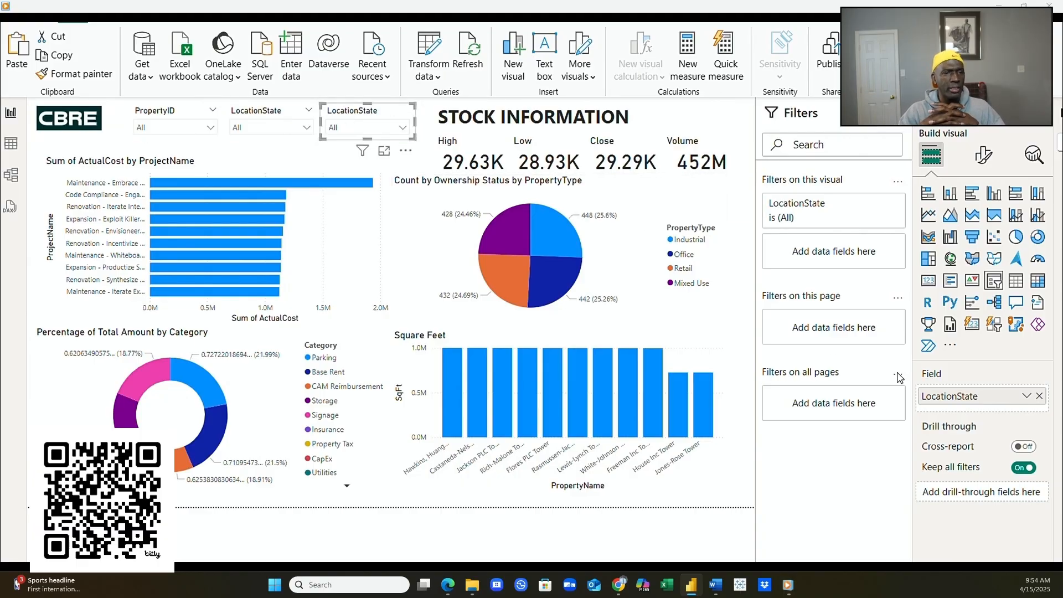
click(1039, 396)
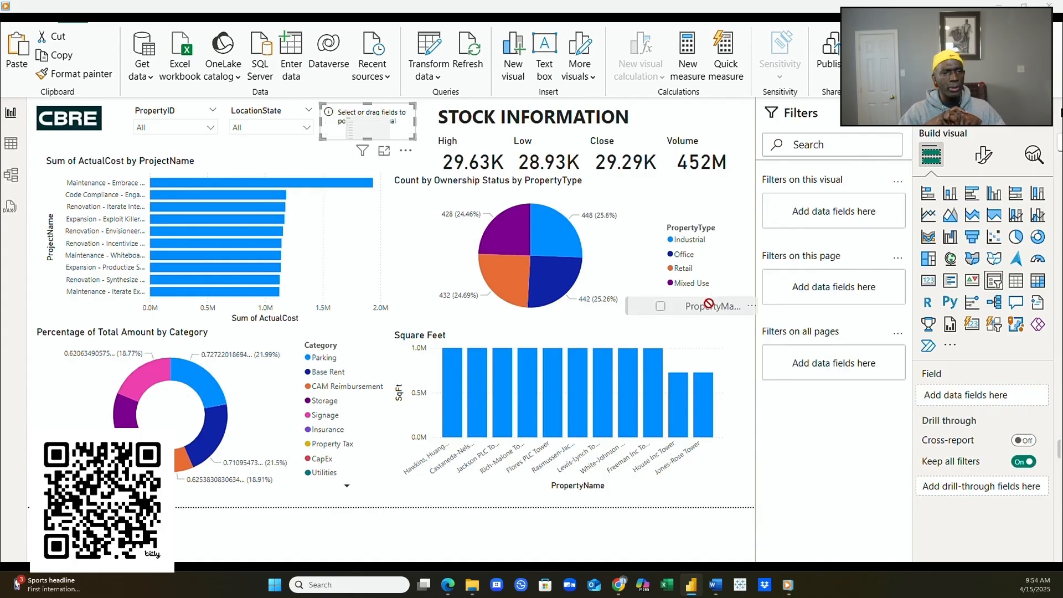
drag(387, 130, 387, 132)
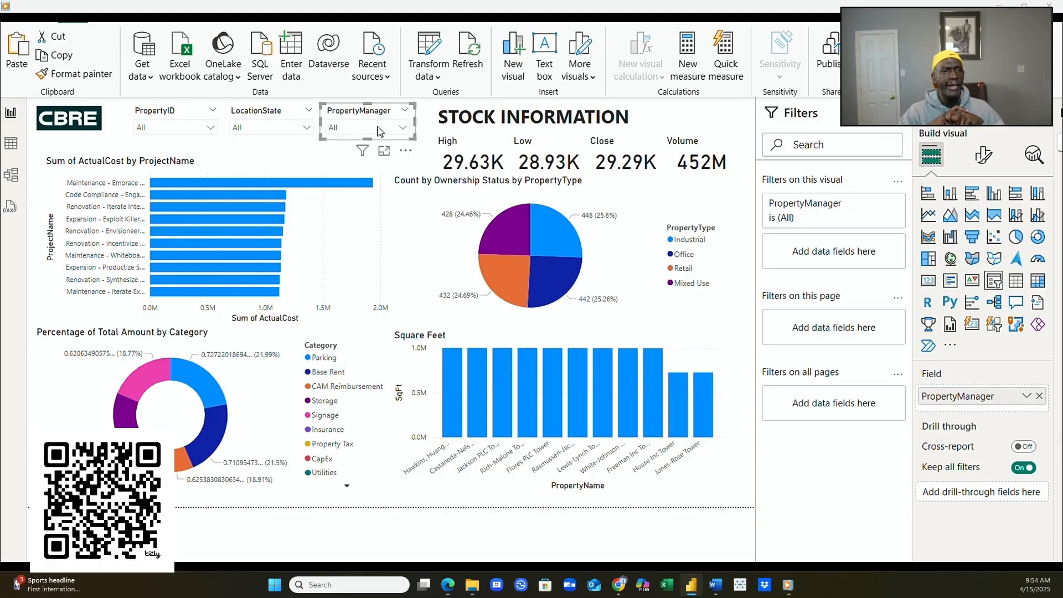
- Test the slicer on several property managers, then remove PropertyManager from its field well
click(402, 128)
click(366, 194)
click(359, 227)
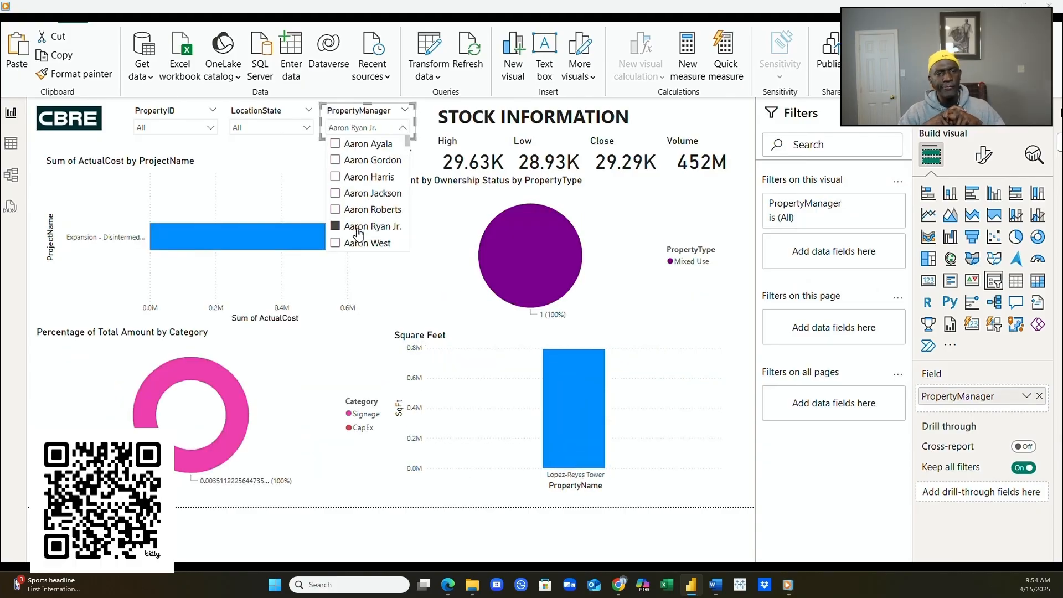
click(363, 245)
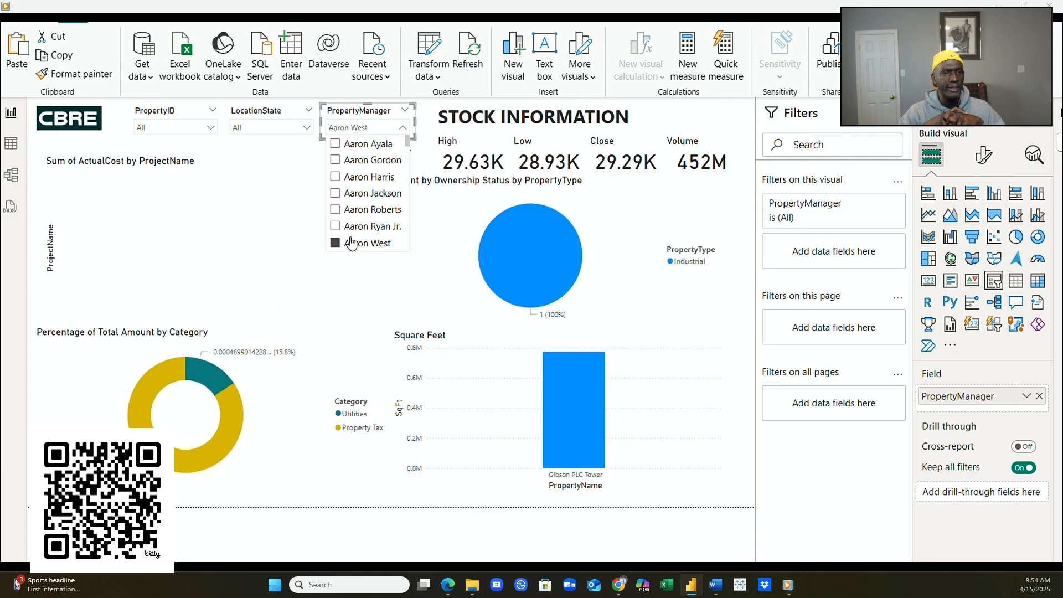
scroll(365, 235, down, 5)
click(334, 220)
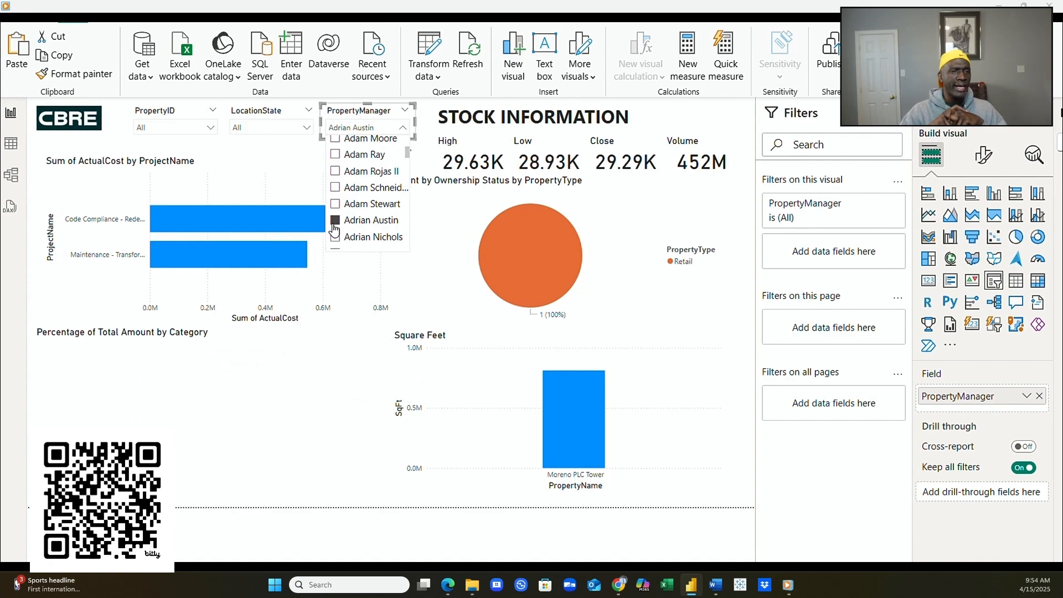
click(336, 188)
click(335, 155)
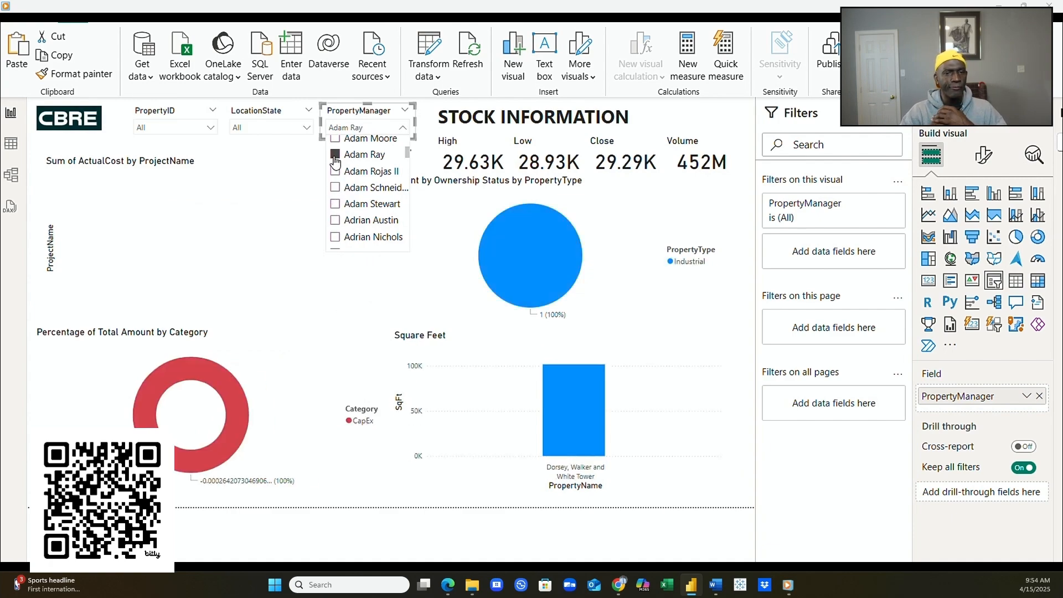
click(335, 140)
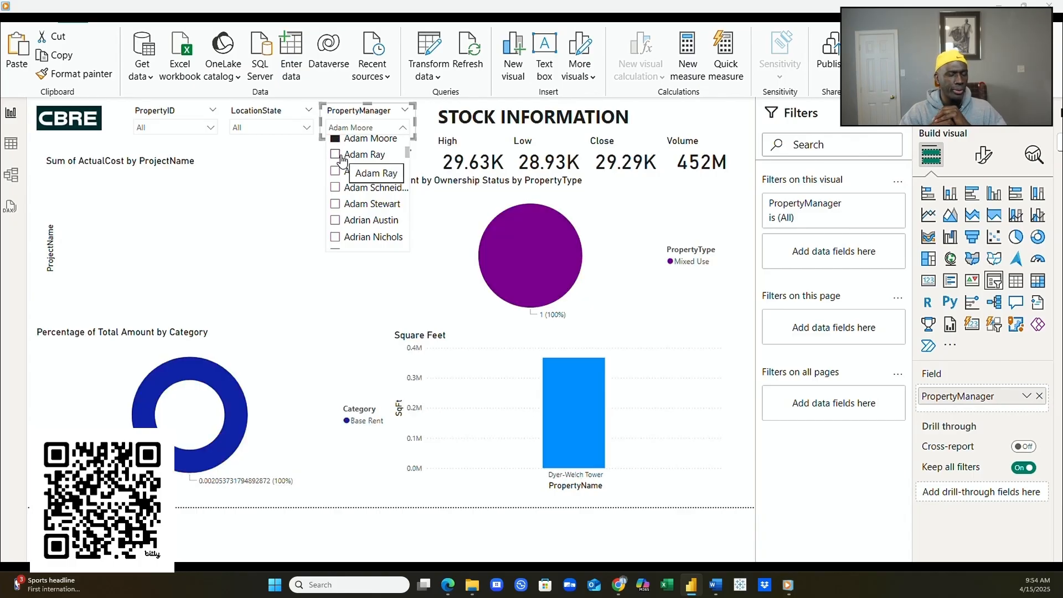
click(368, 128)
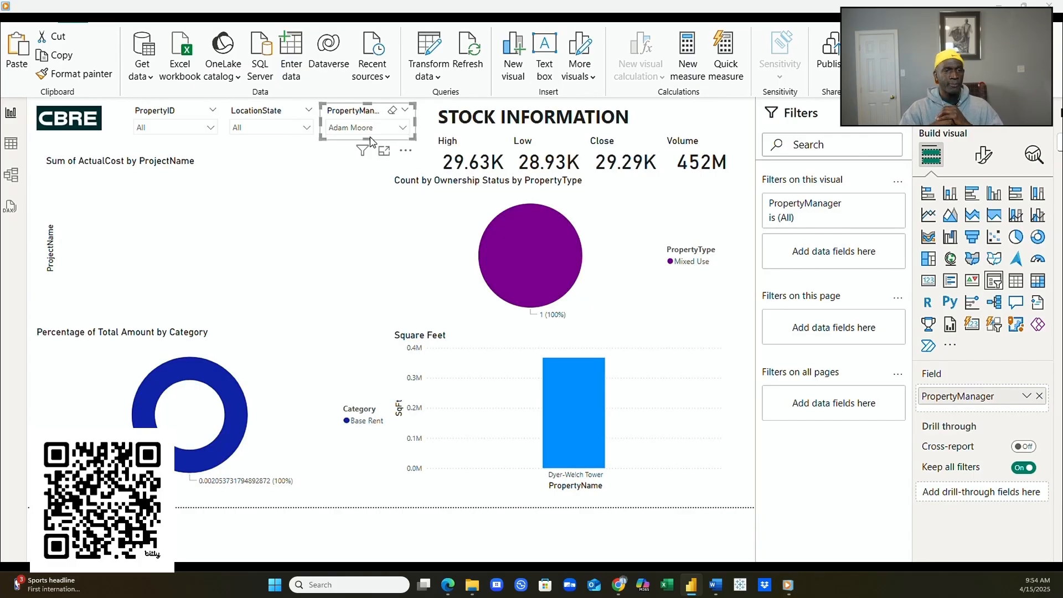
click(1039, 395)
- Put Market into the empty slicer and filter to Denver, New York City, then Chicago
drag(1059, 381, 1016, 394)
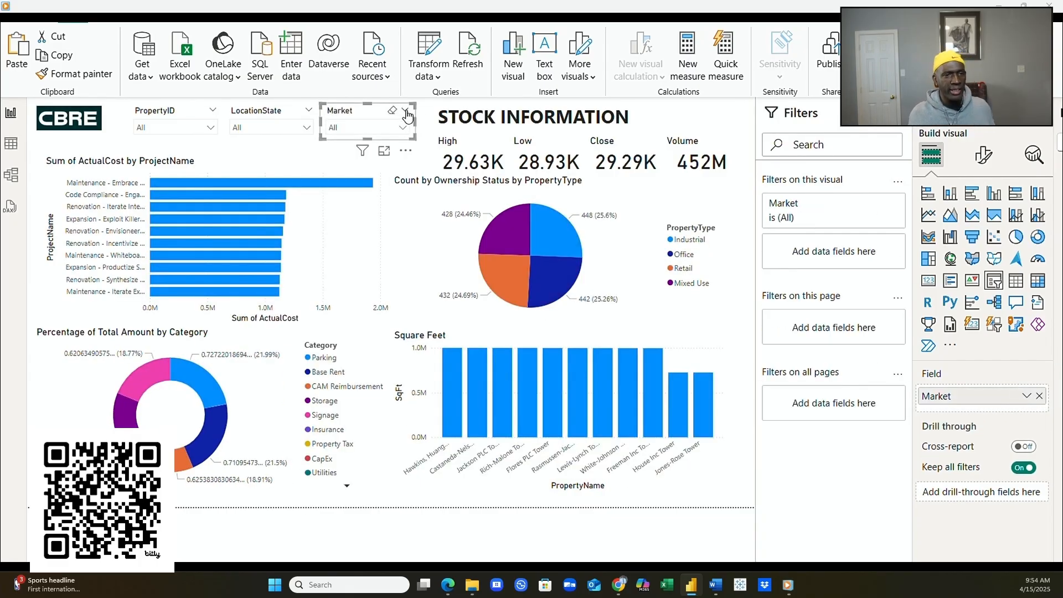
click(403, 127)
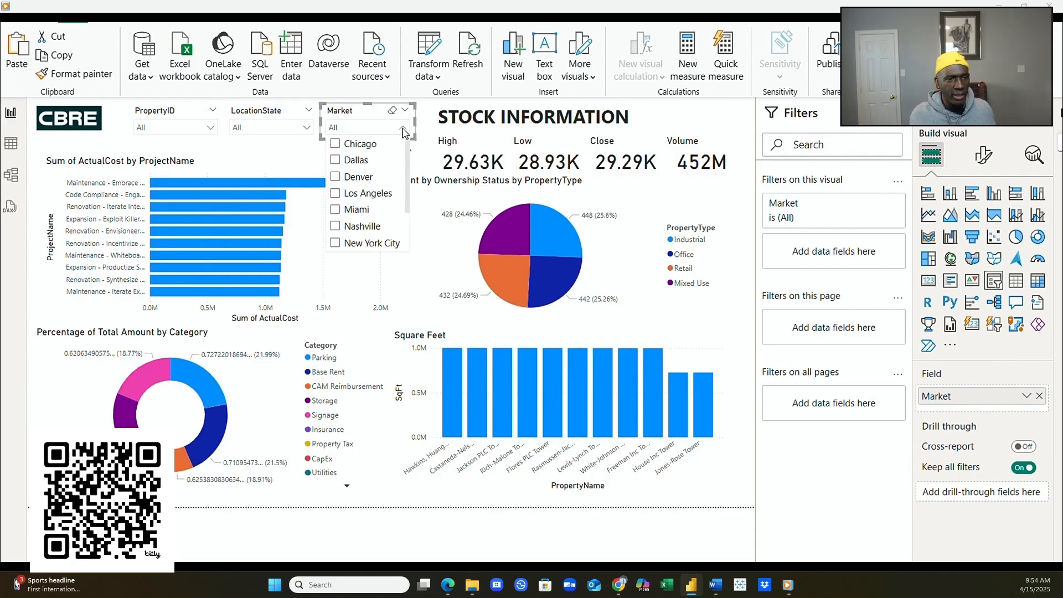
click(336, 177)
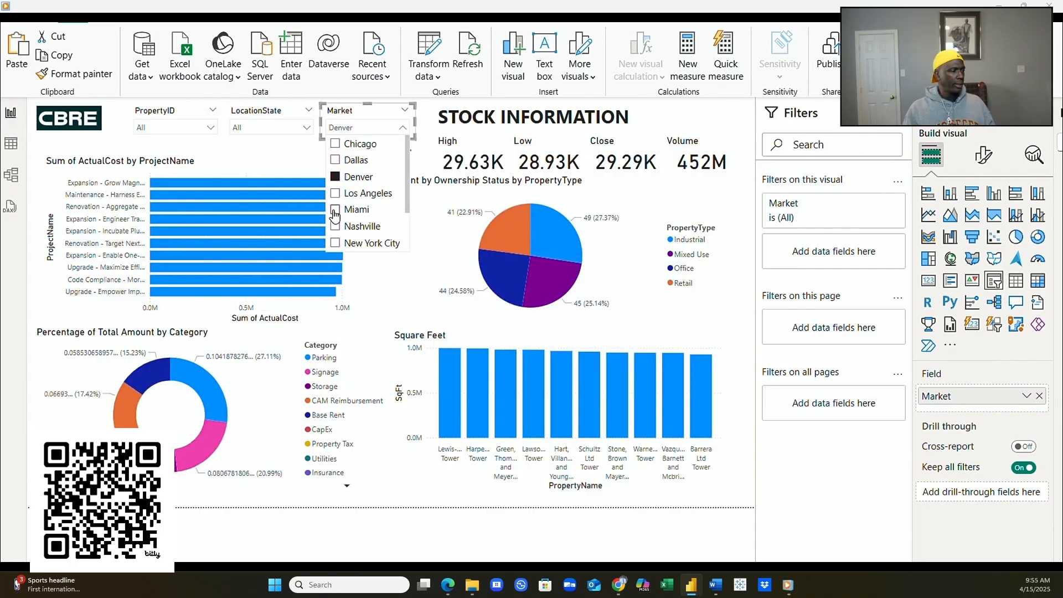
click(336, 243)
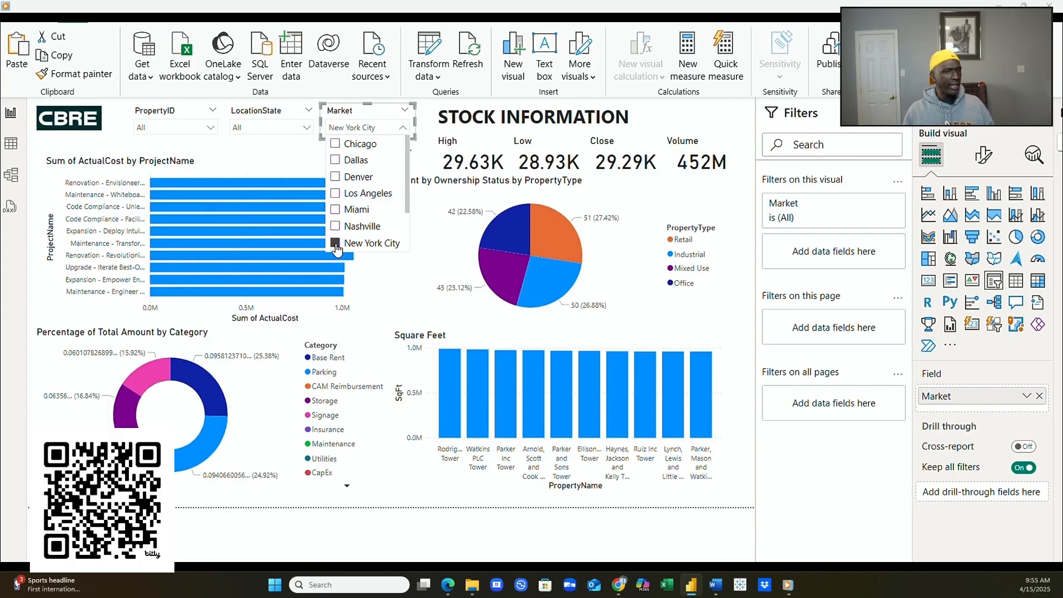
click(334, 145)
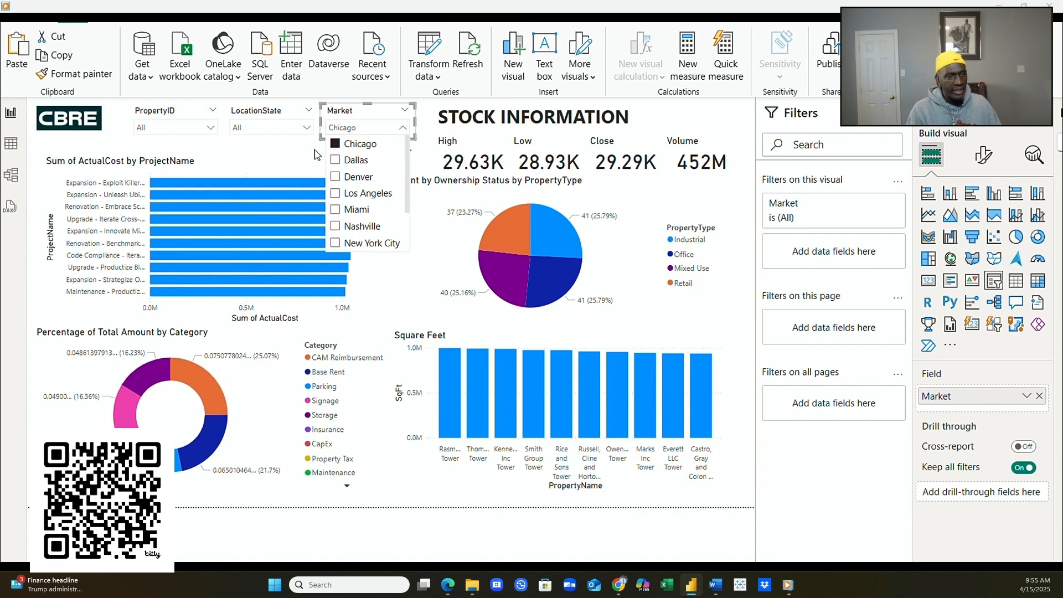
- Try Nashville, Los Angeles, Denver, Chicago and Nashville again, then reset the Market slicer to All
click(337, 244)
click(335, 226)
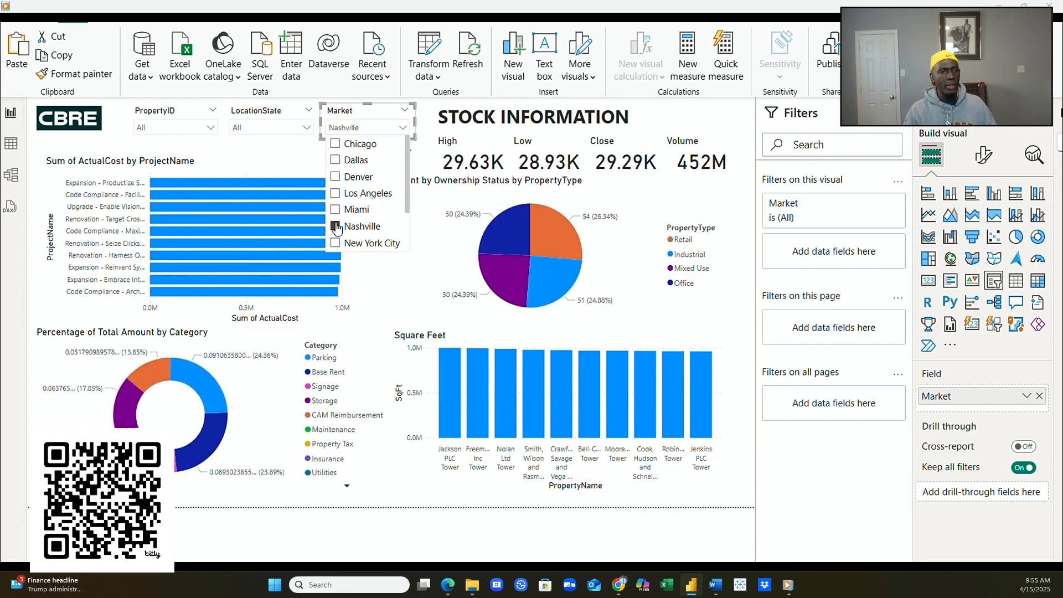
click(335, 193)
click(336, 176)
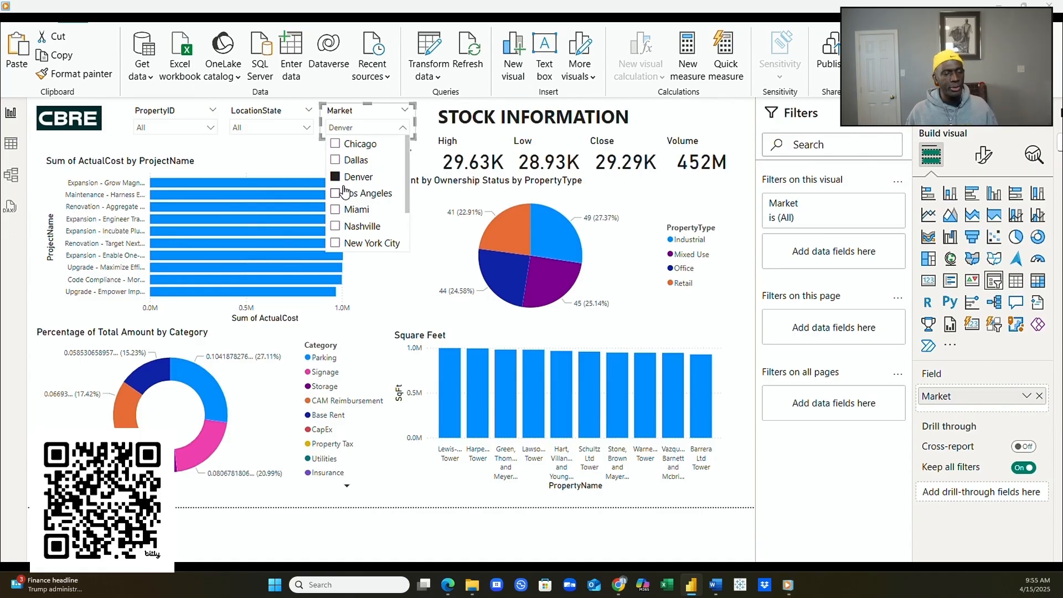
click(336, 144)
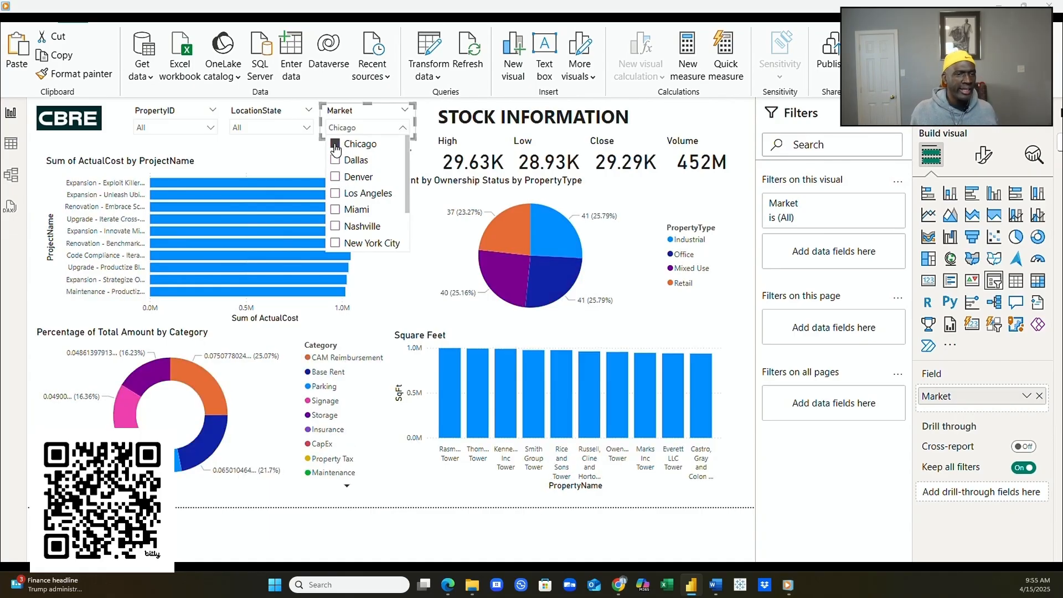
click(335, 227)
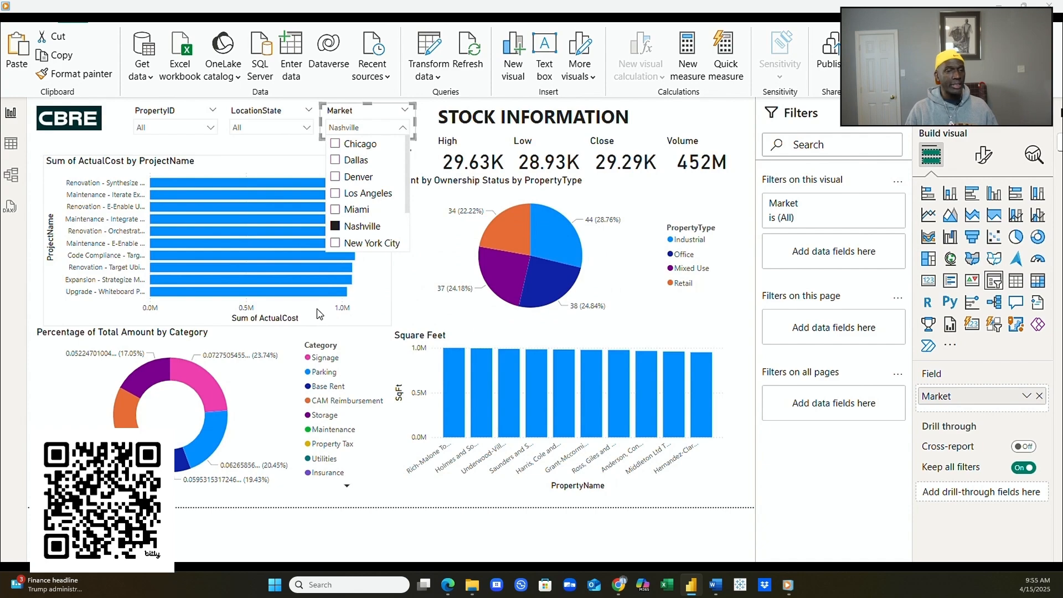
click(335, 226)
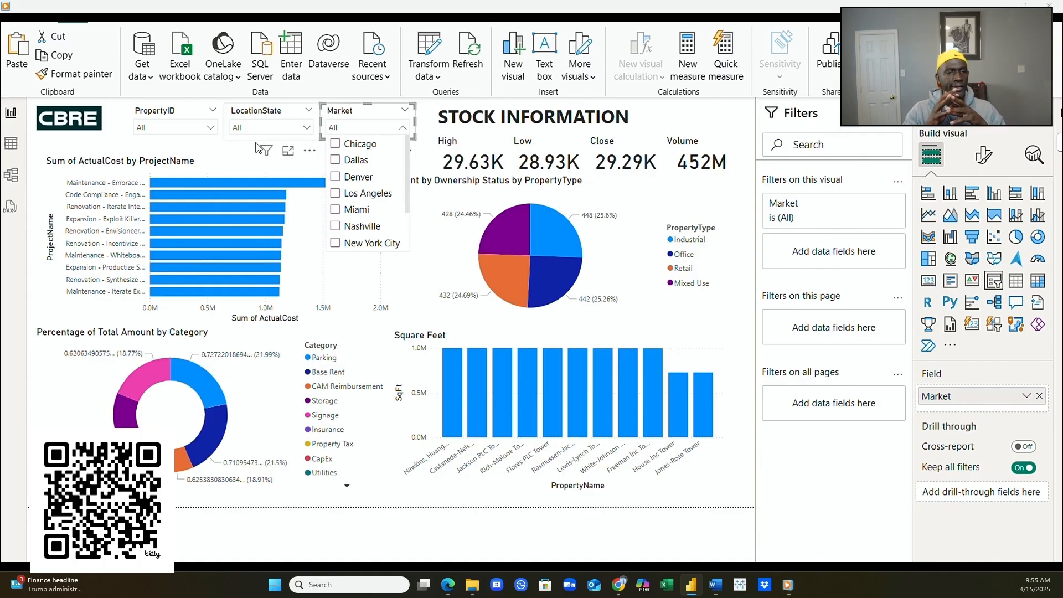
click(211, 148)
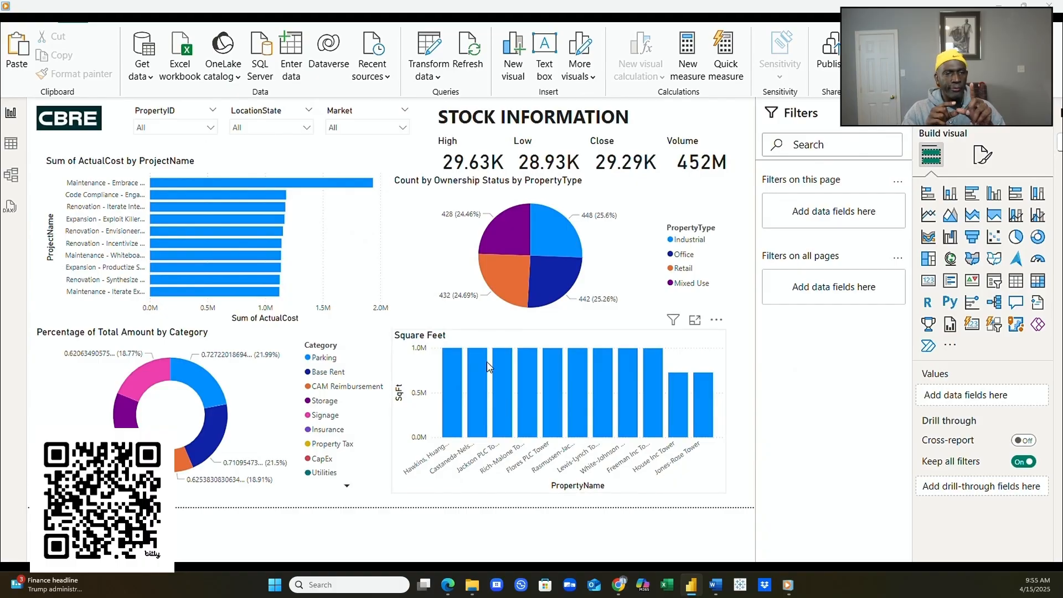
- Turn on a visual border around the Square Feet chart
click(396, 479)
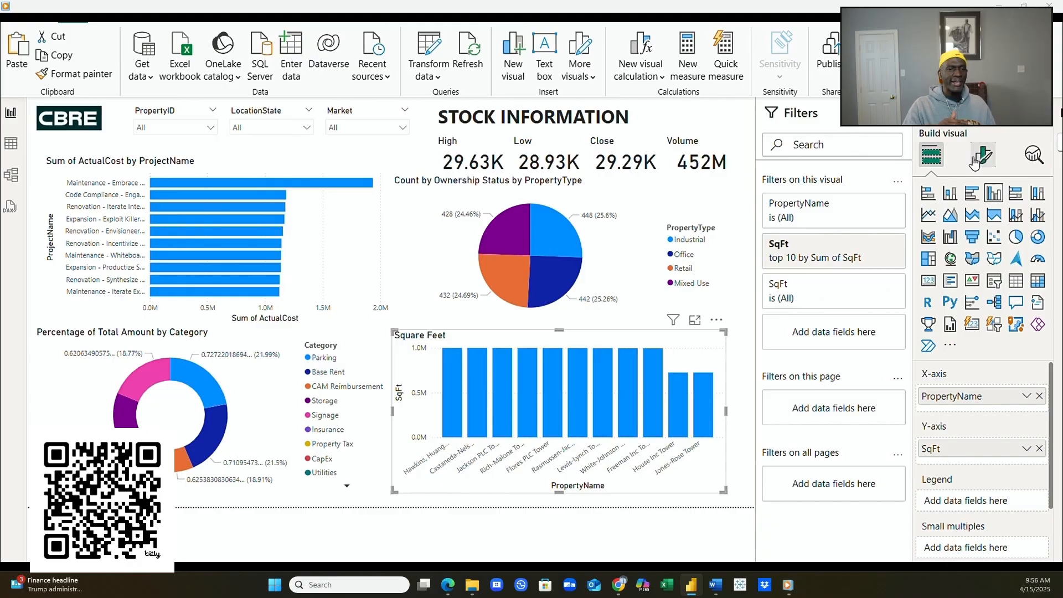
click(993, 161)
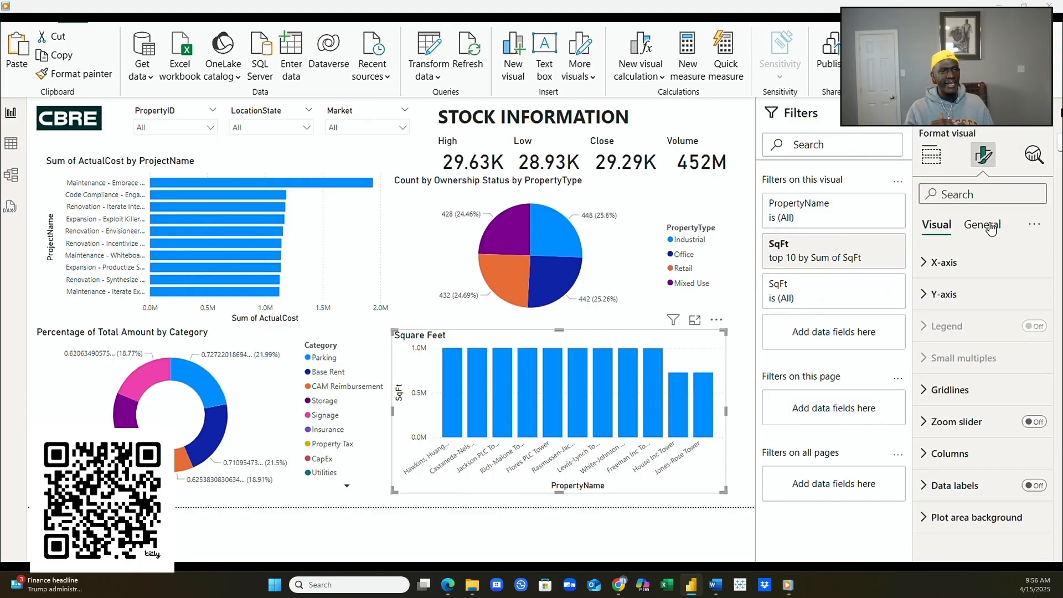
click(990, 227)
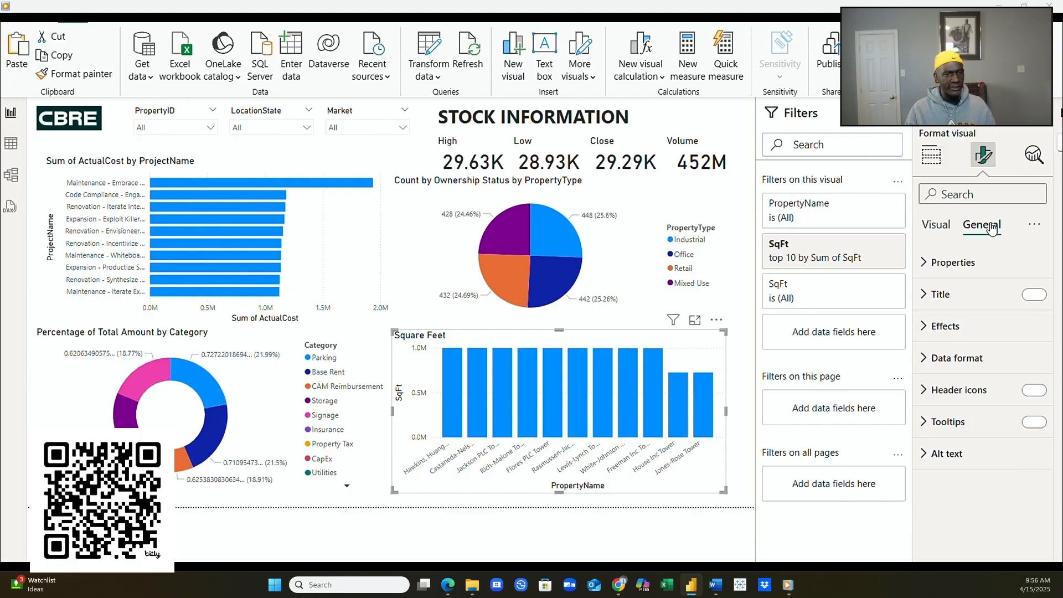
click(924, 331)
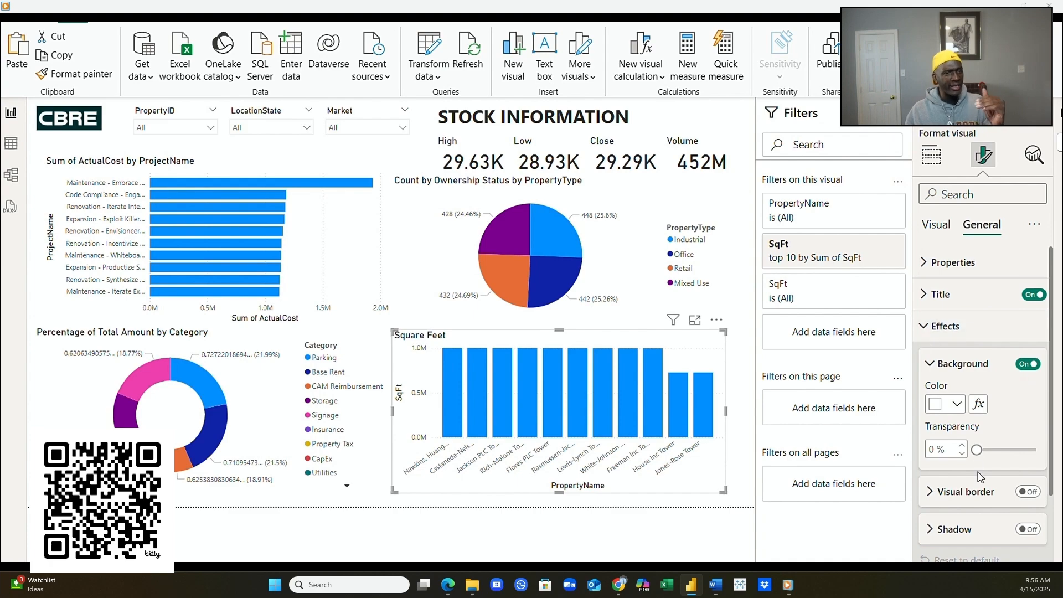
click(1027, 492)
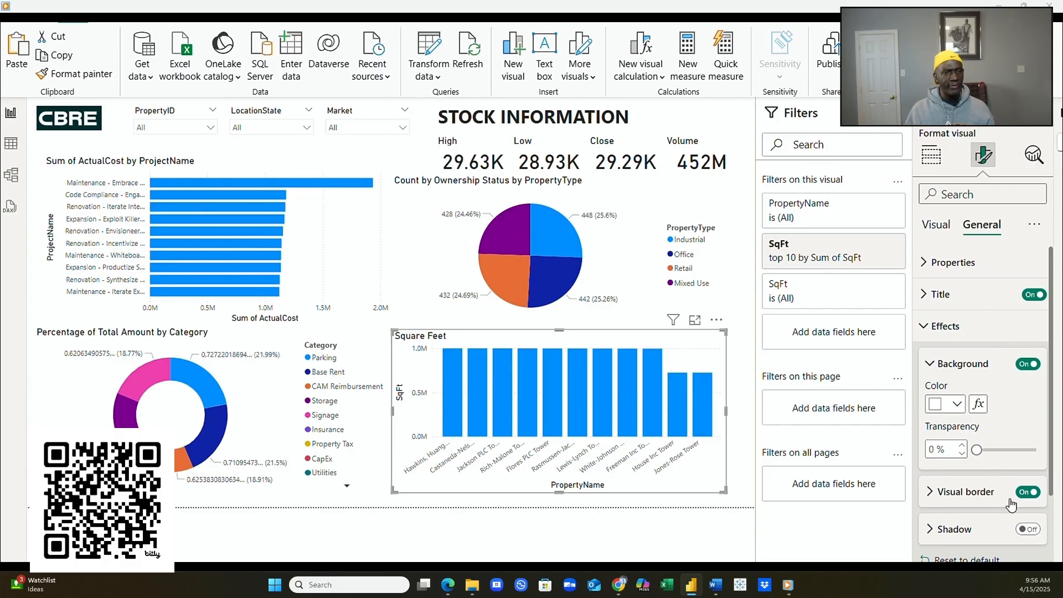
scroll(1015, 506, down, 2)
click(952, 417)
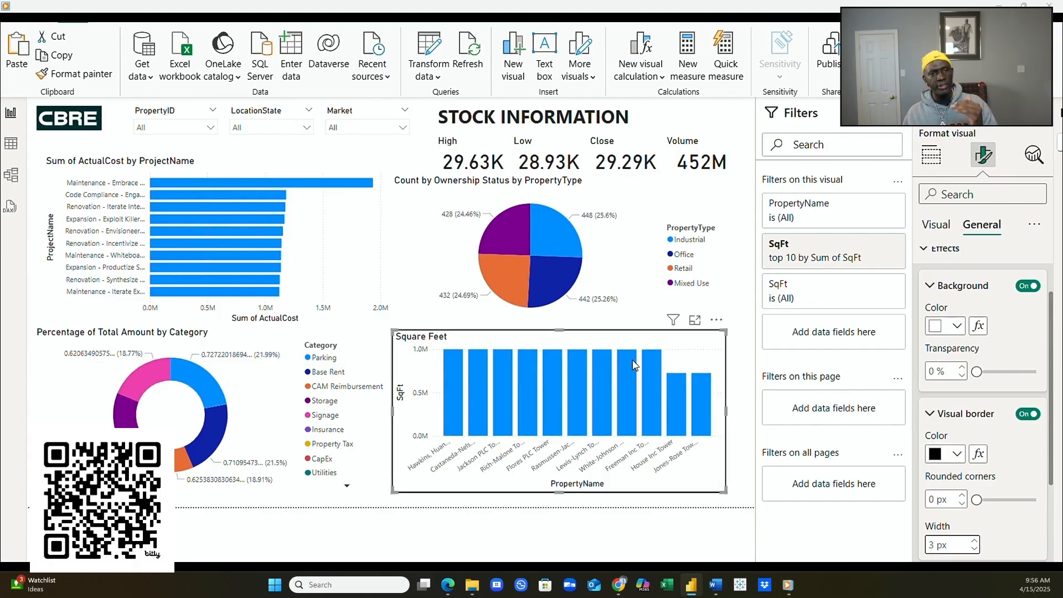
- Add a 4 px border around the pie chart
click(718, 310)
click(1027, 413)
click(974, 541)
click(974, 540)
click(974, 540)
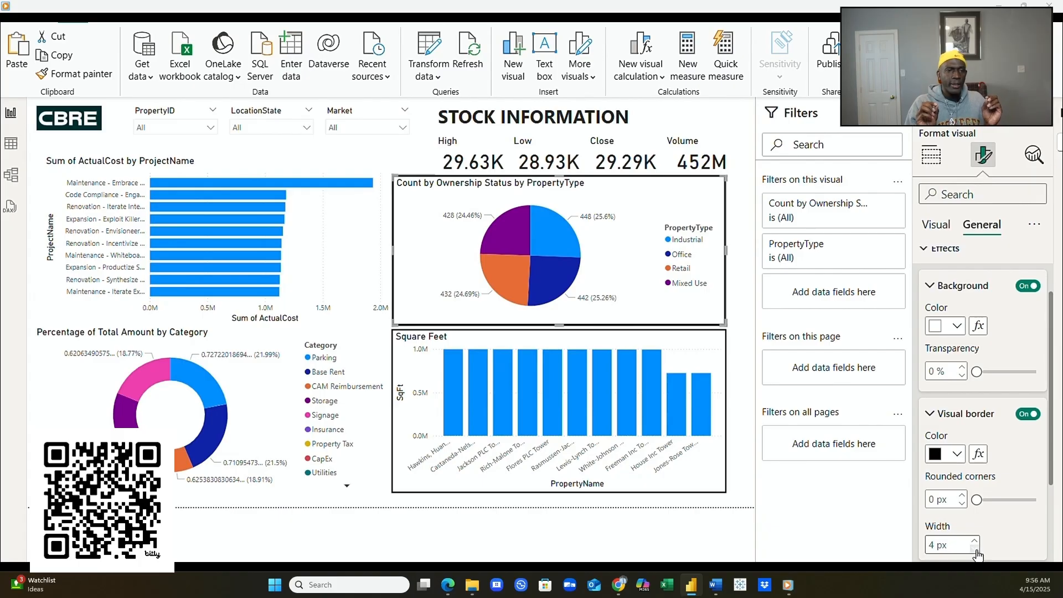
- Border the ActualCost bar chart and the donut chart at 2 px, and narrow the donut from its left edge
click(360, 227)
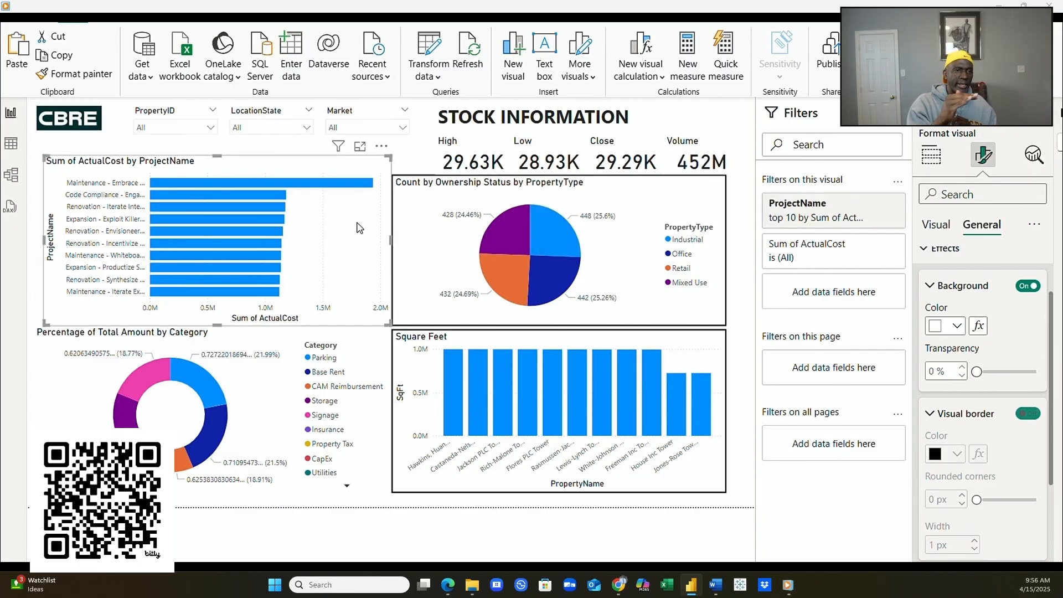
click(1028, 414)
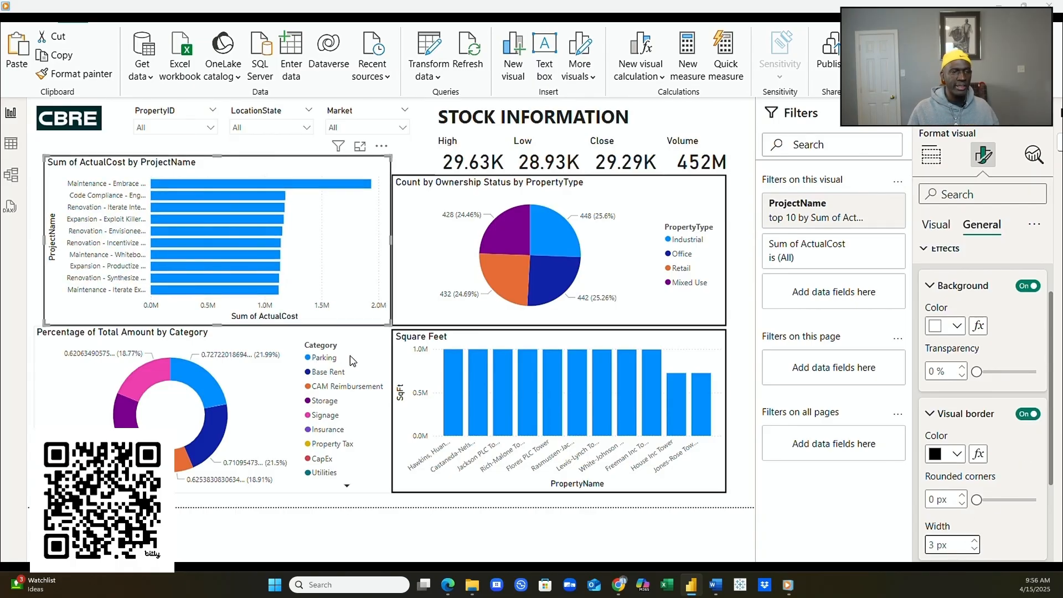
click(364, 357)
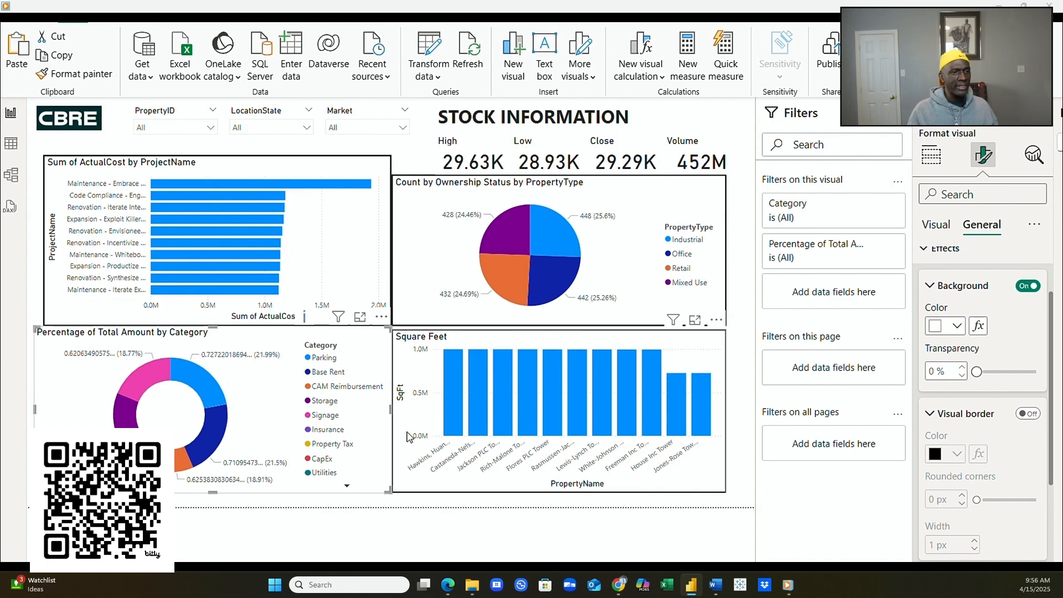
click(1028, 413)
click(974, 541)
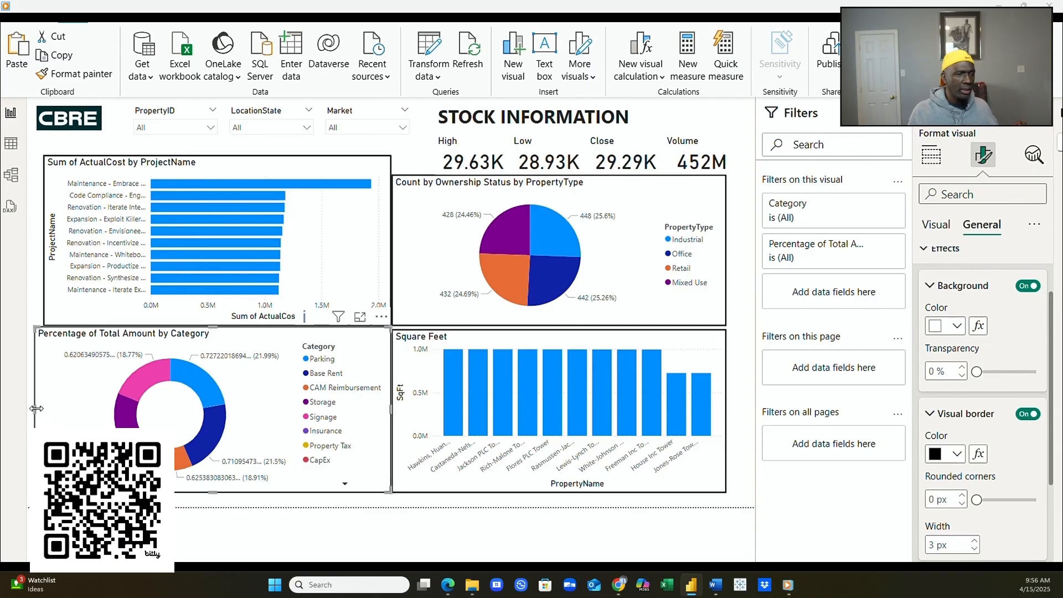
drag(35, 410, 44, 418)
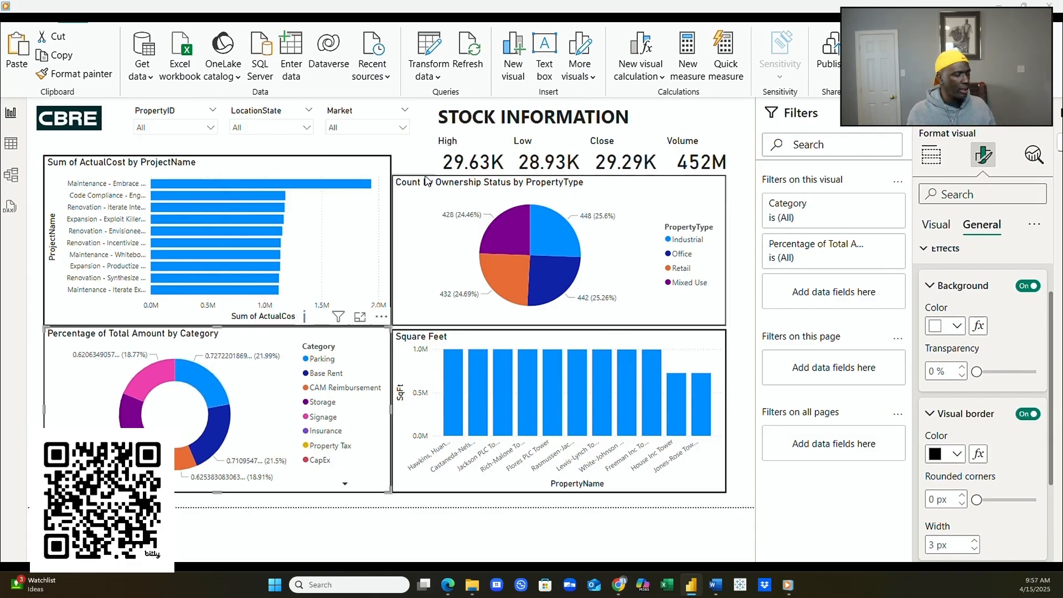
click(306, 172)
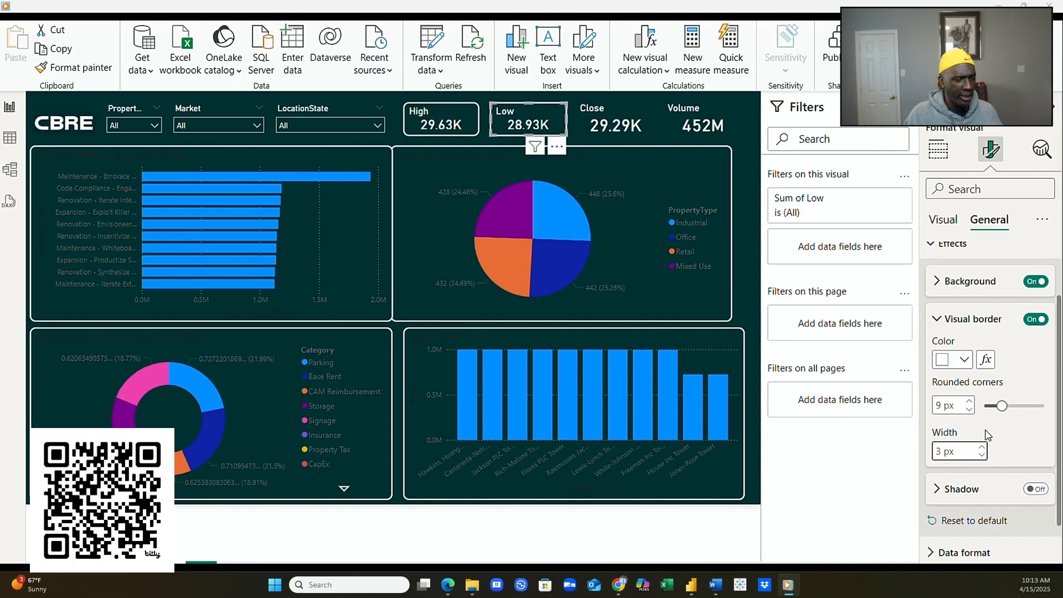
- Nudge the pie chart slightly to the right
click(744, 211)
drag(709, 172, 722, 172)
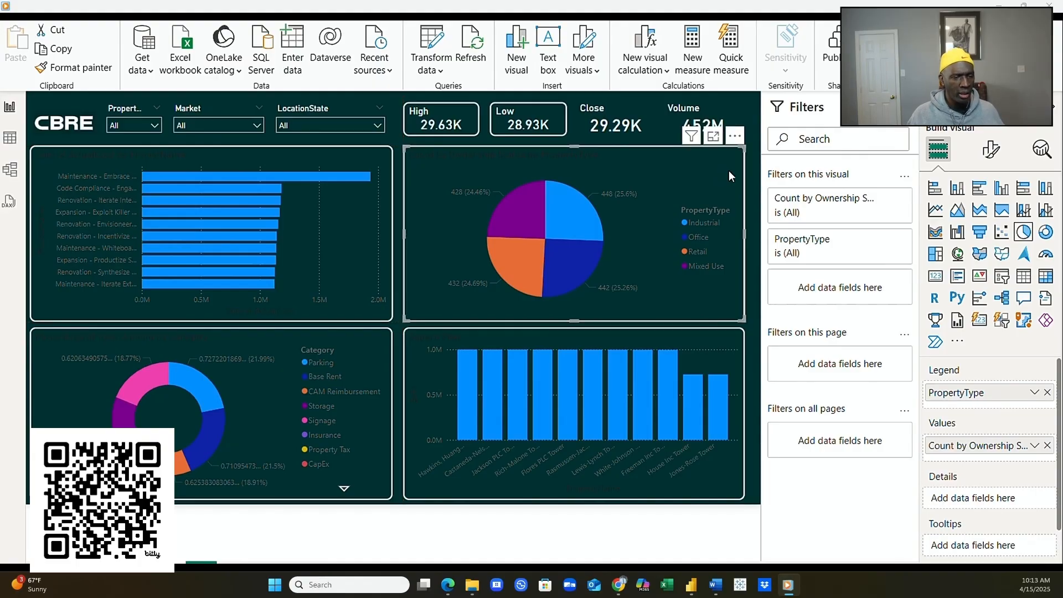
click(752, 179)
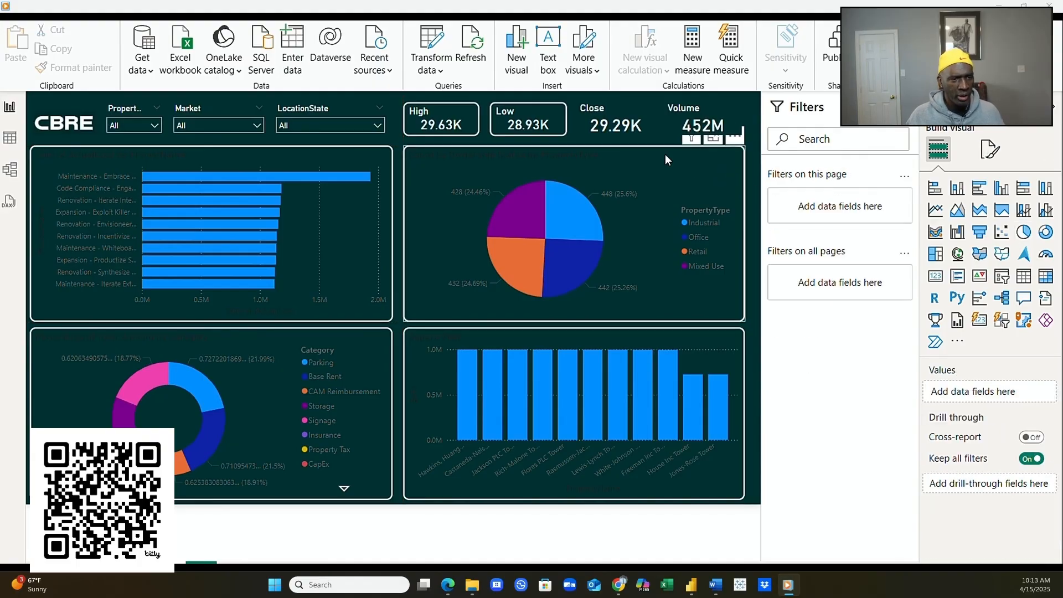
- Shrink the Close card's callout value to font size 20
click(602, 121)
click(601, 116)
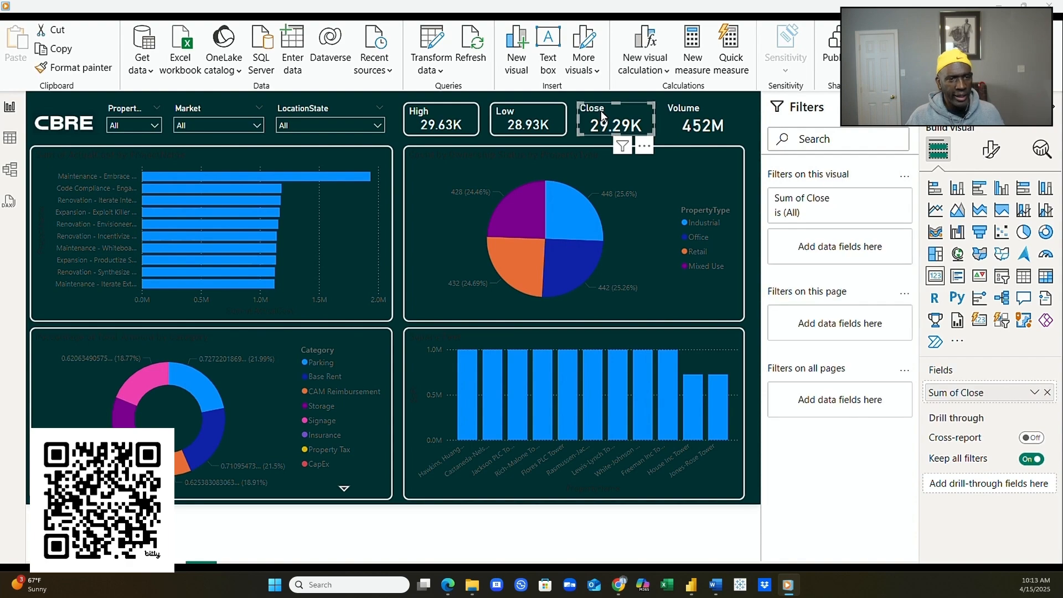
click(990, 157)
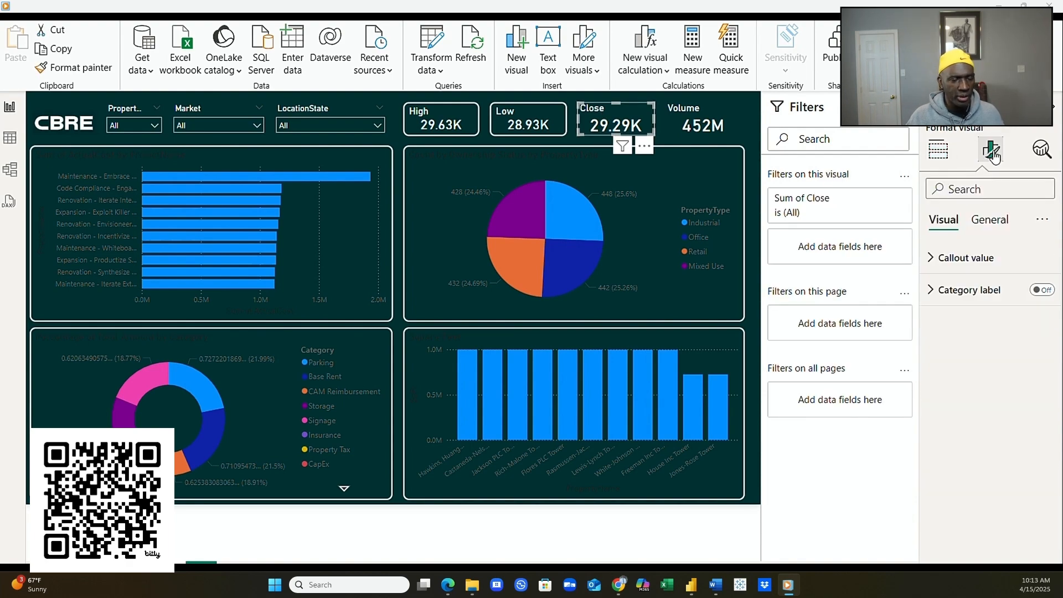
click(991, 220)
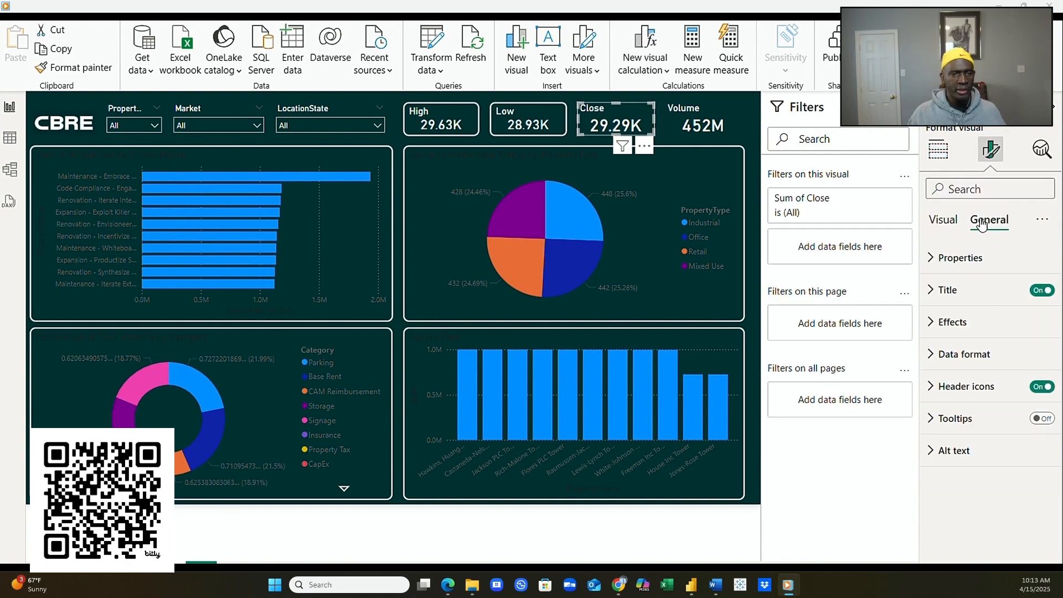
click(935, 219)
click(937, 265)
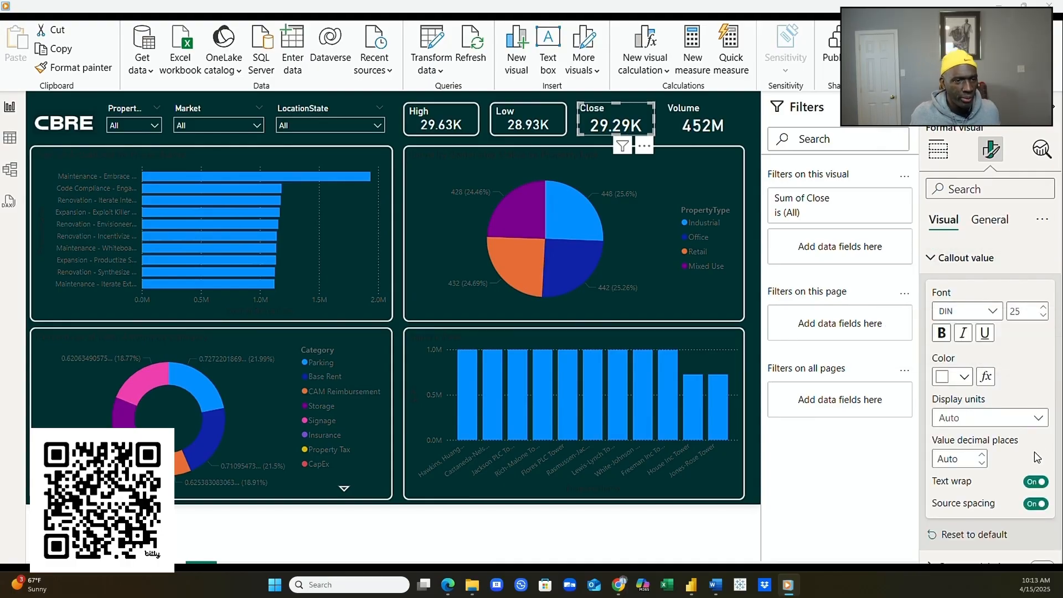
double_click(1010, 313)
text(20)
key(Return)
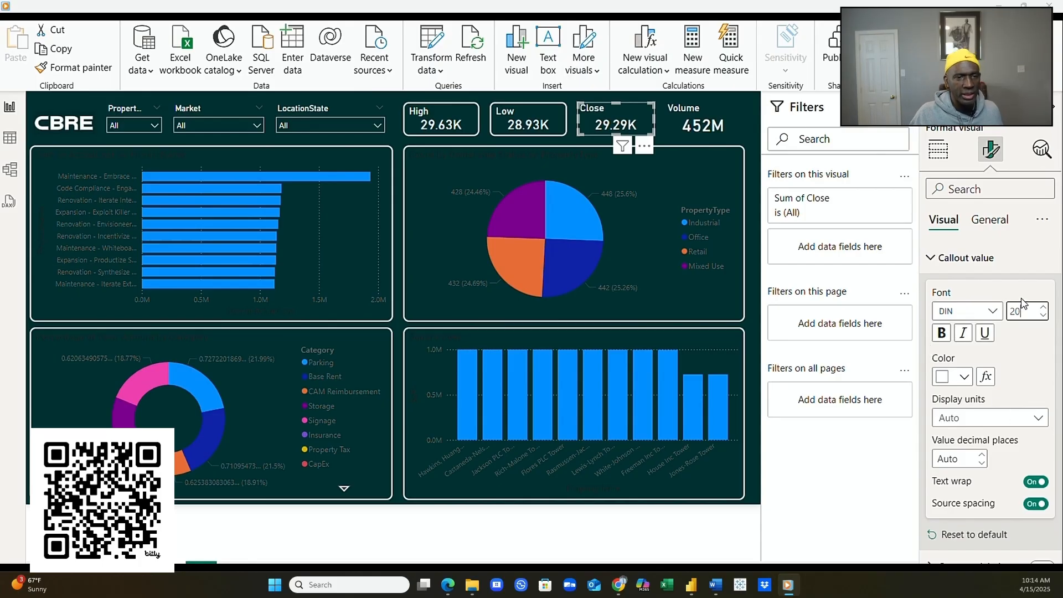
- Give the Close card a white visual border with 10 px rounded corners
click(994, 222)
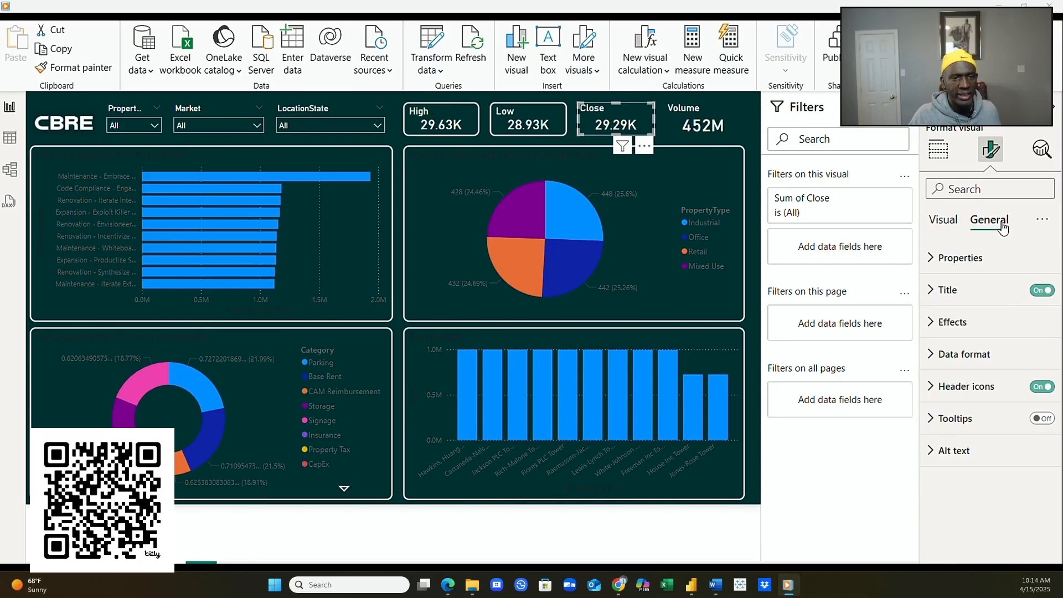
click(936, 330)
scroll(986, 417, down, 1)
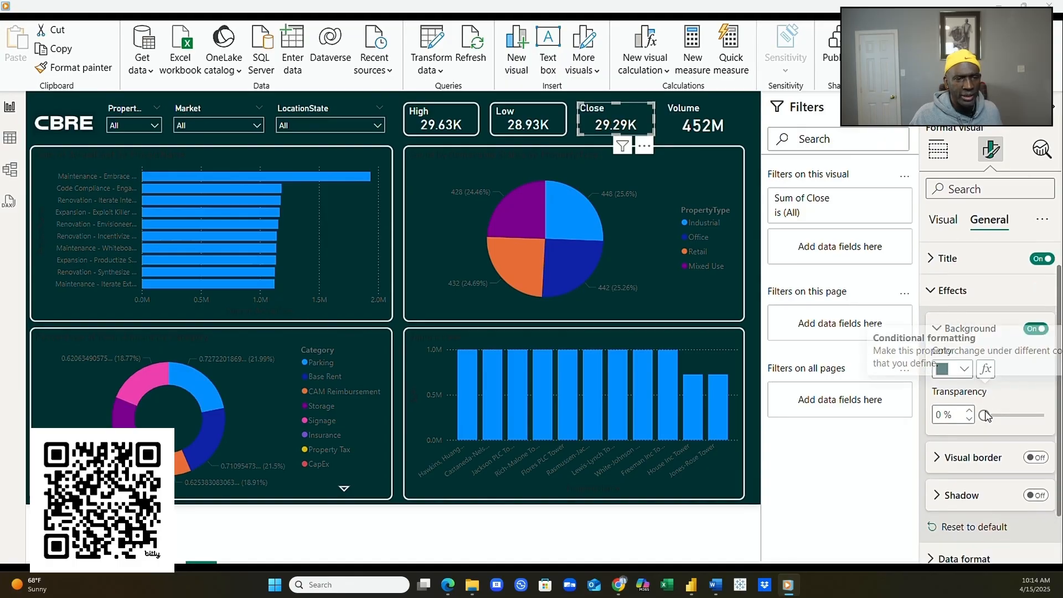
scroll(986, 416, down, 3)
click(941, 368)
click(1034, 368)
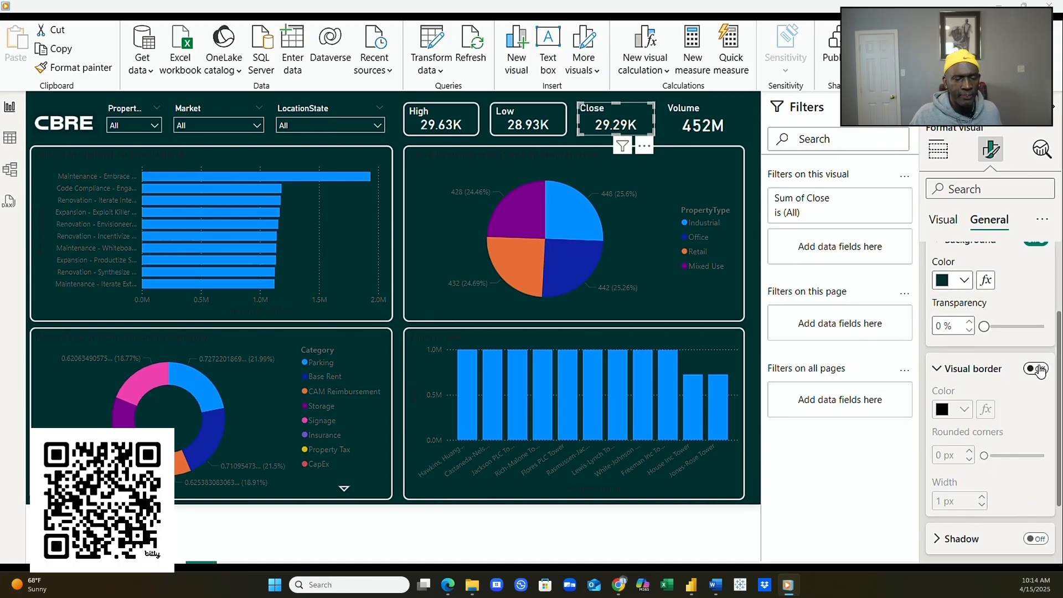
click(964, 410)
click(959, 348)
click(968, 452)
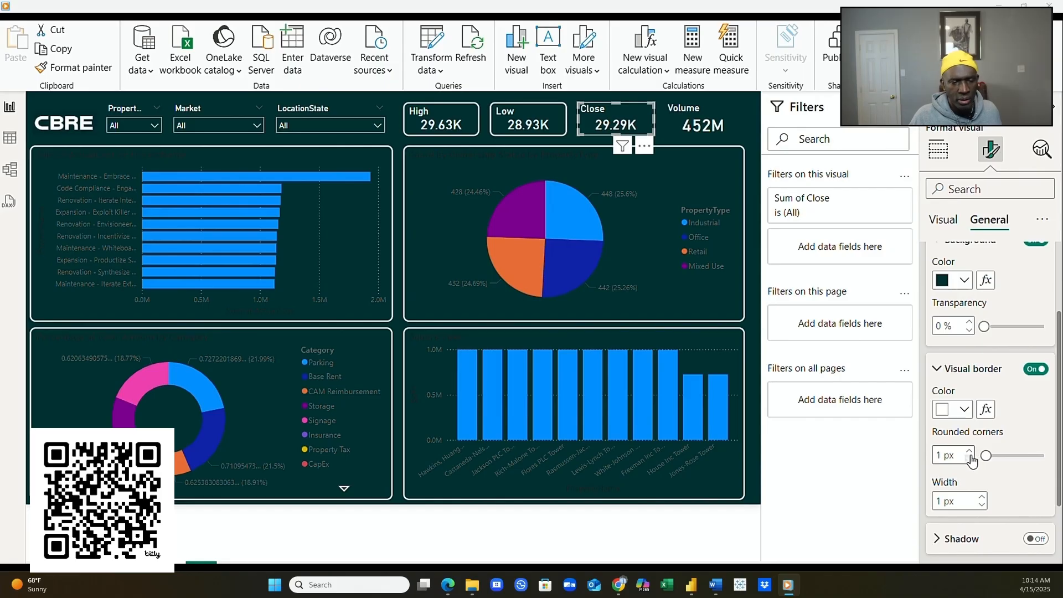
click(969, 452)
click(969, 452)
click(969, 452)
click(969, 452)
click(969, 452)
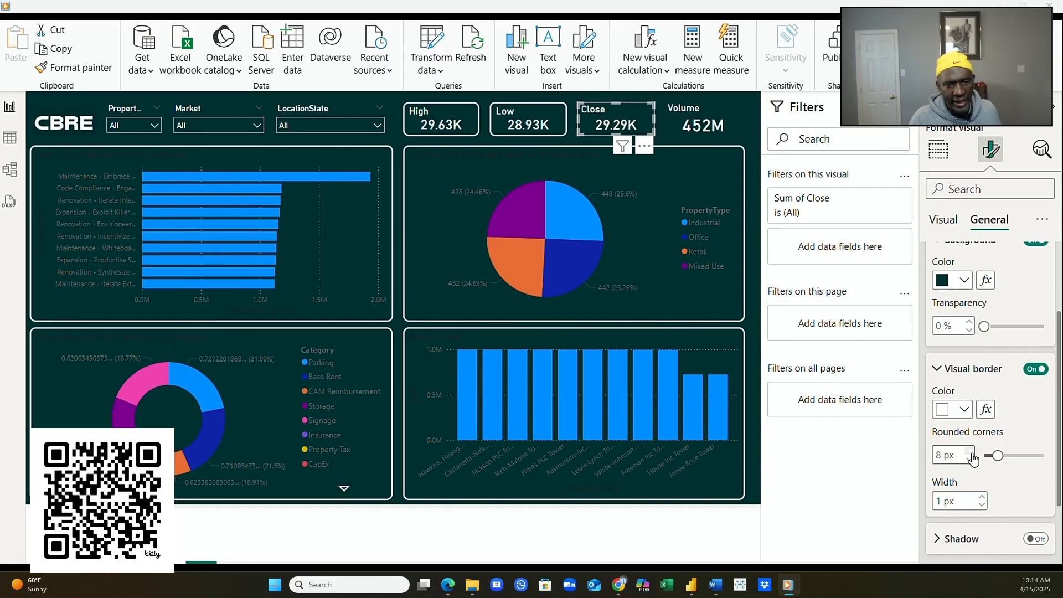
click(969, 452)
click(981, 496)
click(981, 497)
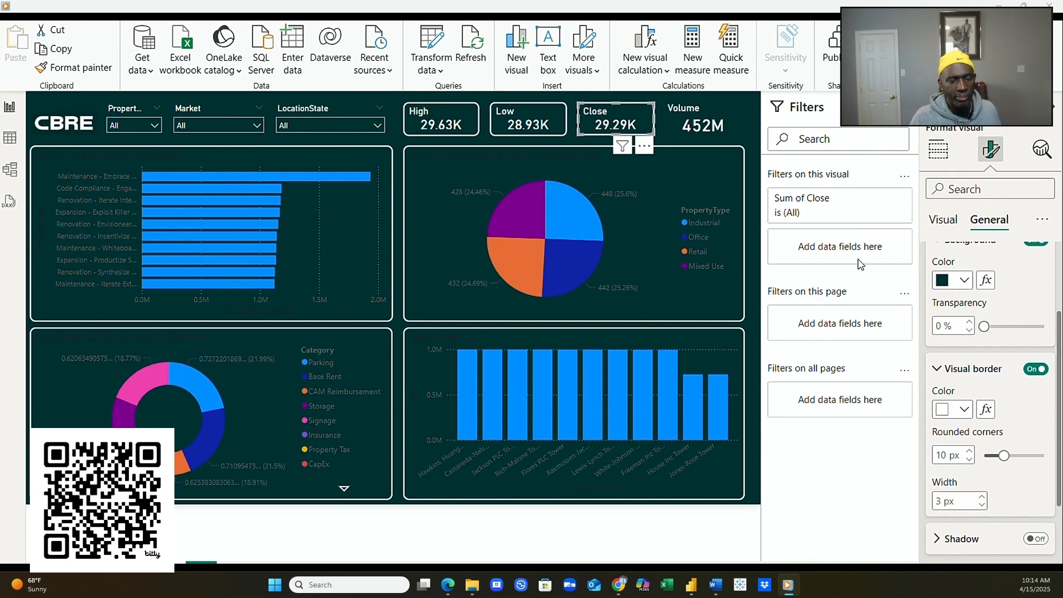
click(735, 111)
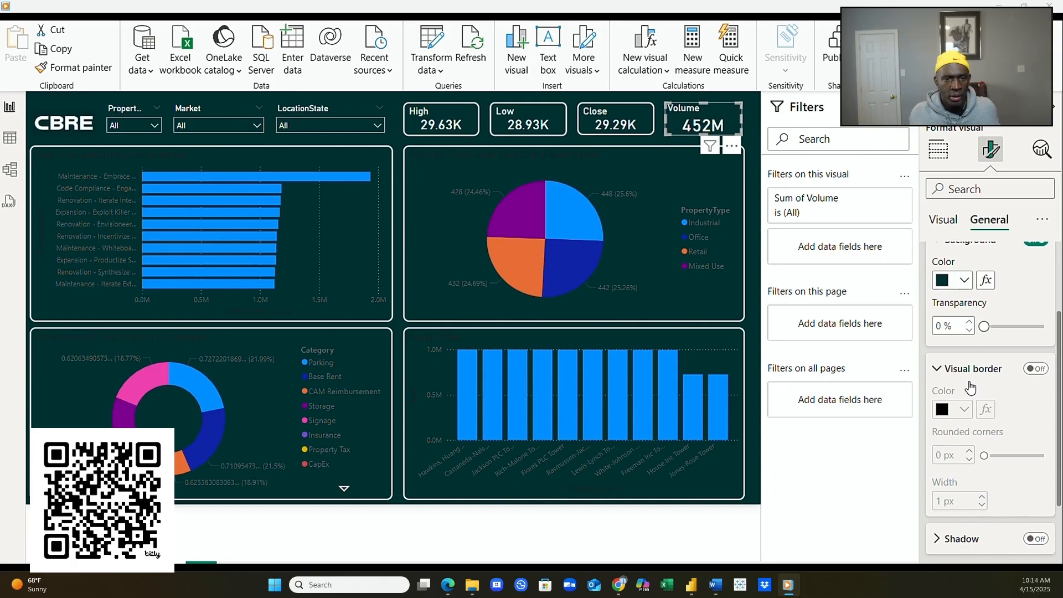
- Give the Volume card a white border with 10 px rounded corners and 3 px width
click(1035, 368)
click(954, 411)
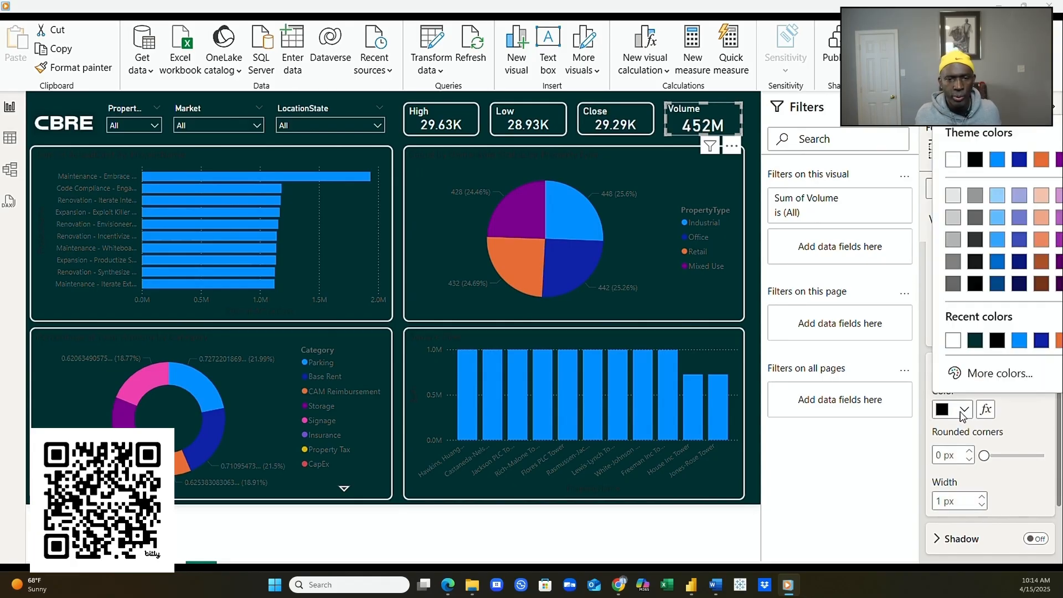
click(946, 348)
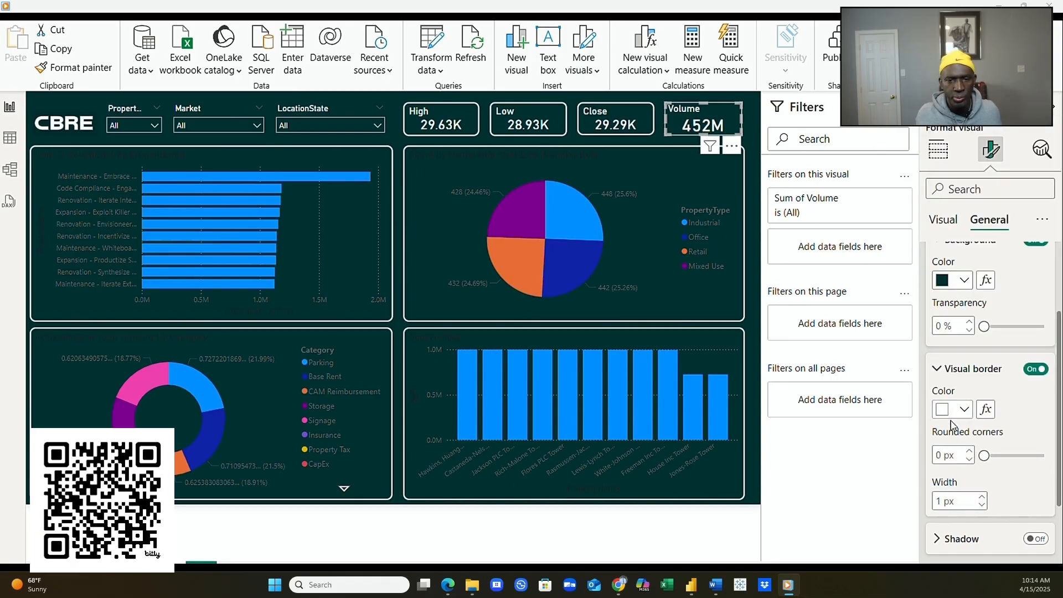
click(968, 451)
click(970, 452)
click(971, 452)
click(971, 451)
click(971, 451)
click(972, 452)
click(971, 452)
click(971, 452)
click(972, 452)
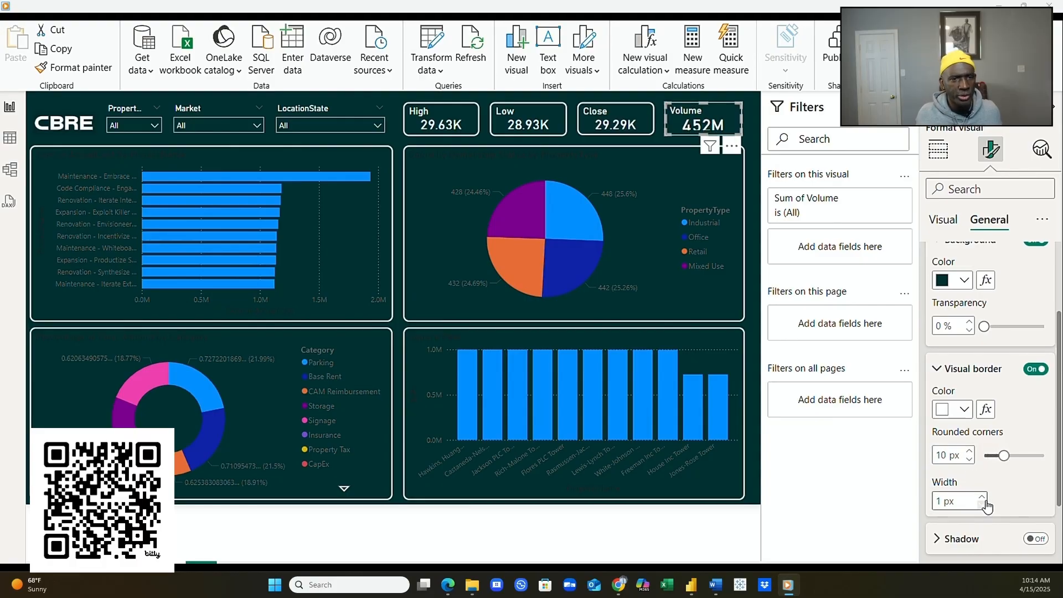
click(981, 500)
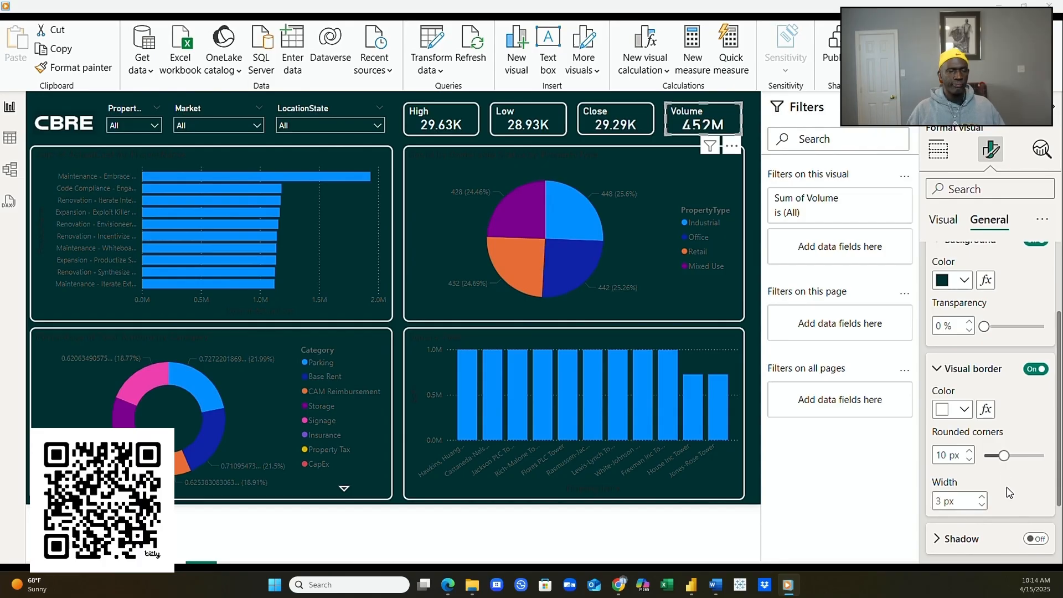
double_click(938, 452)
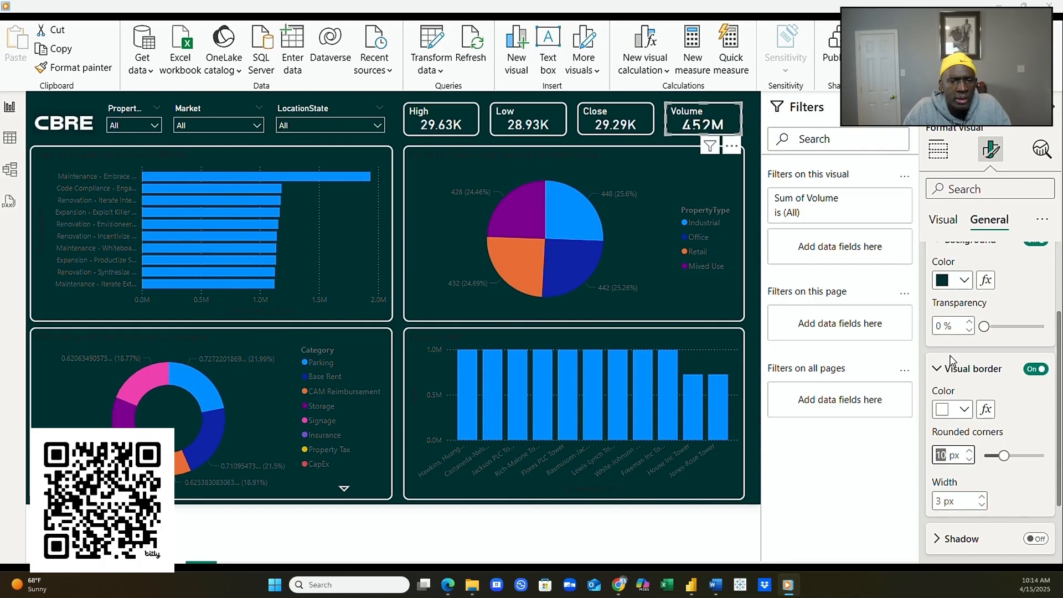
scroll(950, 359, up, 2)
scroll(971, 388, down, 5)
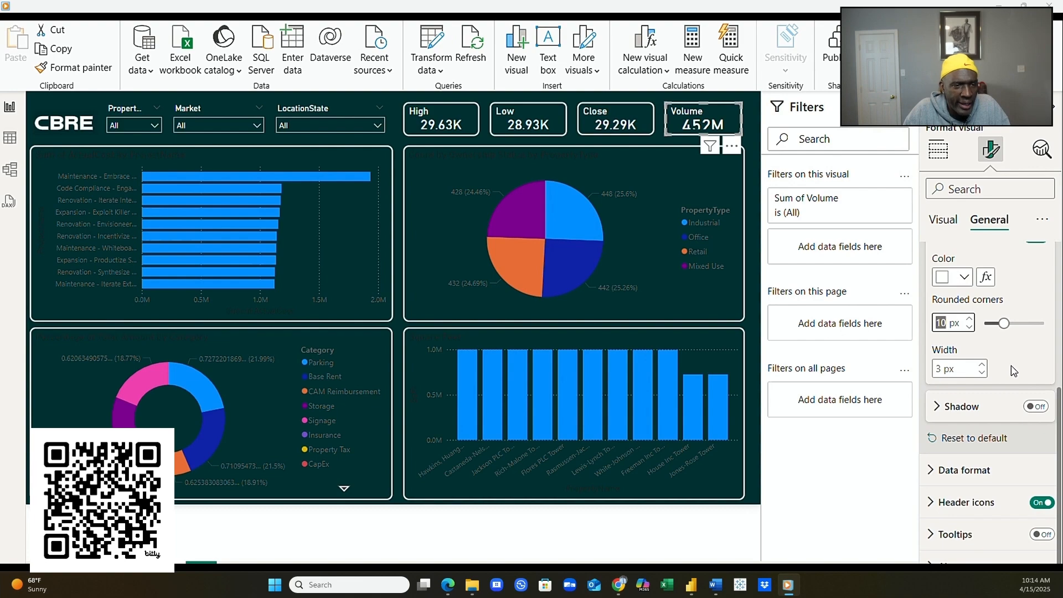
scroll(1013, 368, up, 4)
- Set the Volume card's callout value font size to 20
click(946, 221)
click(1014, 311)
text(20)
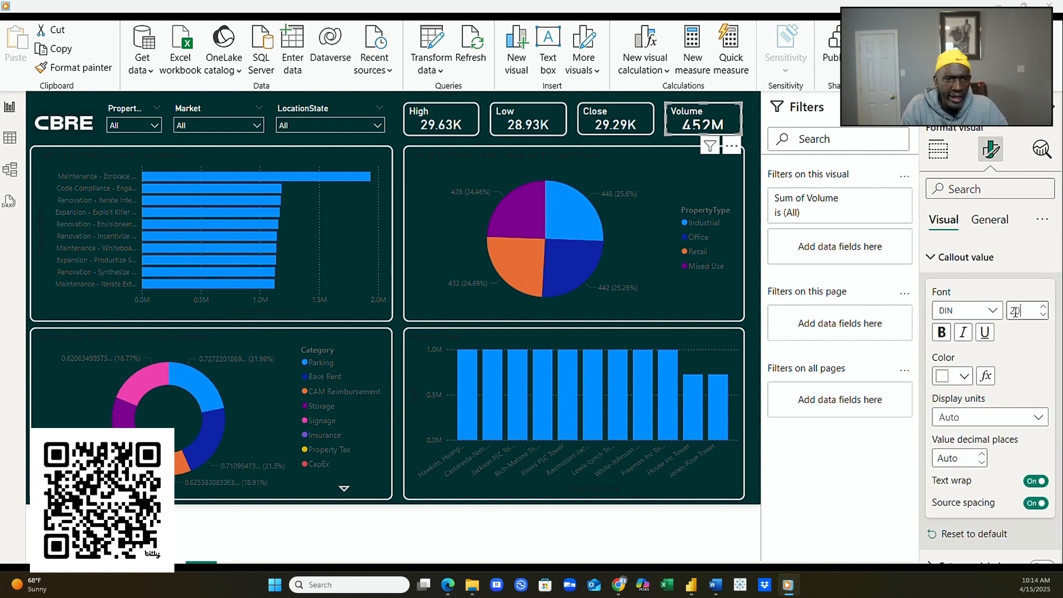
click(747, 135)
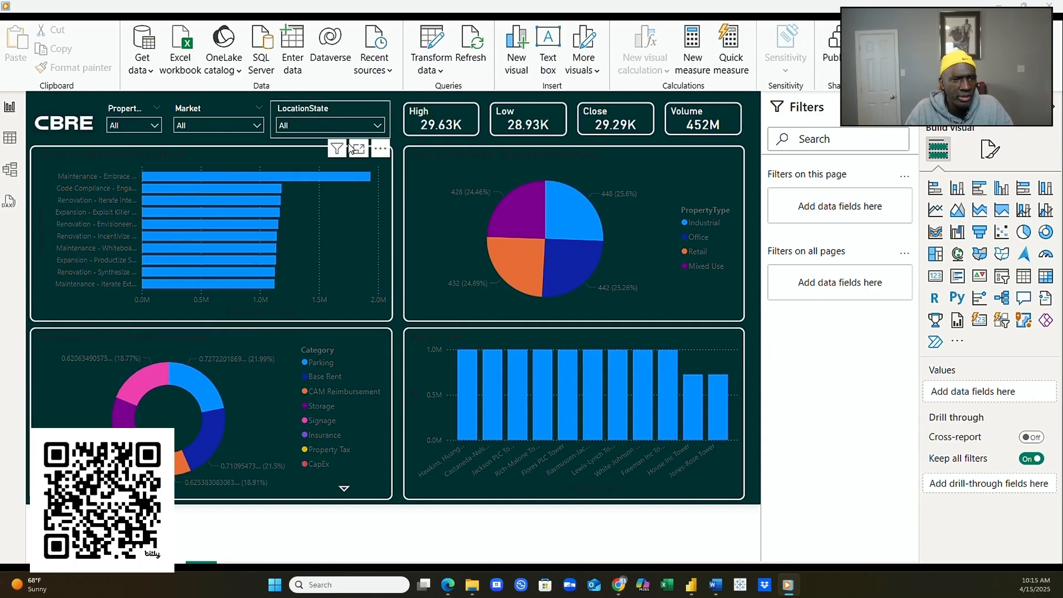
- Turn on the LocationState slicer's header and expand its Effects settings
click(338, 107)
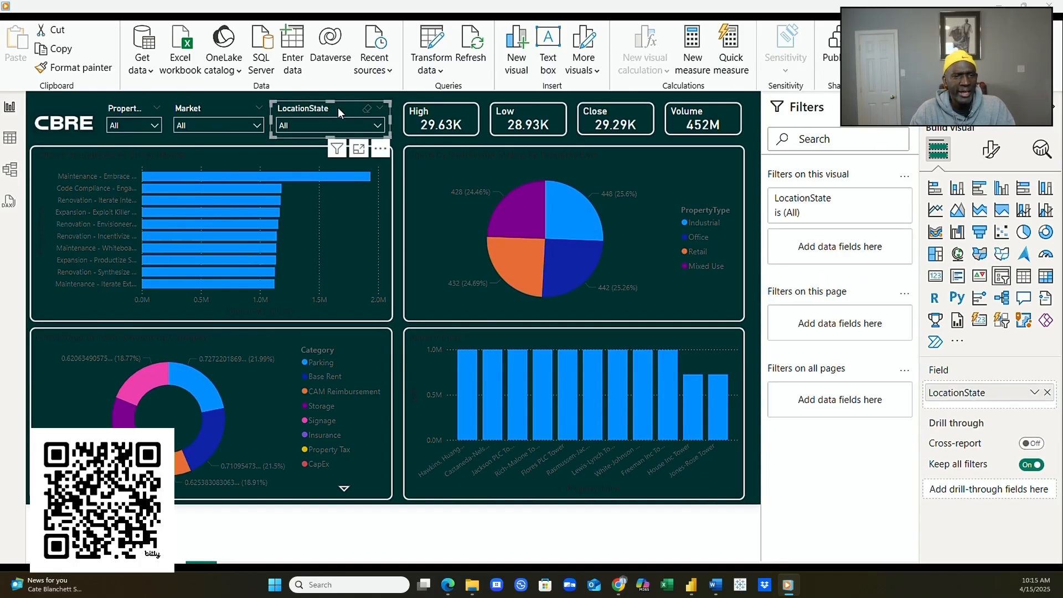
click(989, 149)
click(1041, 290)
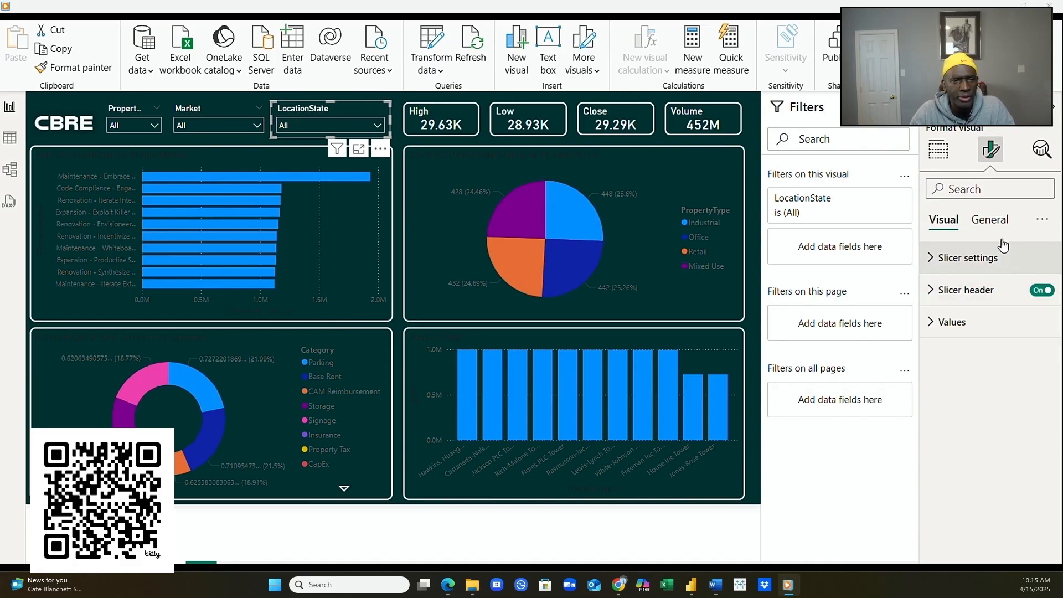
click(1000, 221)
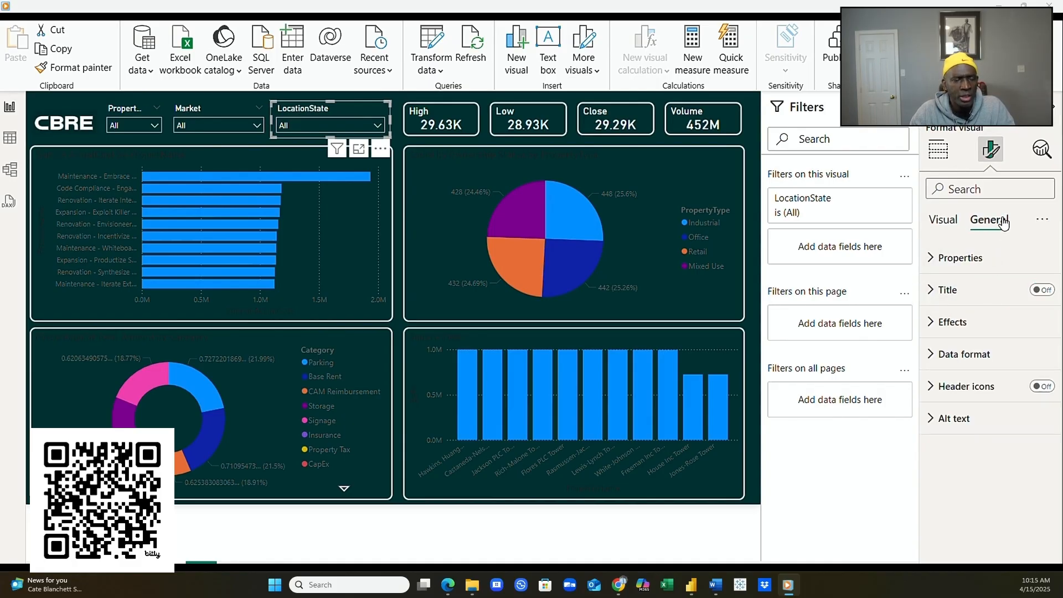
click(946, 322)
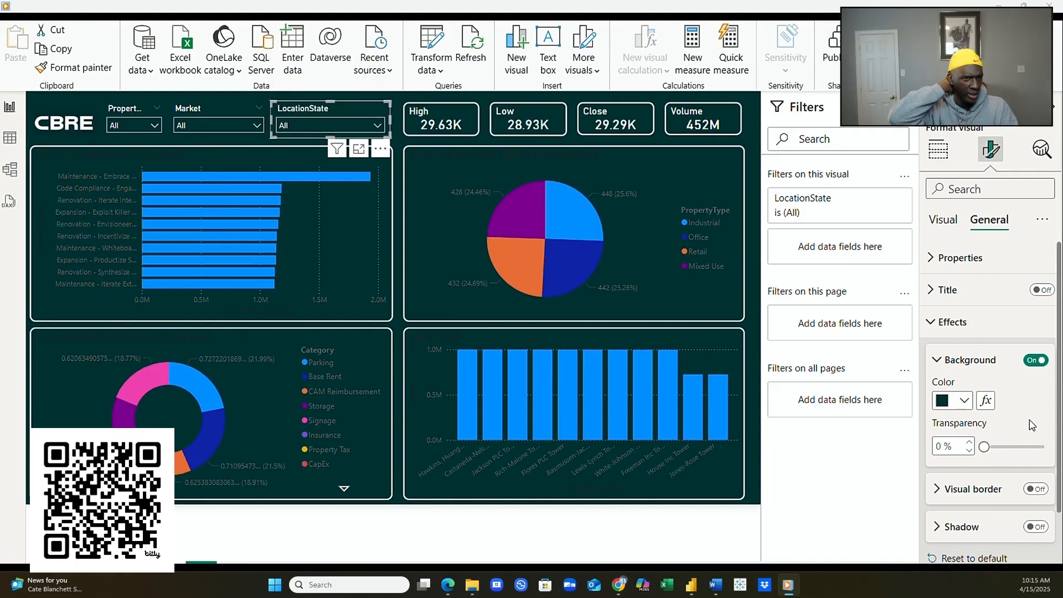
click(940, 362)
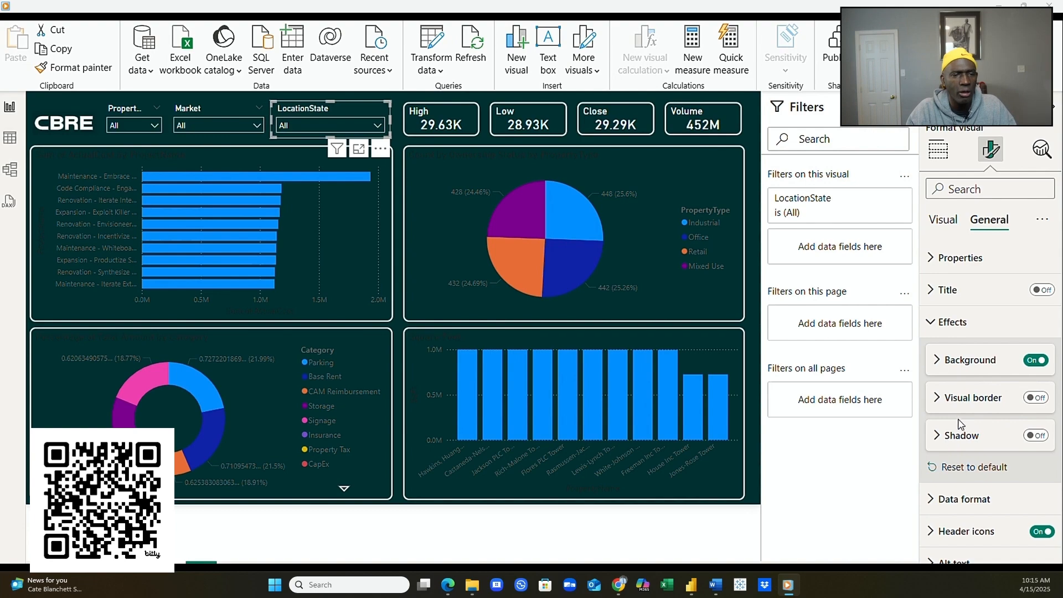
- Give the LocationState slicer a white border, 10 px rounded corners and 3 px width
click(1034, 400)
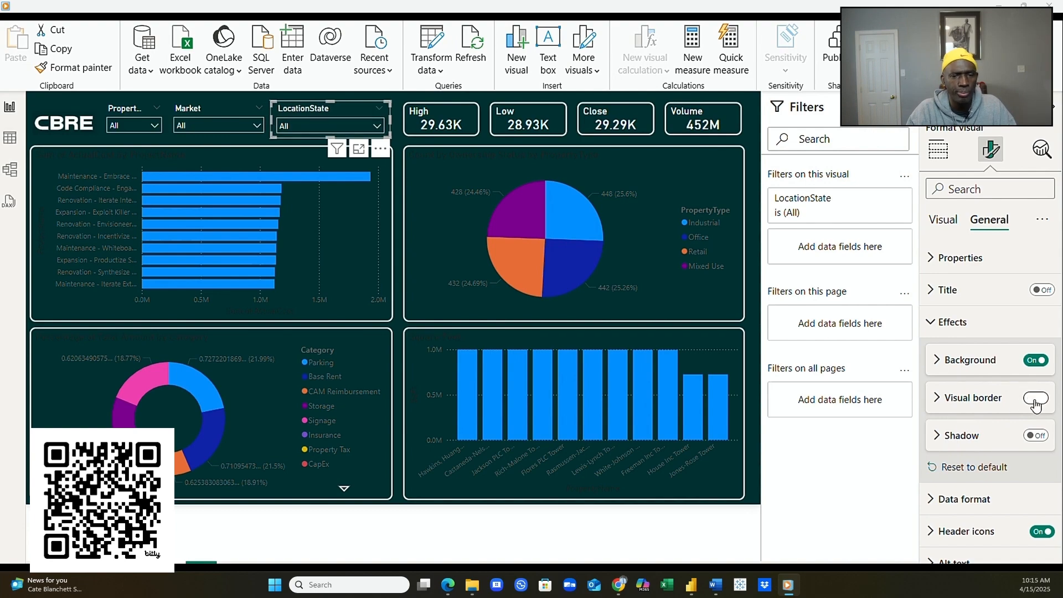
click(943, 398)
scroll(952, 397, down, 2)
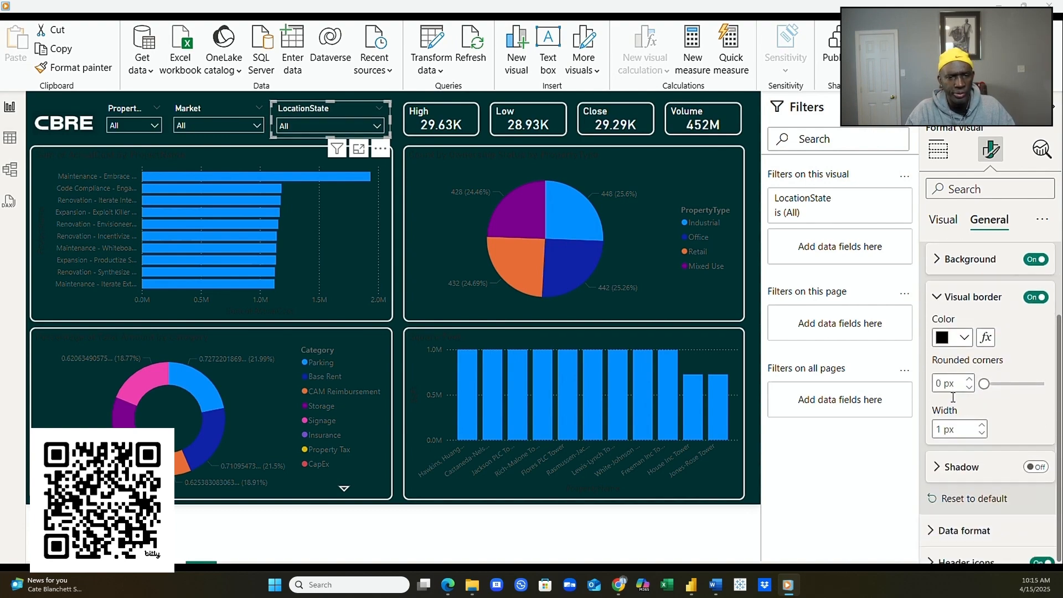
click(953, 309)
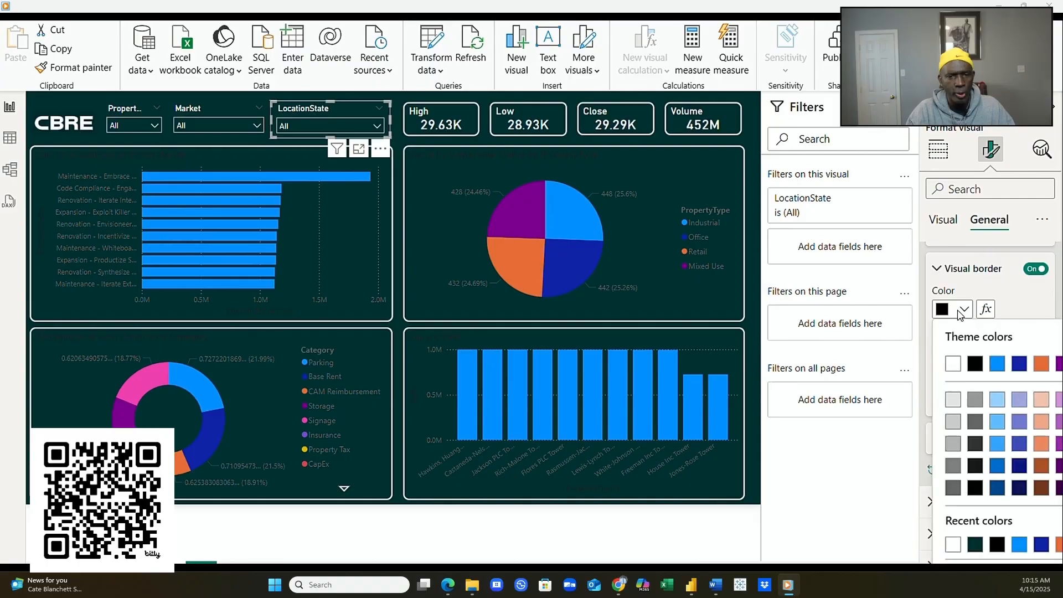
click(953, 363)
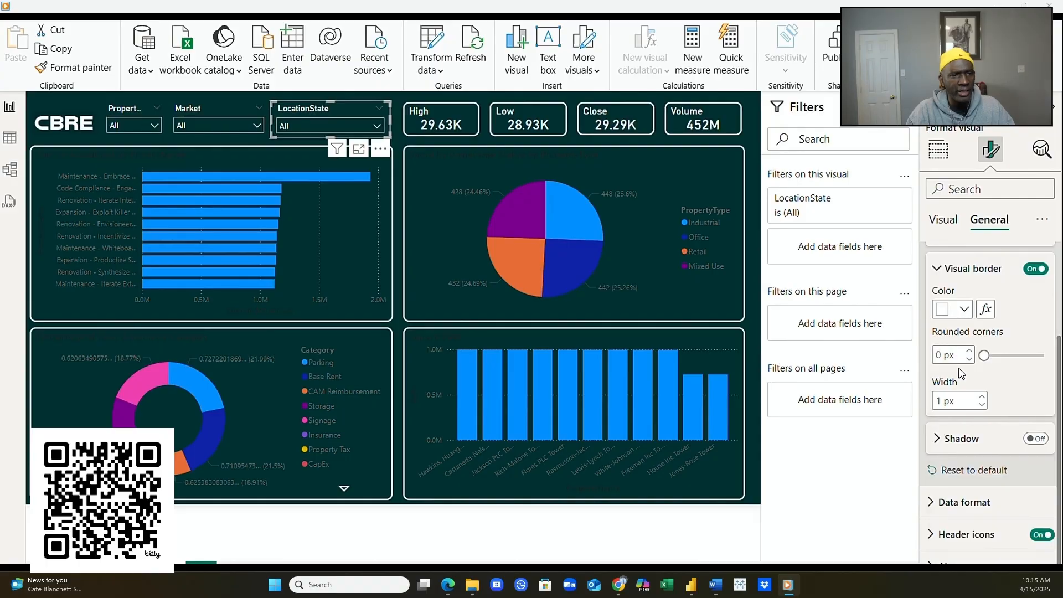
click(963, 314)
click(963, 314)
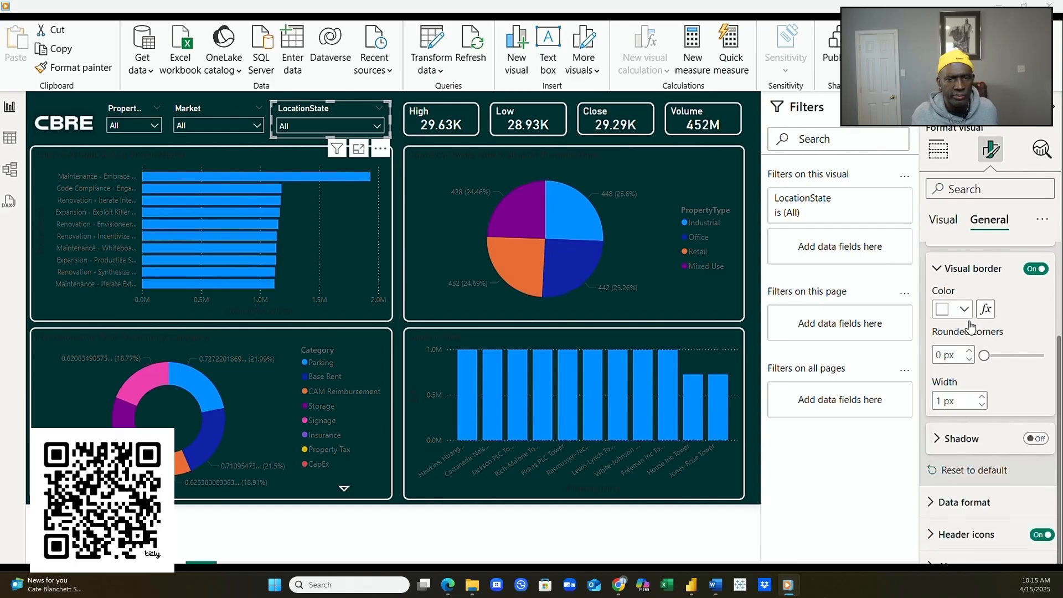
click(968, 352)
click(968, 352)
click(968, 352)
click(967, 352)
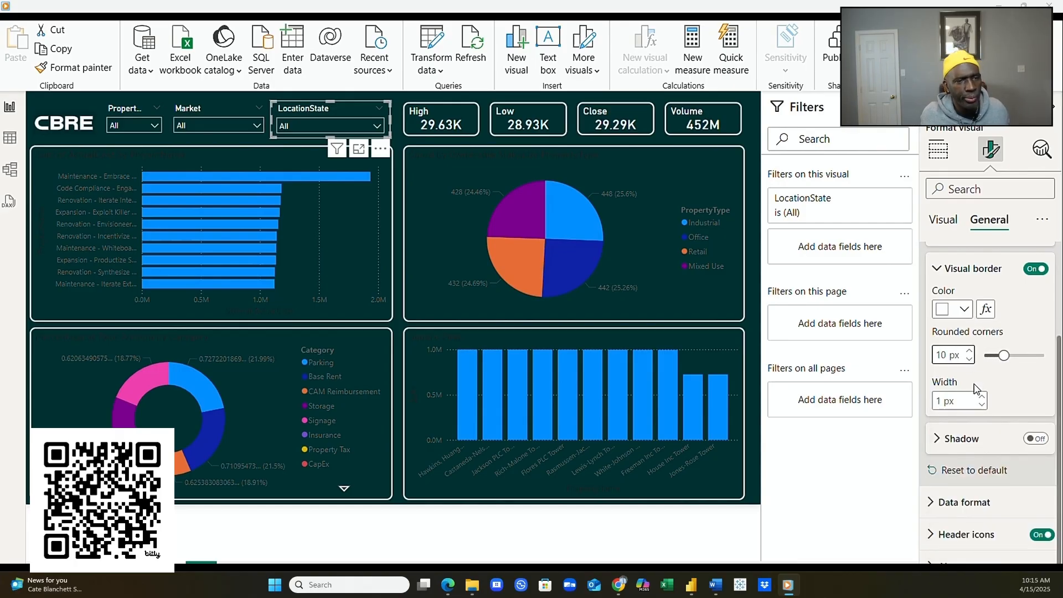
click(980, 397)
click(980, 397)
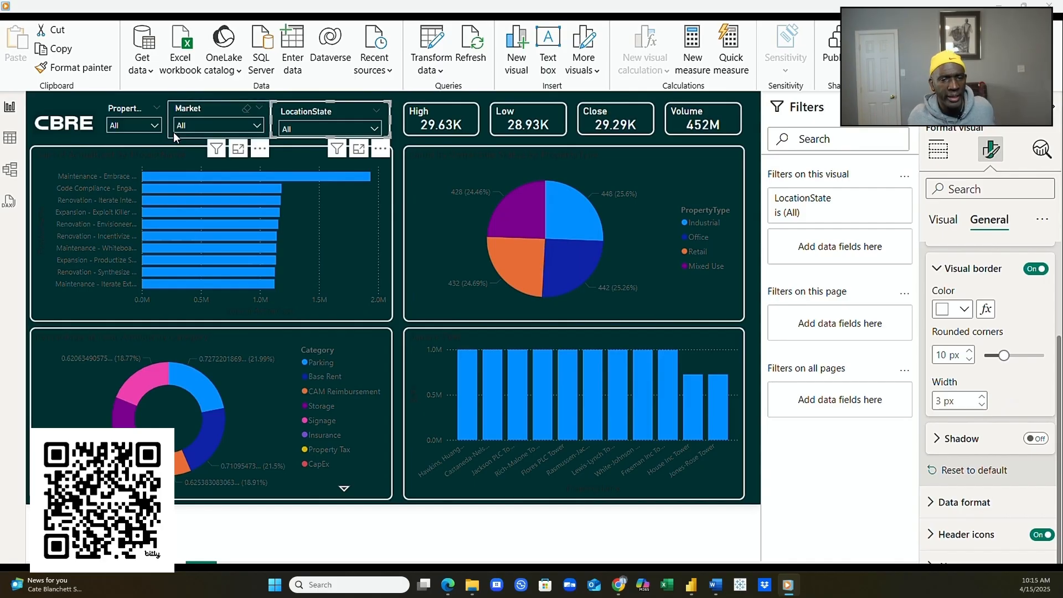
- Turn on the Market slicer's border with 10 px rounded corners and 3 px width
click(213, 108)
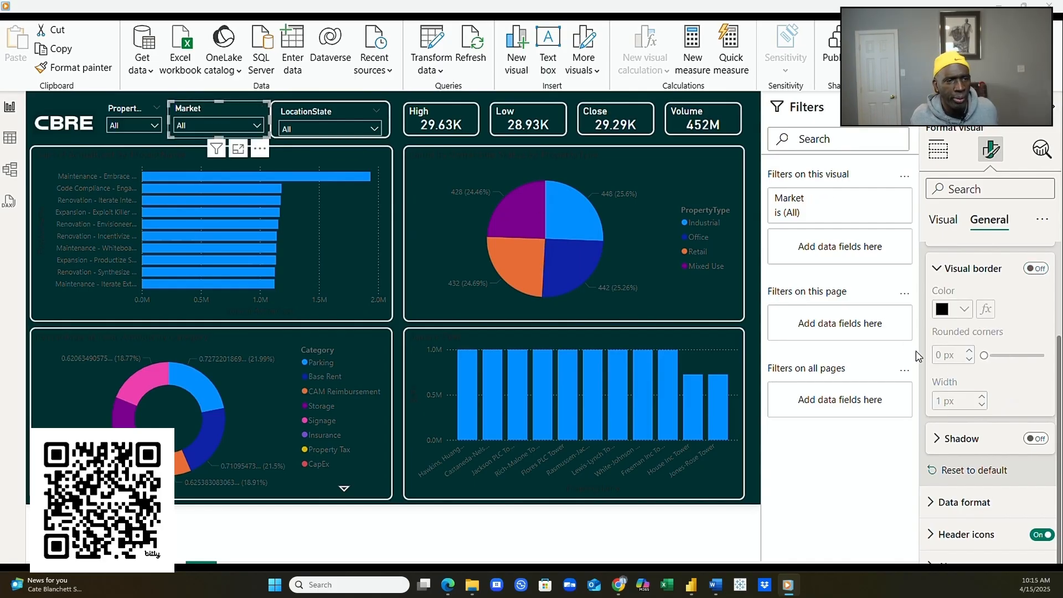
click(1035, 269)
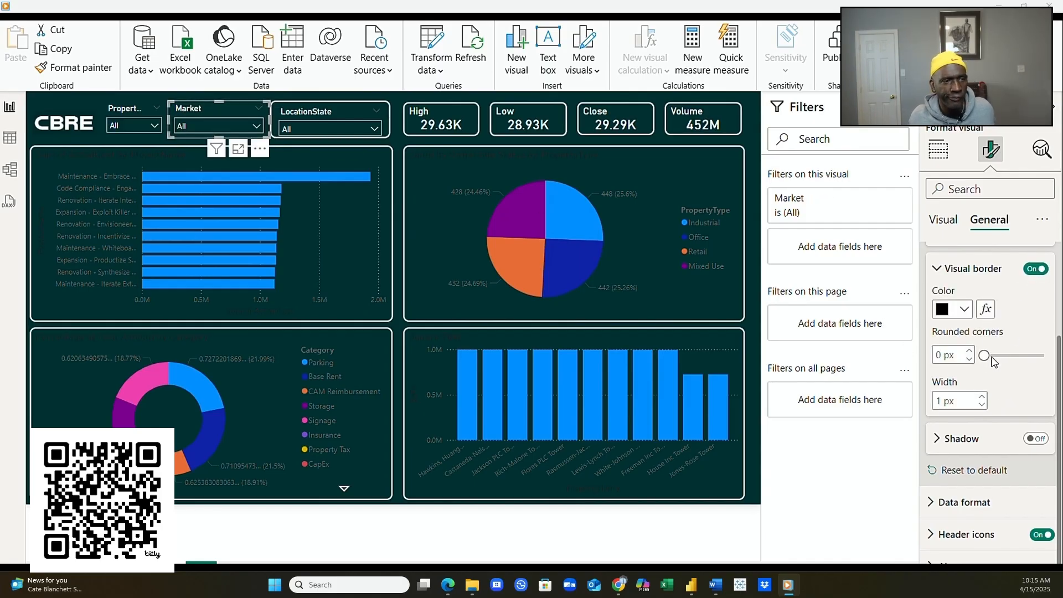
click(969, 351)
click(969, 351)
click(969, 352)
click(969, 351)
click(969, 352)
click(969, 351)
click(969, 351)
click(969, 351)
click(969, 352)
click(969, 351)
click(981, 396)
click(983, 396)
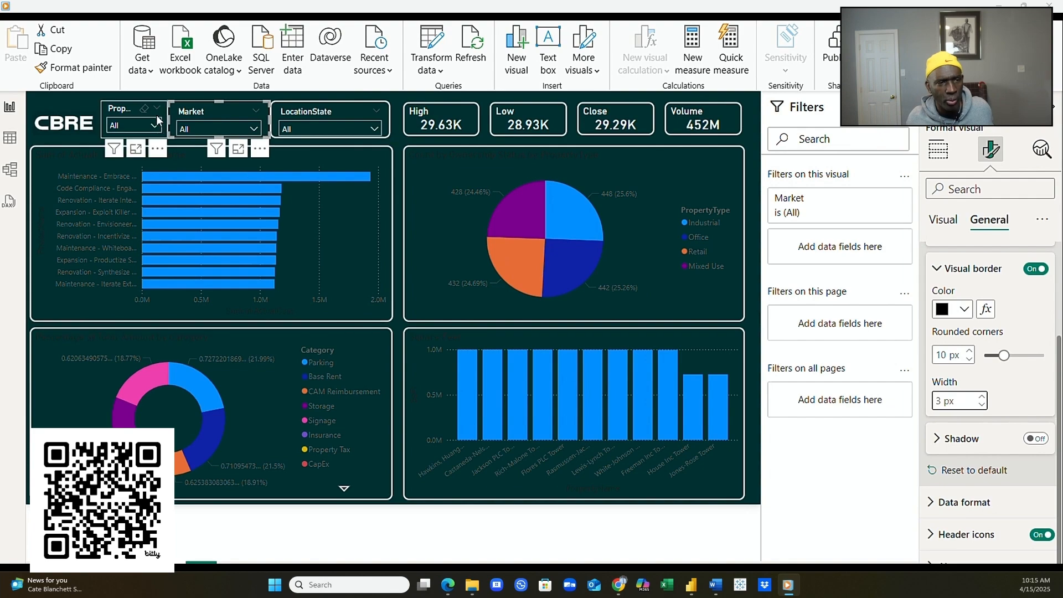
- Give the PropertyID slicer a thicker white border with 10 px rounded corners
click(125, 105)
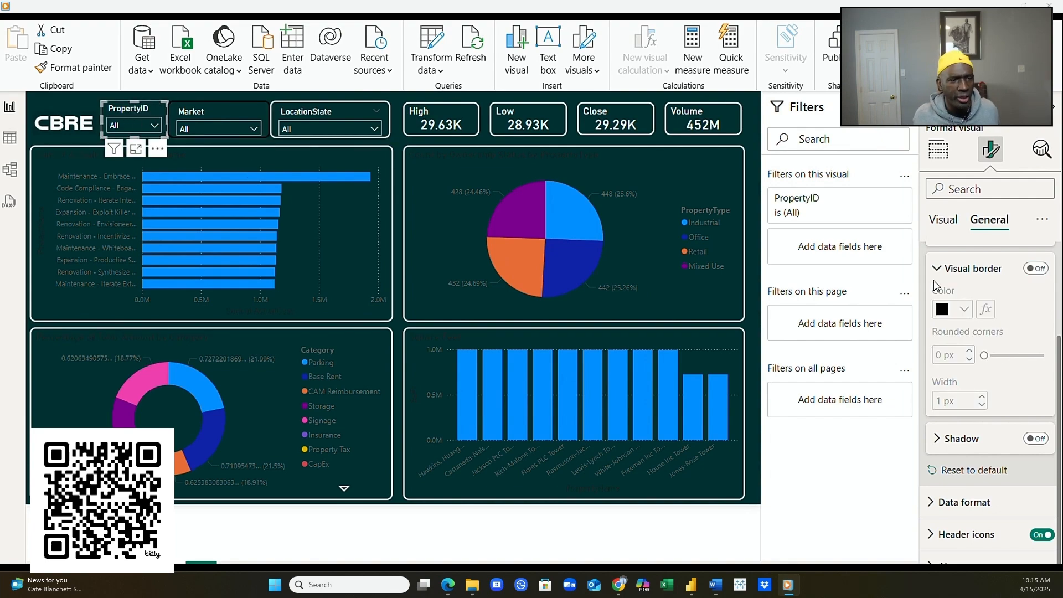
click(1035, 269)
click(963, 309)
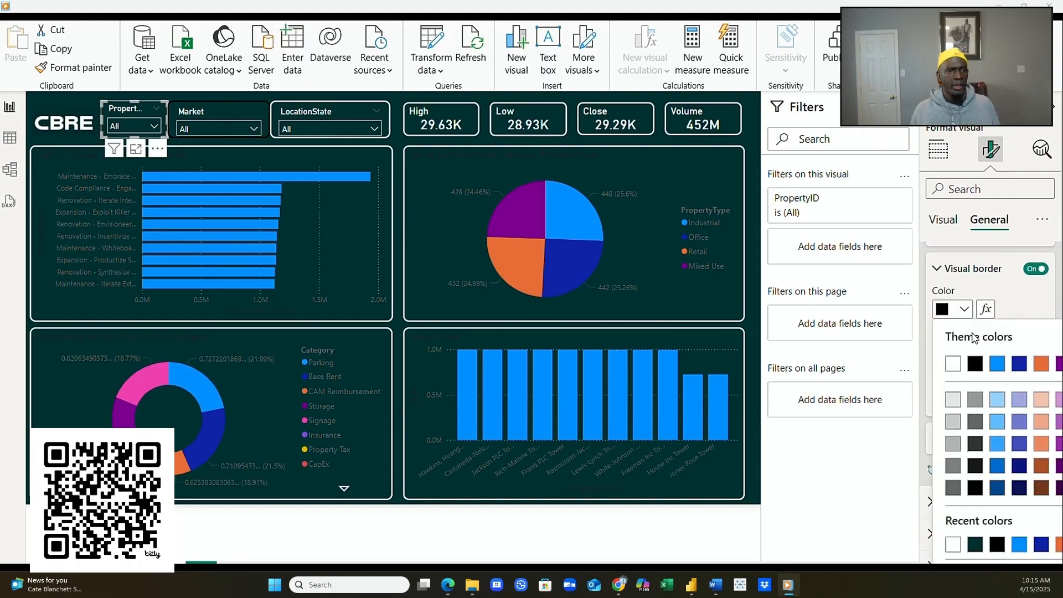
click(953, 365)
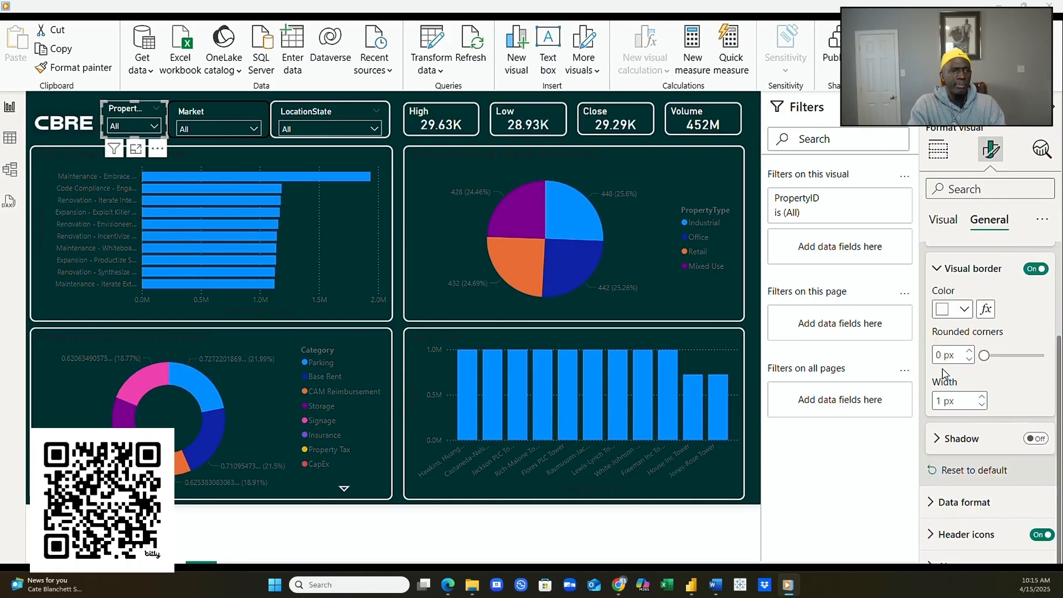
click(981, 396)
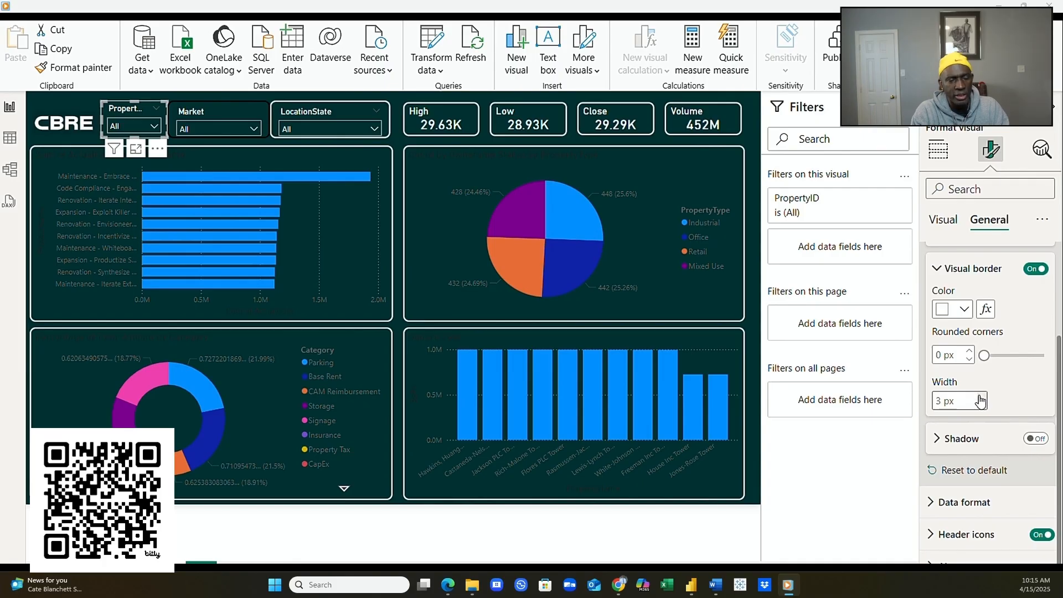
click(969, 352)
click(969, 352)
click(969, 352)
click(969, 351)
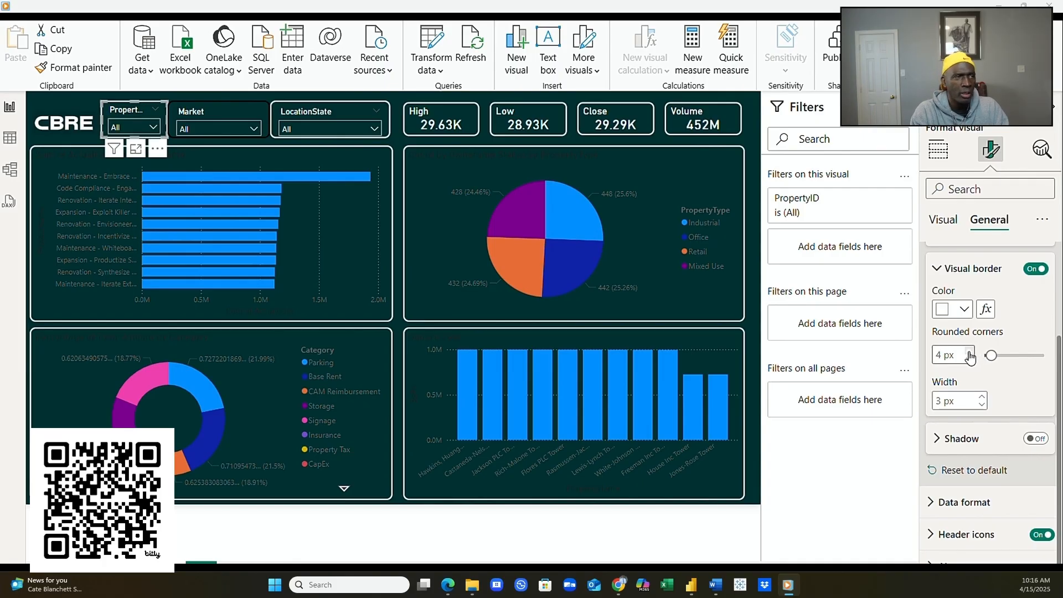
click(969, 351)
click(969, 351)
click(969, 351)
click(192, 130)
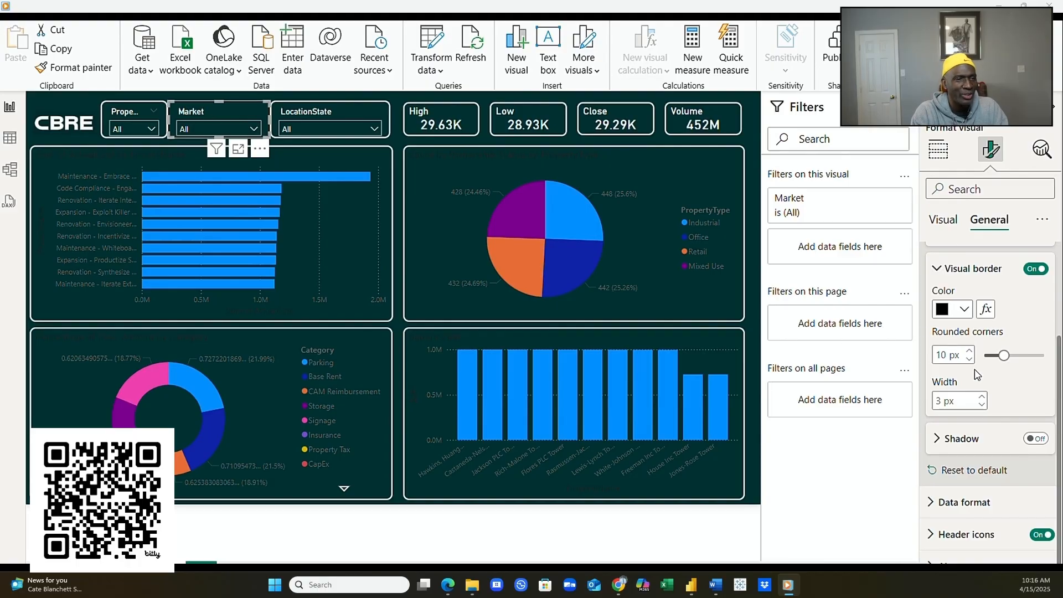
- Make the Market slicer's border white
click(963, 308)
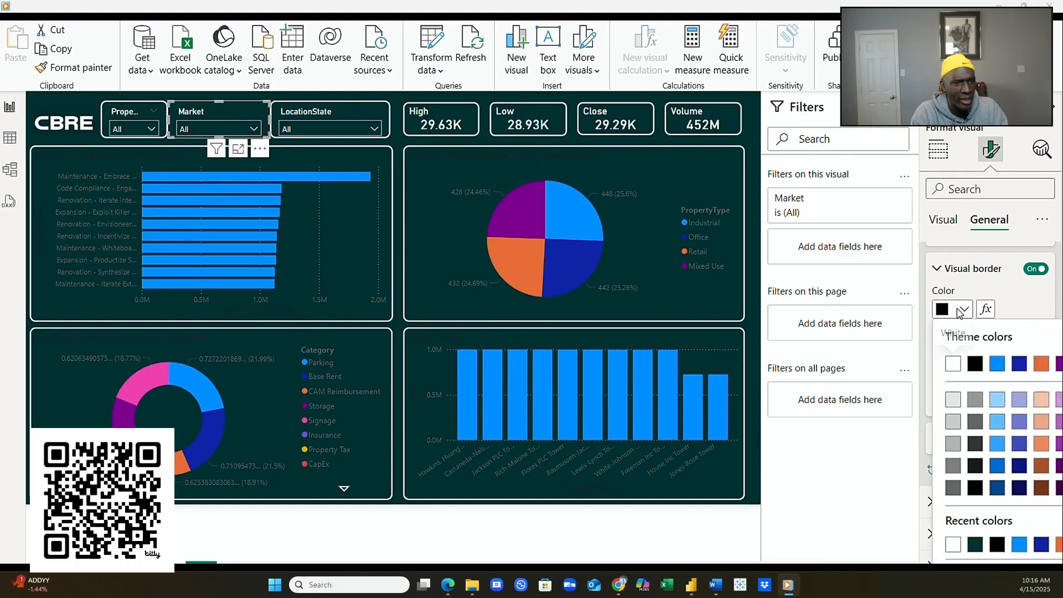
click(957, 547)
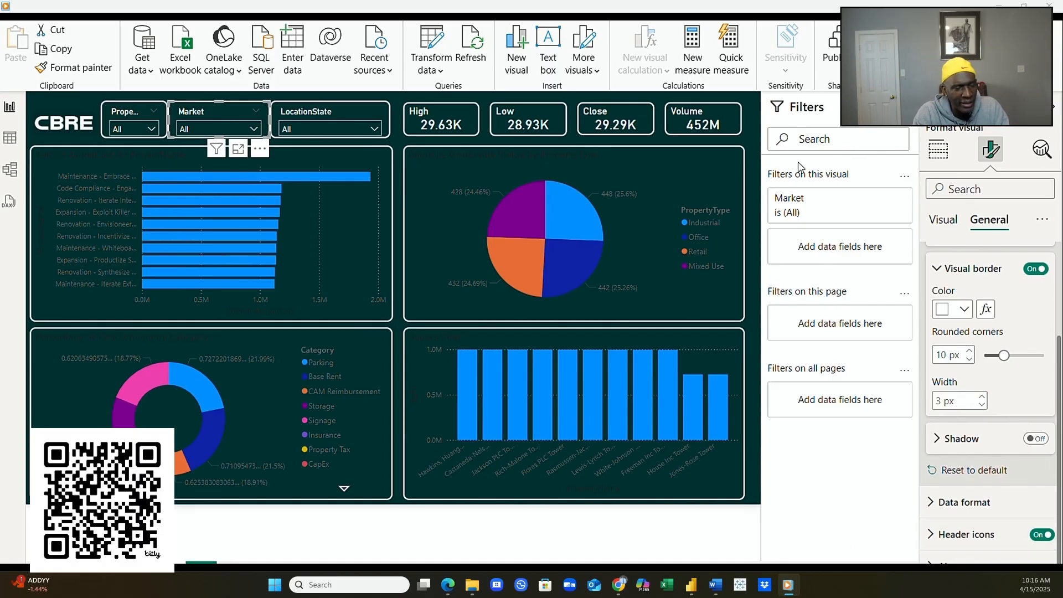
click(748, 140)
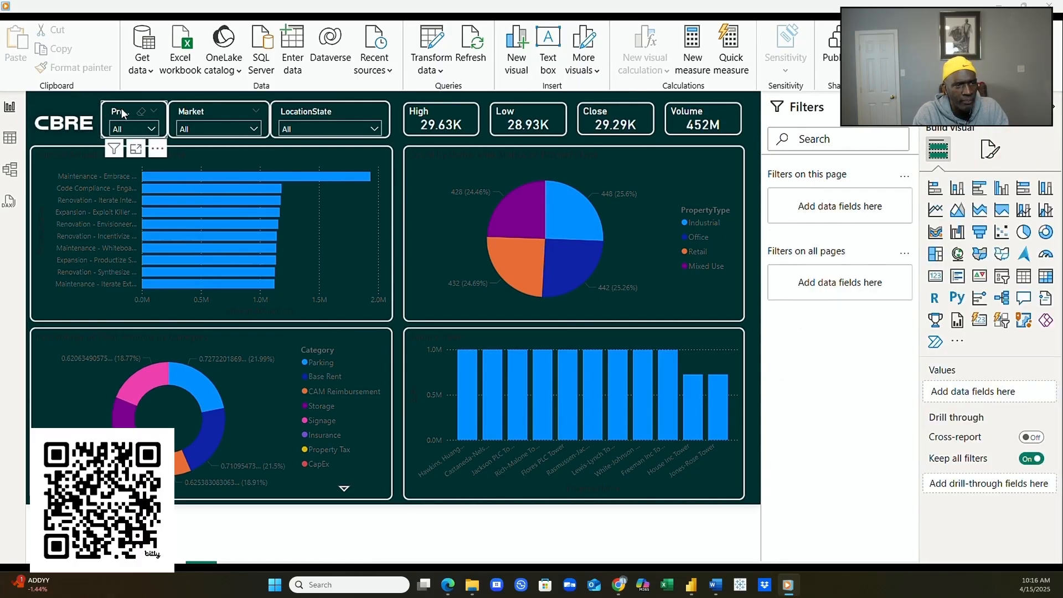
- Nudge the LocationState slicer down and narrow the Market slicer from both sides
click(316, 110)
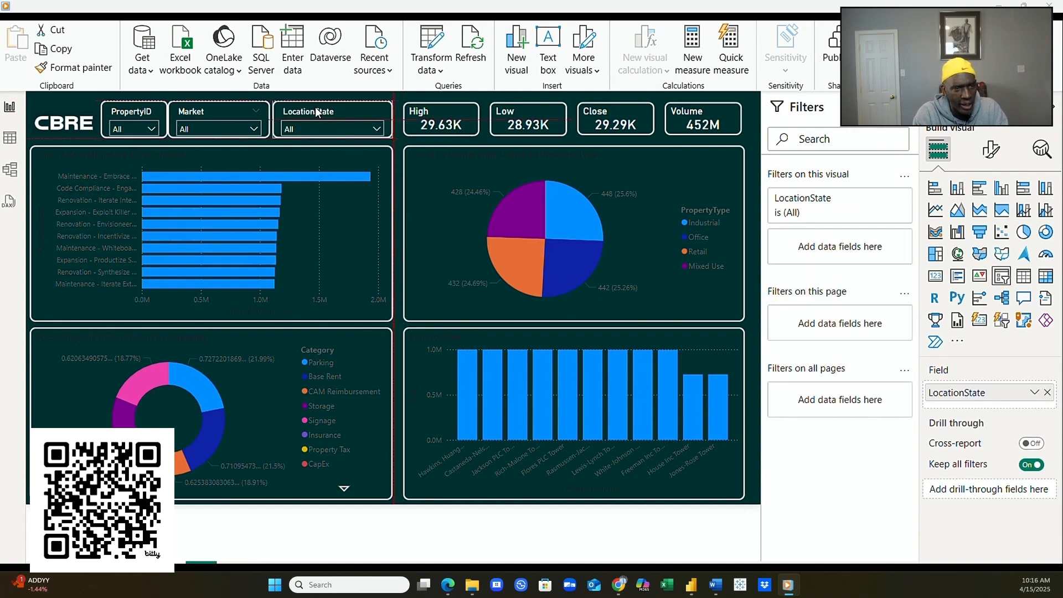
drag(315, 107, 317, 110)
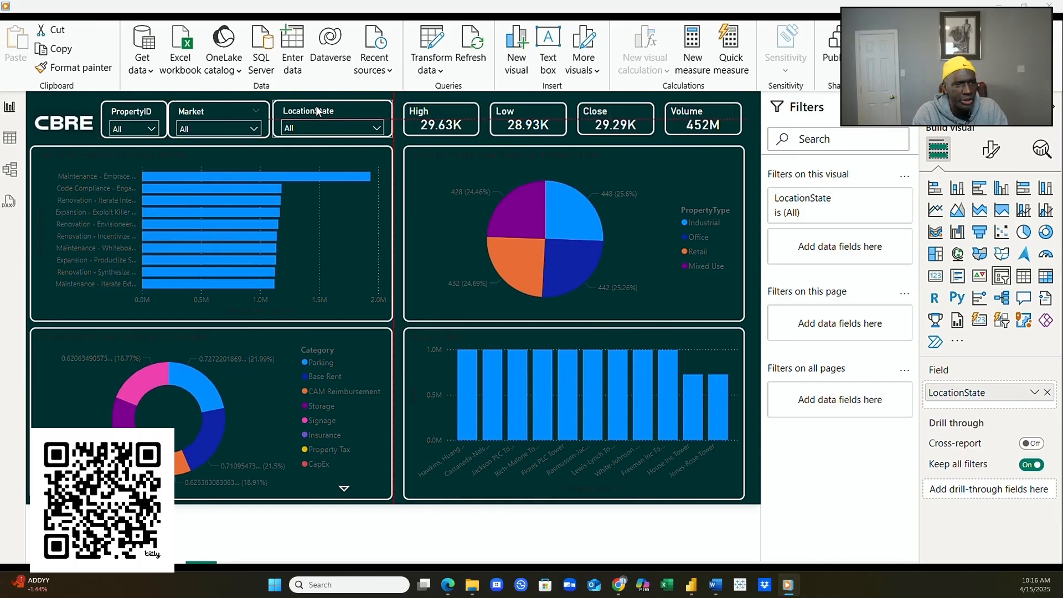
click(230, 114)
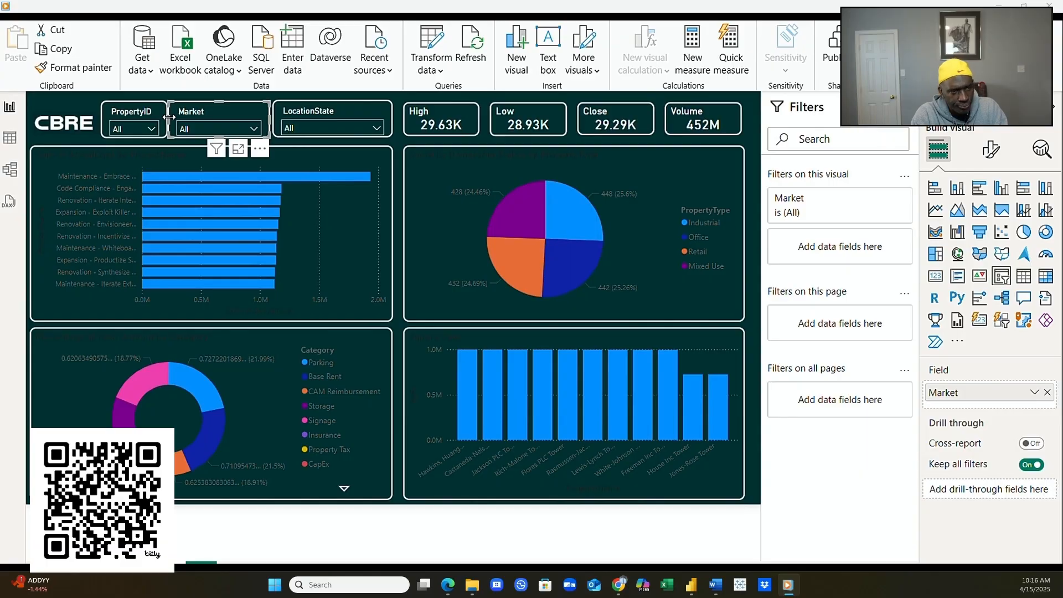
drag(172, 117, 176, 124)
drag(269, 121, 271, 120)
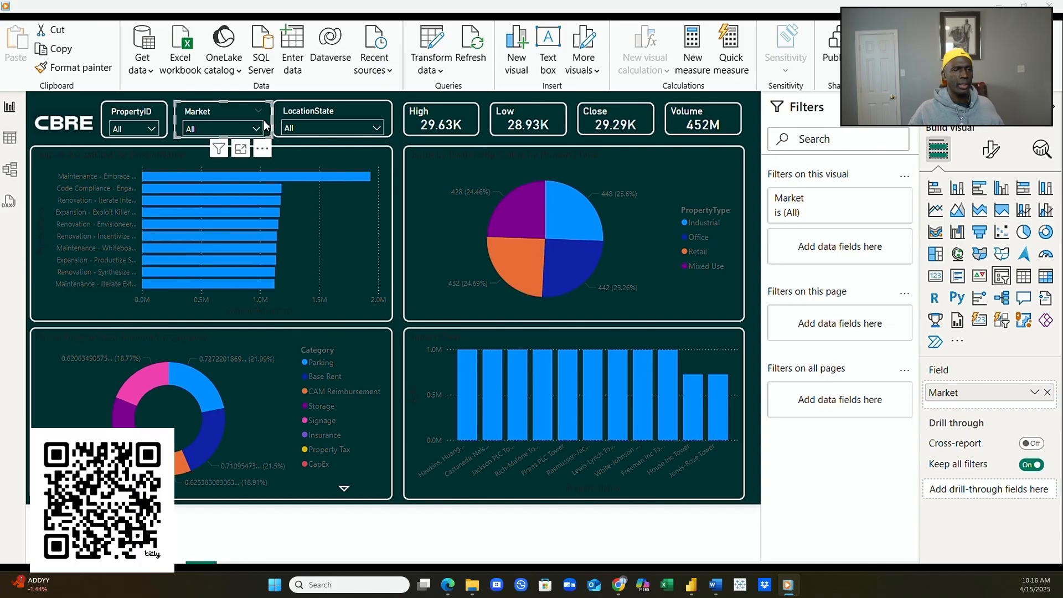
click(256, 128)
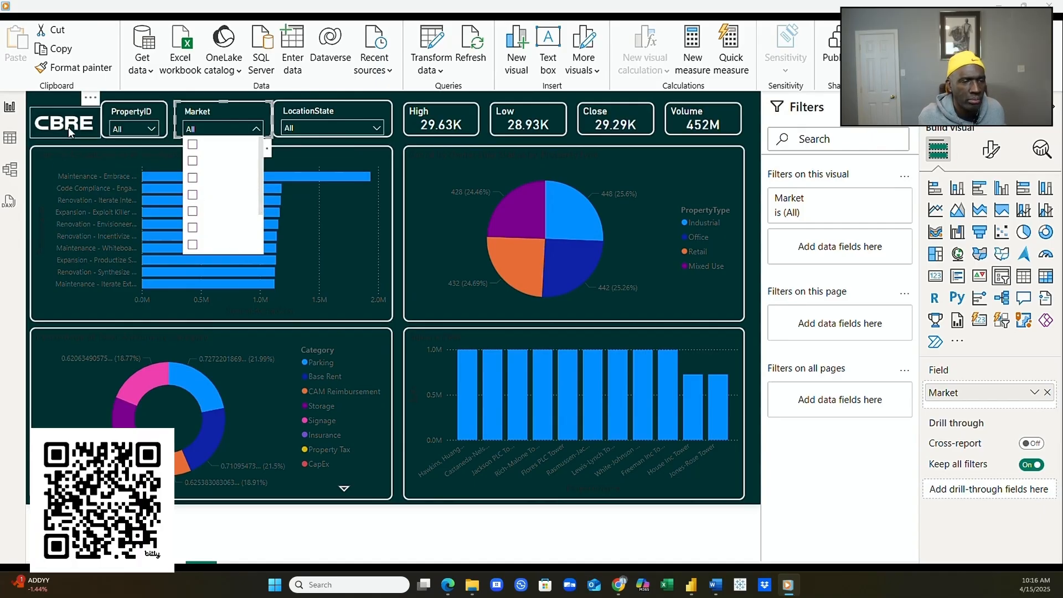
click(398, 149)
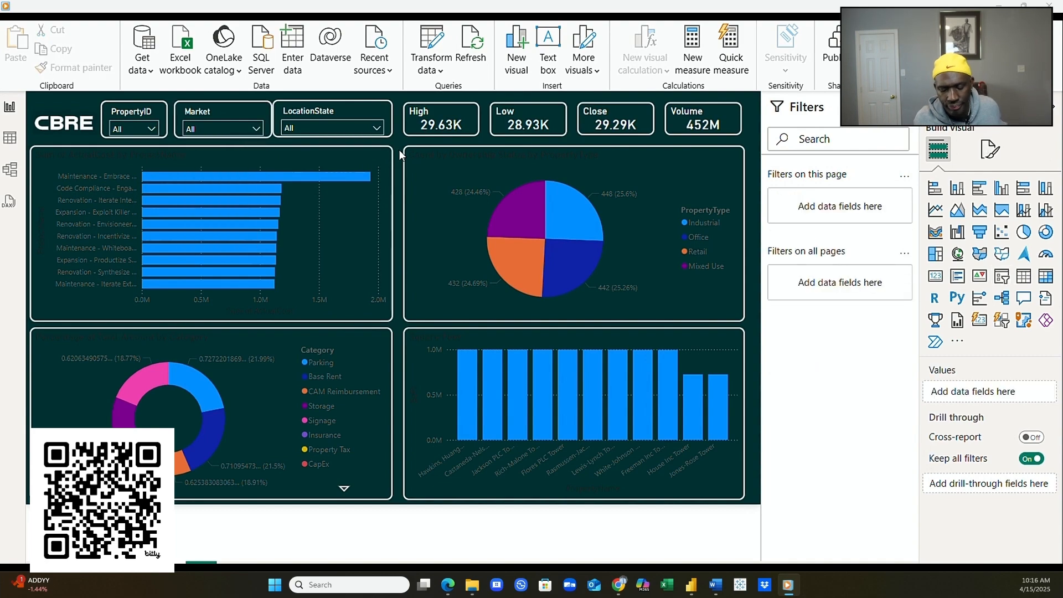
- Narrow the LocationState slicer from its left edge
click(295, 118)
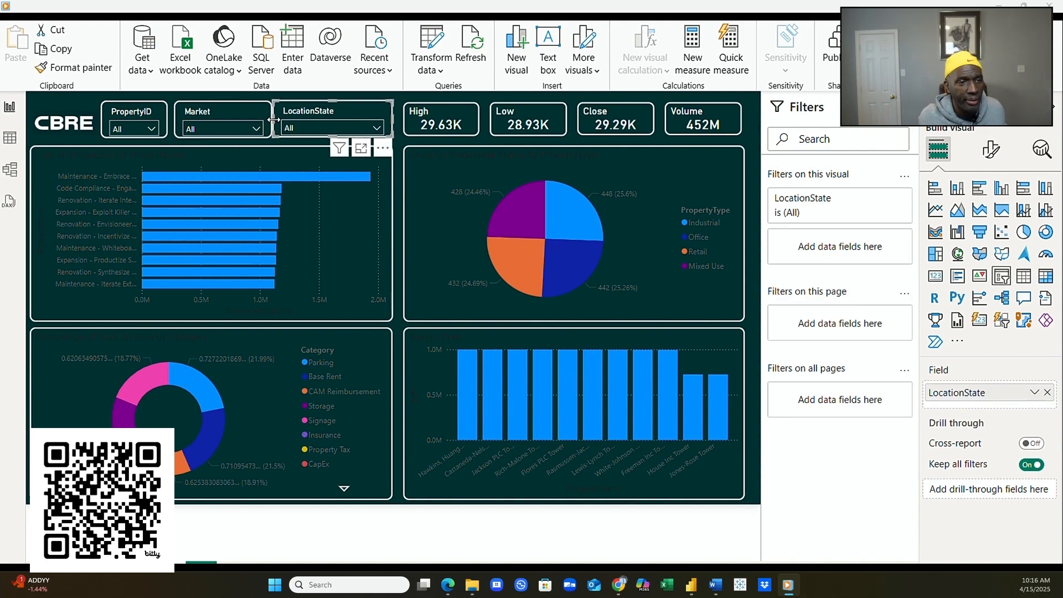
drag(275, 120, 278, 122)
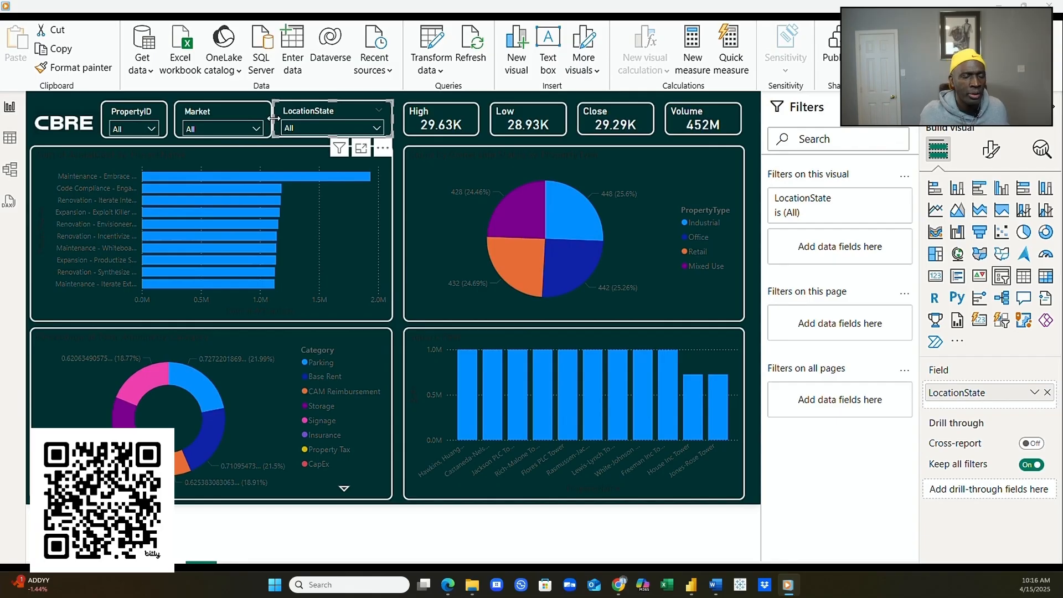
drag(275, 119, 279, 120)
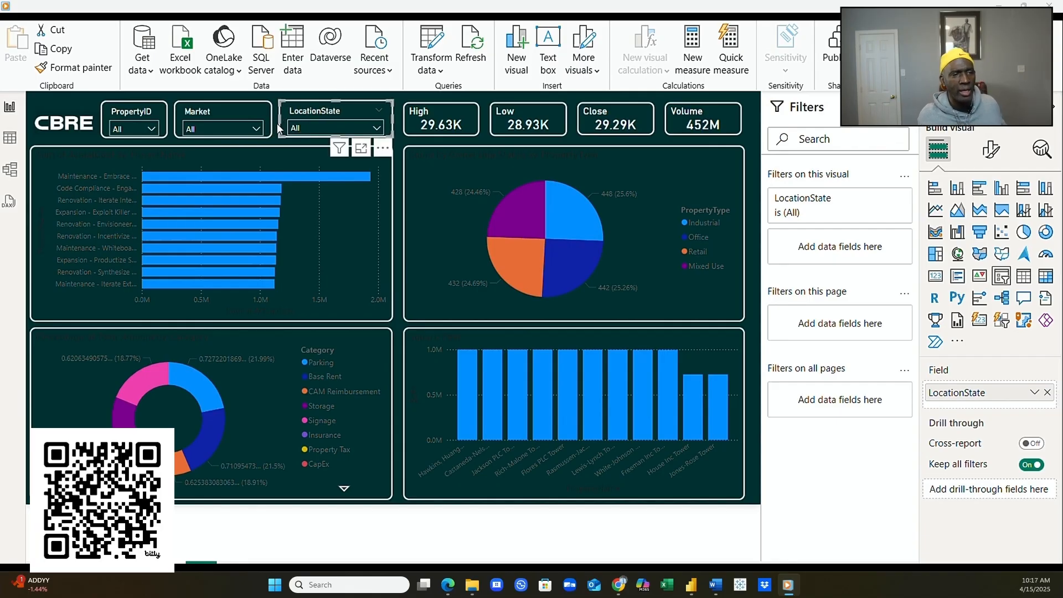
click(393, 145)
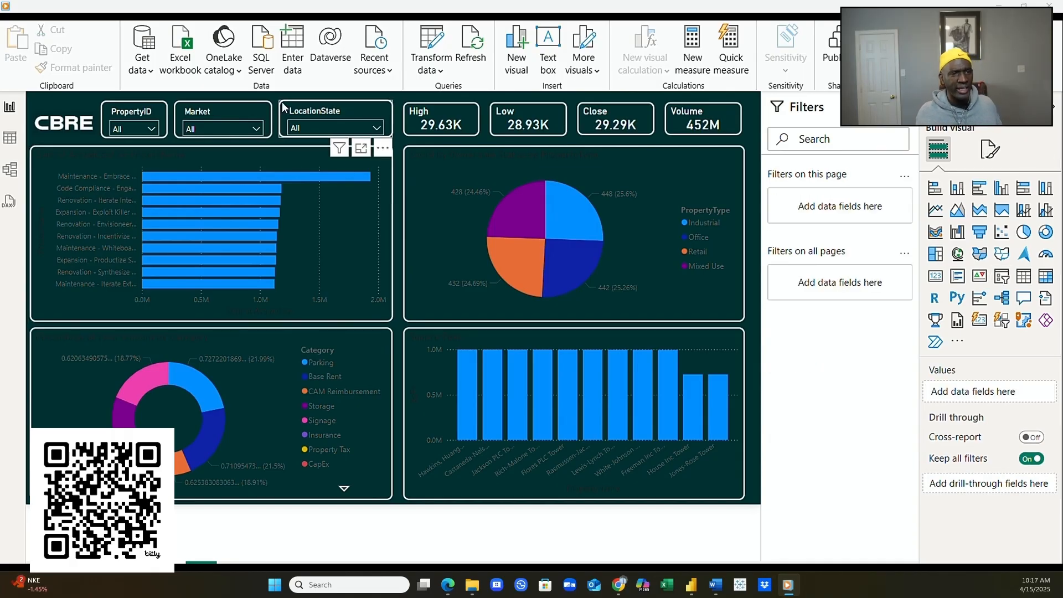
- Distribute the PropertyID, Market and LocationState slicers evenly horizontally
click(122, 114)
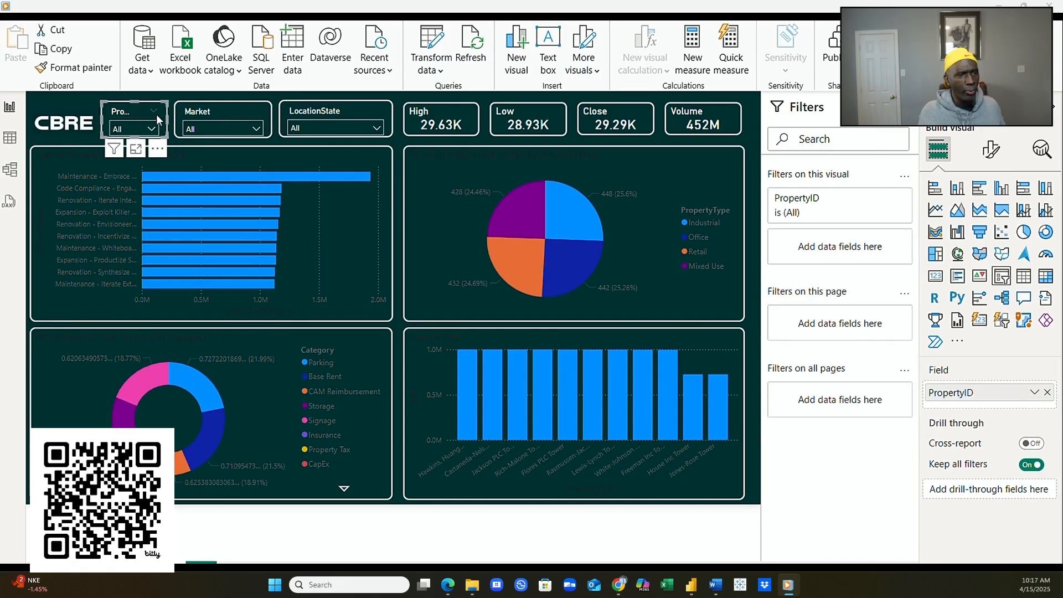
ctrl+click(221, 114)
ctrl+click(303, 115)
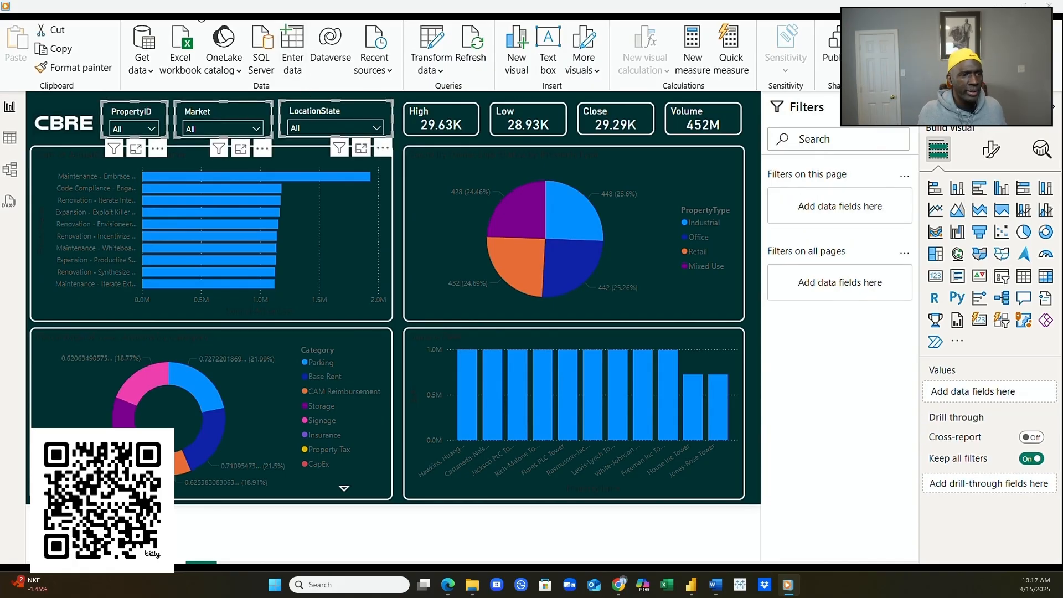
click(295, 17)
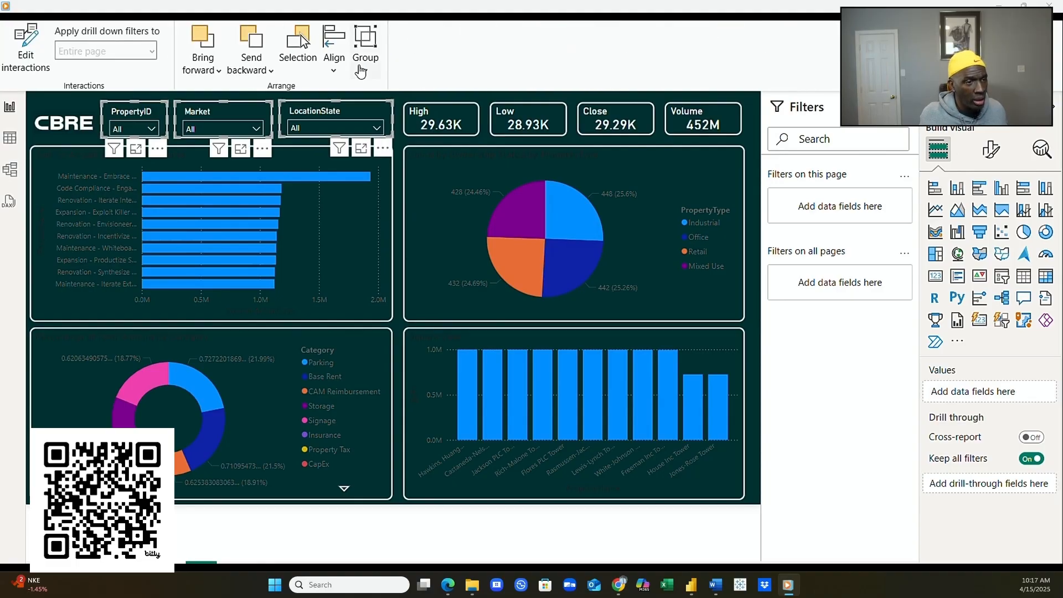
click(334, 53)
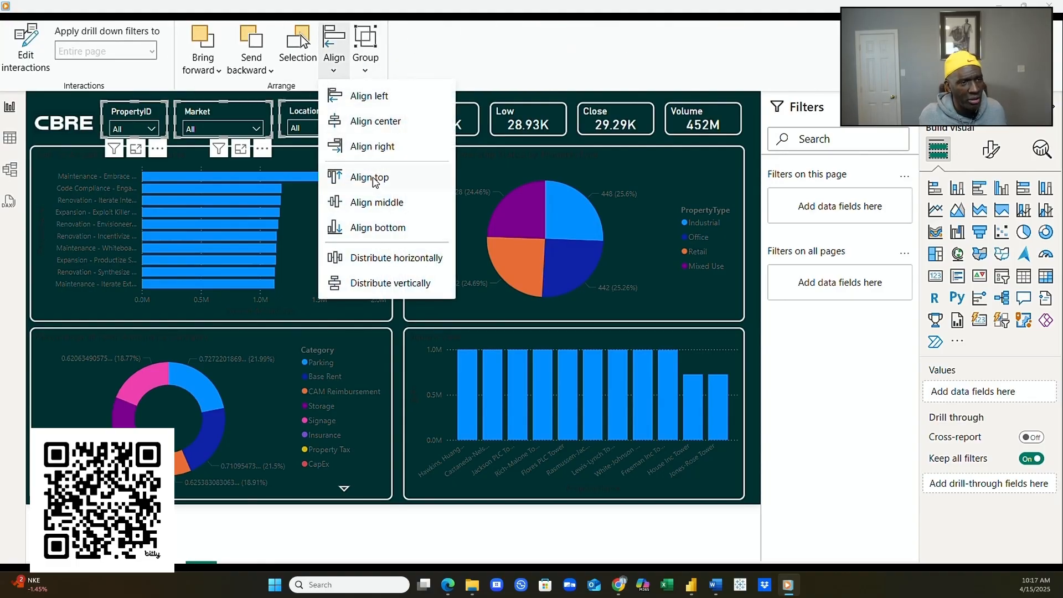
click(380, 264)
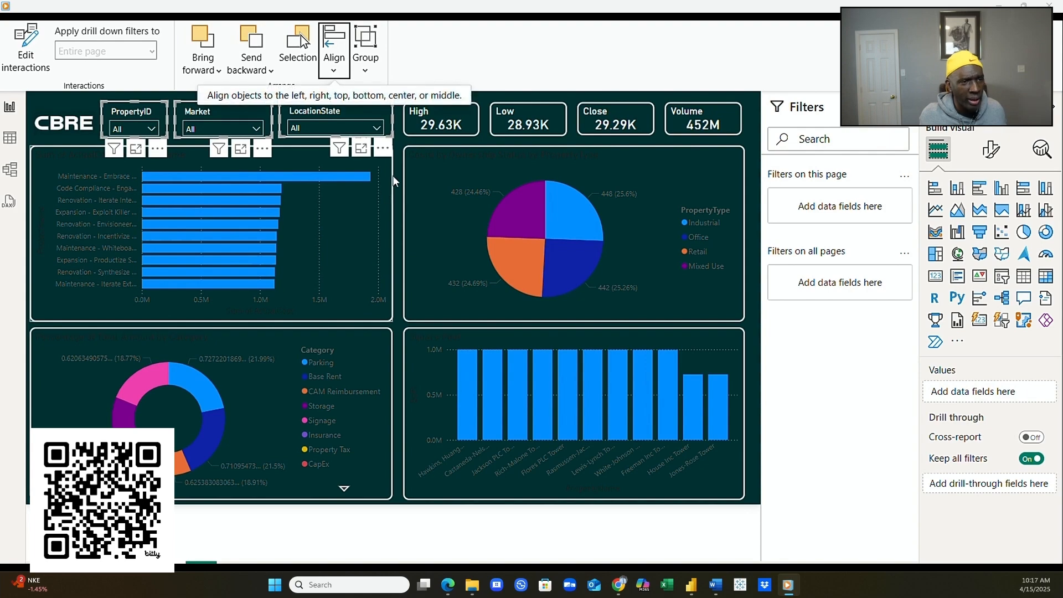
click(400, 141)
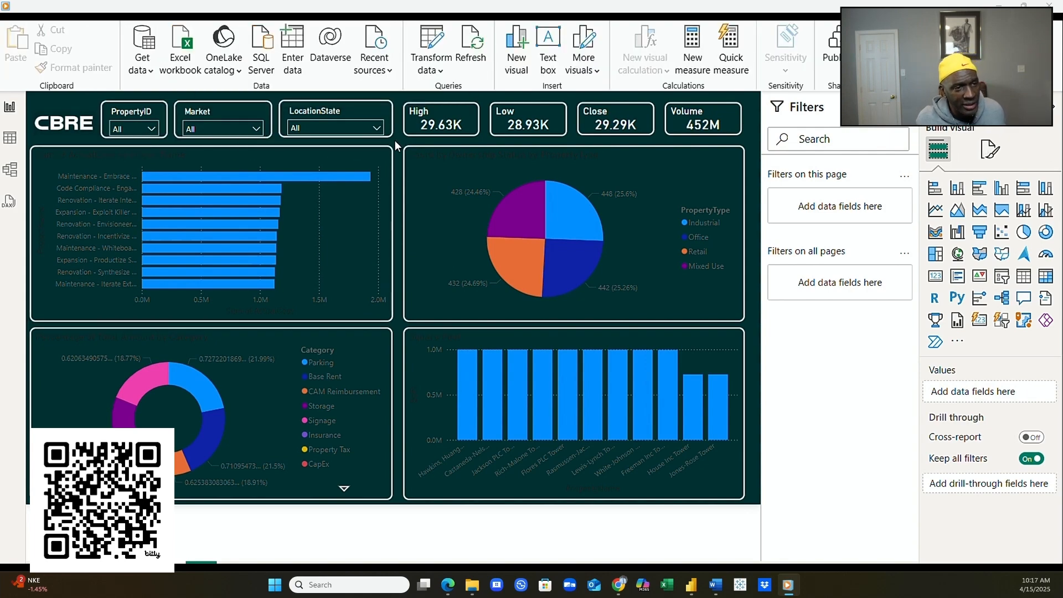
- Make the PropertyID slicer's value text black
click(134, 132)
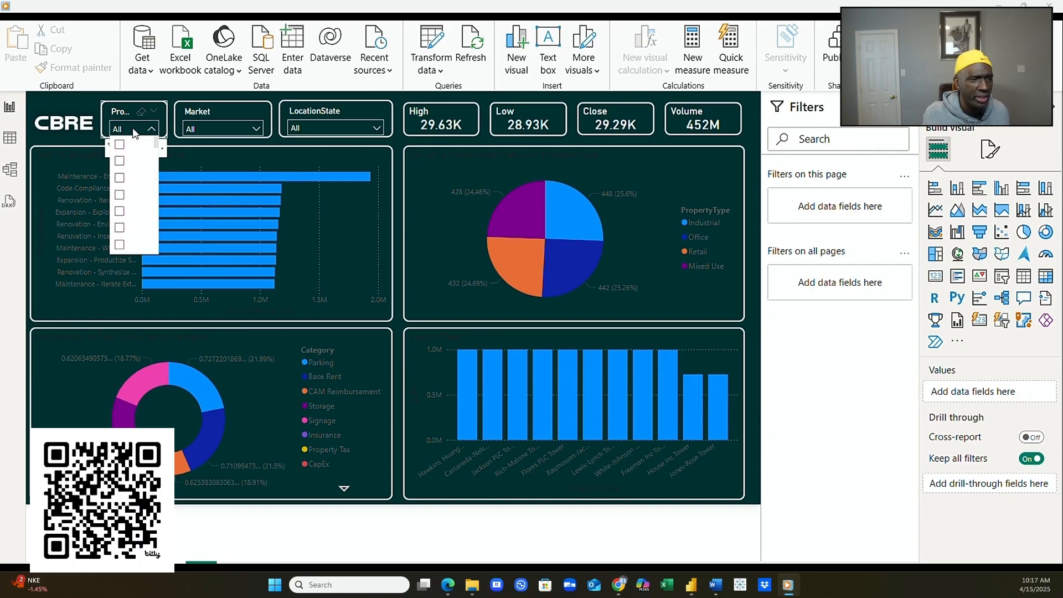
click(122, 114)
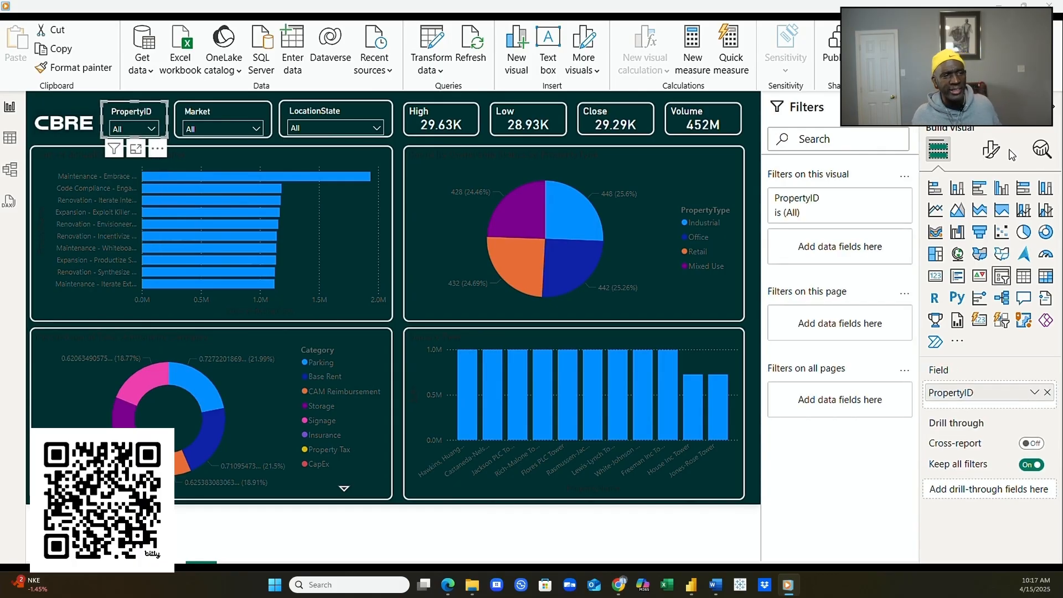
click(989, 150)
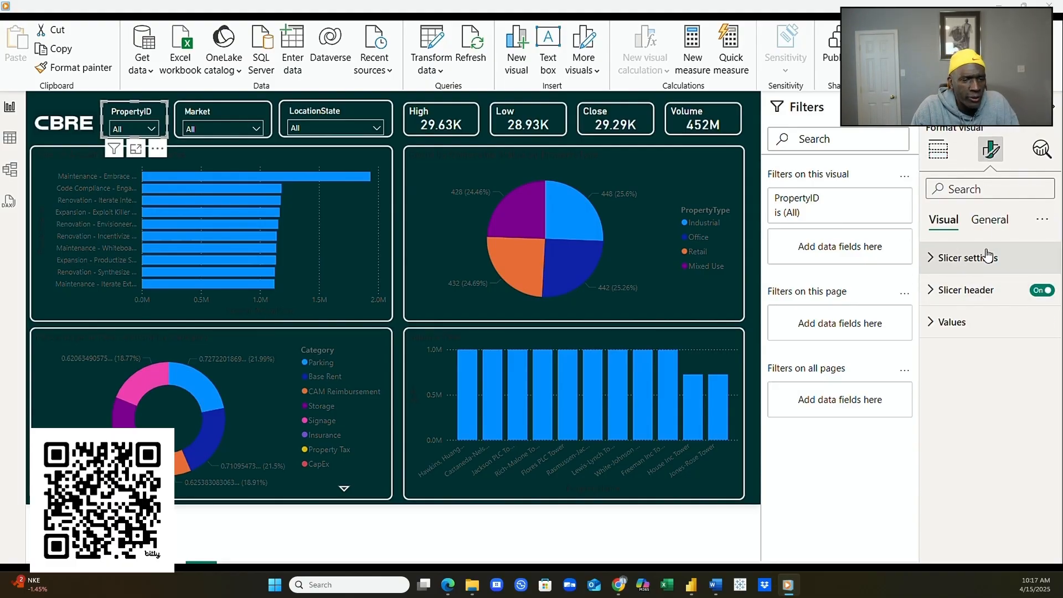
click(988, 219)
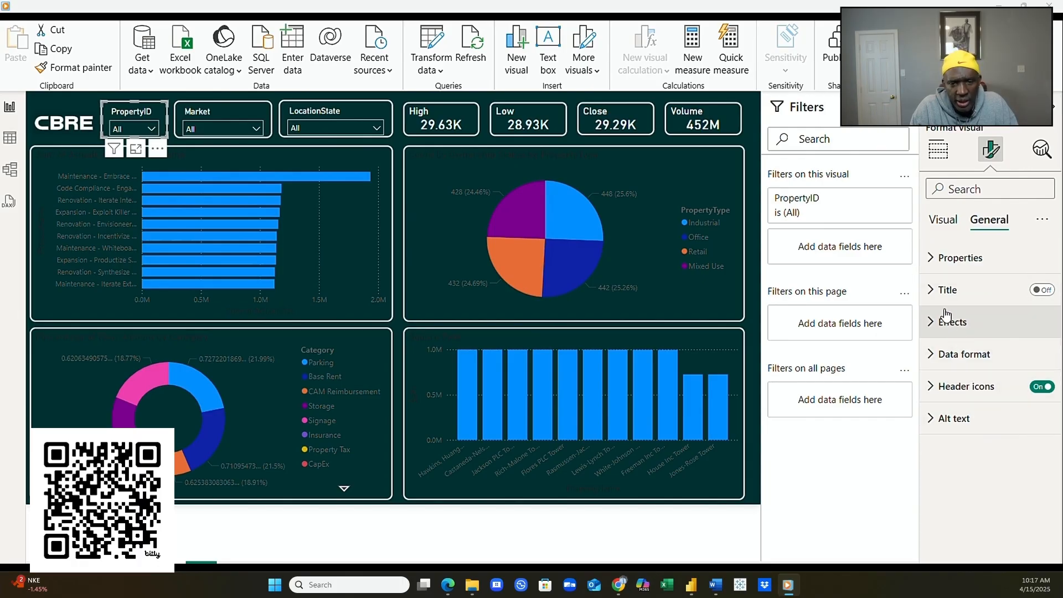
click(945, 220)
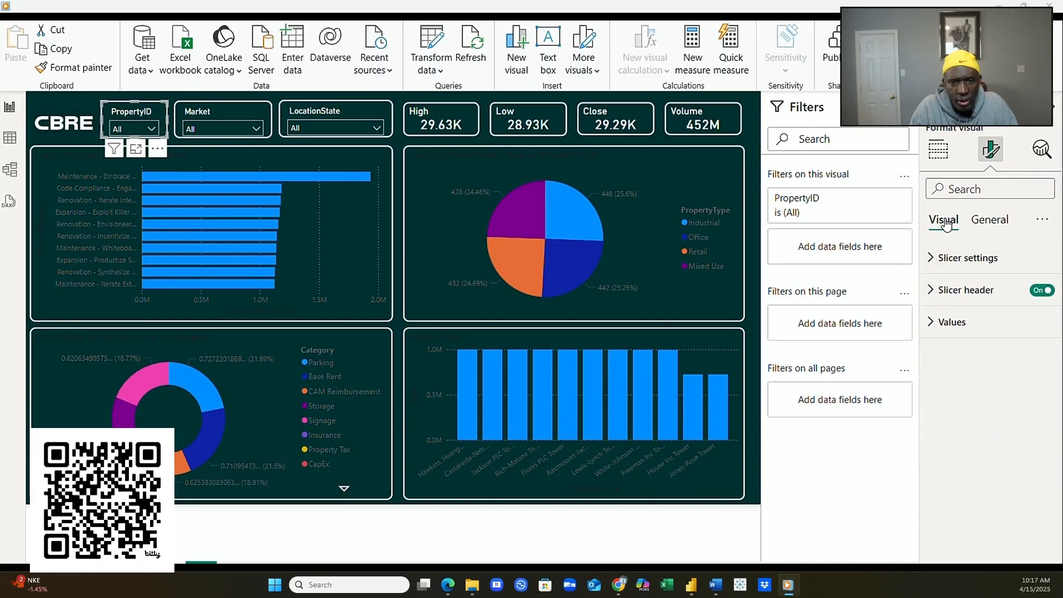
click(937, 327)
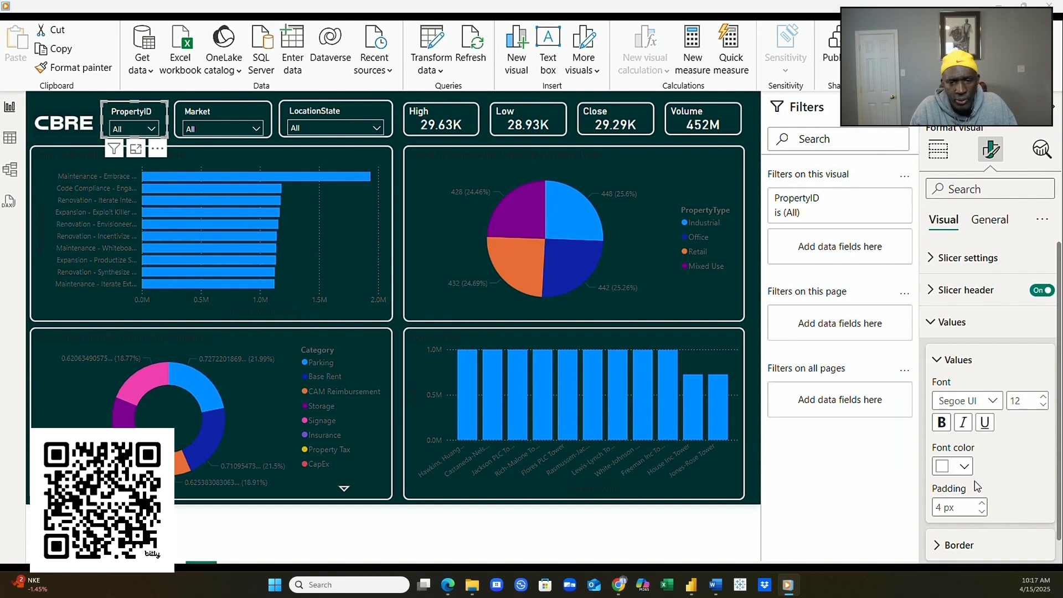
click(963, 466)
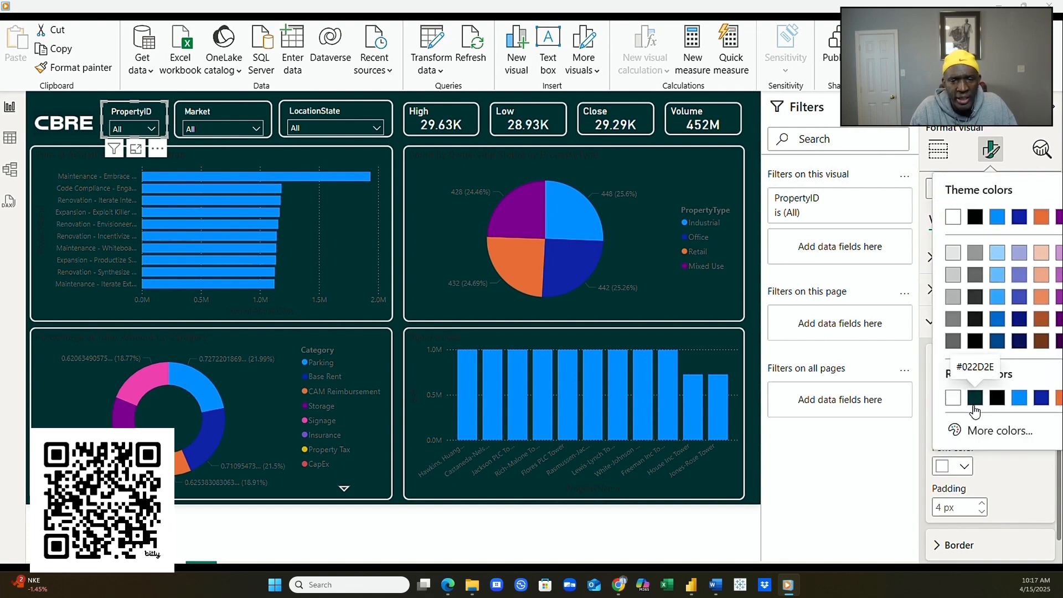
click(998, 400)
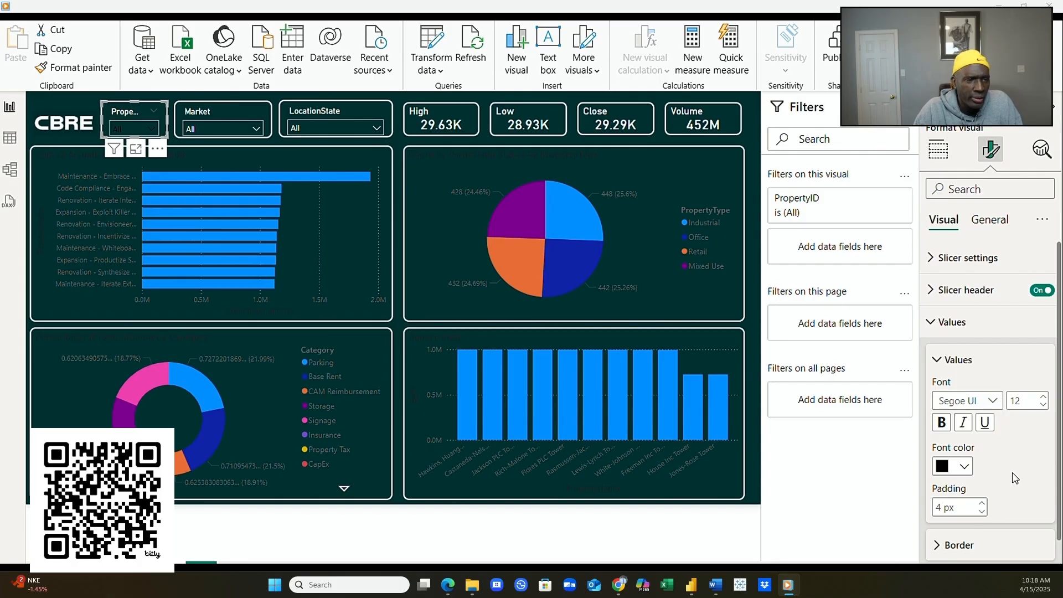
- Give the PropertyID slicer's values a white background
scroll(1014, 477, down, 1)
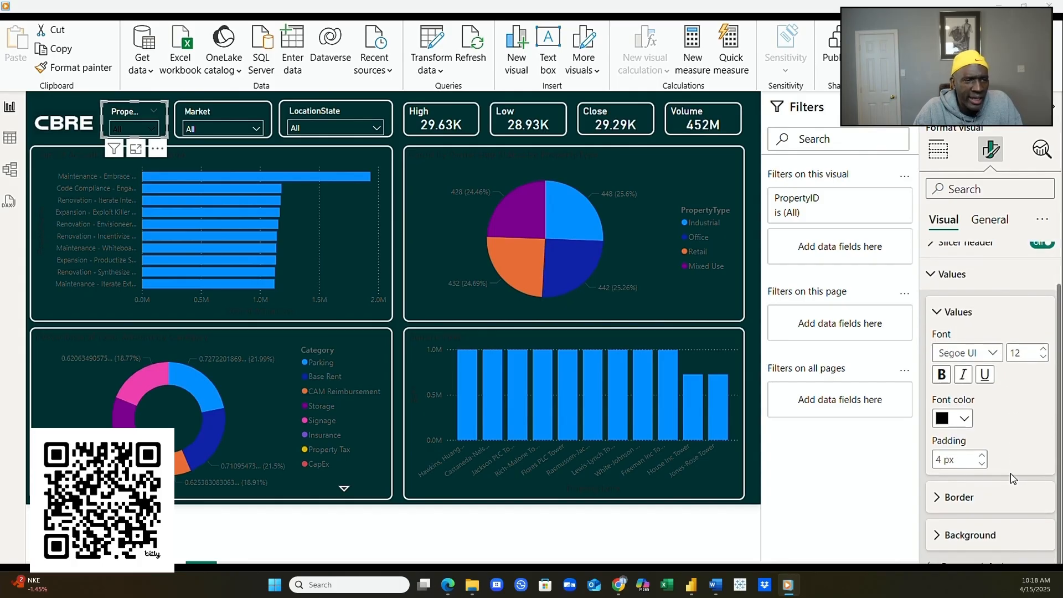
click(935, 535)
scroll(952, 540, down, 1)
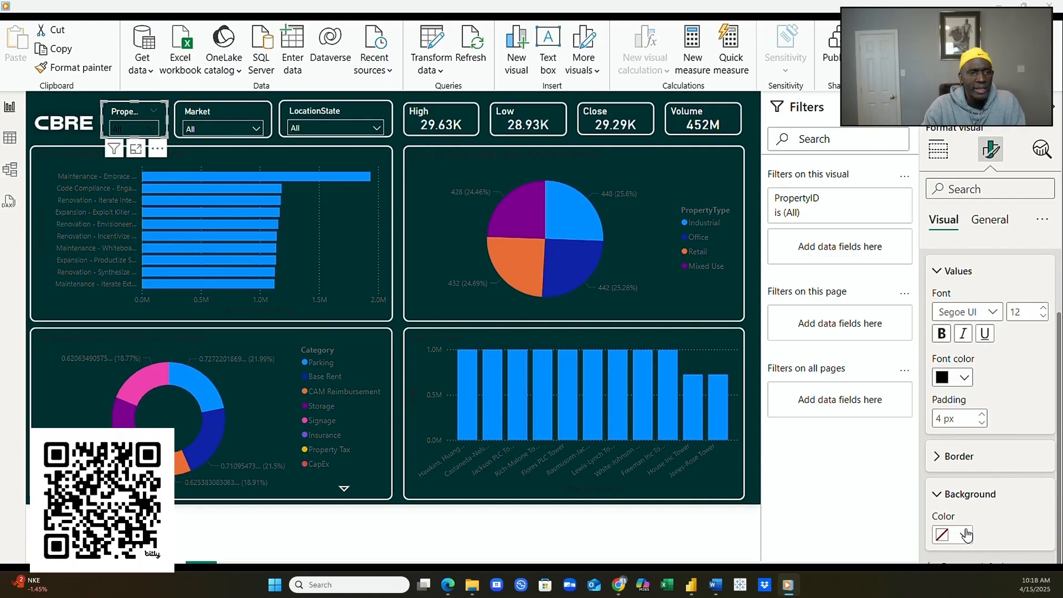
click(964, 539)
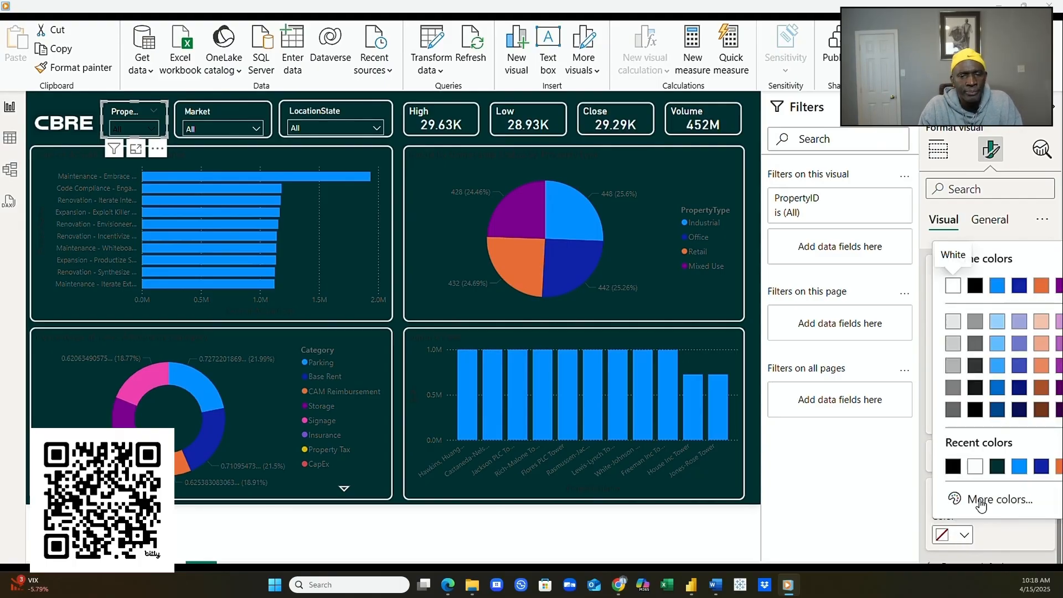
click(970, 471)
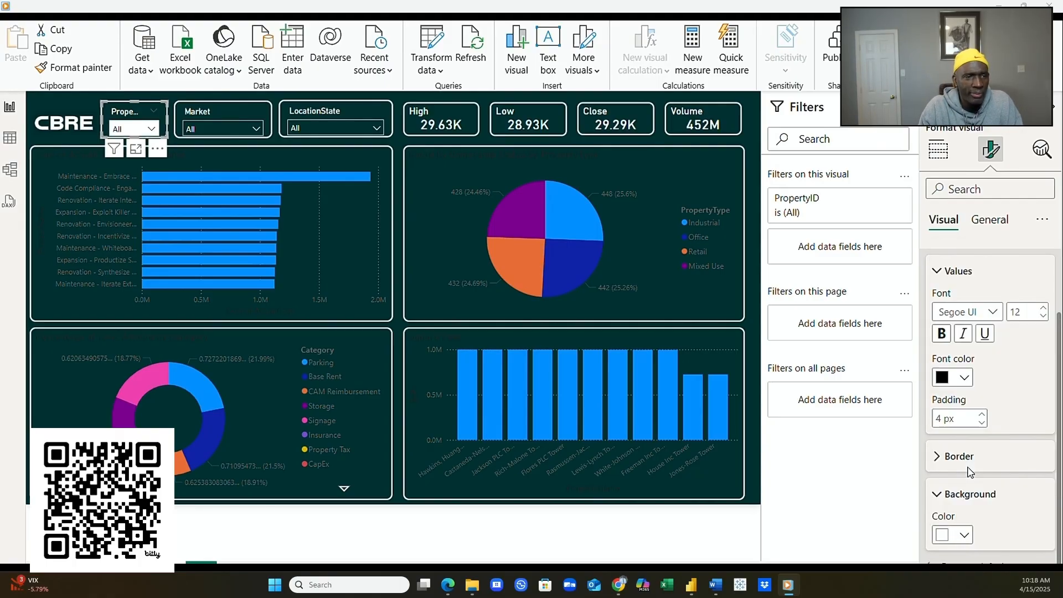
click(151, 129)
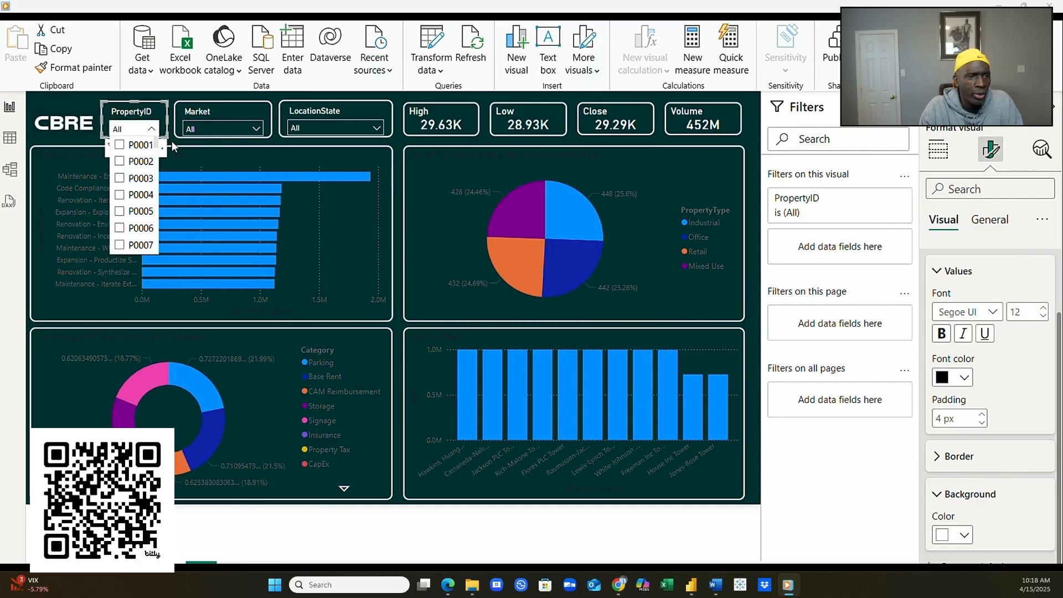
- Give the Market slicer a white value background and black value text
click(219, 110)
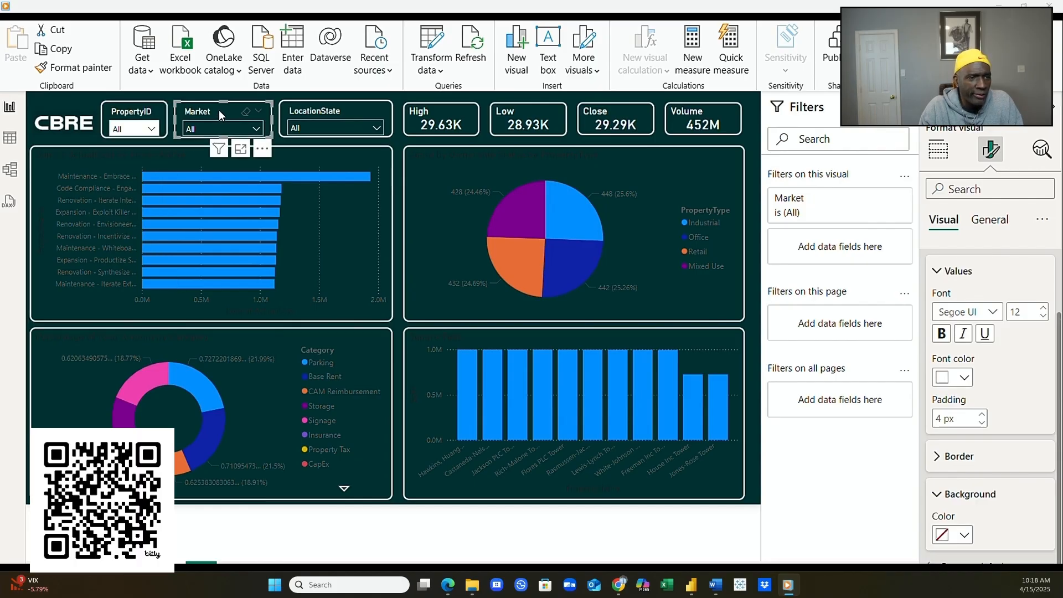
click(960, 535)
click(951, 466)
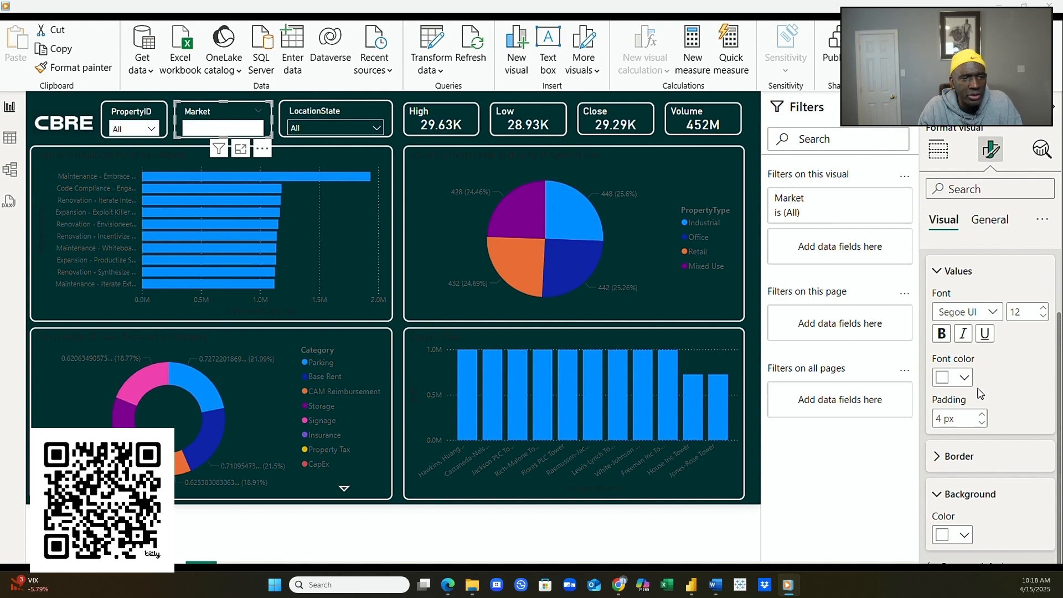
click(964, 378)
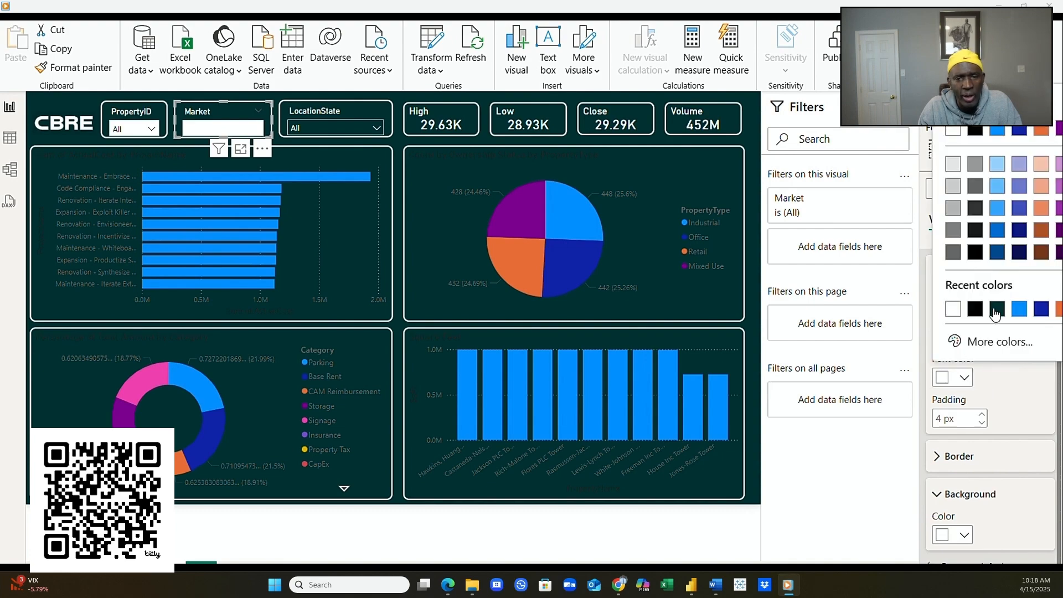
click(975, 308)
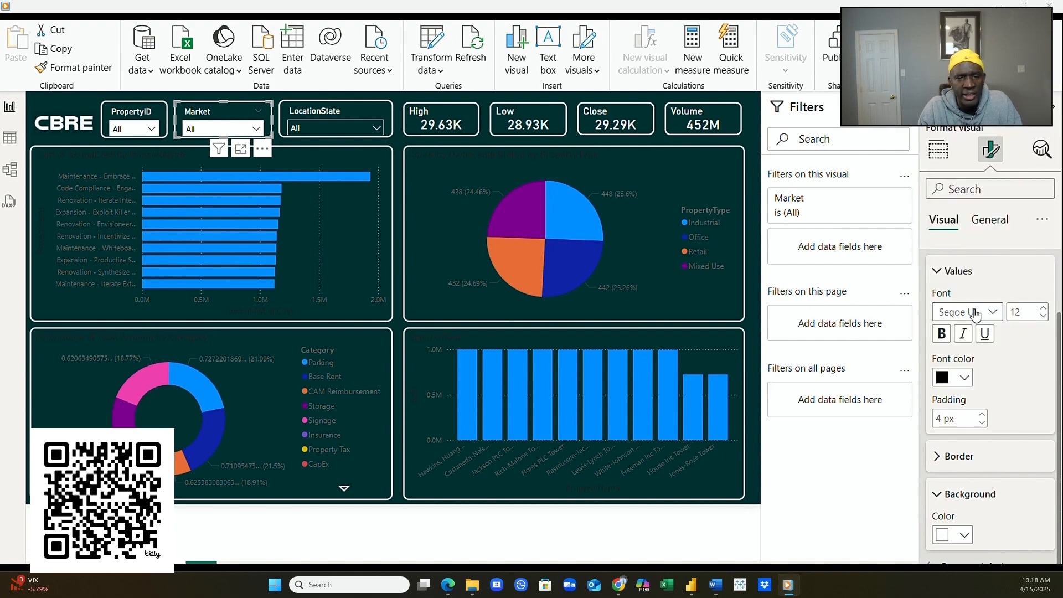
- Give the LocationState slicer black value text on a white background
click(310, 110)
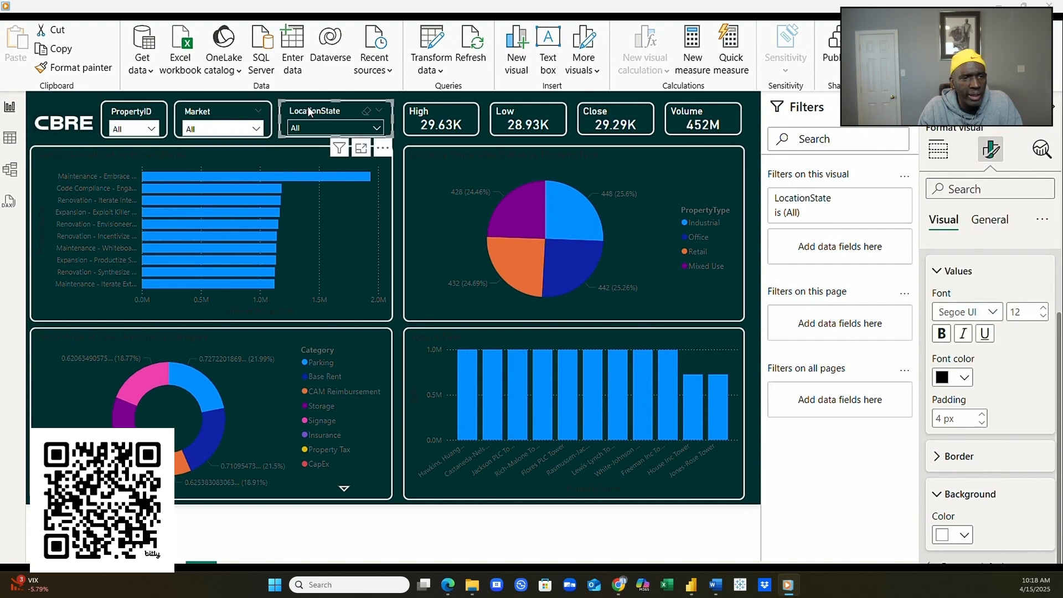
click(964, 376)
click(952, 309)
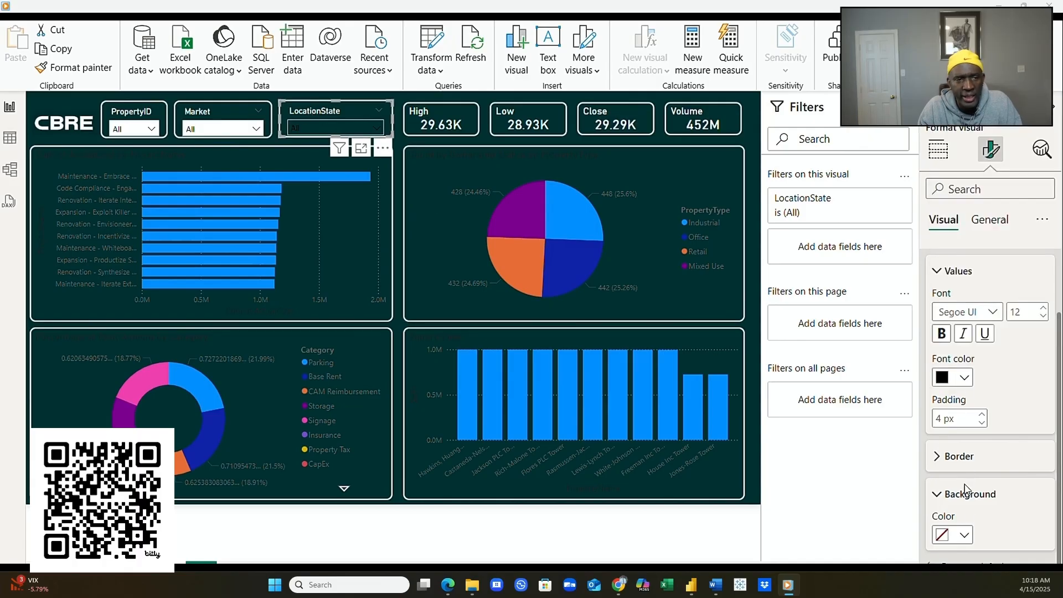
click(964, 535)
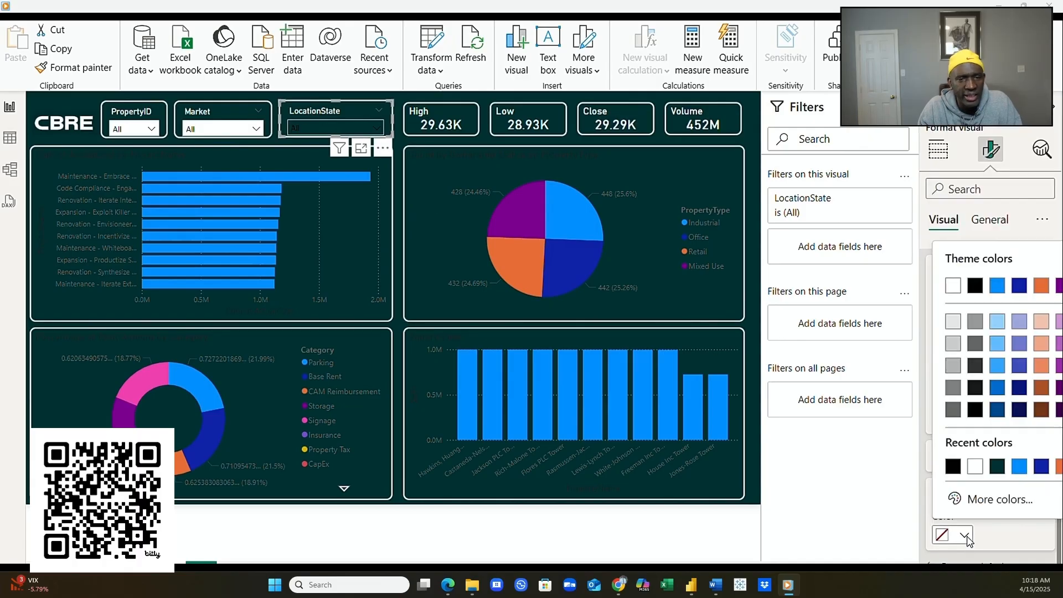
click(974, 466)
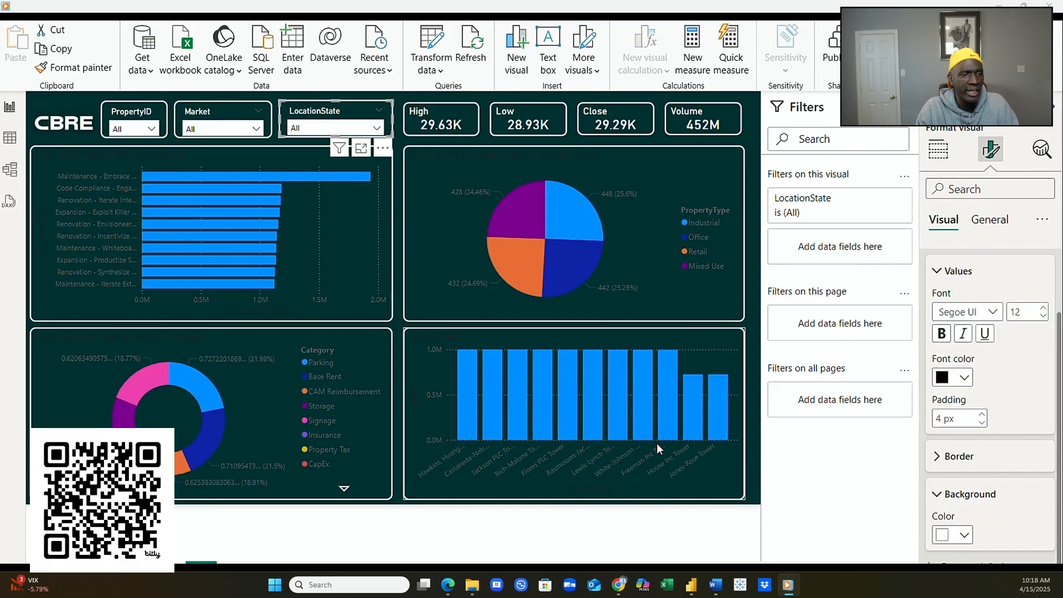
click(152, 130)
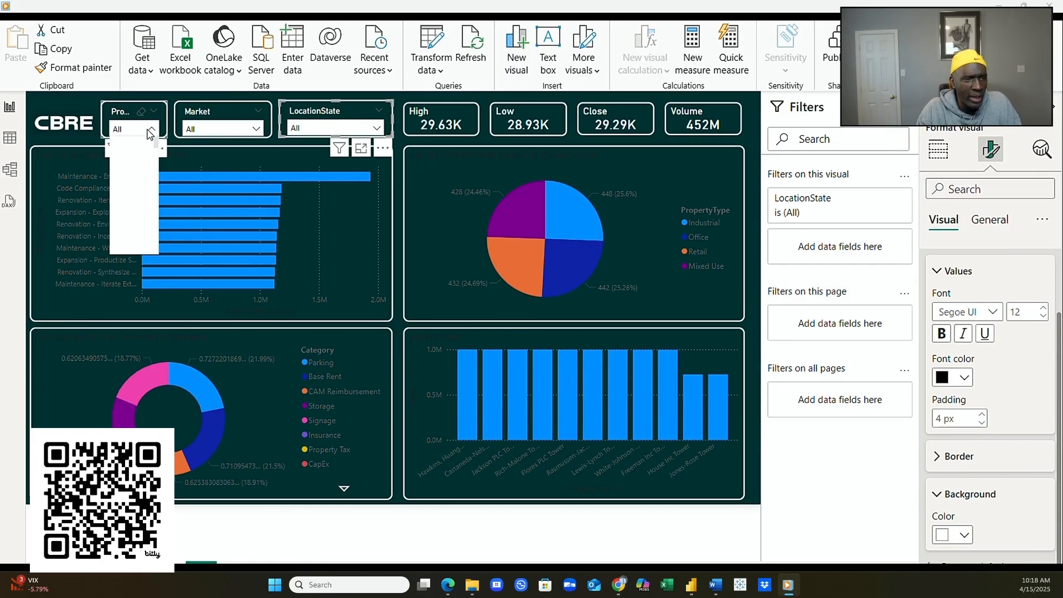
click(256, 129)
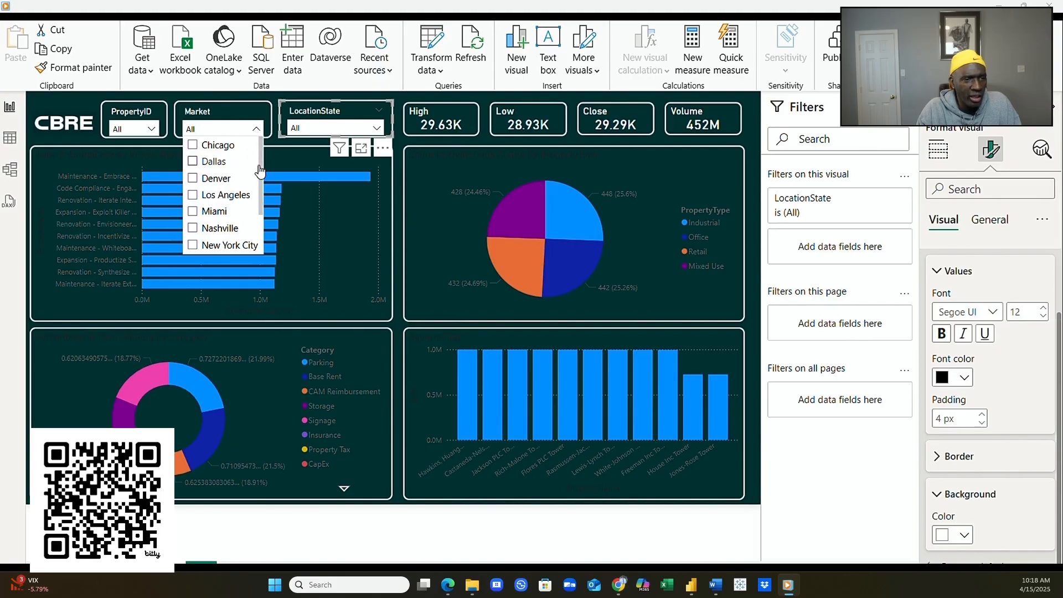
drag(263, 168, 263, 208)
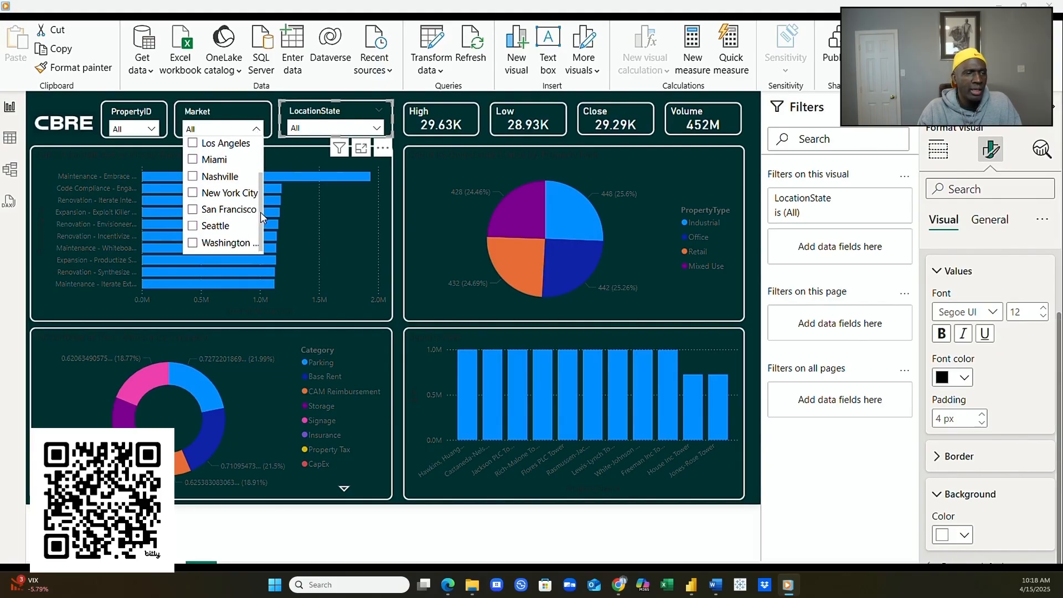
click(350, 123)
click(376, 133)
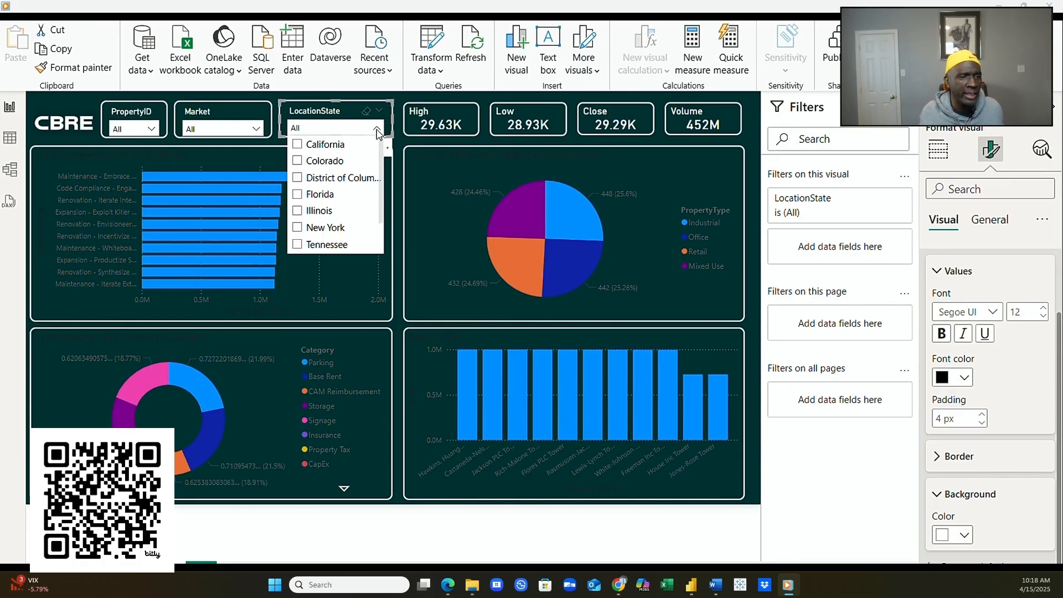
drag(380, 174, 380, 223)
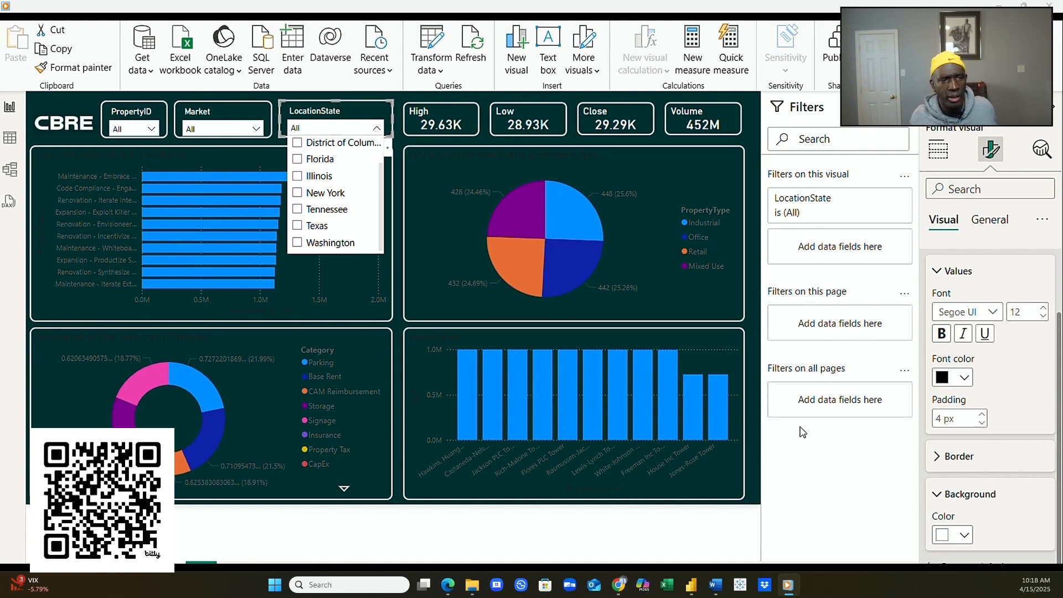
click(815, 493)
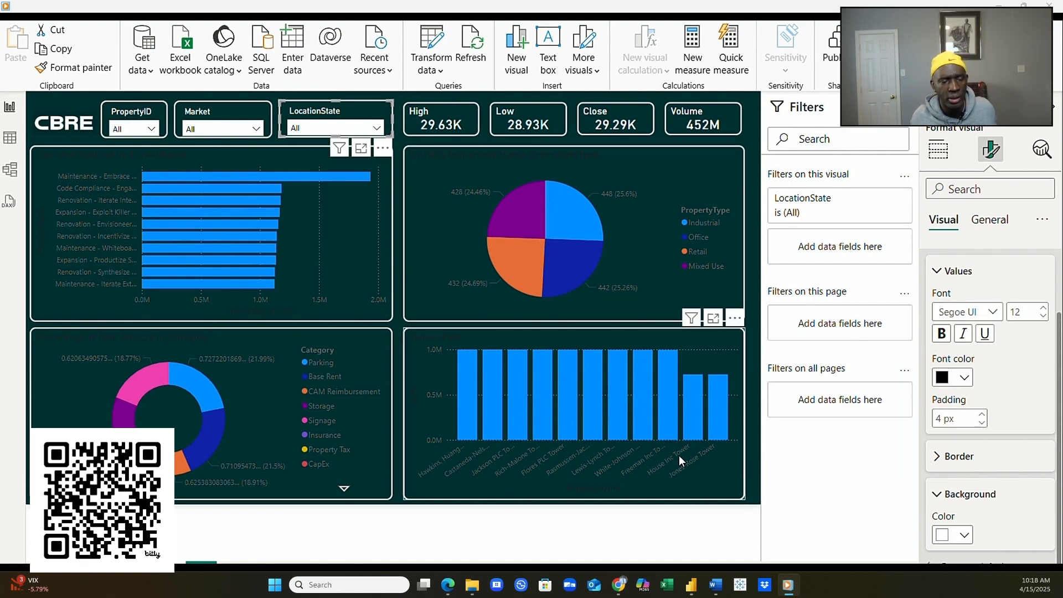
- Expand all the bar chart's format sections and make its y-axis labels and axis title white
click(391, 315)
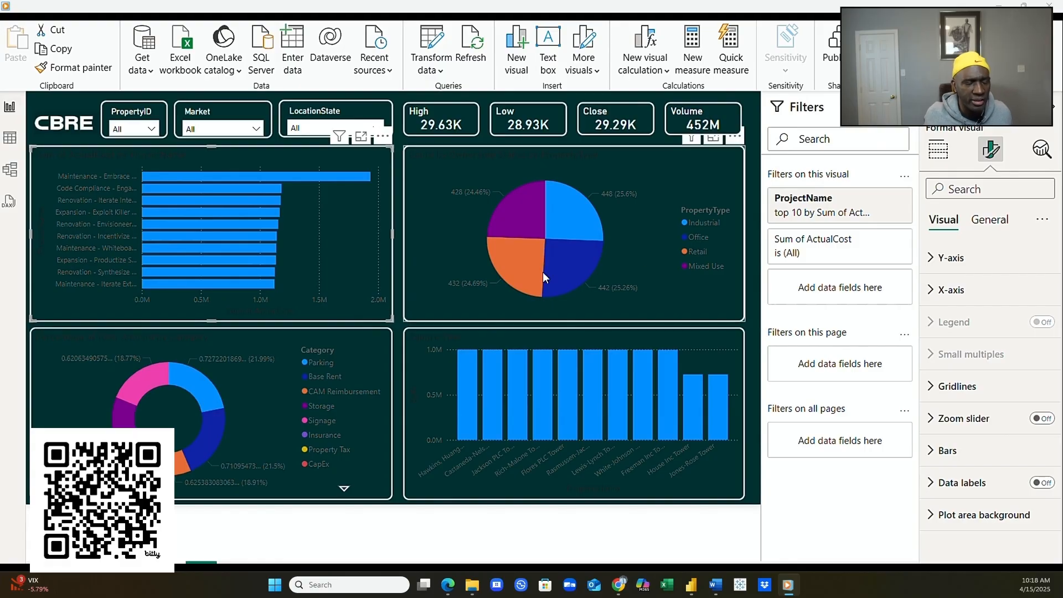
click(1039, 219)
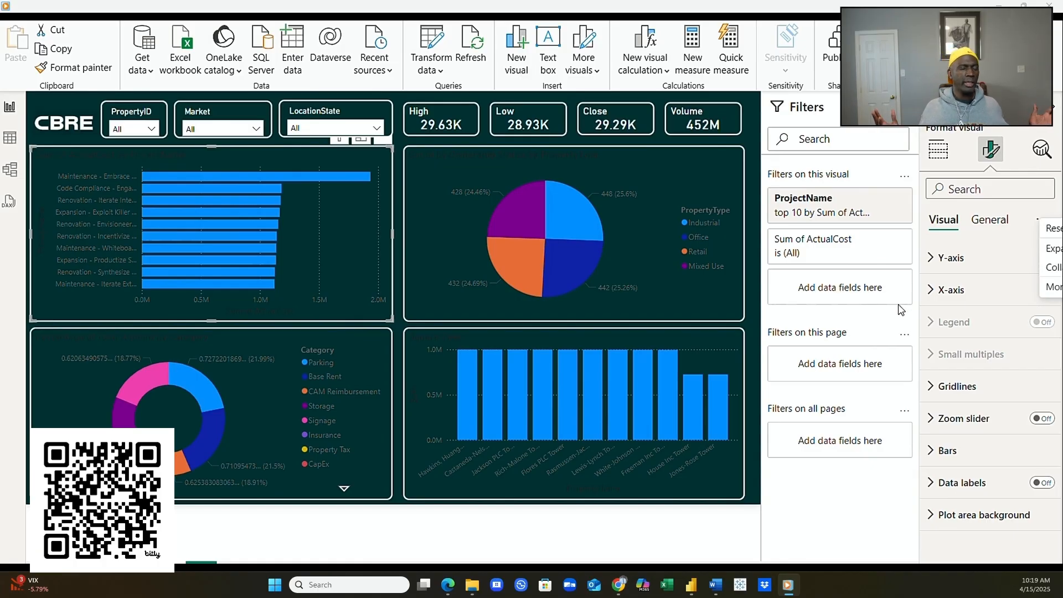
click(1056, 250)
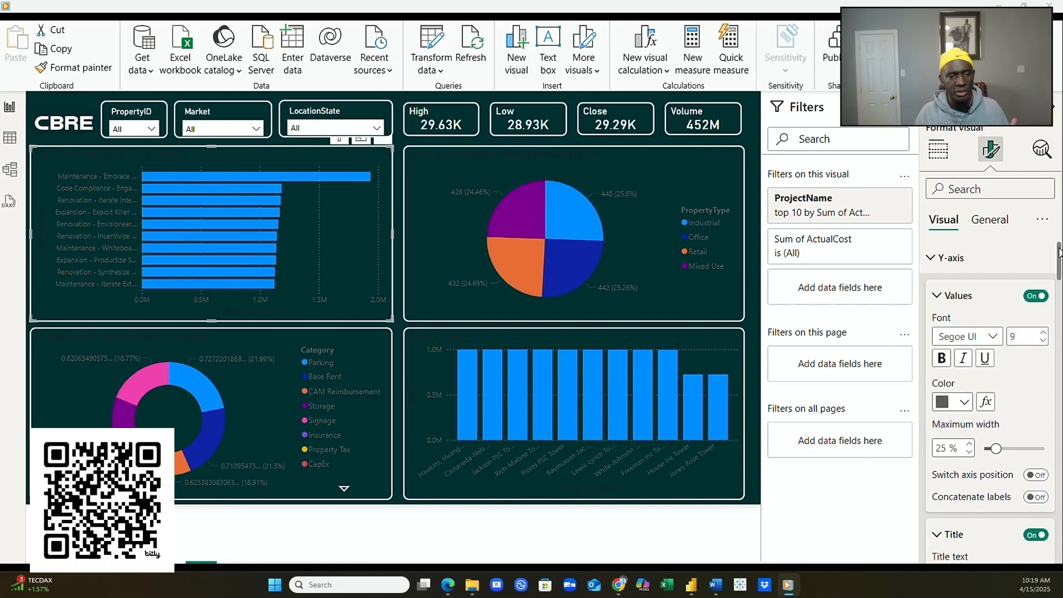
click(963, 402)
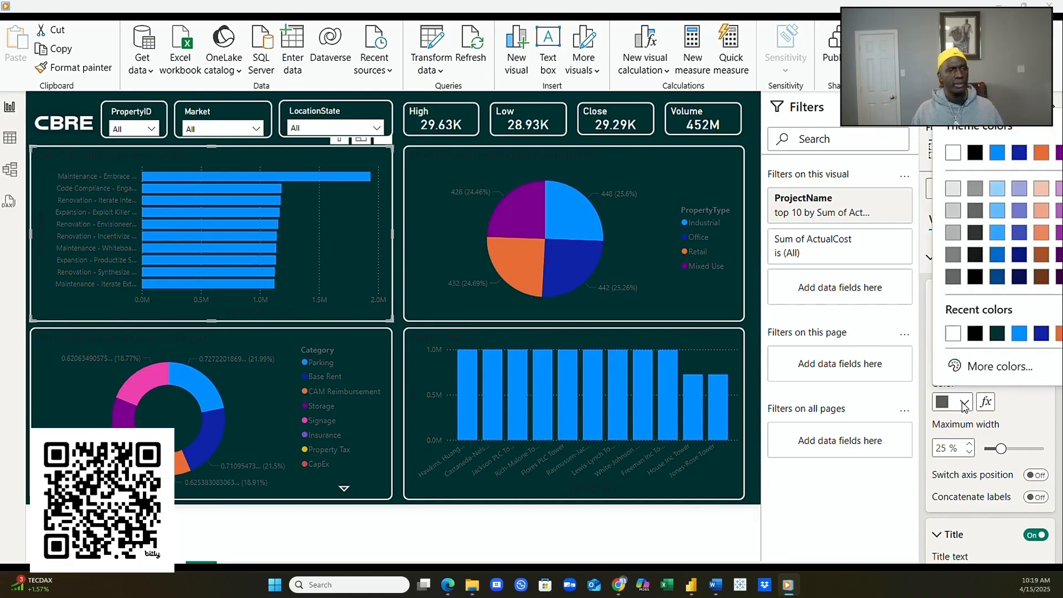
click(952, 332)
scroll(1008, 439, down, 6)
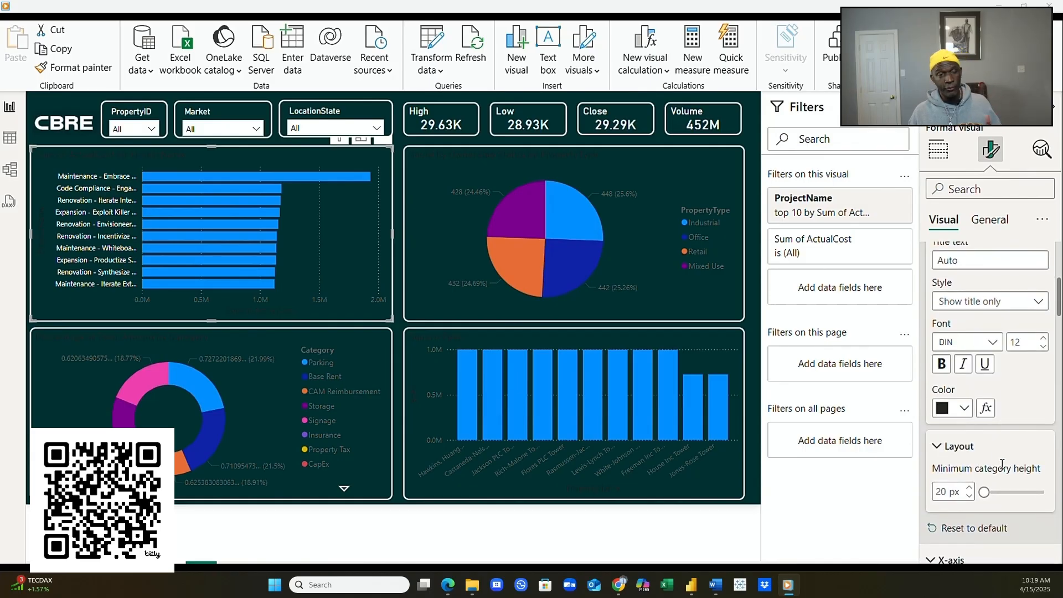
scroll(1003, 459, up, 2)
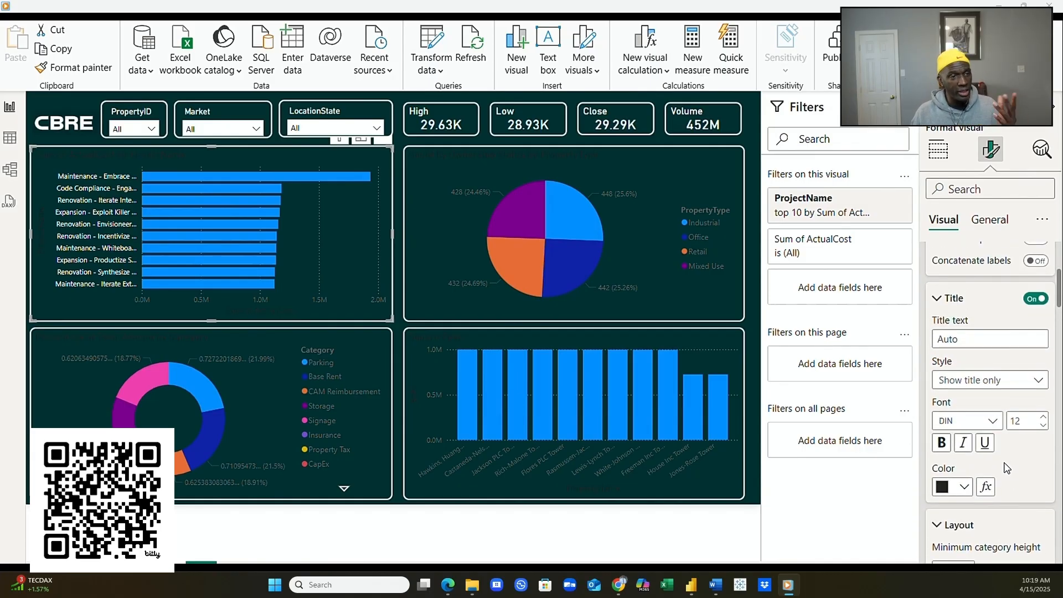
click(963, 490)
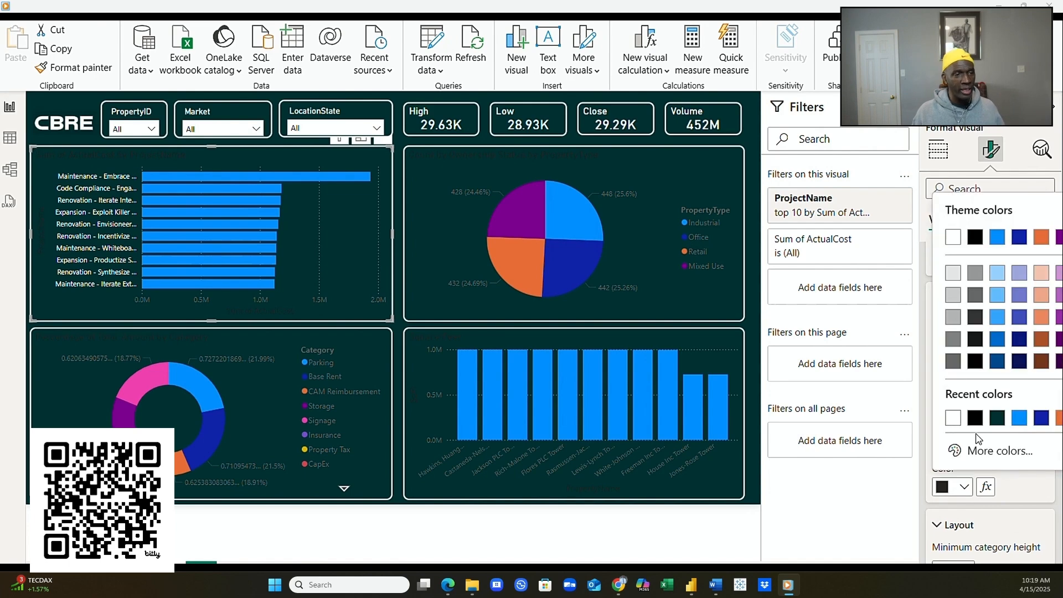
click(950, 422)
- Make the bar chart's value labels and Sum of ActualCost axis title white
scroll(988, 475, down, 10)
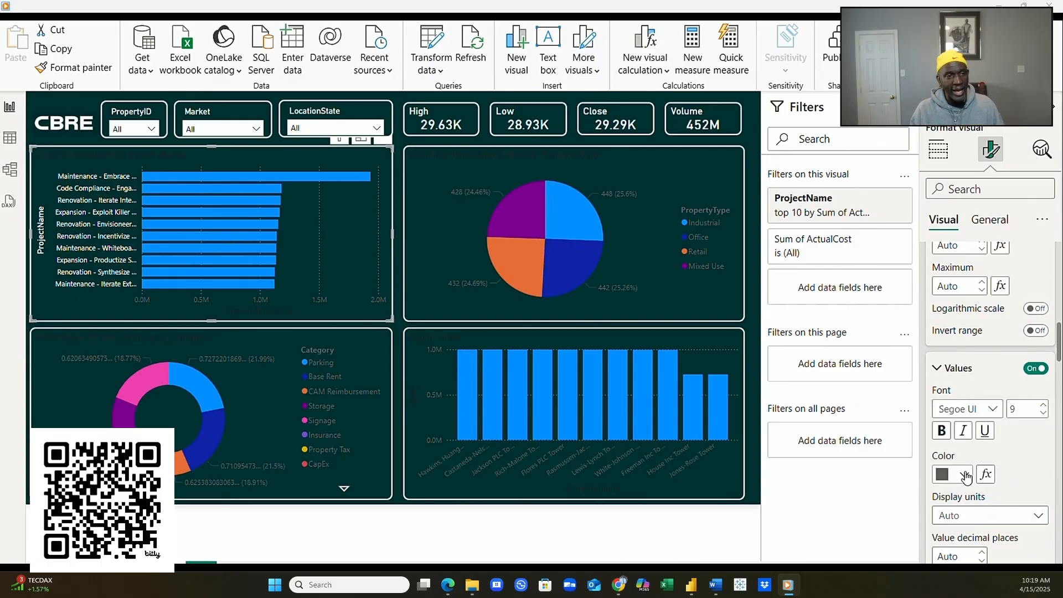
click(965, 473)
click(953, 225)
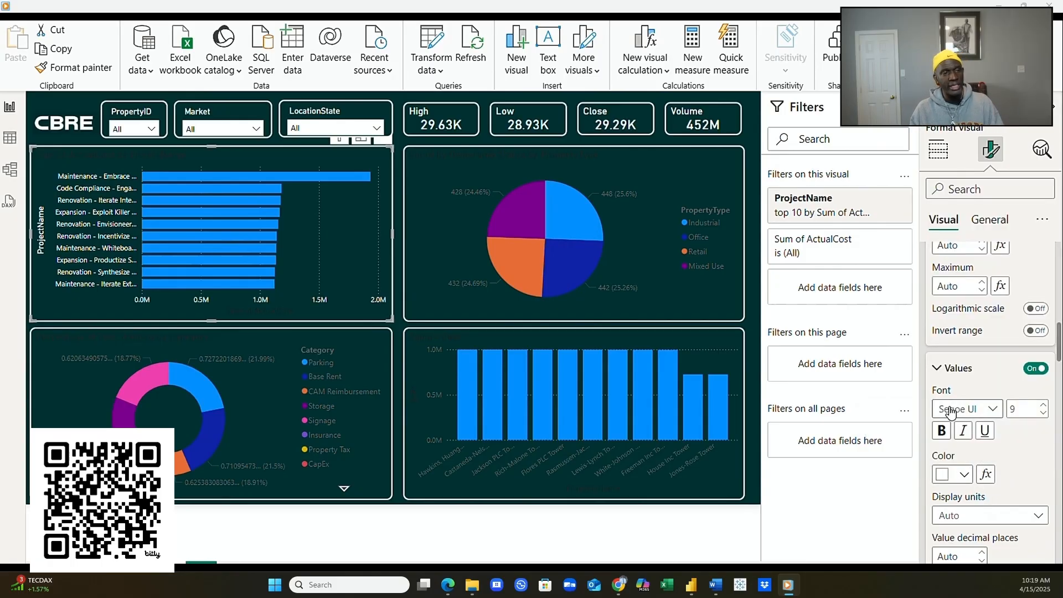
scroll(987, 522, down, 8)
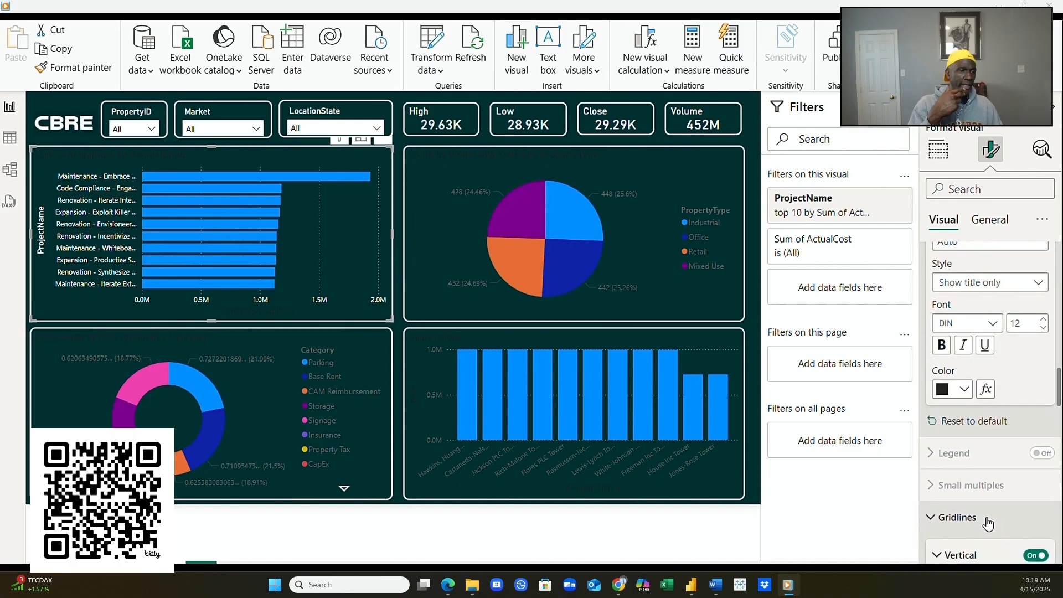
scroll(988, 523, up, 2)
click(964, 468)
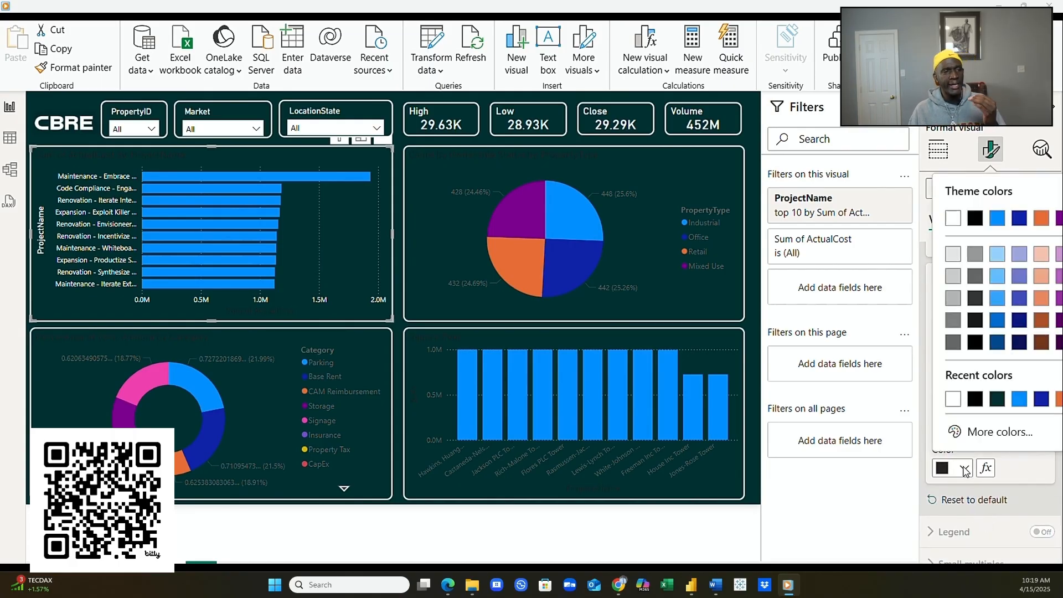
click(951, 400)
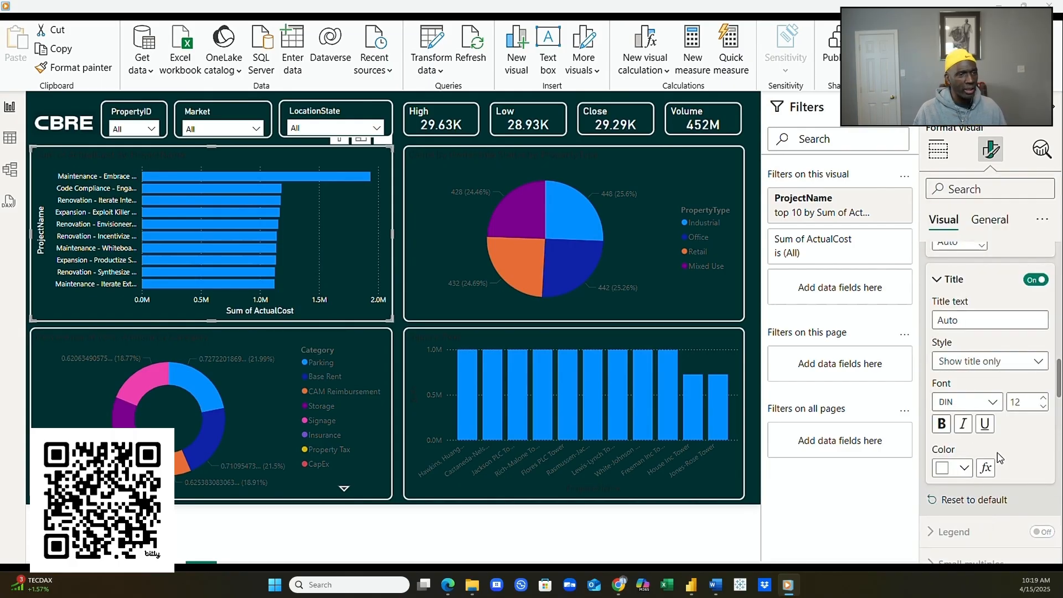
scroll(1004, 470, down, 5)
scroll(1006, 474, down, 3)
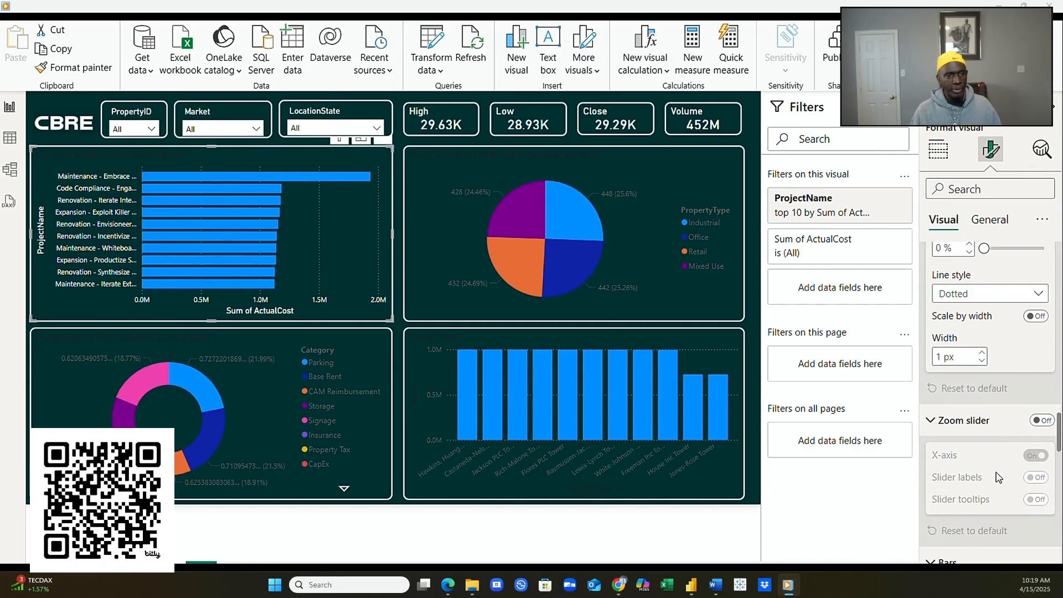
scroll(998, 475, down, 5)
scroll(1004, 480, down, 5)
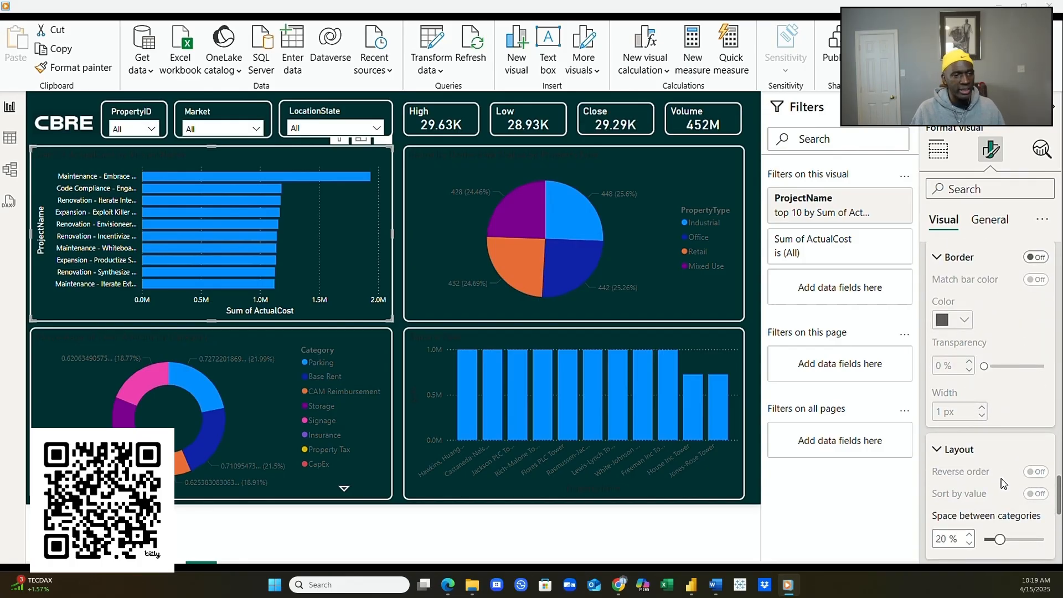
scroll(1004, 482, down, 10)
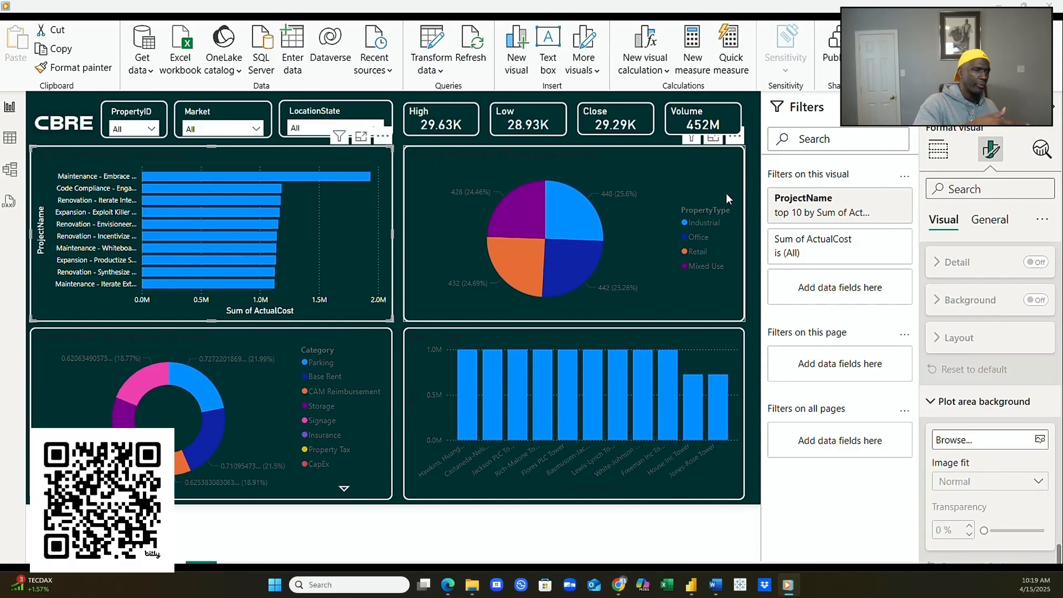
click(718, 151)
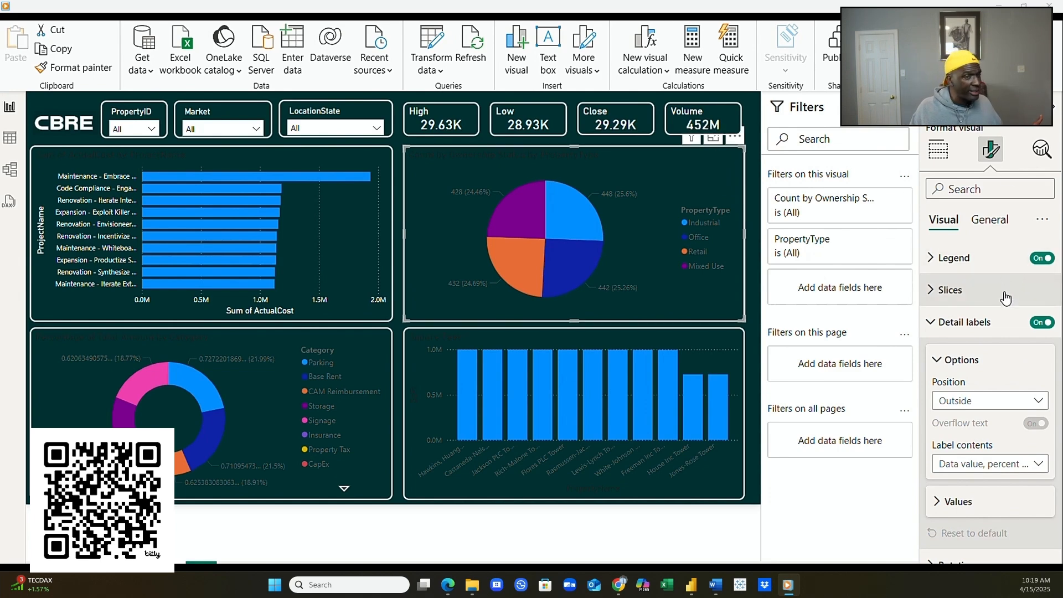
- Expand all pie chart format sections and set the Count by Ownership Status by PropertyType title to white
click(996, 219)
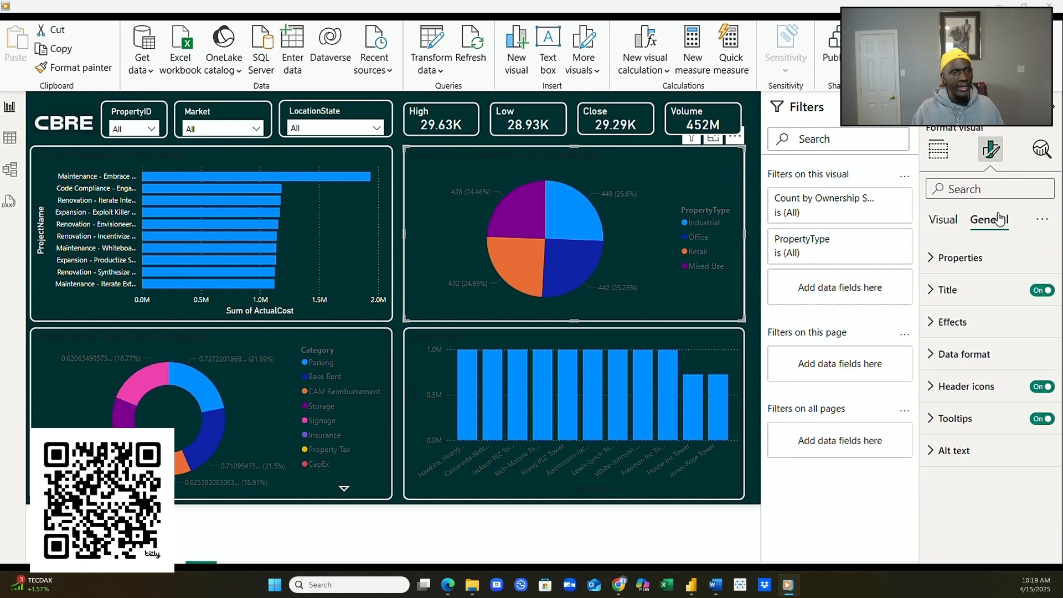
click(1039, 221)
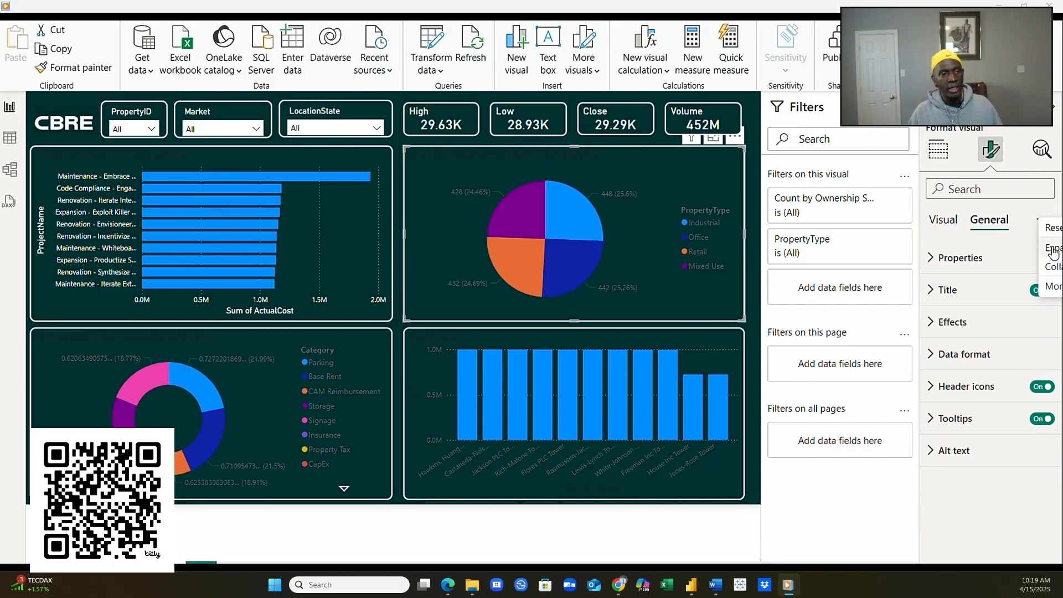
click(1052, 254)
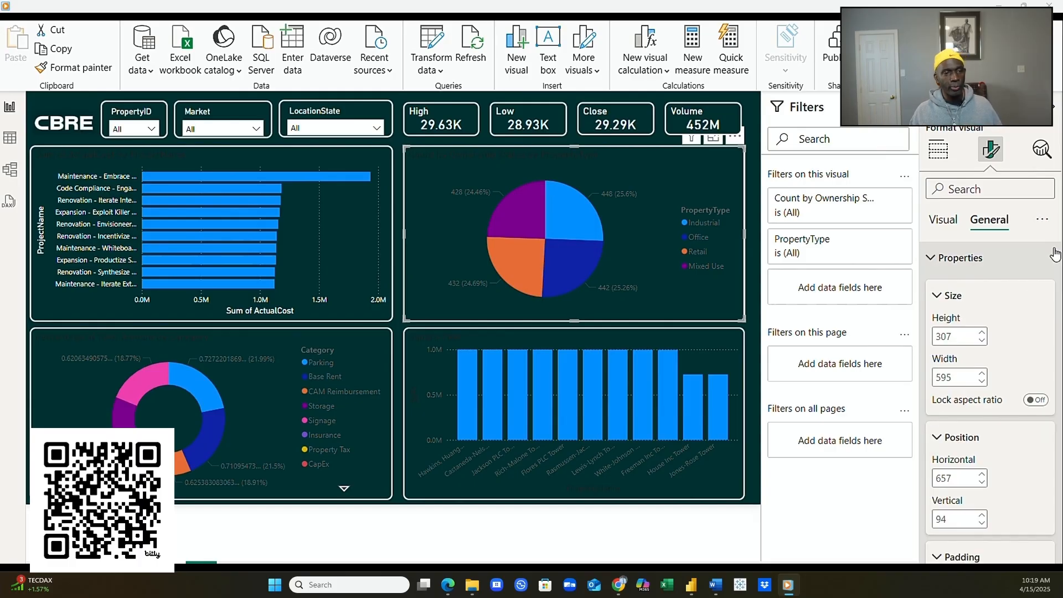
scroll(973, 343, down, 3)
scroll(973, 349, down, 10)
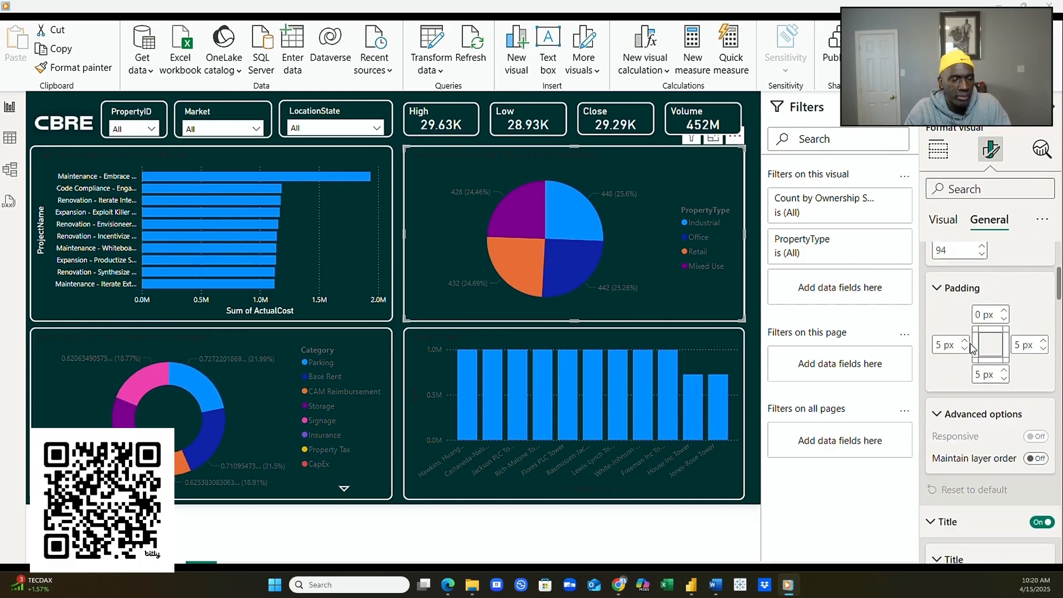
click(962, 386)
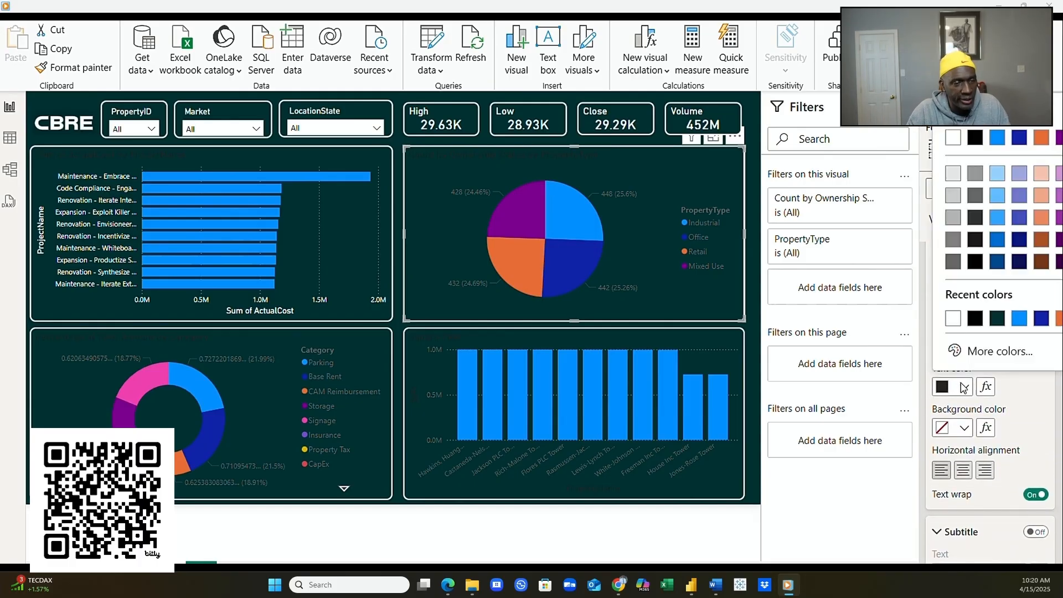
click(952, 326)
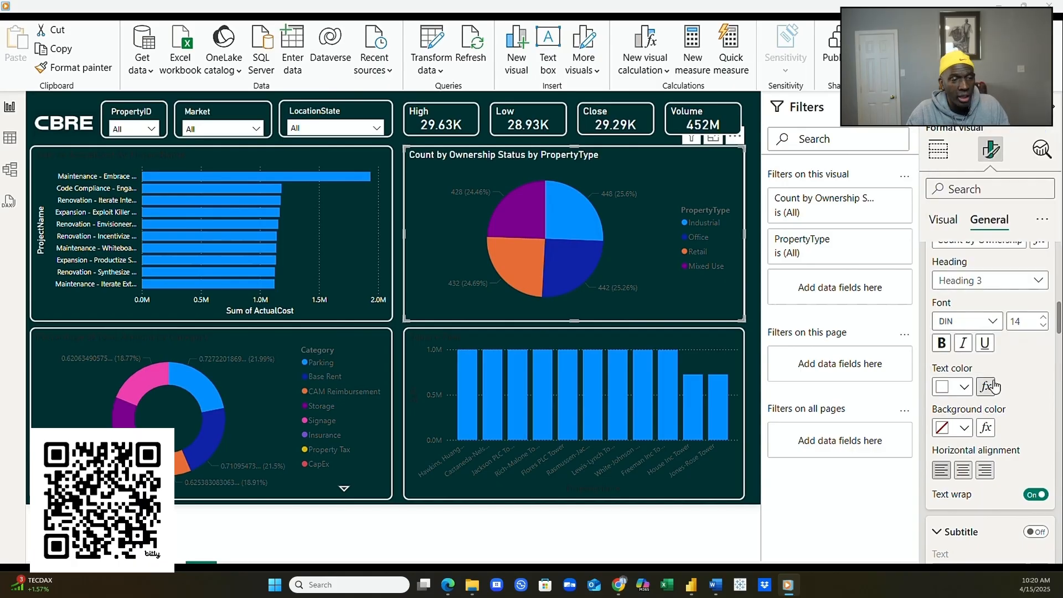
scroll(990, 390, down, 8)
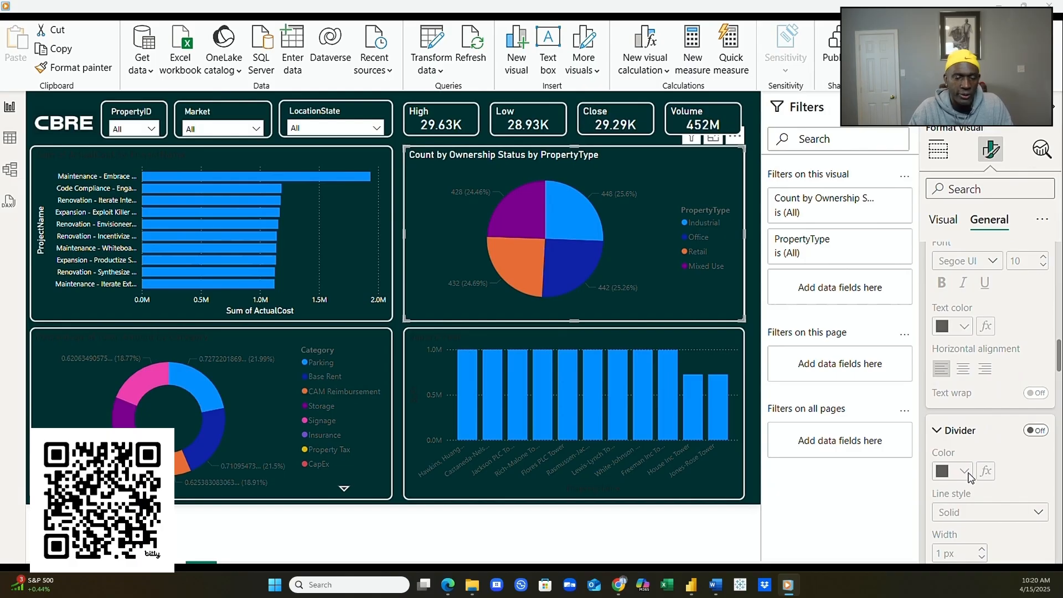
scroll(1006, 477, down, 10)
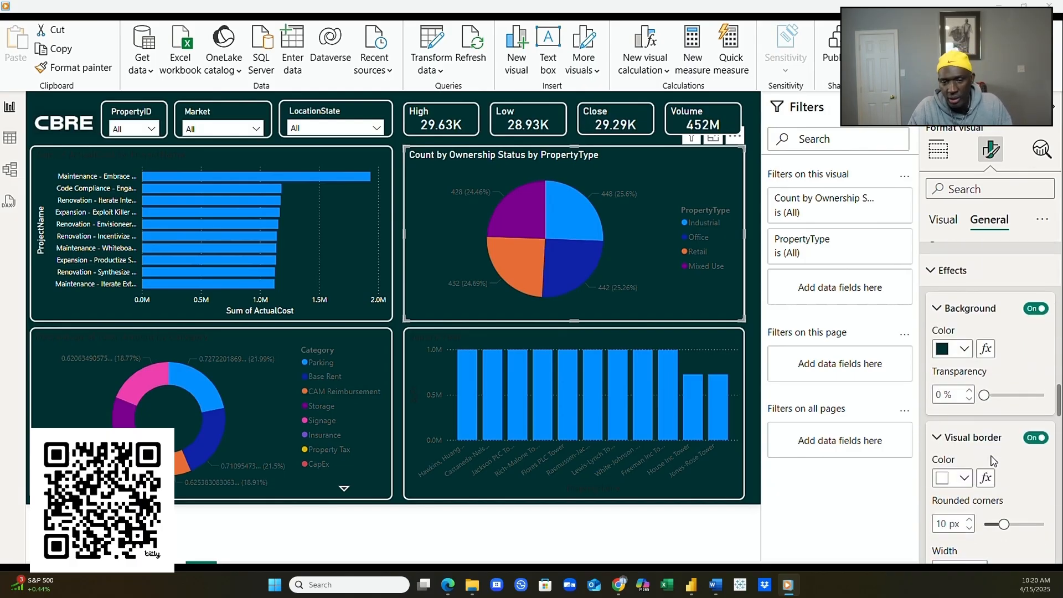
scroll(980, 428, down, 3)
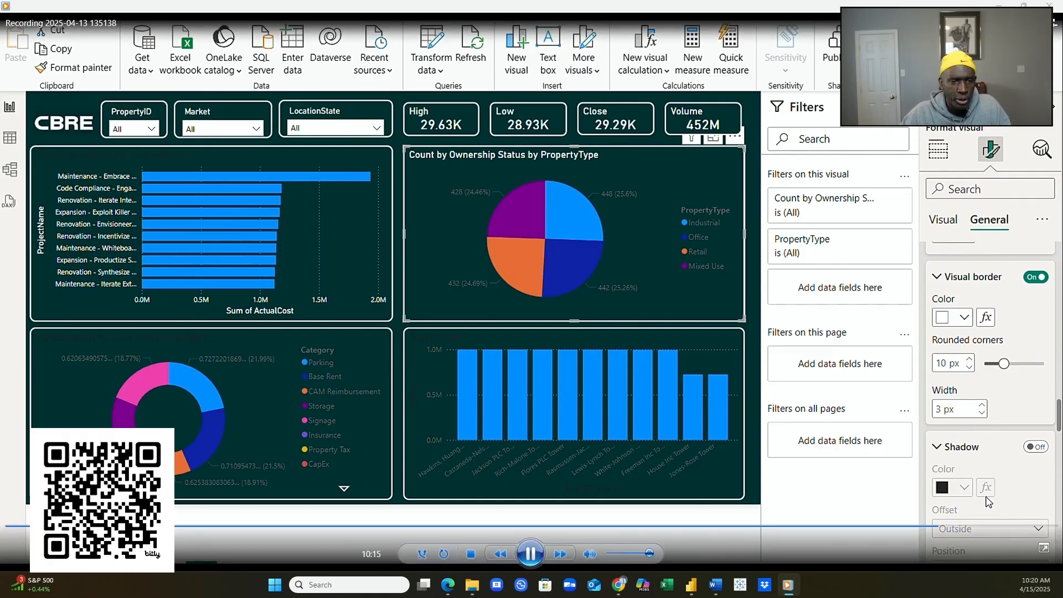
scroll(986, 501, down, 8)
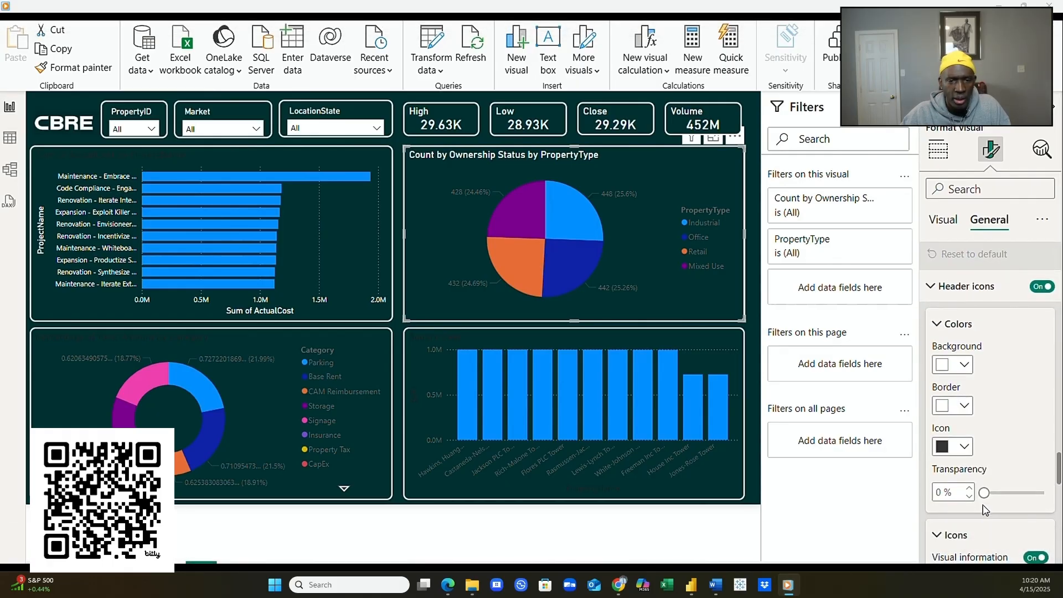
scroll(985, 509, down, 3)
scroll(983, 510, down, 6)
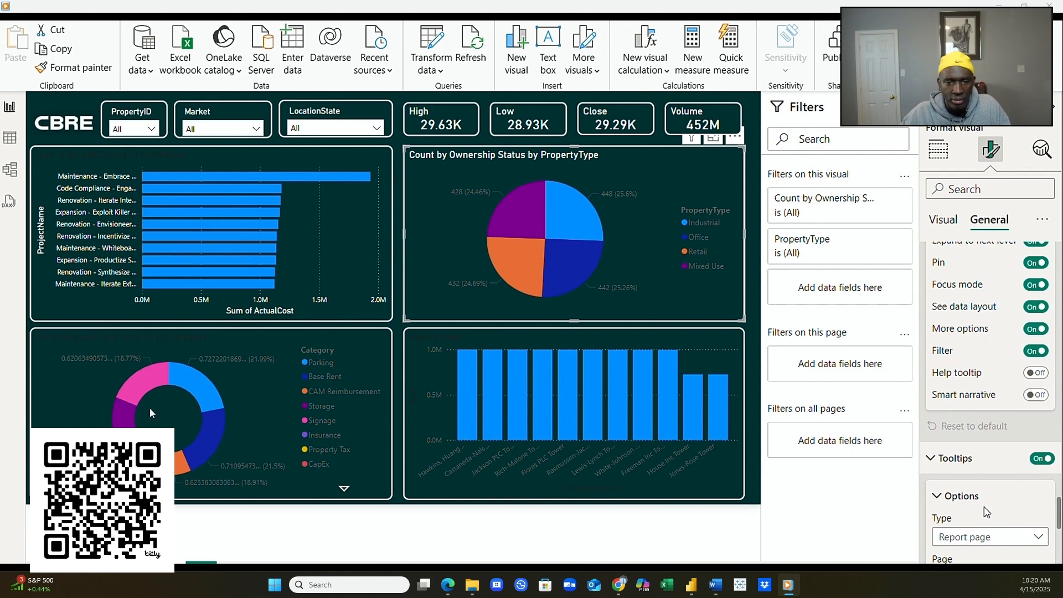
scroll(985, 512, down, 3)
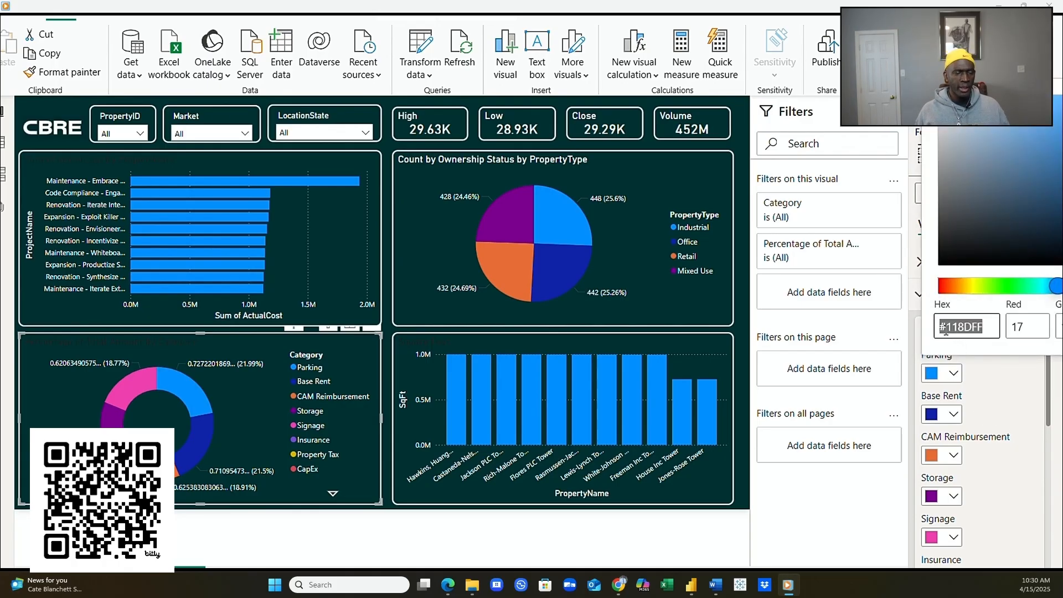
- Replace the Parking slice's hex code with golden yellow E3B505
click(970, 327)
key(BackSpace)
key(BackSpace)
key(BackSpace)
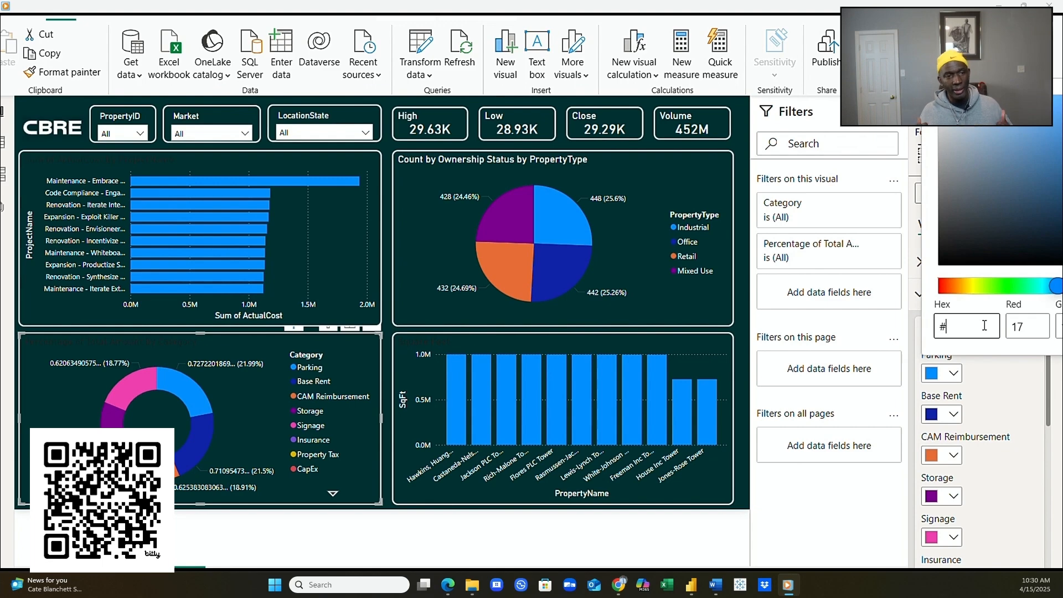
text(E3B505)
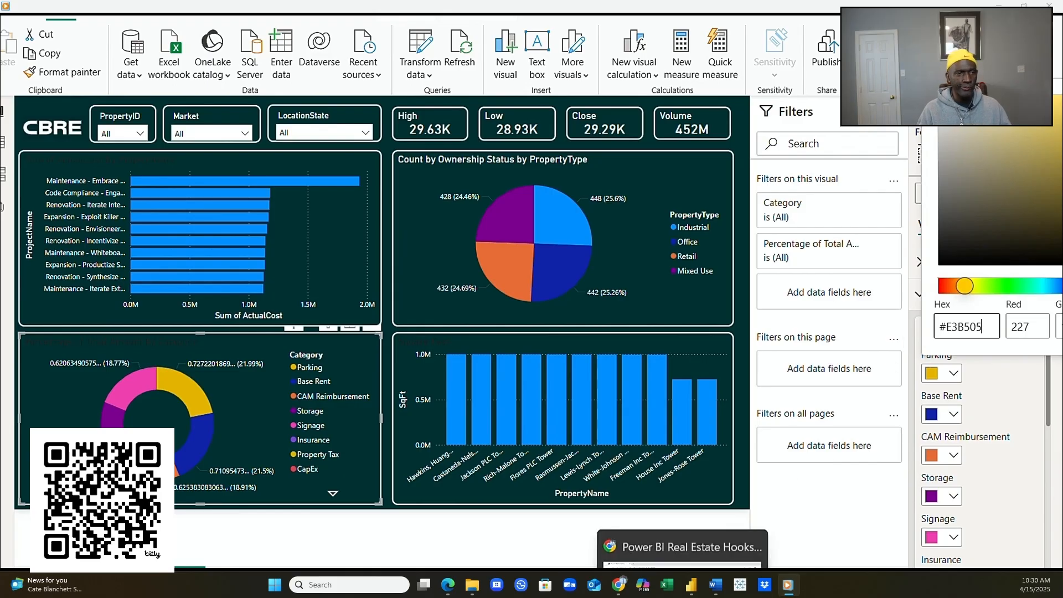
- Copy the coral pink code F45B69 from ChatGPT's palette
click(709, 534)
drag(331, 402, 389, 398)
key(ctrl+c)
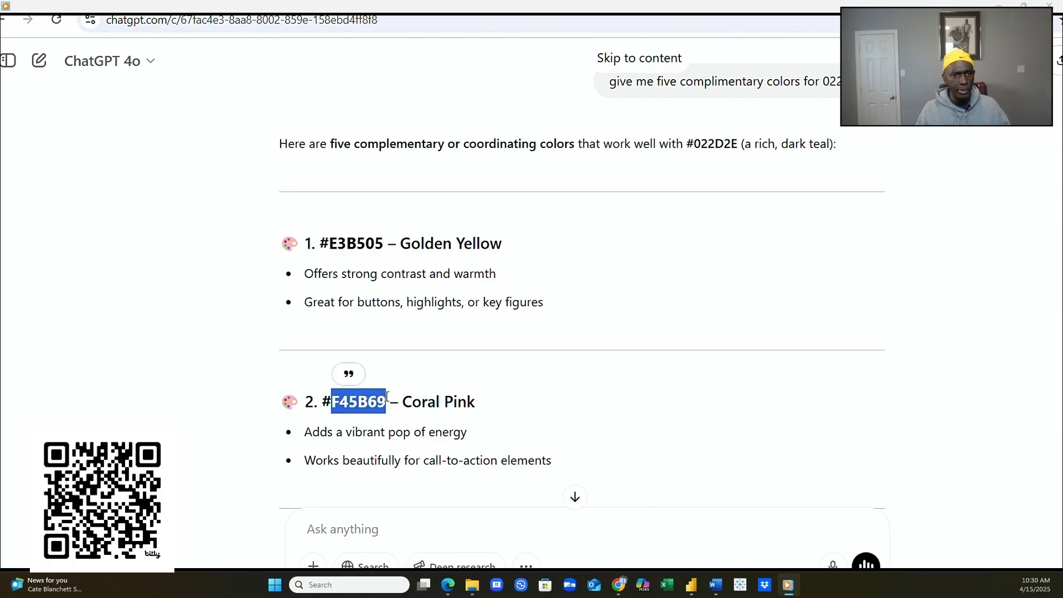
key(alt+Tab)
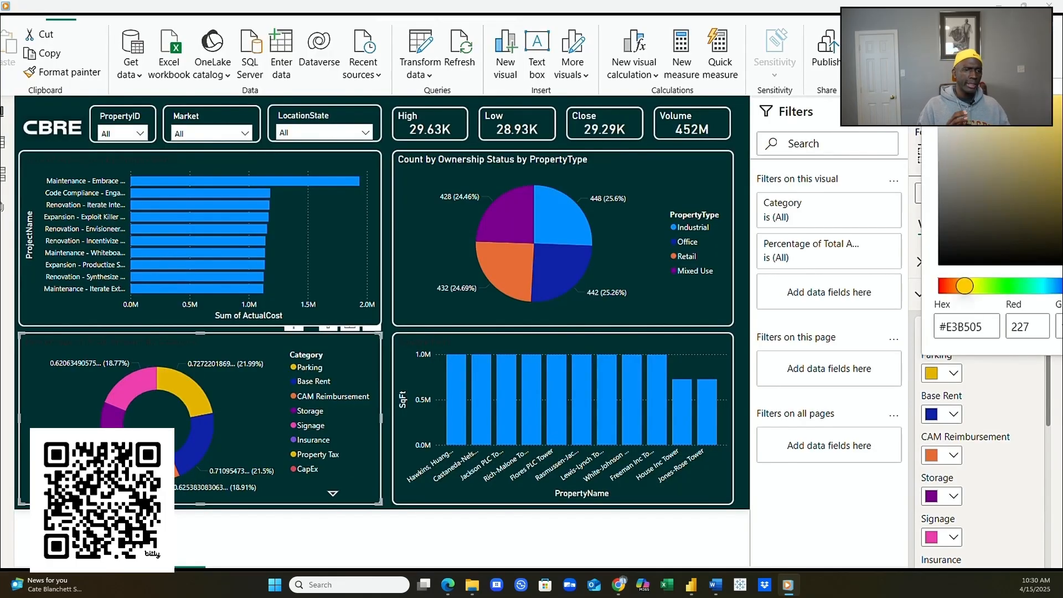
- Recolour the Base Rent slice to coral pink F45B69
click(954, 416)
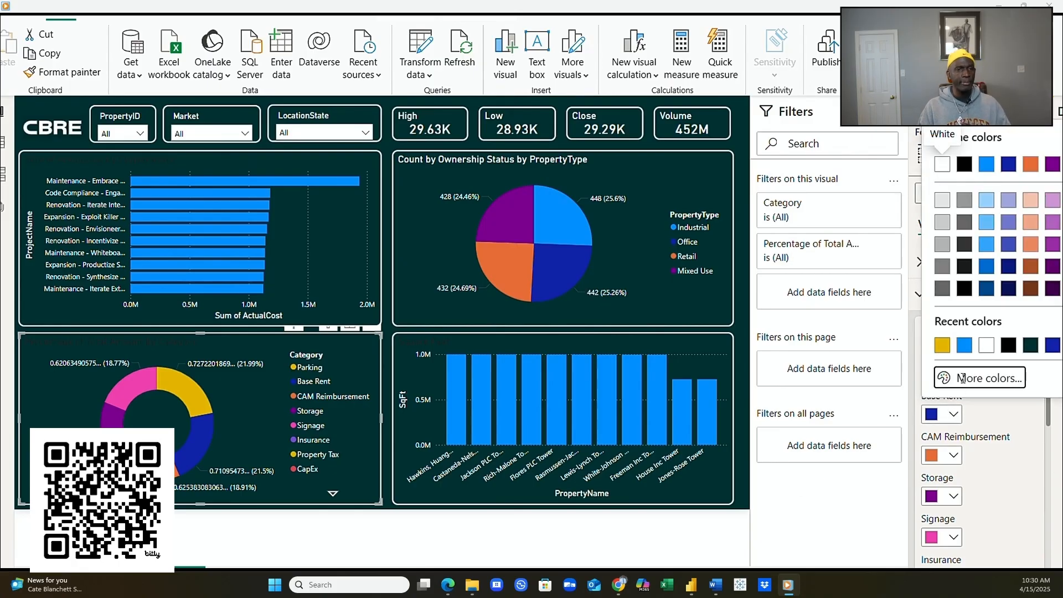
click(962, 377)
click(952, 368)
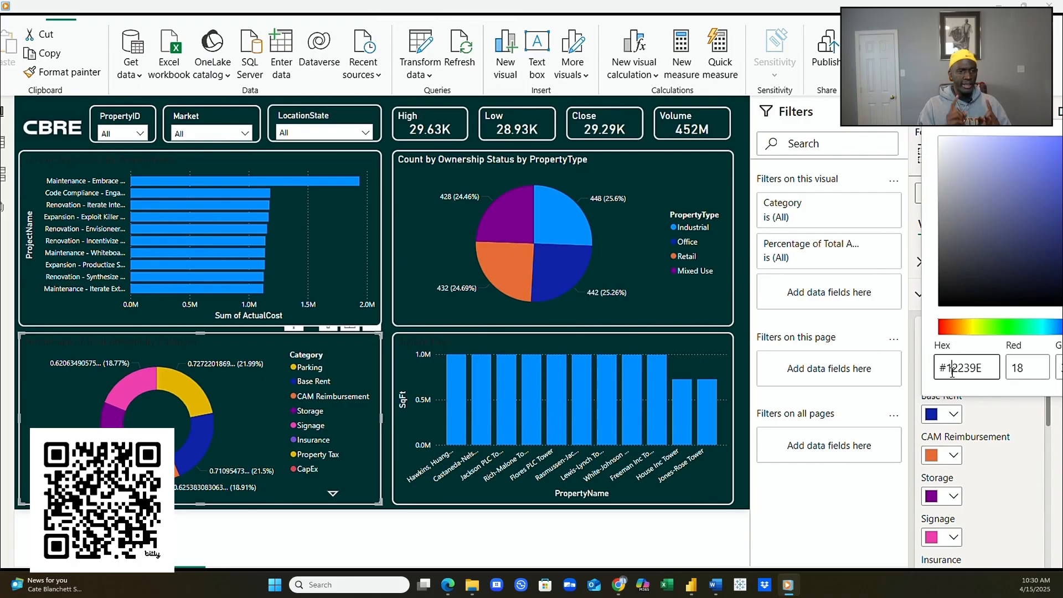
drag(948, 368, 982, 370)
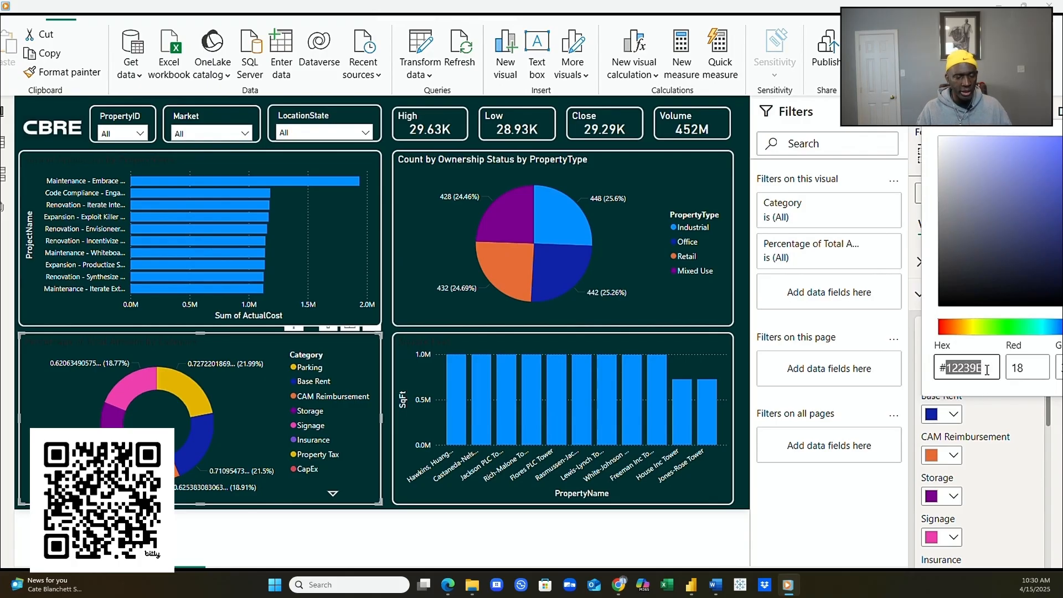
key(ctrl+v)
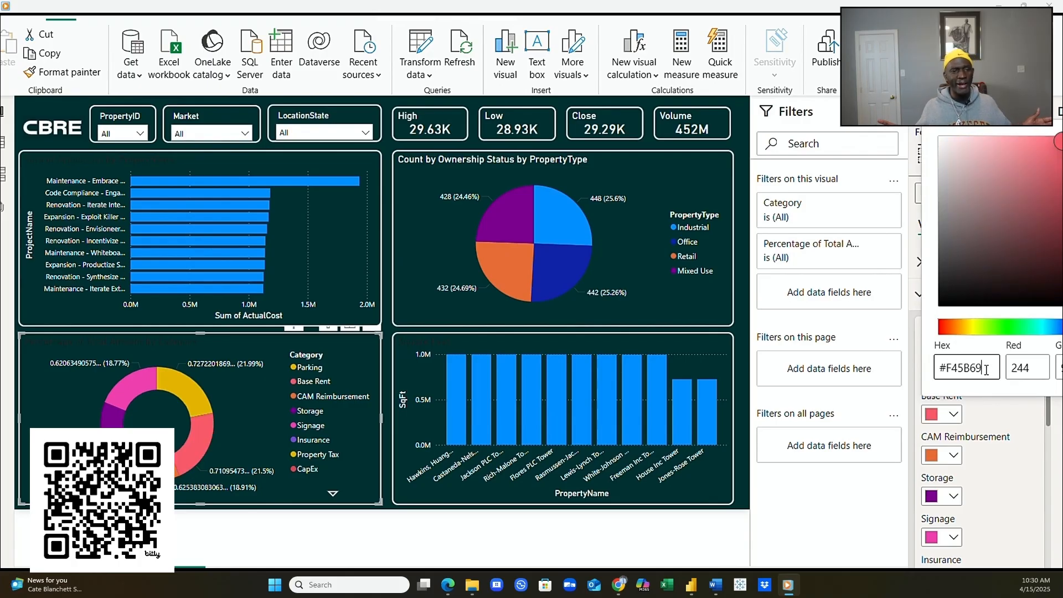
click(990, 443)
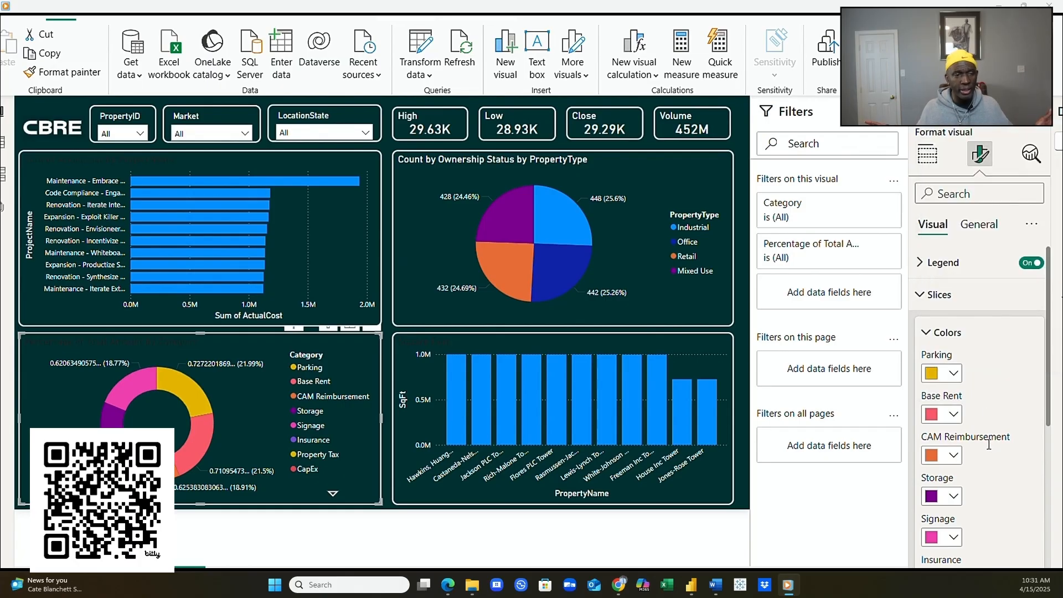
- Select the Aqua Green code 00BFA6 in ChatGPT's colour suggestions
key(alt+Tab)
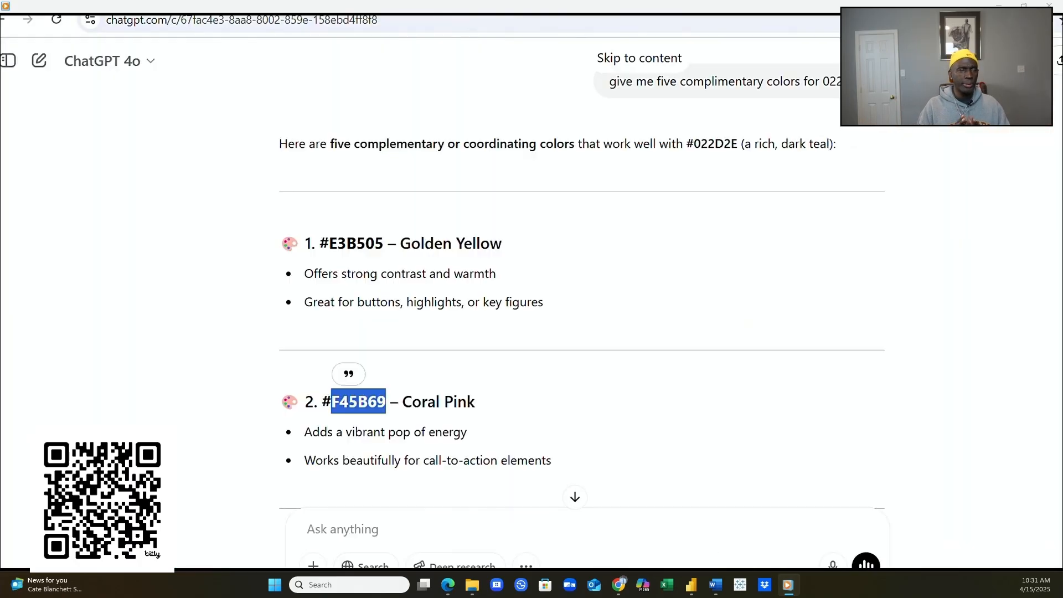
scroll(501, 451, down, 4)
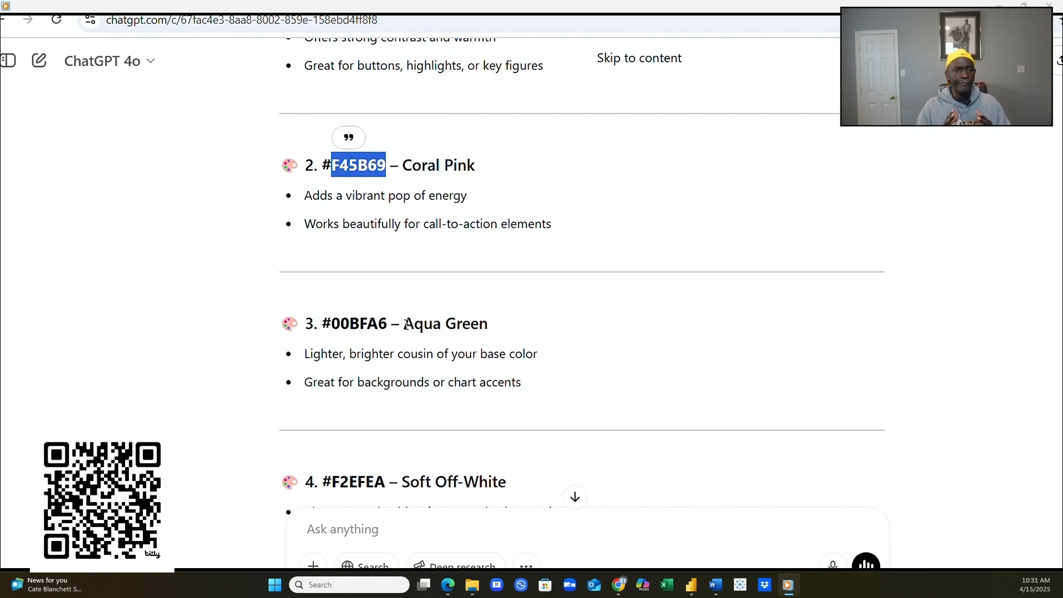
drag(405, 325, 414, 325)
drag(331, 323, 386, 316)
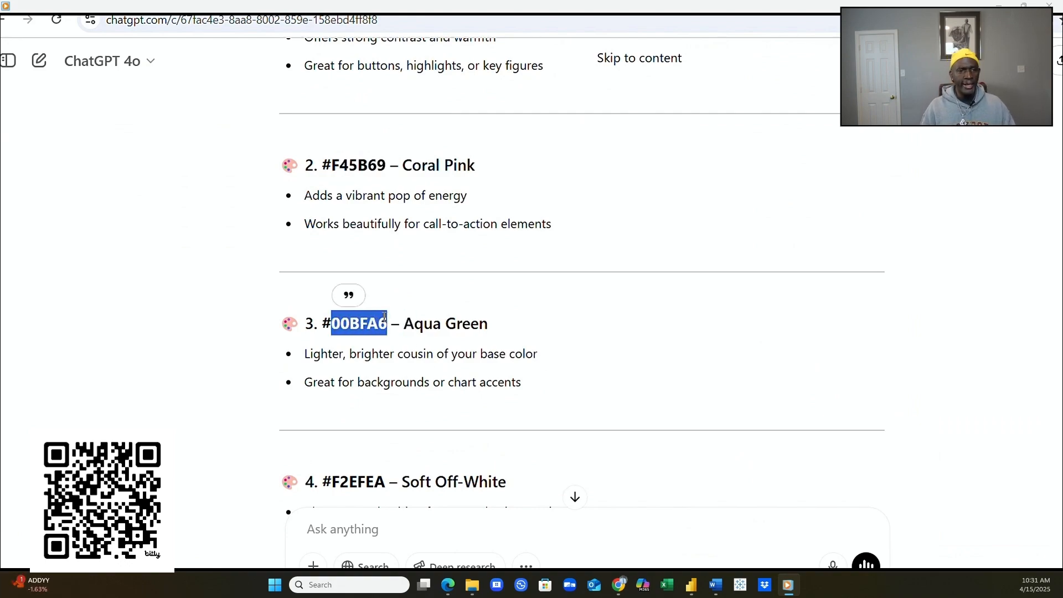
- Change the donut's CAM Reimbursement slice colour hex from E66C37 to aqua 00BFA6
mouse_move(788, 584)
click(816, 523)
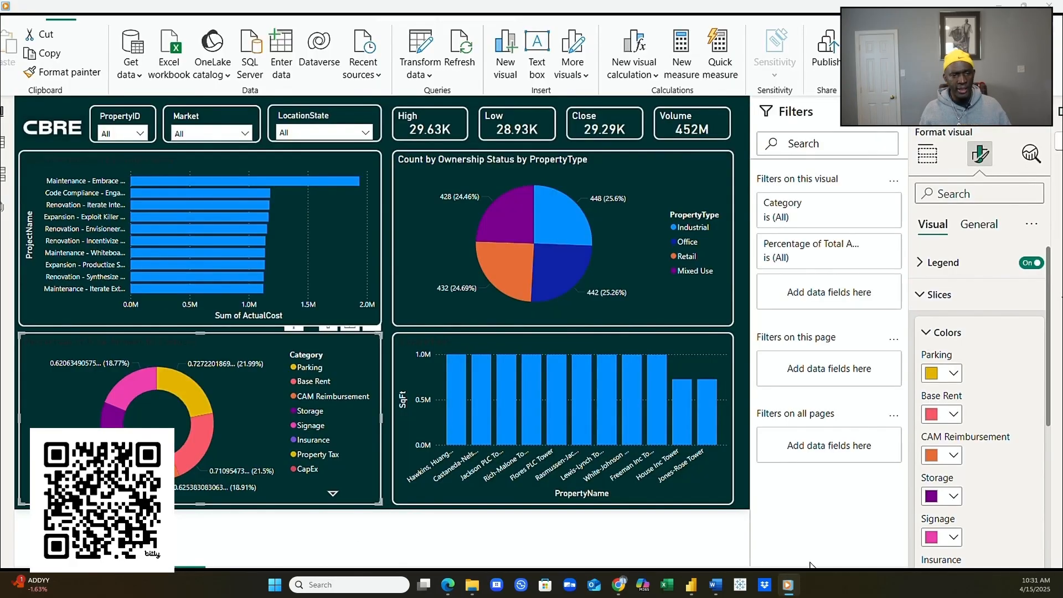
click(951, 455)
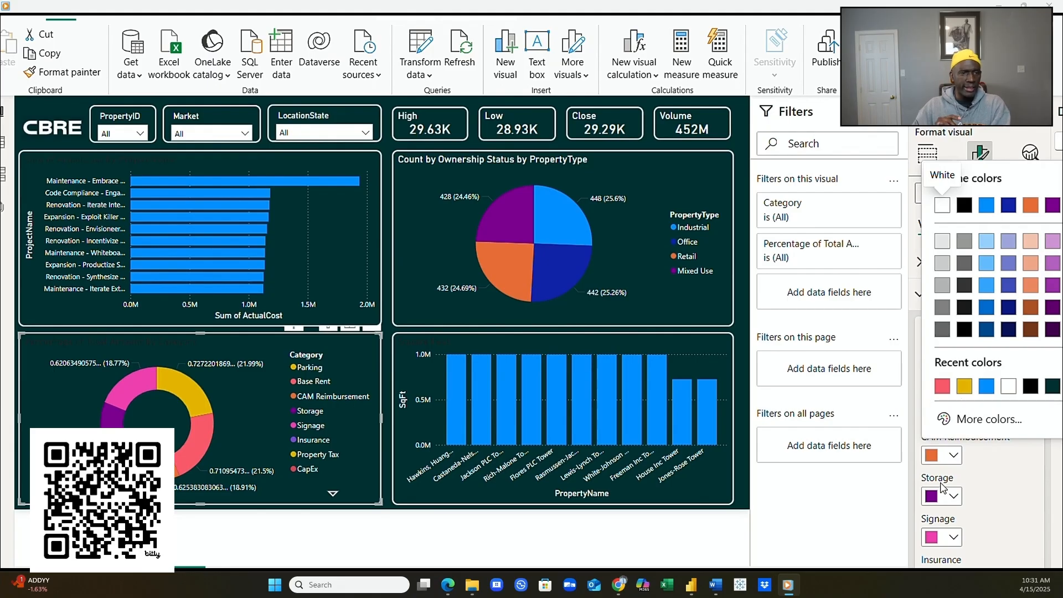
click(953, 496)
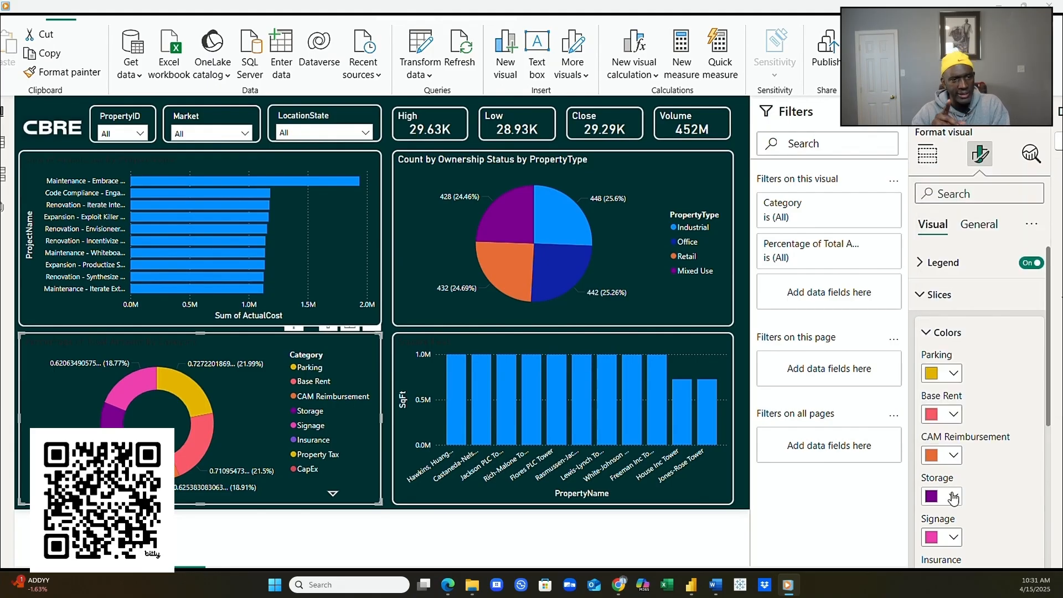
click(953, 455)
click(937, 417)
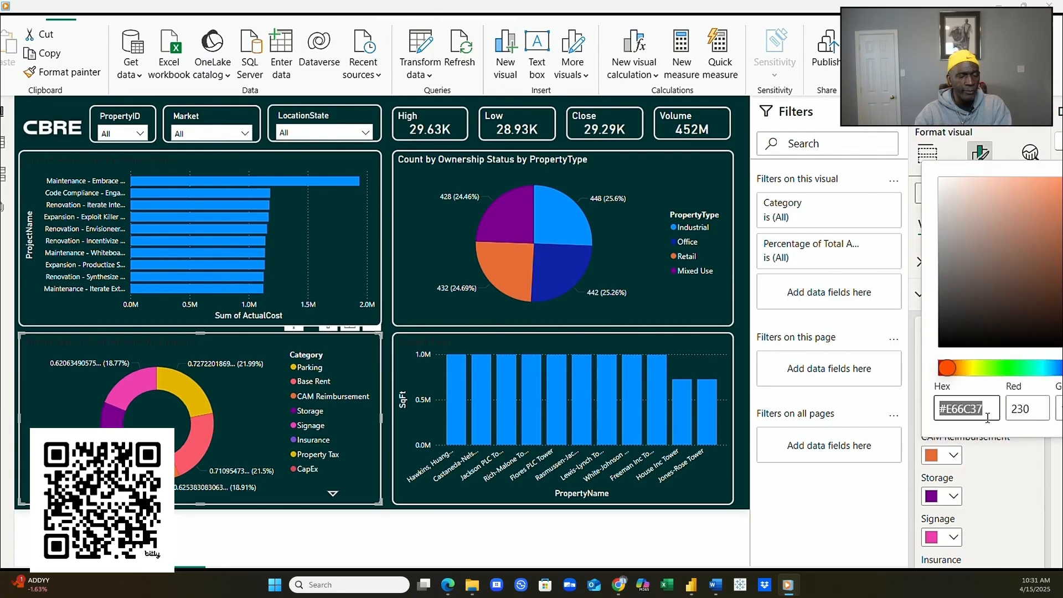
click(948, 409)
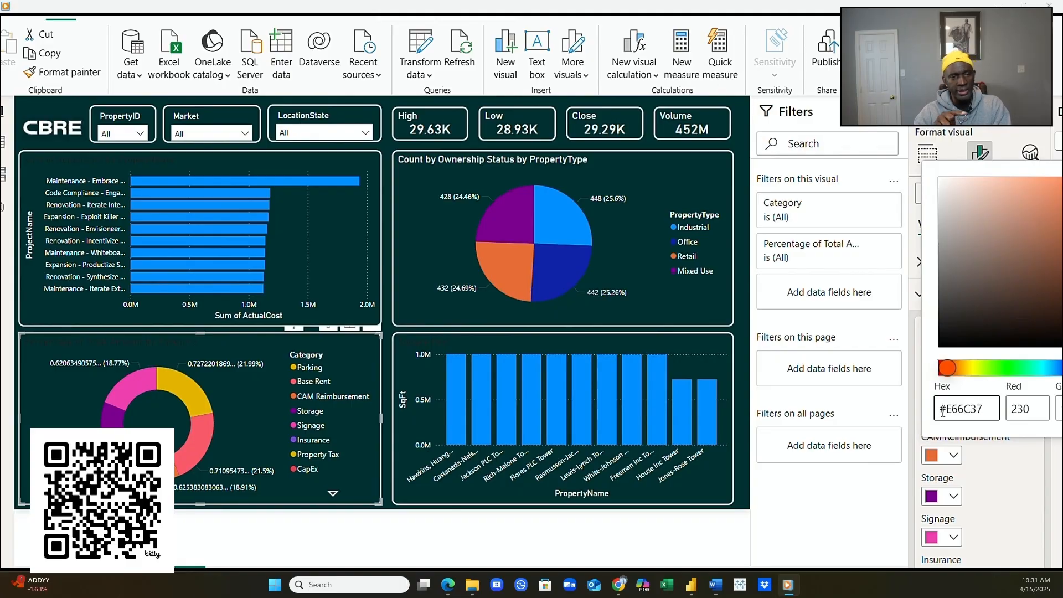
drag(947, 410, 993, 405)
text(00BFA6)
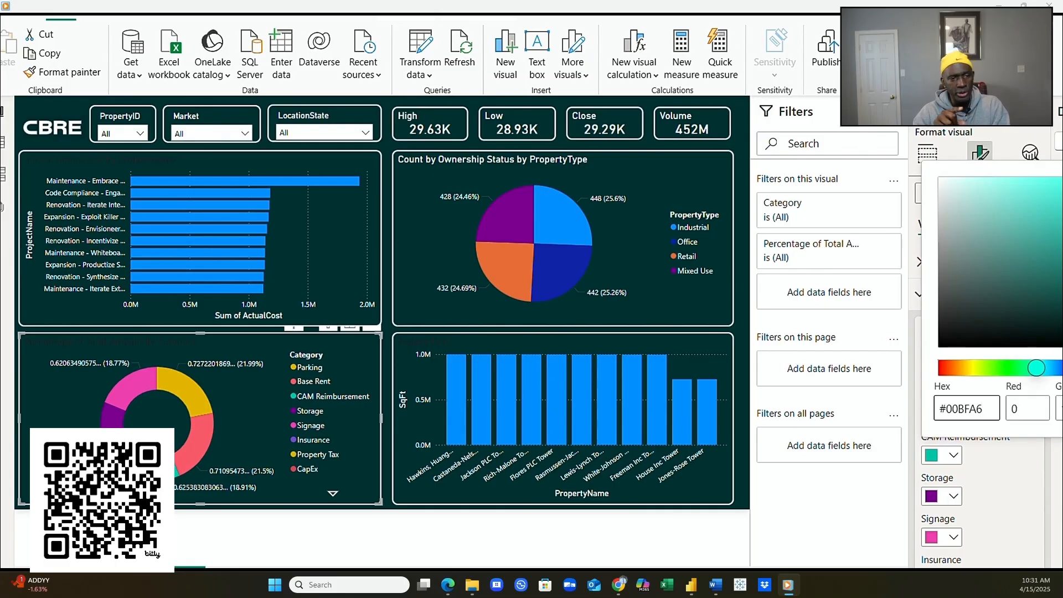
- Select the Soft Off-White code F2EFEA in the ChatGPT colour list
key(alt+Tab)
scroll(470, 505, down, 3)
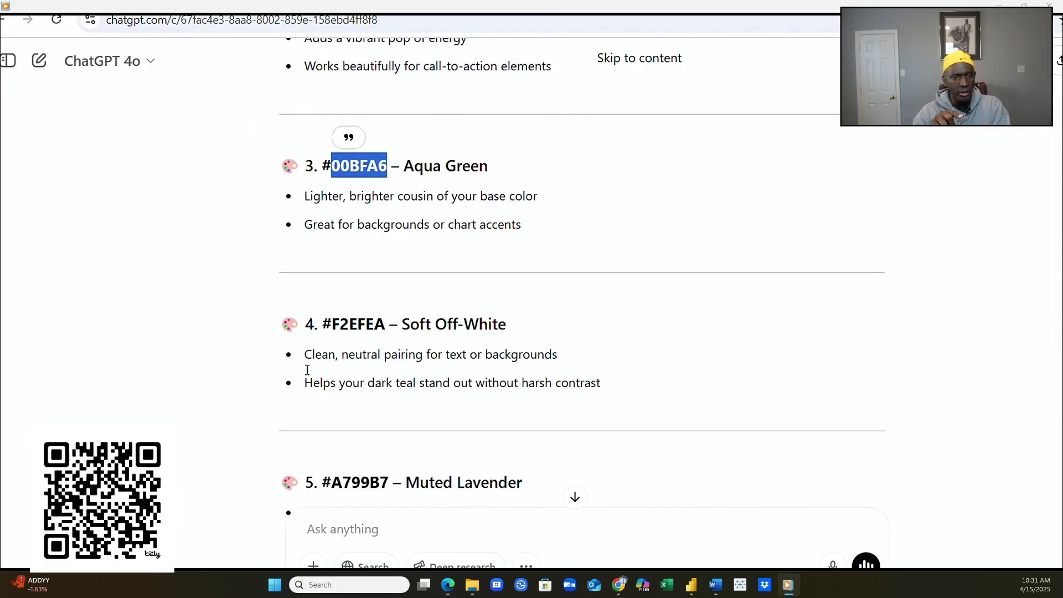
drag(331, 324, 385, 324)
key(ctrl+c)
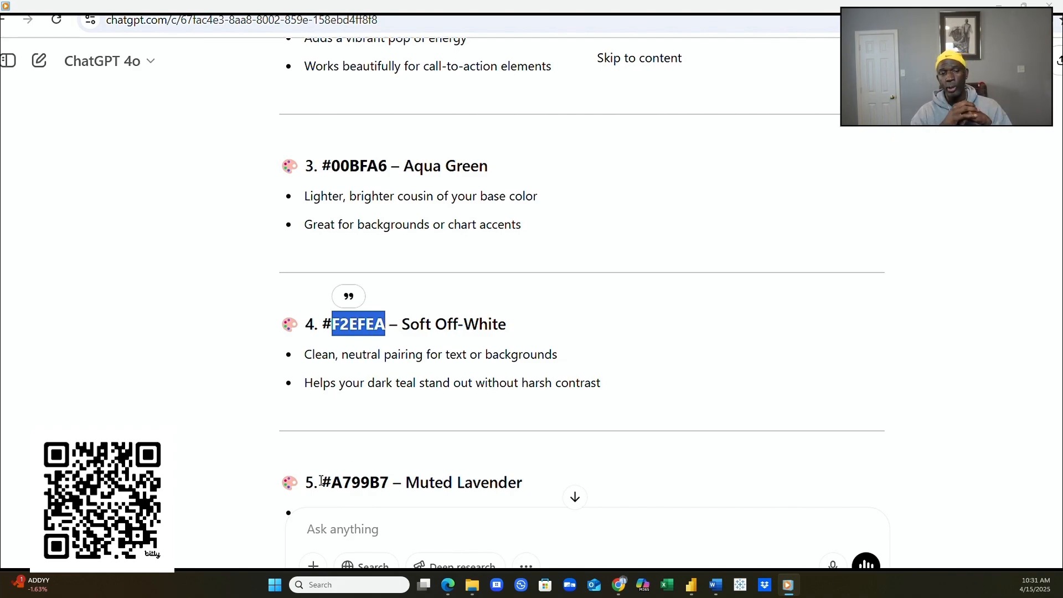
- Recolour the donut's Storage slice from 6B007B to off-white F2EFEA
mouse_move(787, 584)
click(819, 548)
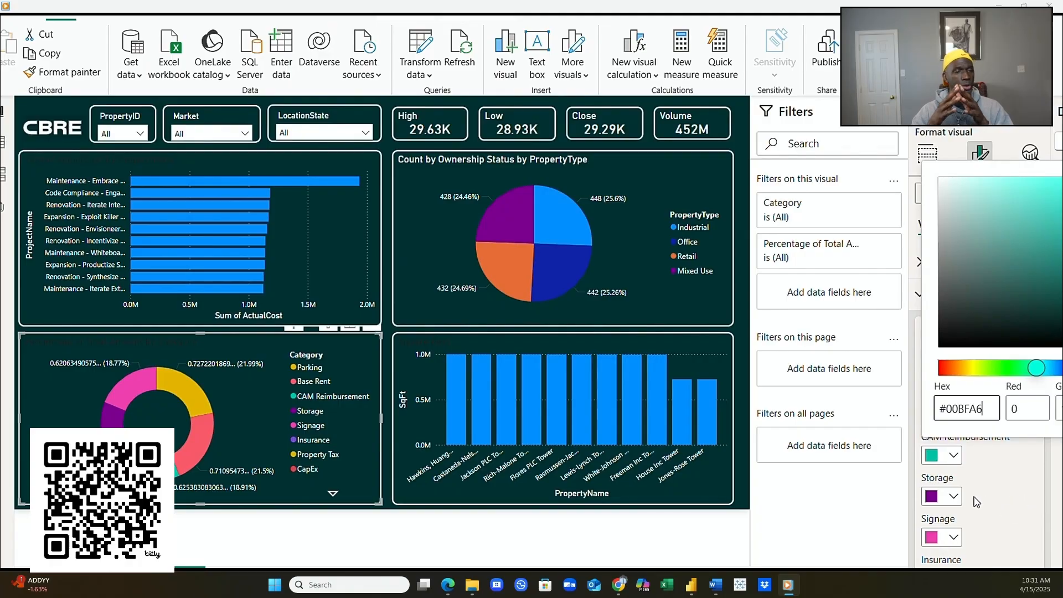
click(953, 496)
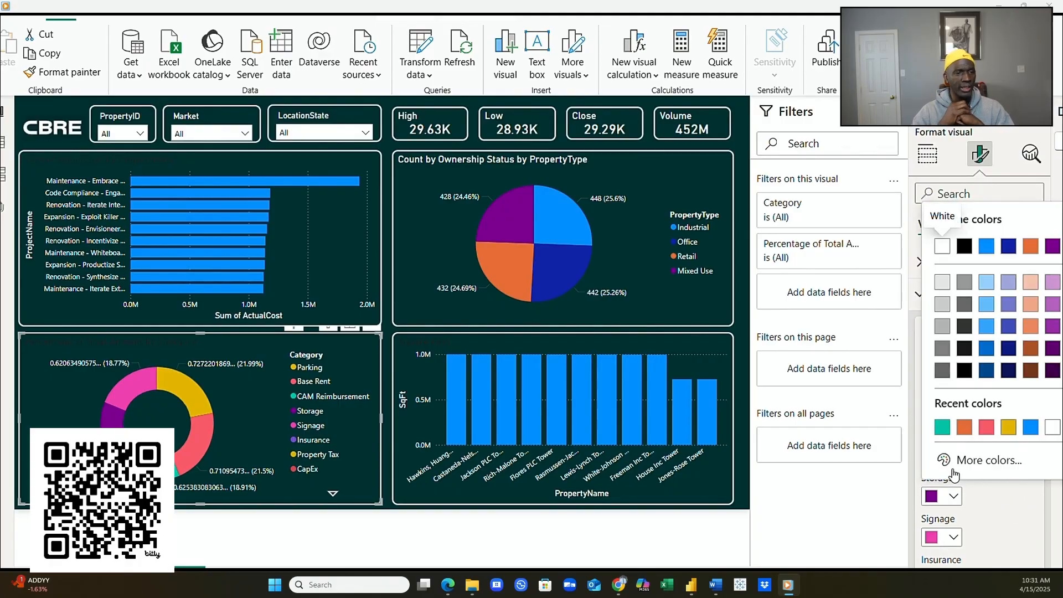
click(953, 496)
click(952, 496)
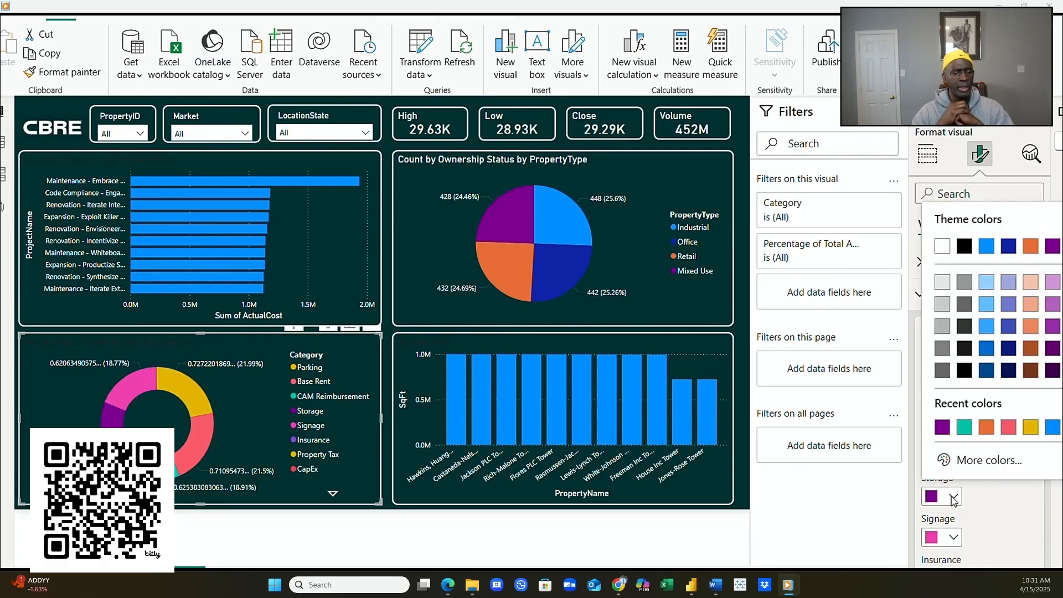
click(957, 461)
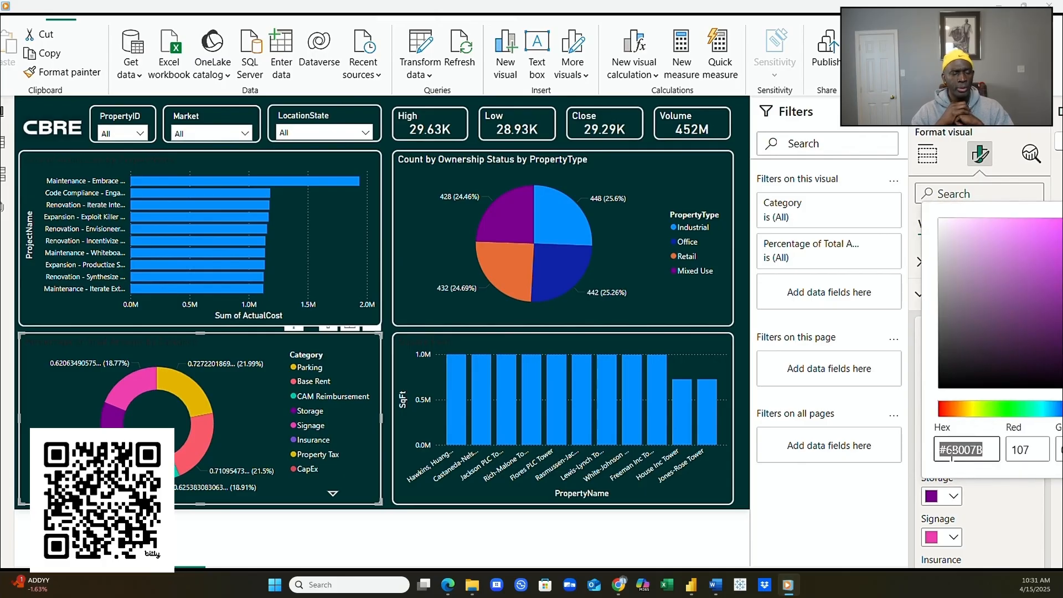
click(949, 453)
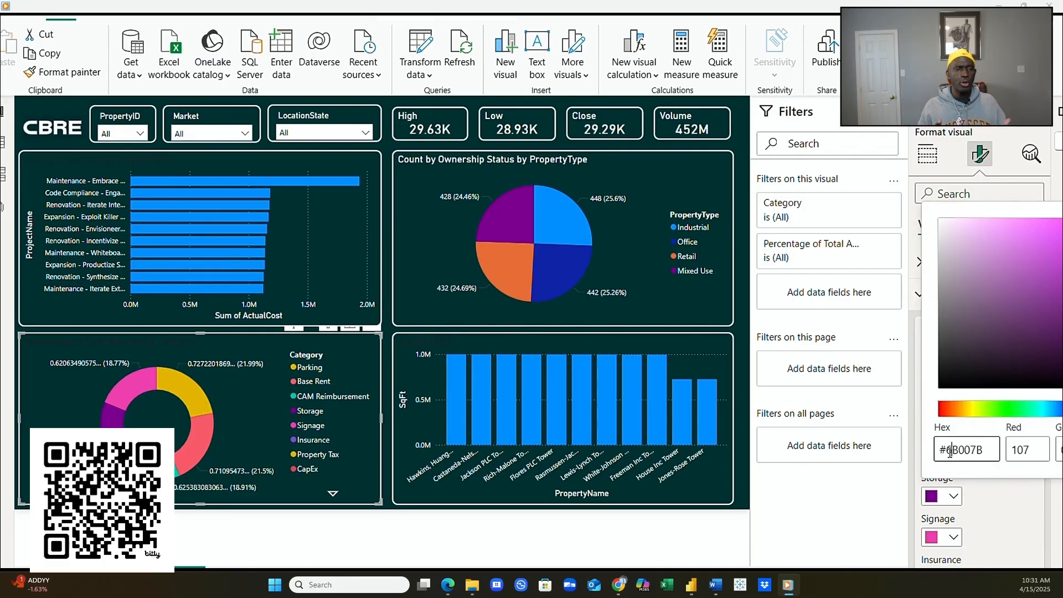
drag(948, 450, 986, 449)
key(ctrl+v)
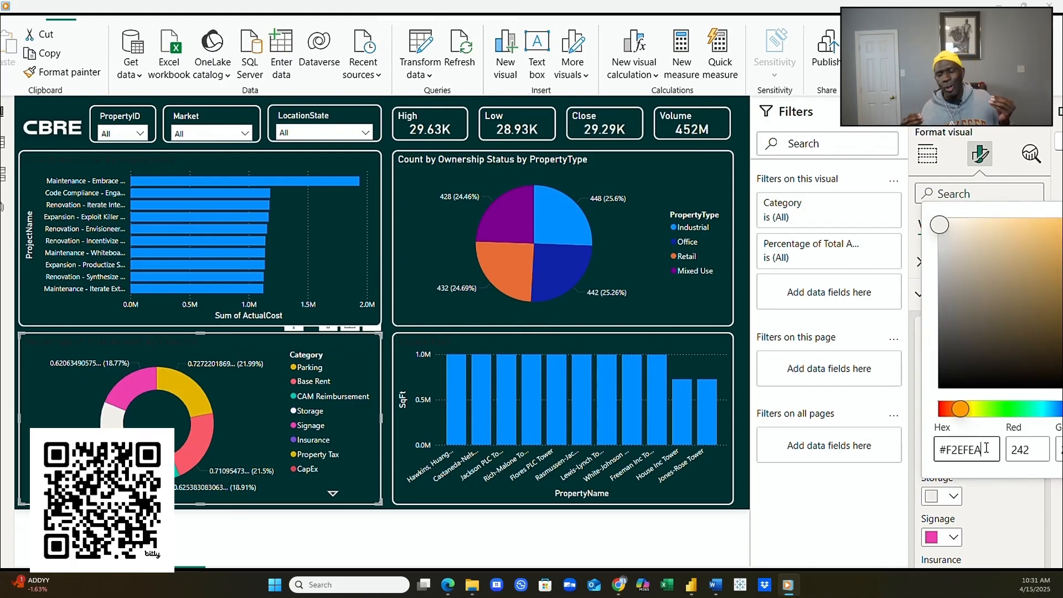
click(1017, 522)
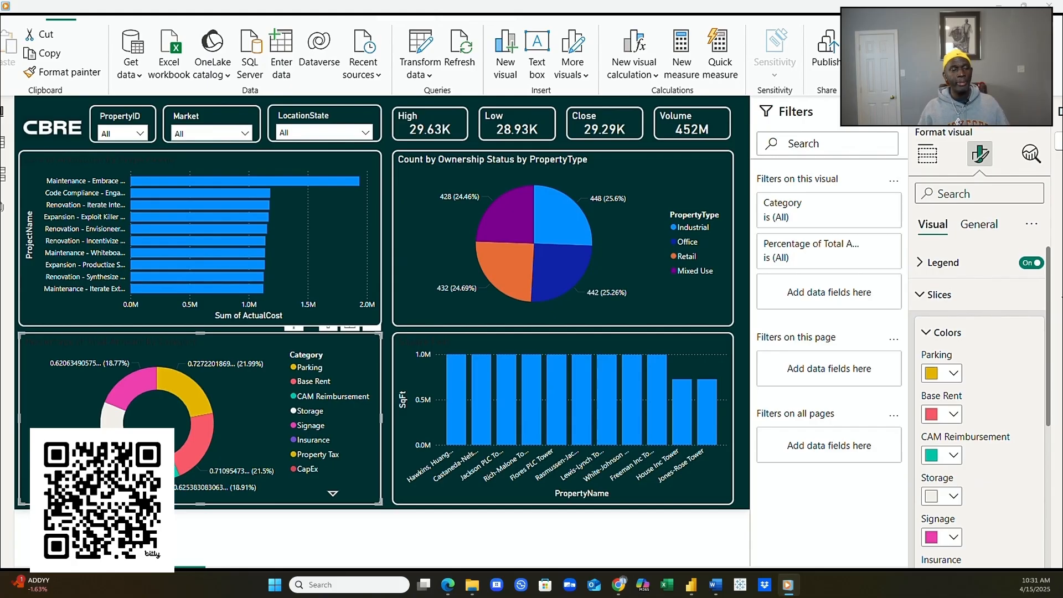
- Copy lavender A799B7 from ChatGPT and paste it over the Insurance slice's hex 744EC2
click(683, 564)
scroll(483, 507, down, 3)
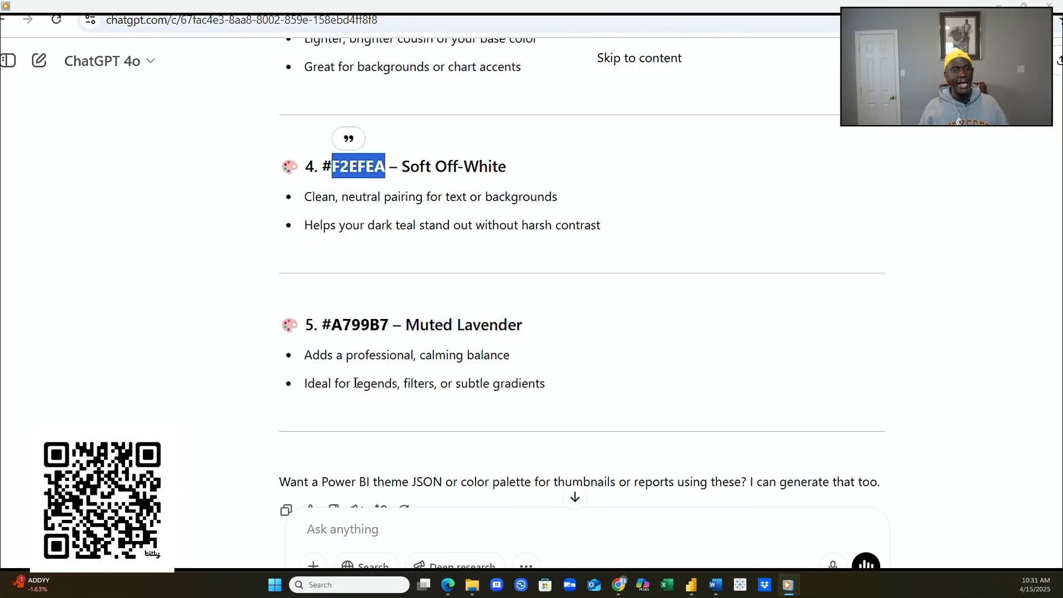
drag(332, 324, 389, 325)
key(ctrl+c)
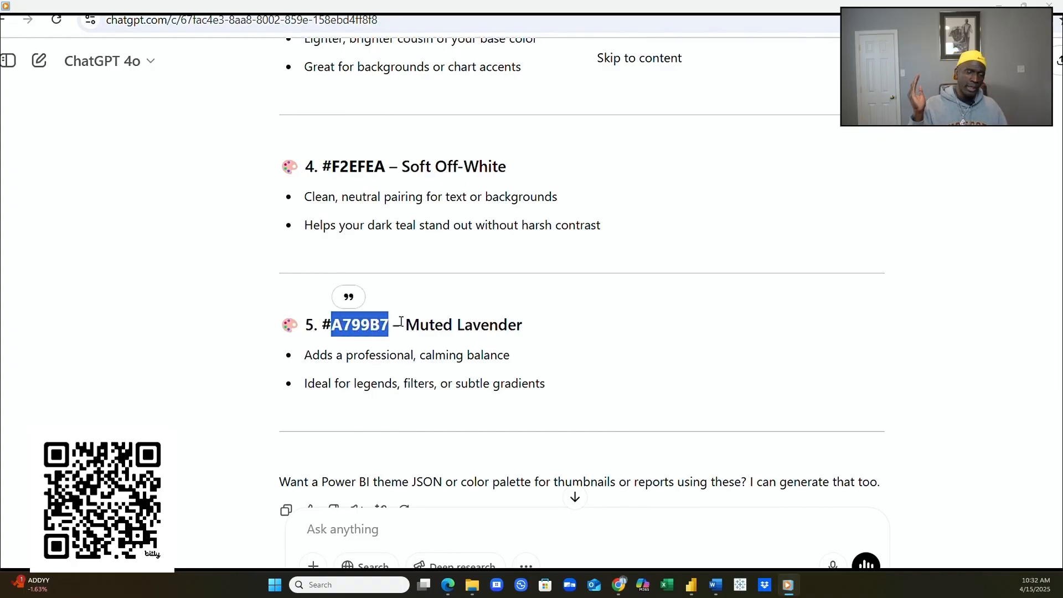
key(alt+Tab)
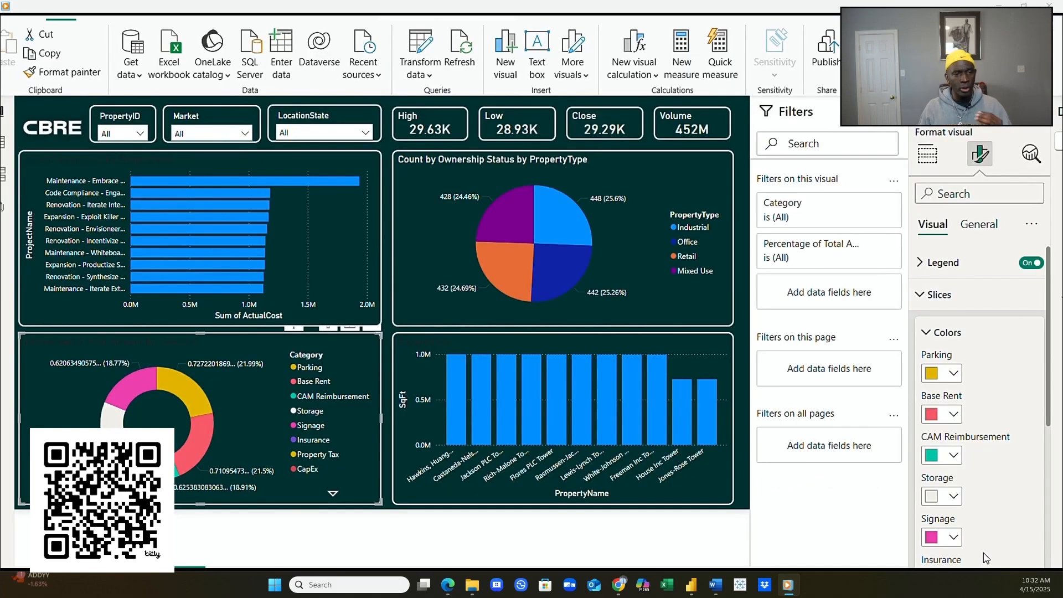
scroll(958, 510, down, 3)
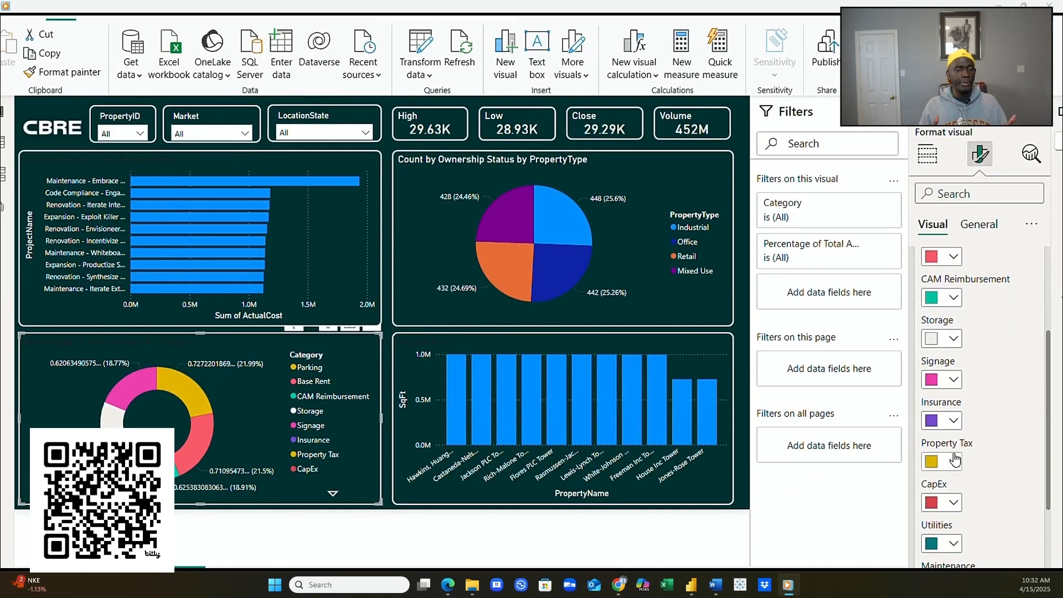
click(956, 421)
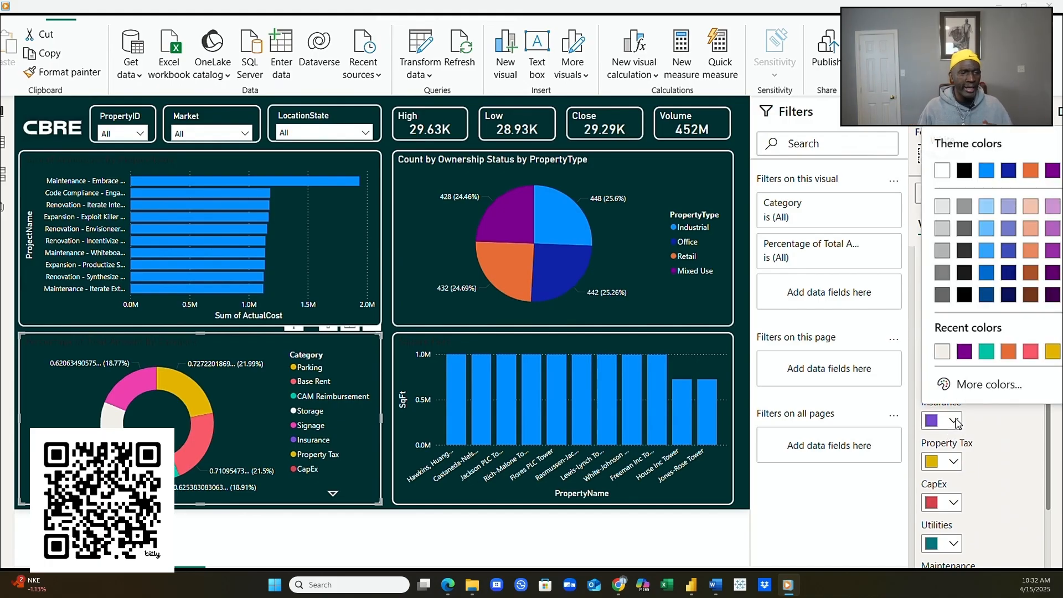
click(977, 386)
click(956, 376)
drag(947, 375, 993, 374)
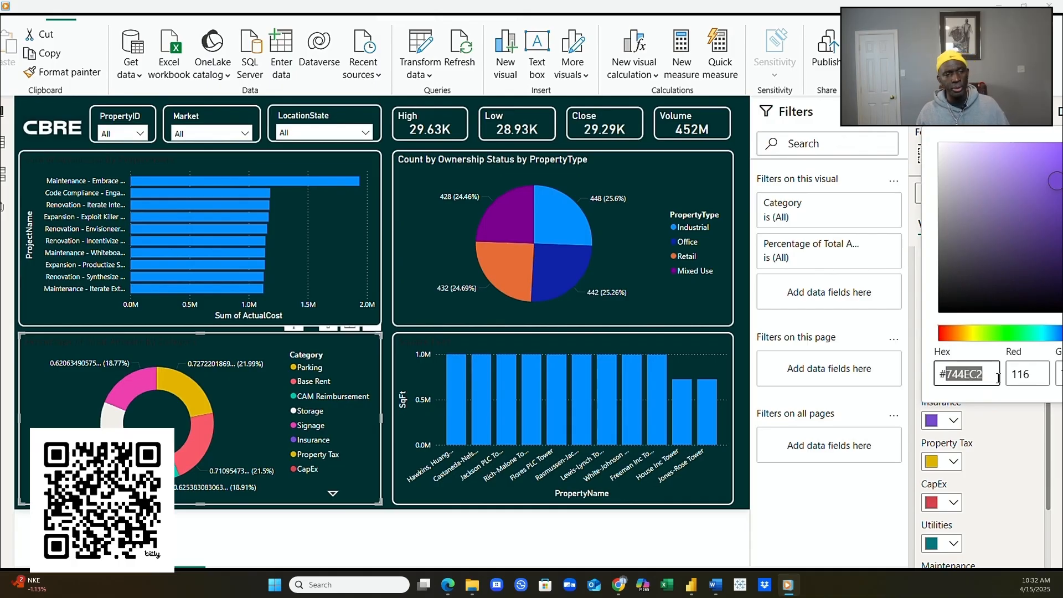
key(ctrl+v)
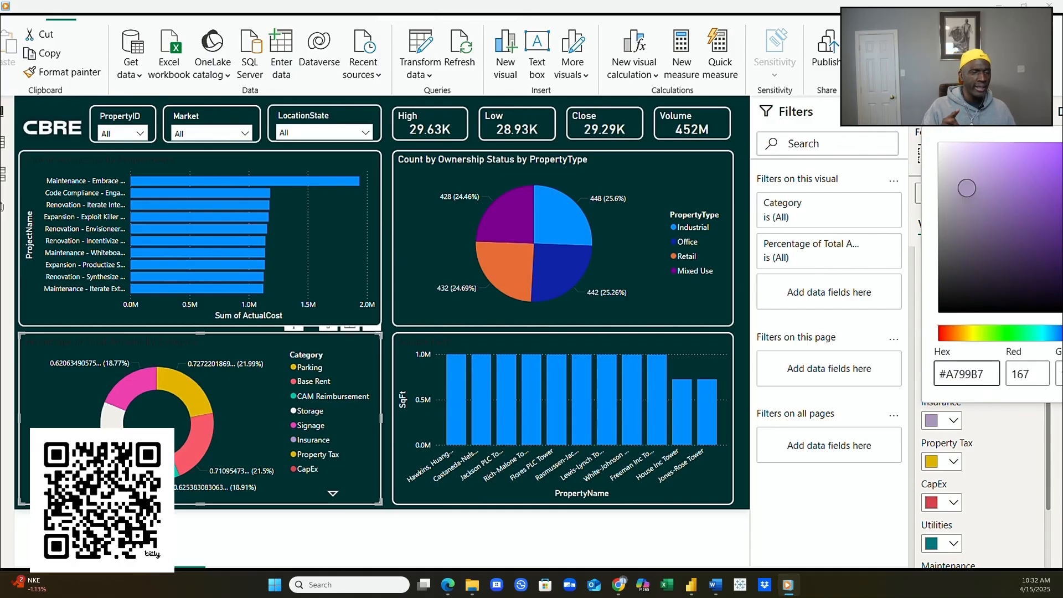
- Apply the lavender to the Insurance slice and select the Category donut chart to review it
click(1005, 485)
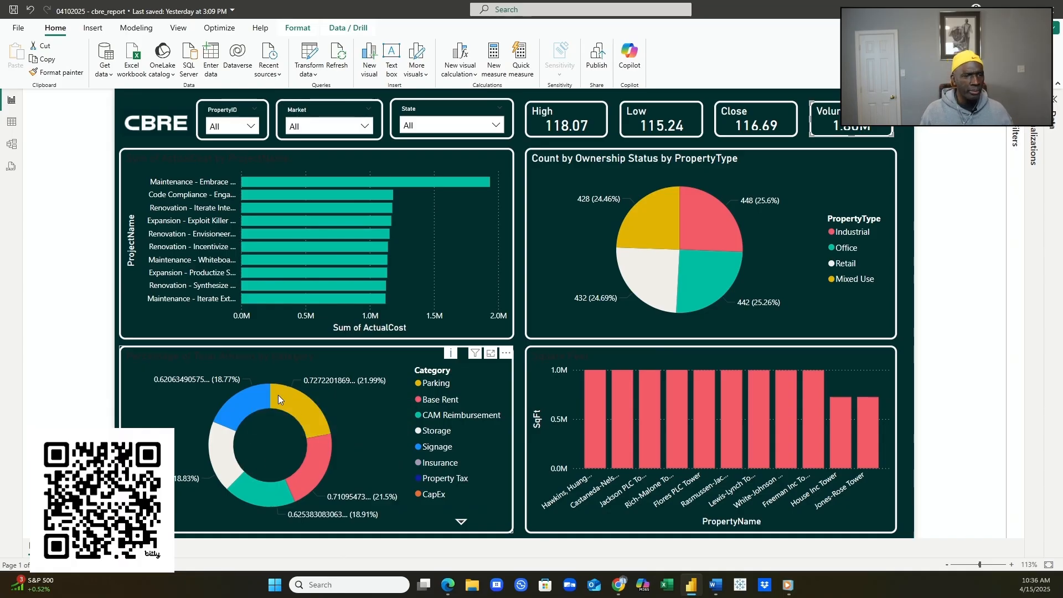
mouse_move(278, 394)
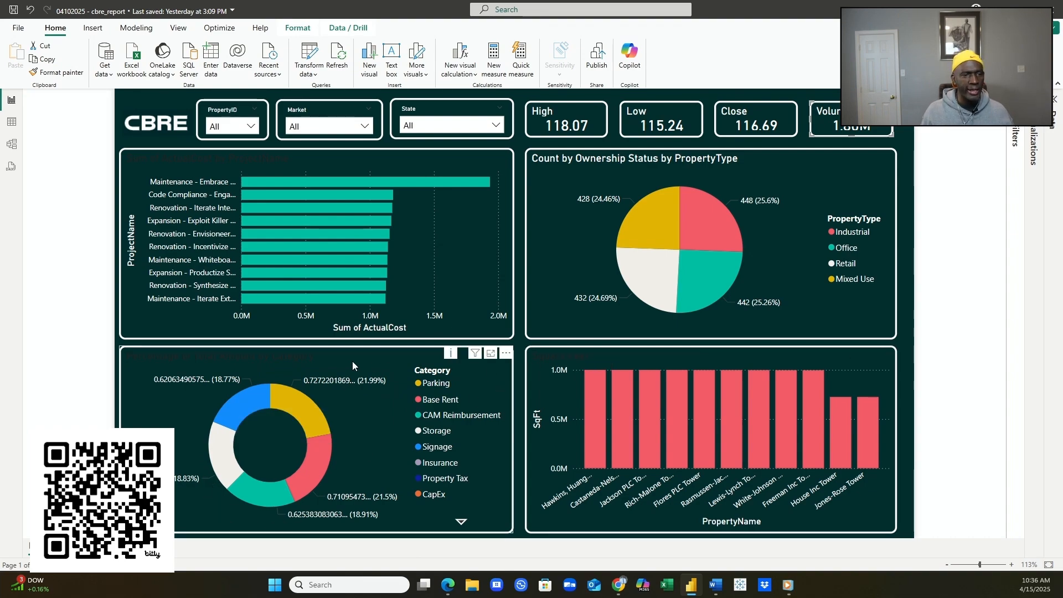
click(317, 360)
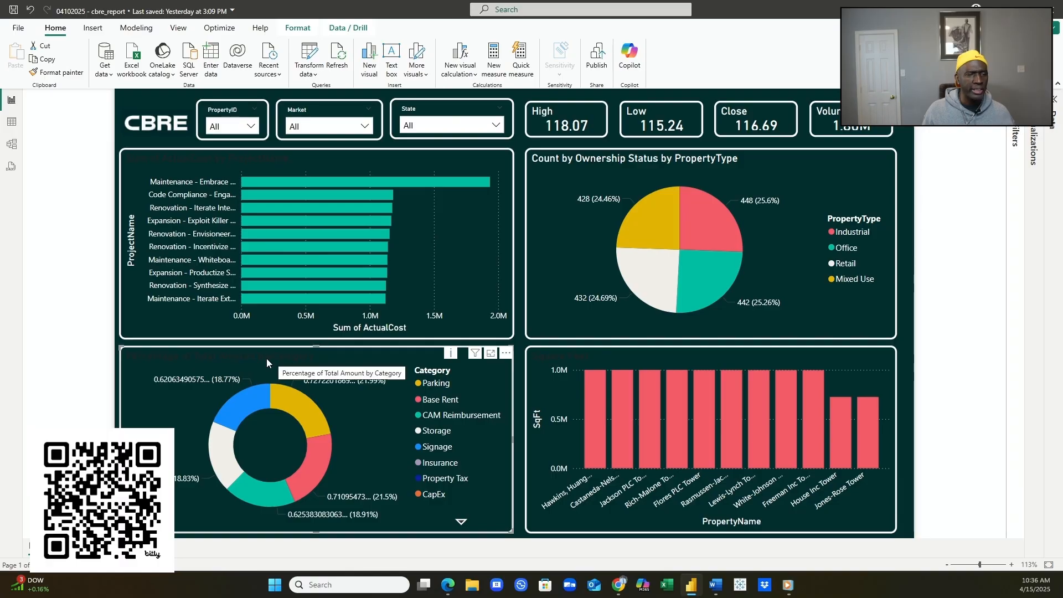
mouse_move(261, 204)
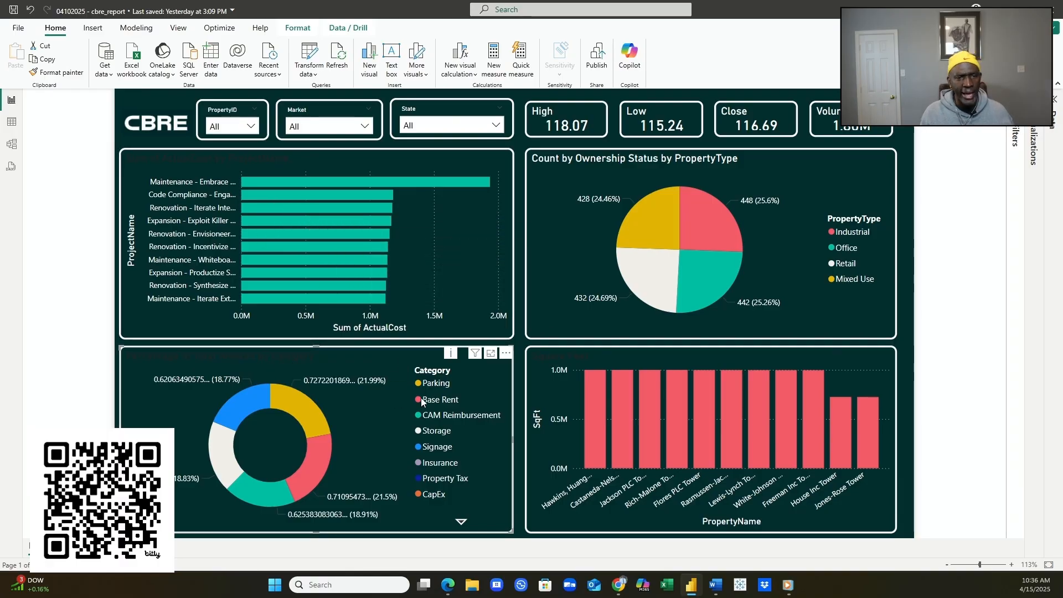
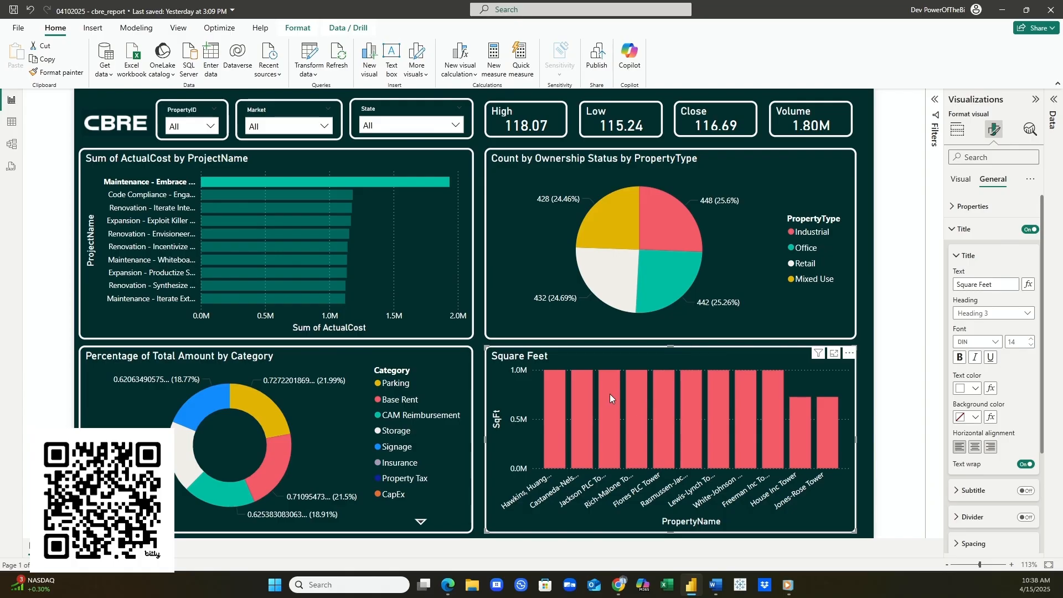
- Review the finished CBRE dashboard with its slicers, KPI cards and four charts
mouse_move(609, 394)
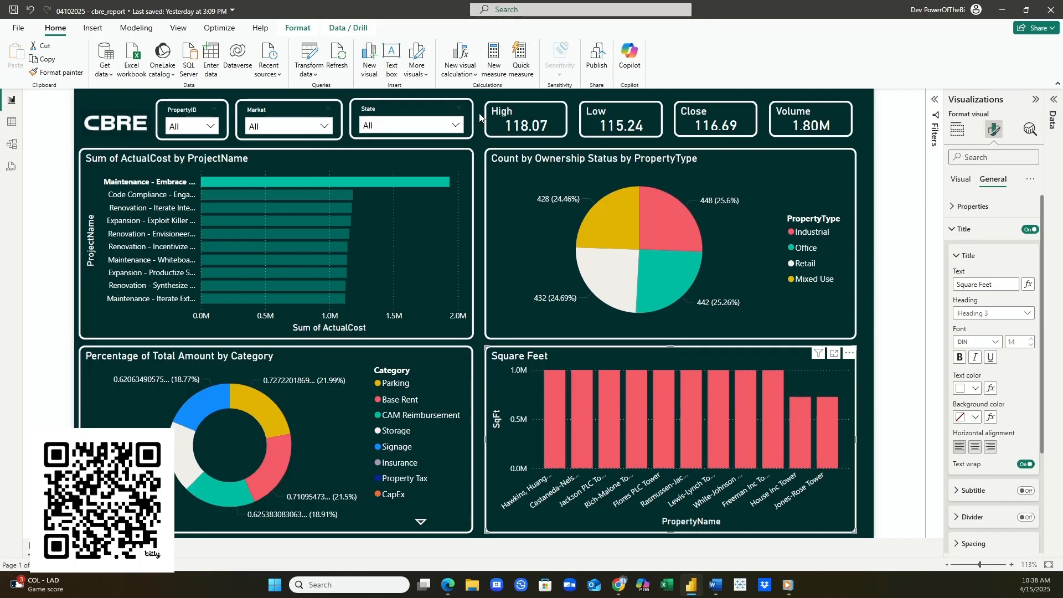
- Select the High card (118.07) and show its Average of High field
click(523, 111)
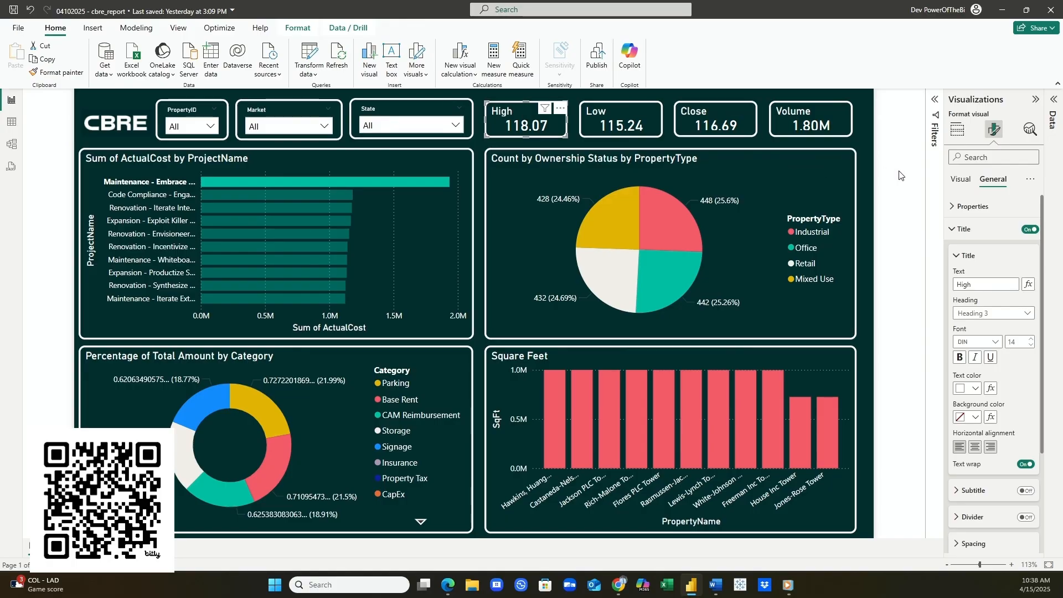
click(956, 129)
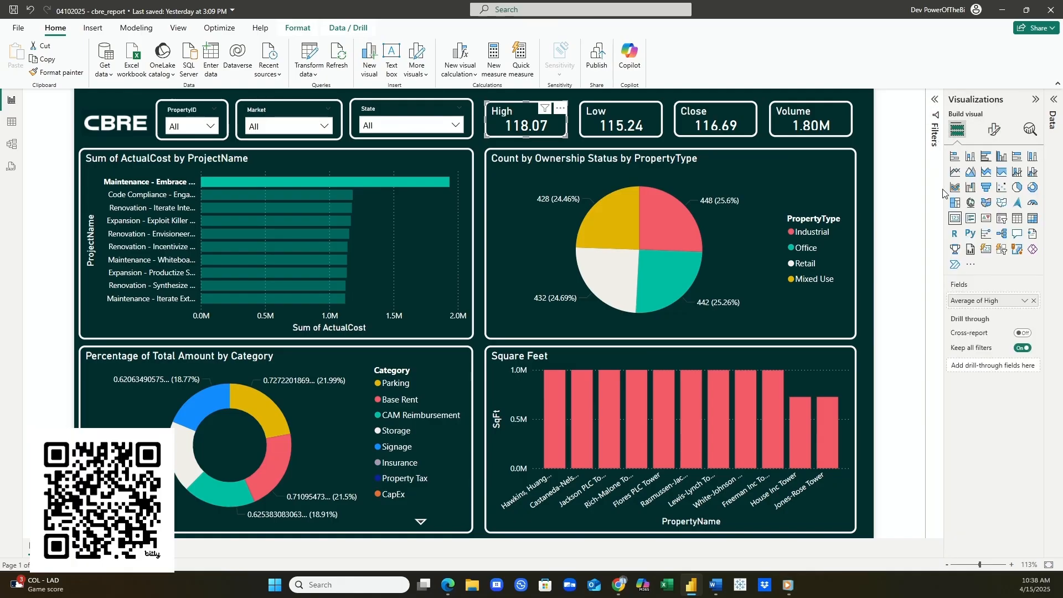